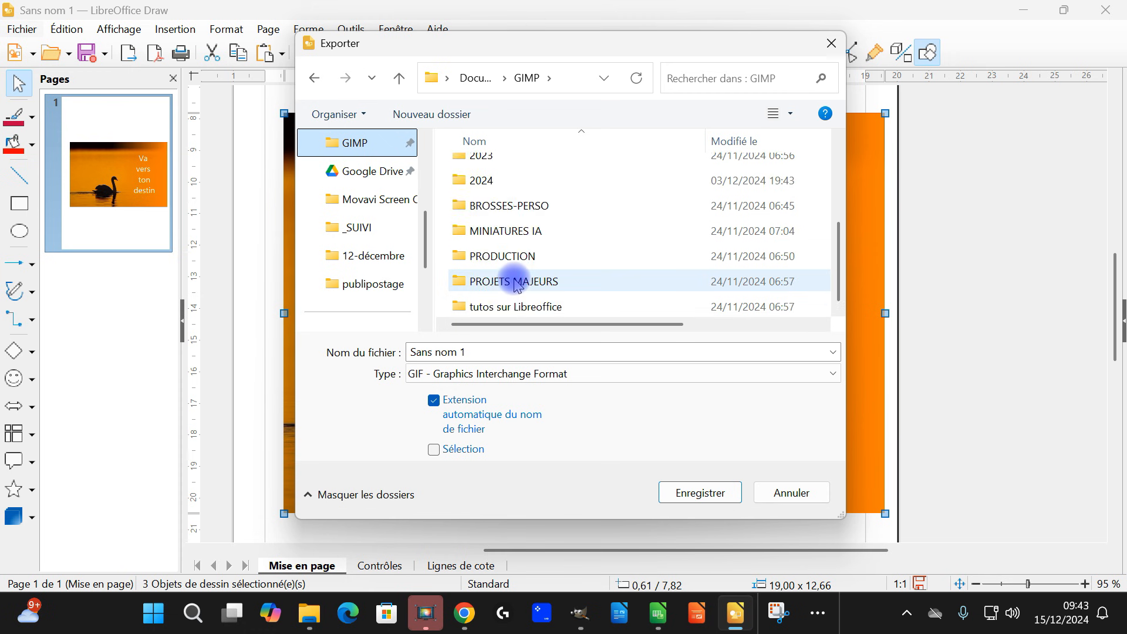
- Create a folder named "fondu photos" inside GIMP > 2024 > 12-décembre and open it as the export location
double_click(478, 176)
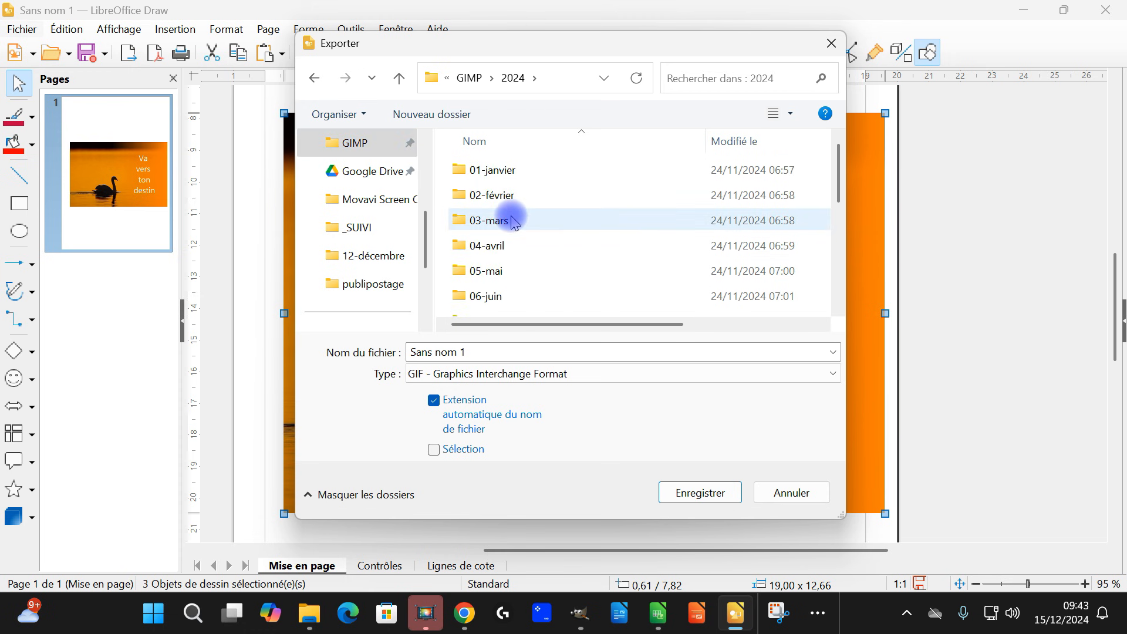
scroll(516, 234, "down", 3)
double_click(512, 181)
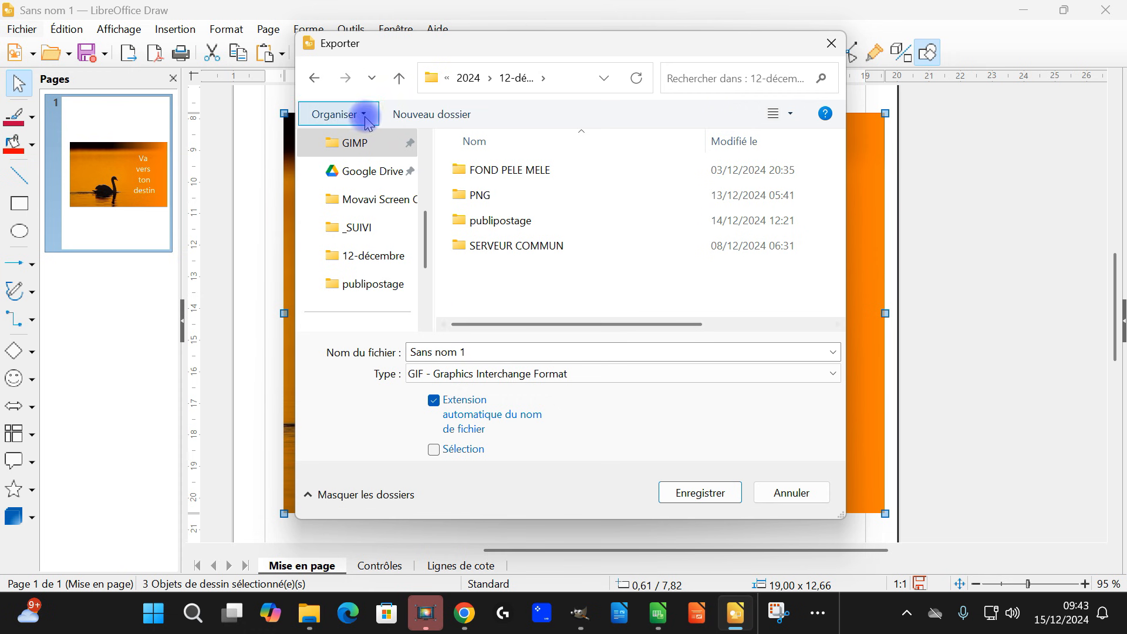
left_click(433, 113)
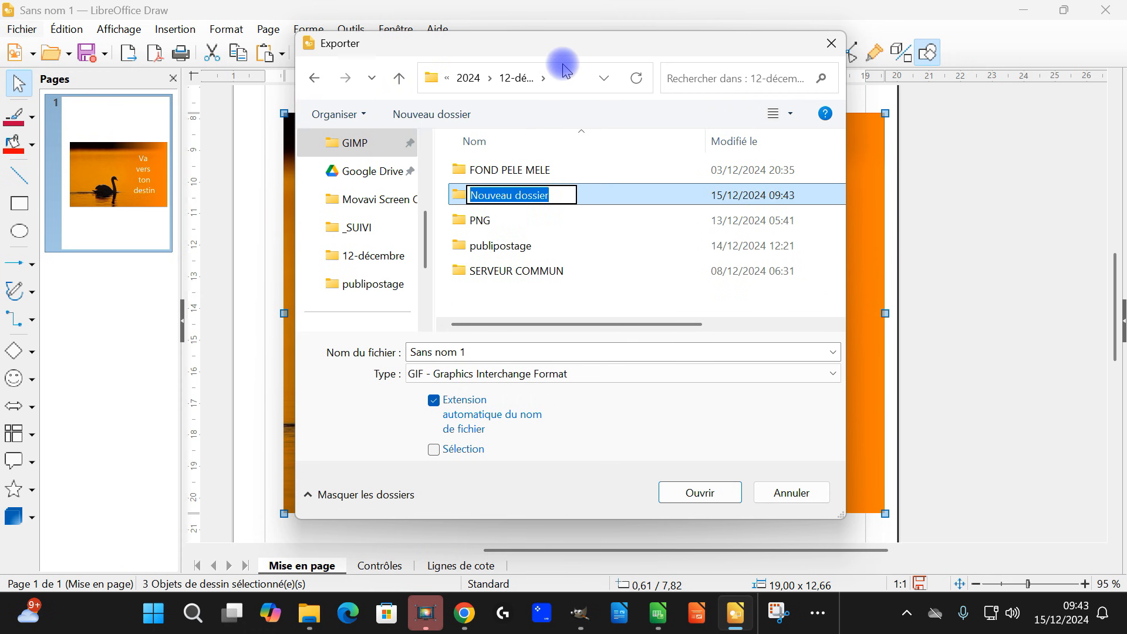
type("fondu photos")
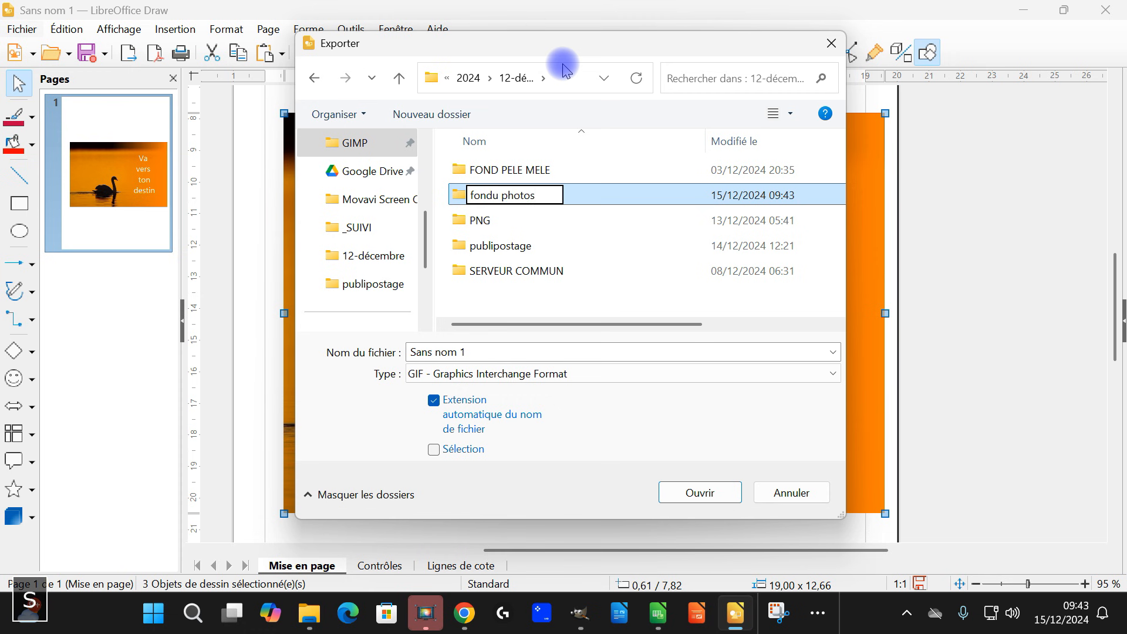
key("Return")
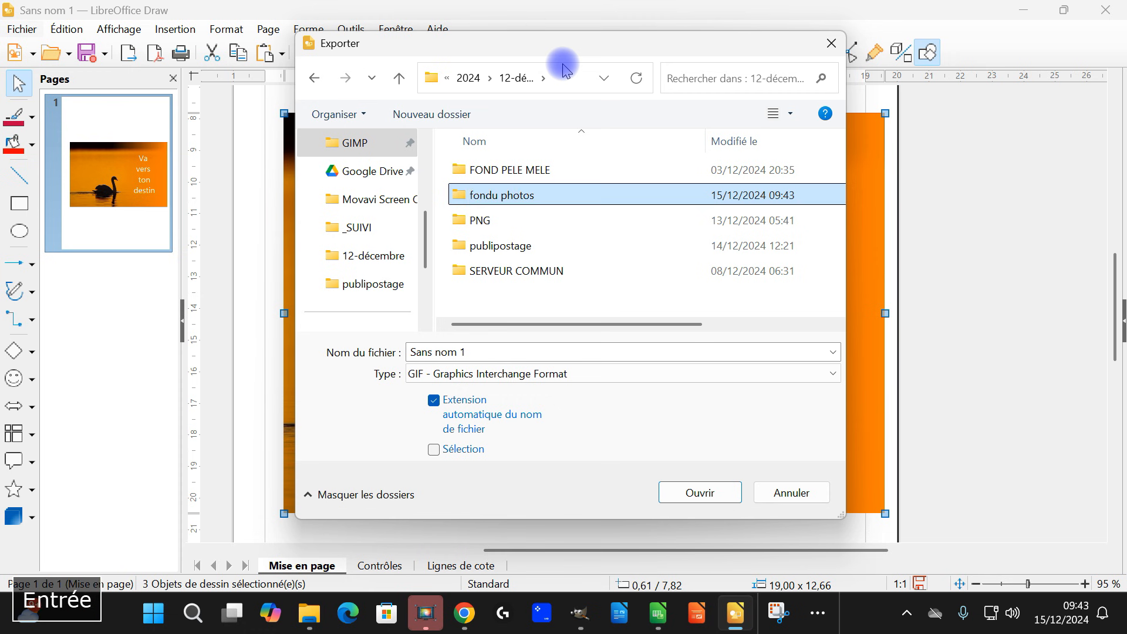
key("Return")
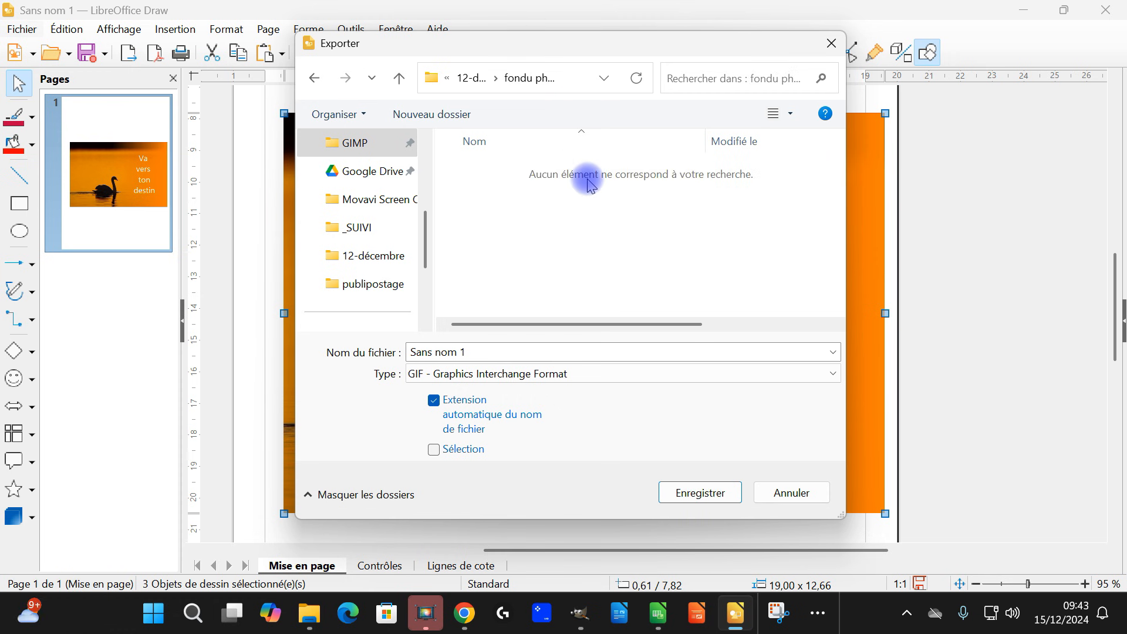
- Export only the selection as a JPEG file named "cygne vers son destin"
left_click(468, 374)
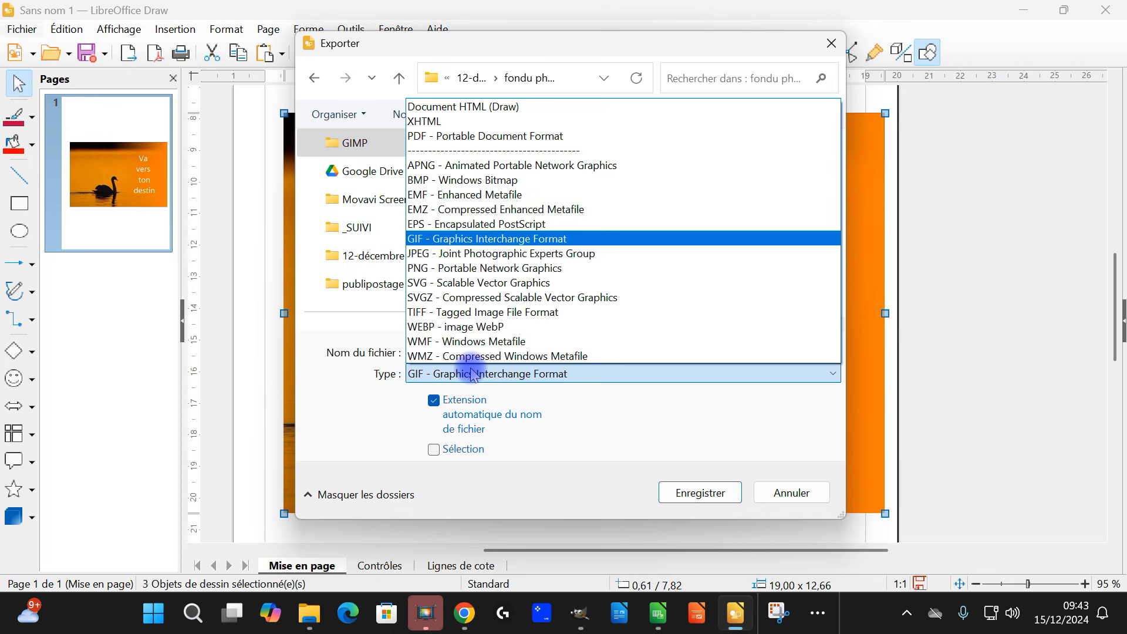
left_click(479, 256)
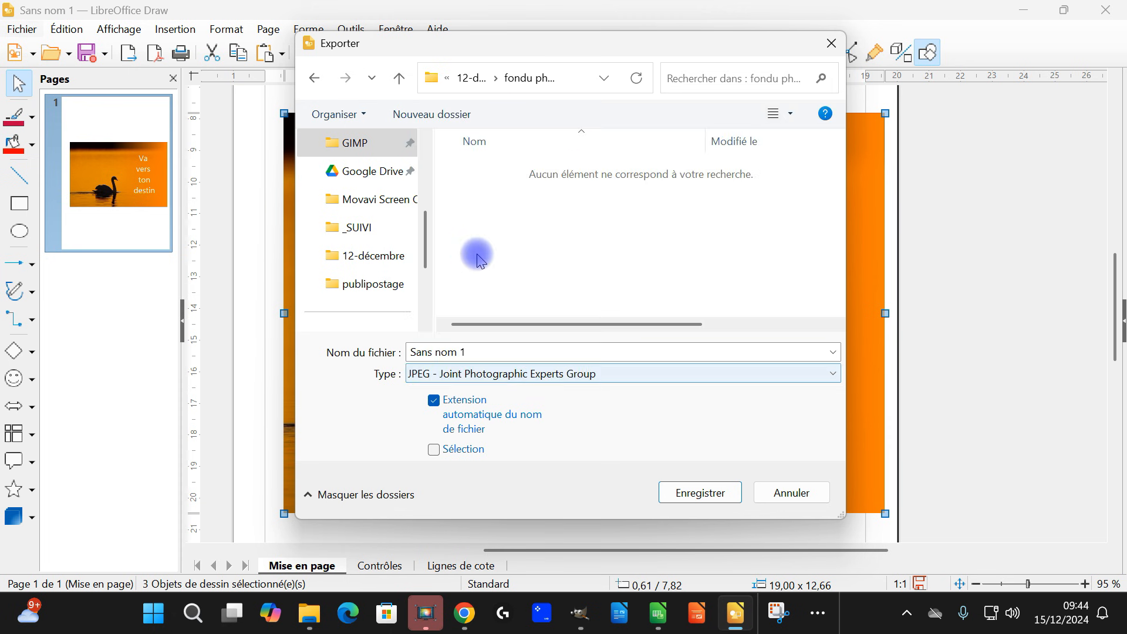
left_click(470, 351)
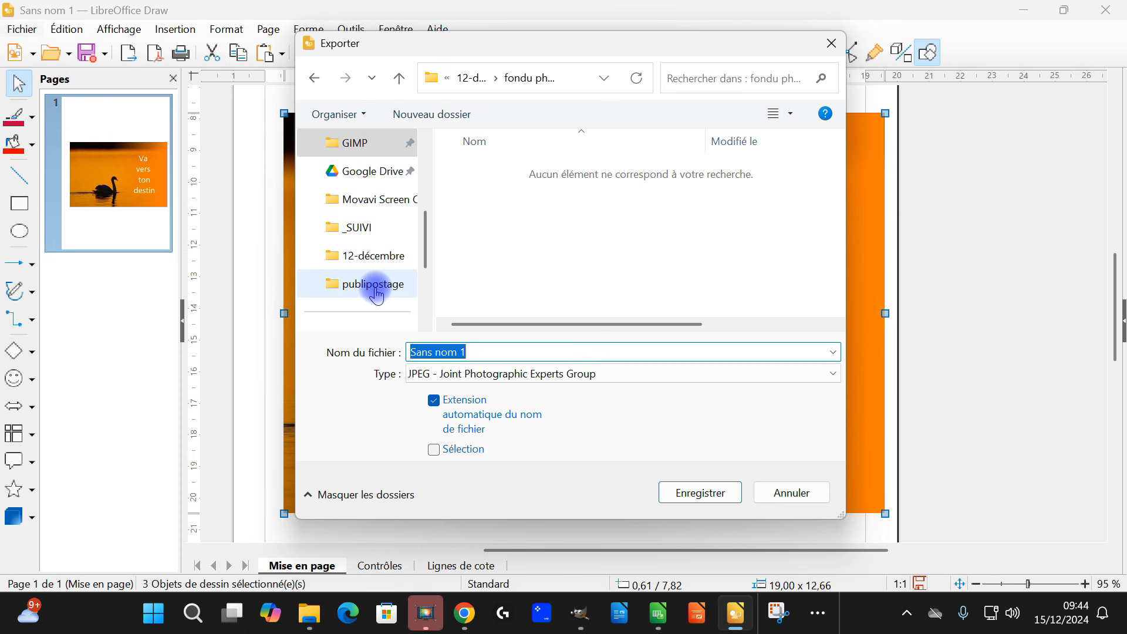
type("cygne vers son dest")
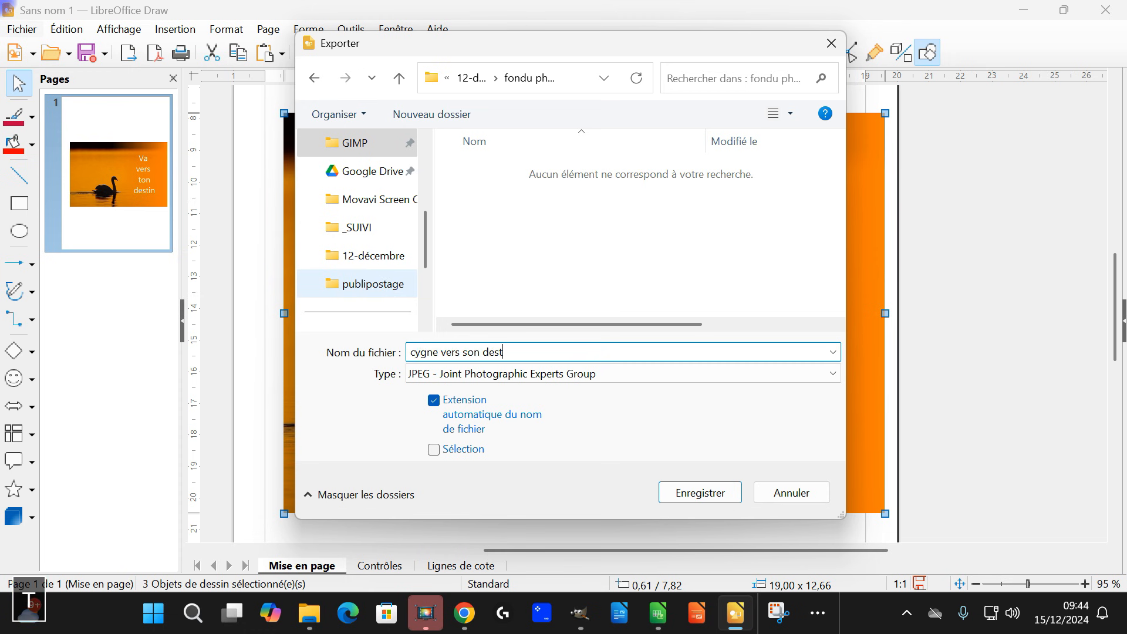
type("in")
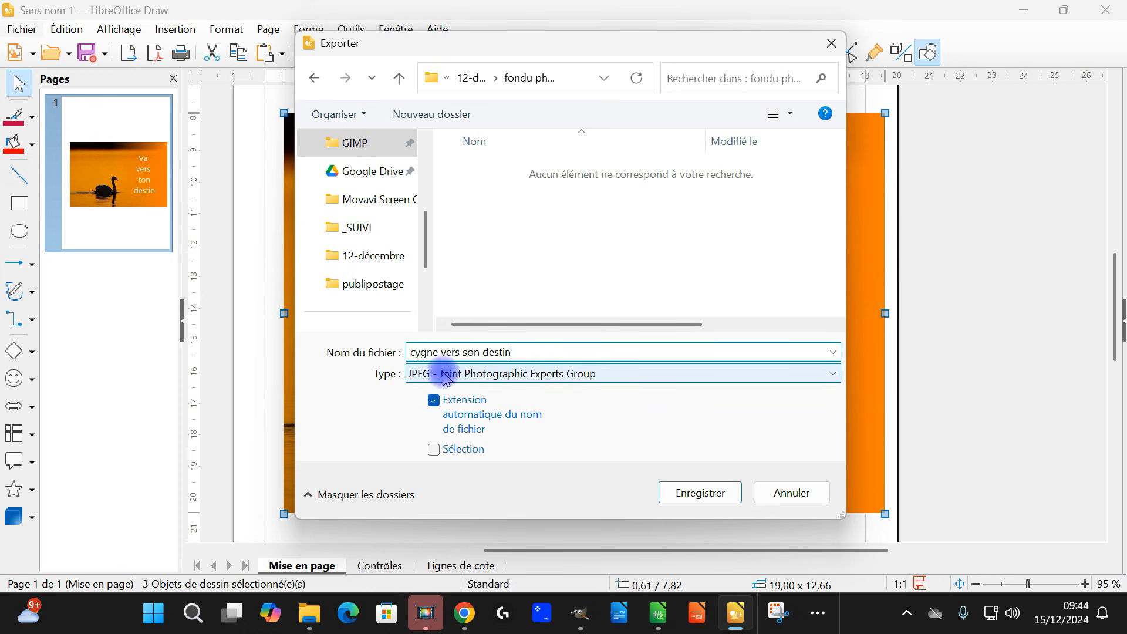
left_click(433, 450)
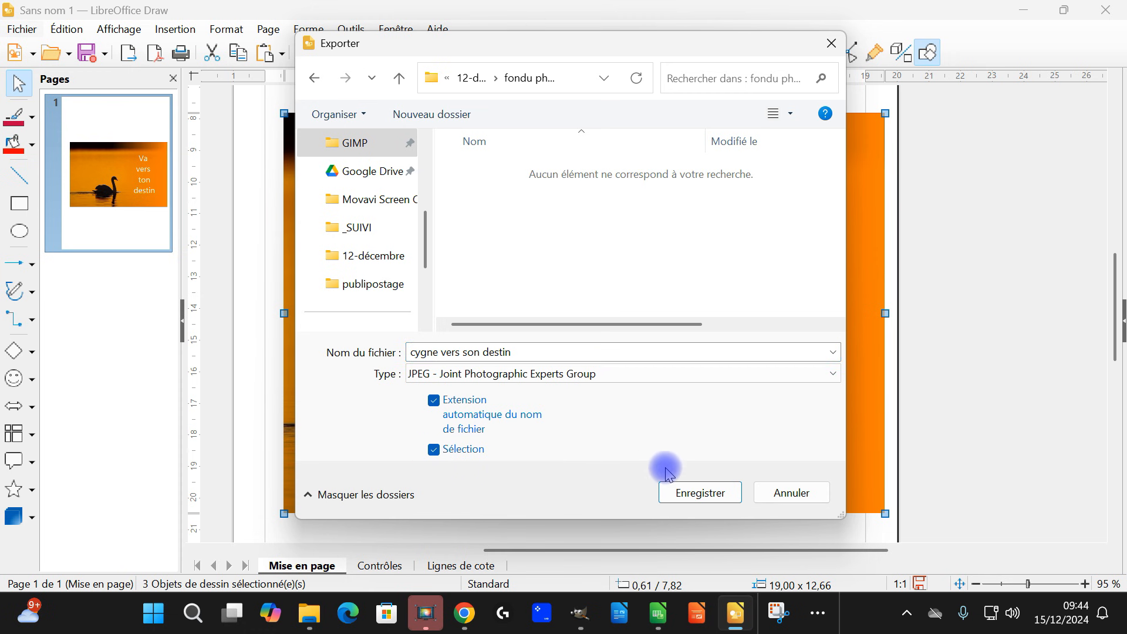
left_click(689, 492)
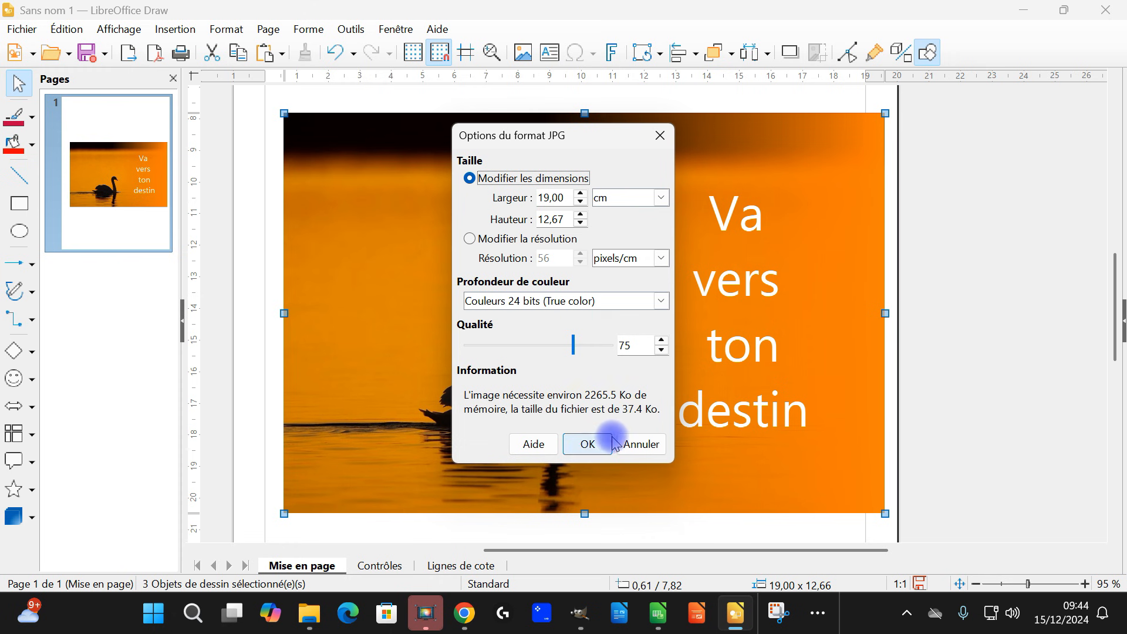
- Set the JPG quality to 90, choose 24-bit true color depth and complete the export
left_click_drag(577, 352, 584, 355)
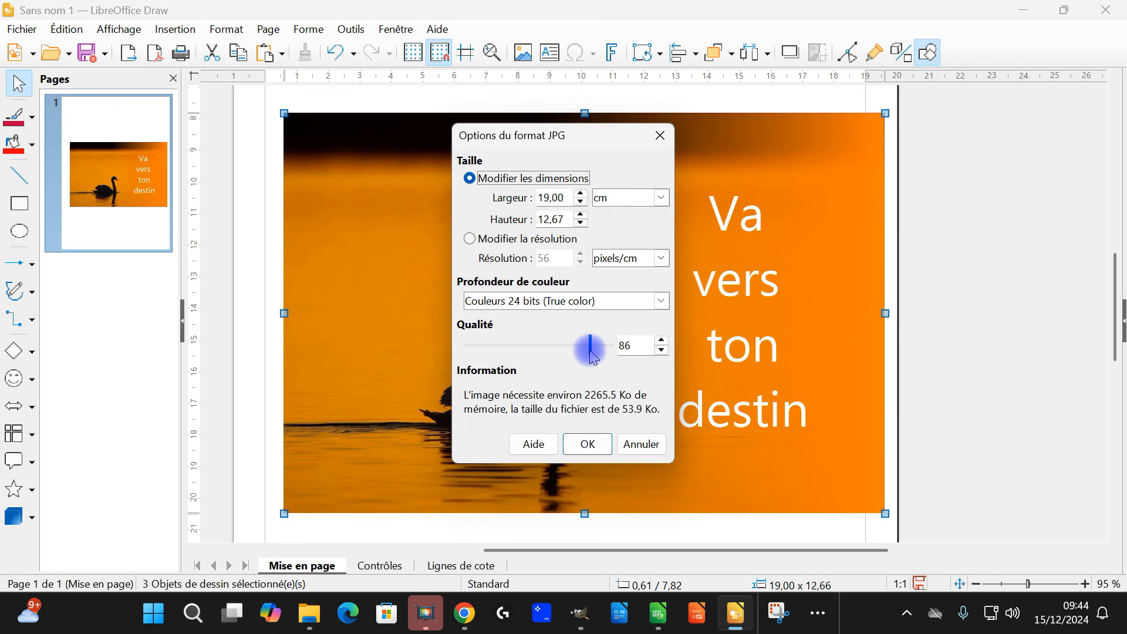
left_click_drag(594, 351, 617, 355)
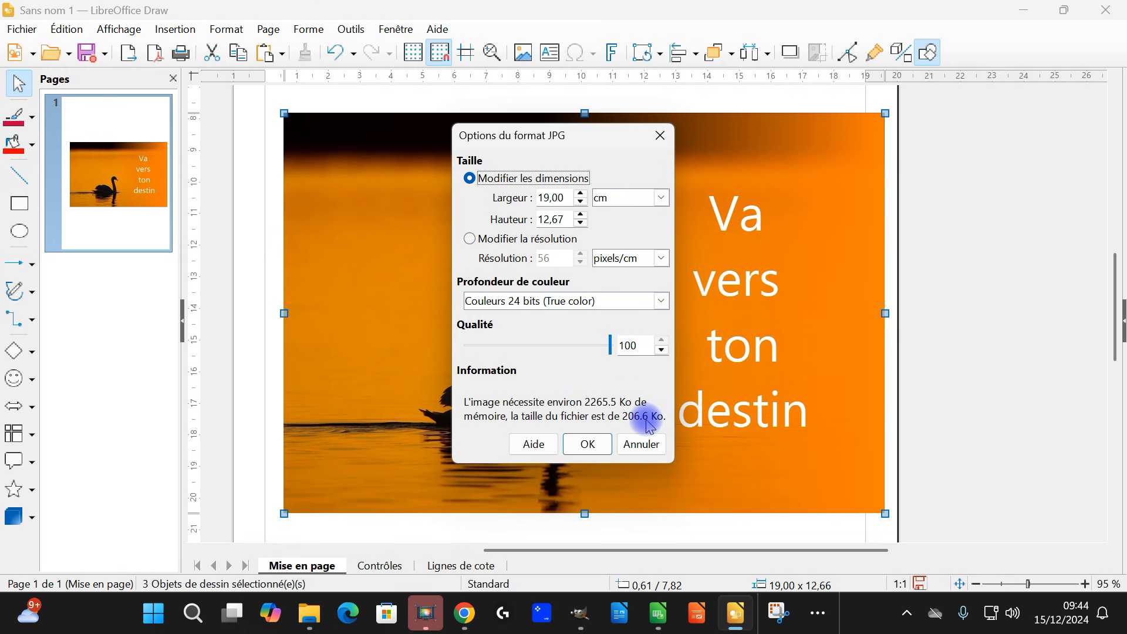
left_click_drag(610, 352, 599, 357)
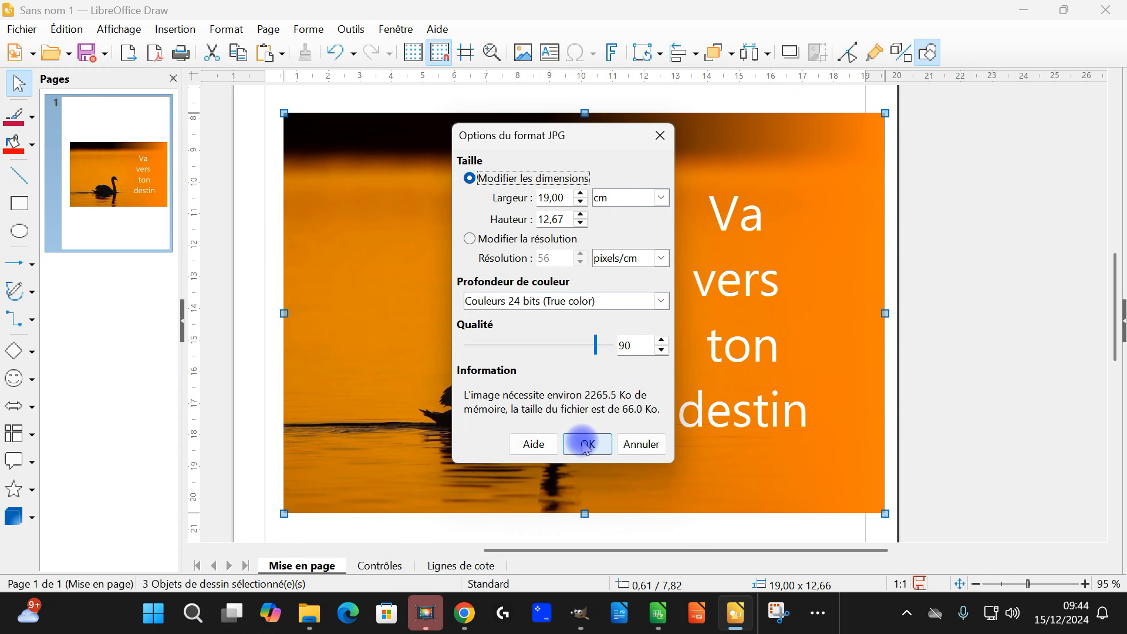
left_click(660, 302)
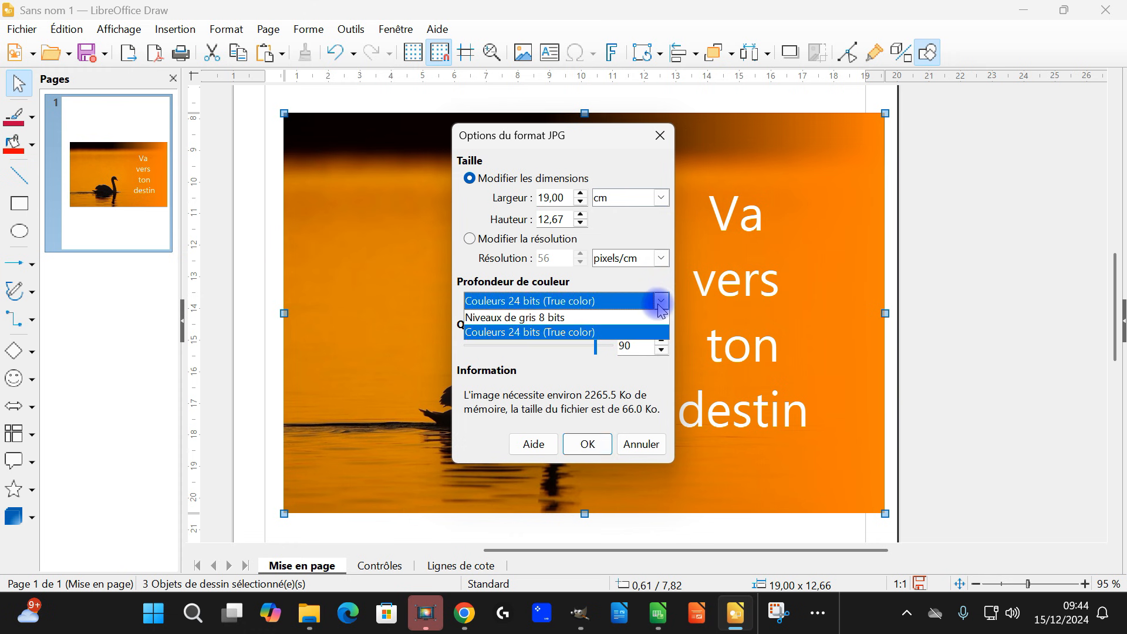
left_click(645, 332)
left_click(587, 444)
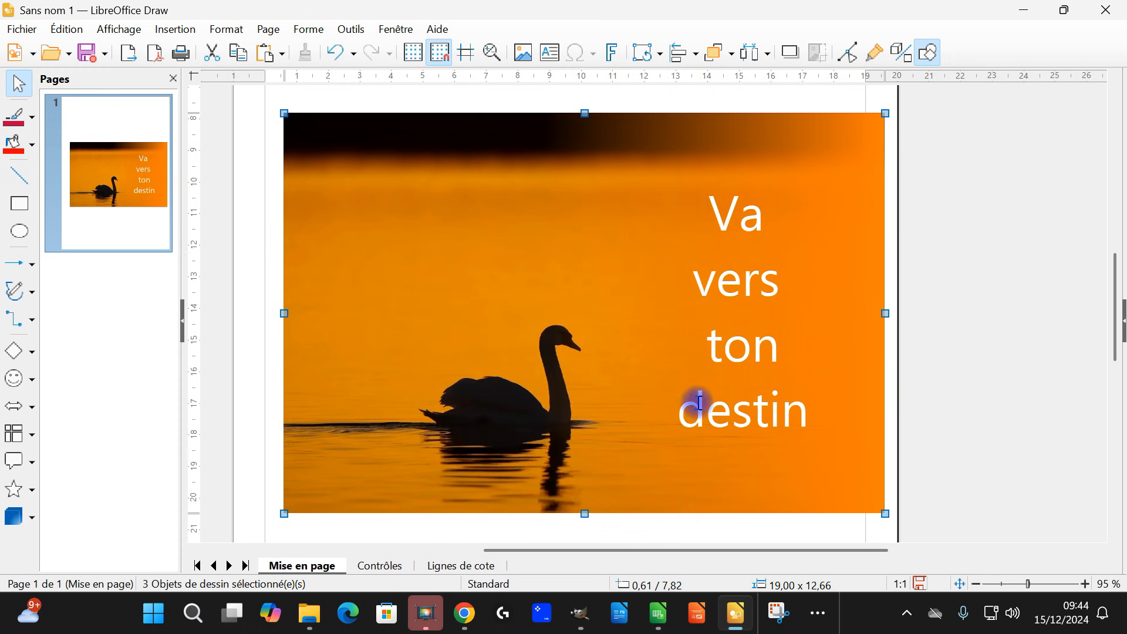
- Switch to File Explorer and browse to the GIMP > 2024 > 12-décembre > fondu photos folder
left_click(309, 614)
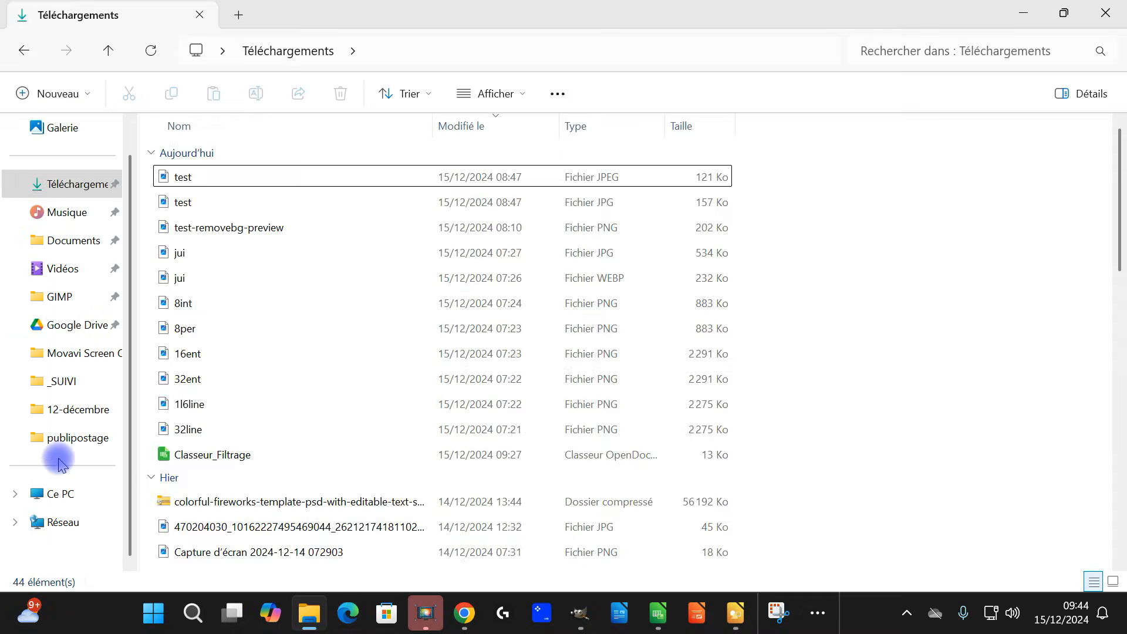
left_click(60, 297)
double_click(205, 427)
double_click(321, 180)
double_click(410, 301)
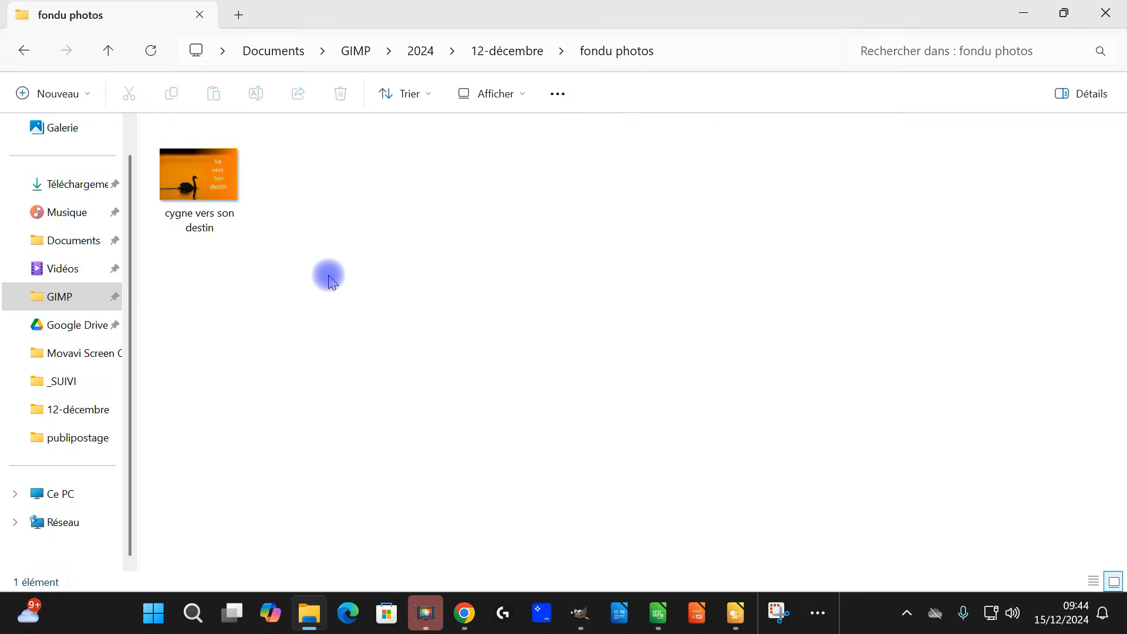
- Open the exported image "cygne vers son destin", view it in a maximized window and close the viewer
left_click(213, 174)
double_click(215, 178)
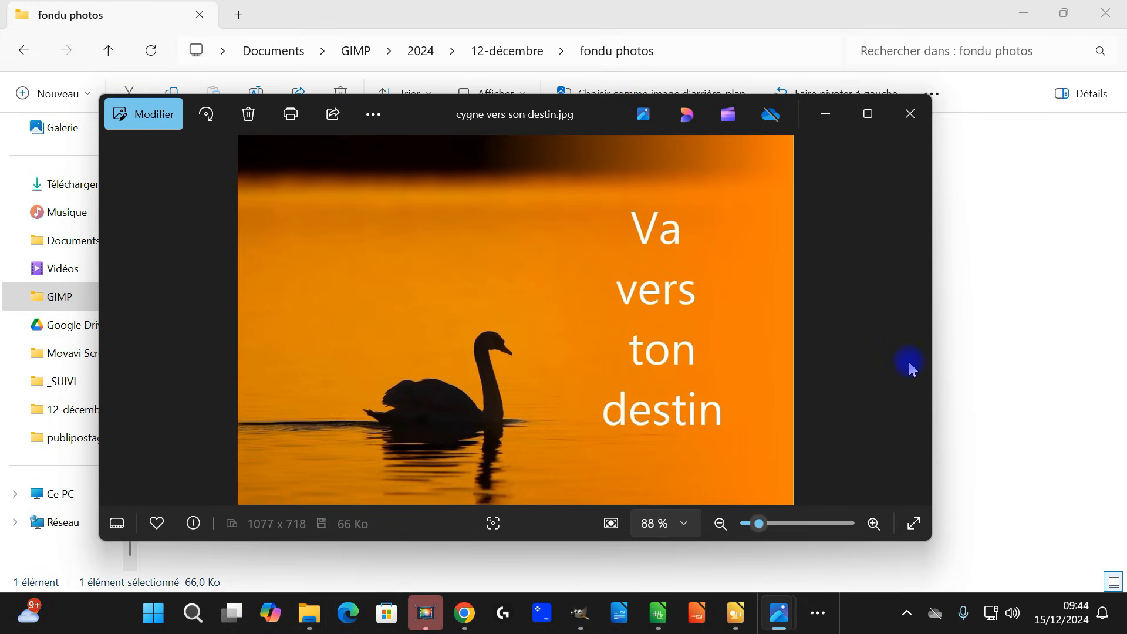
left_click(868, 114)
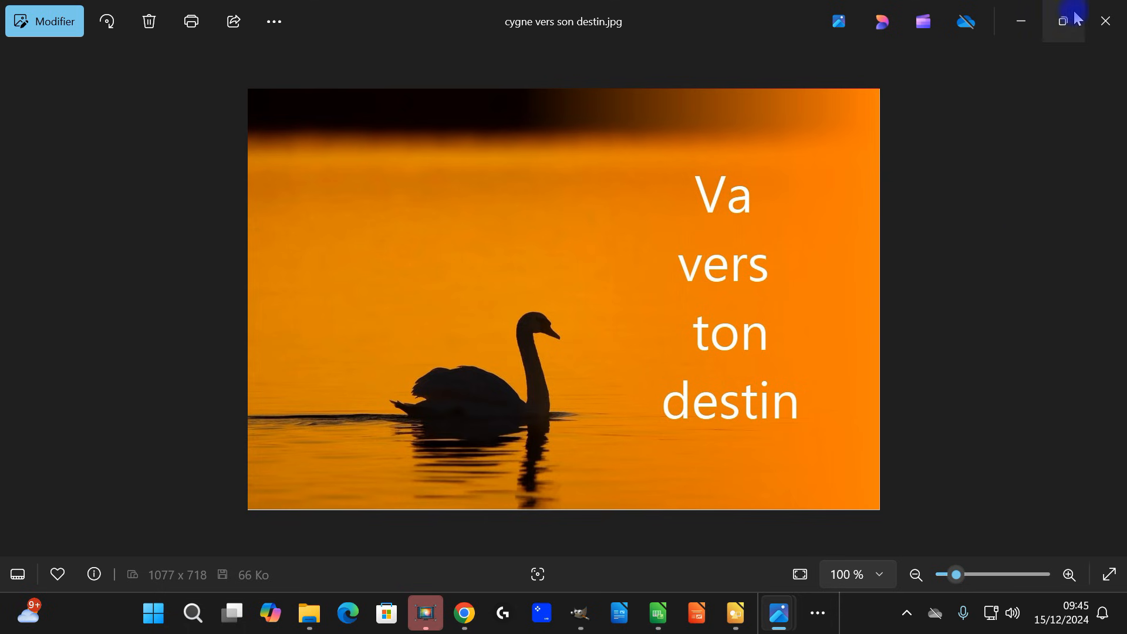
left_click(1106, 21)
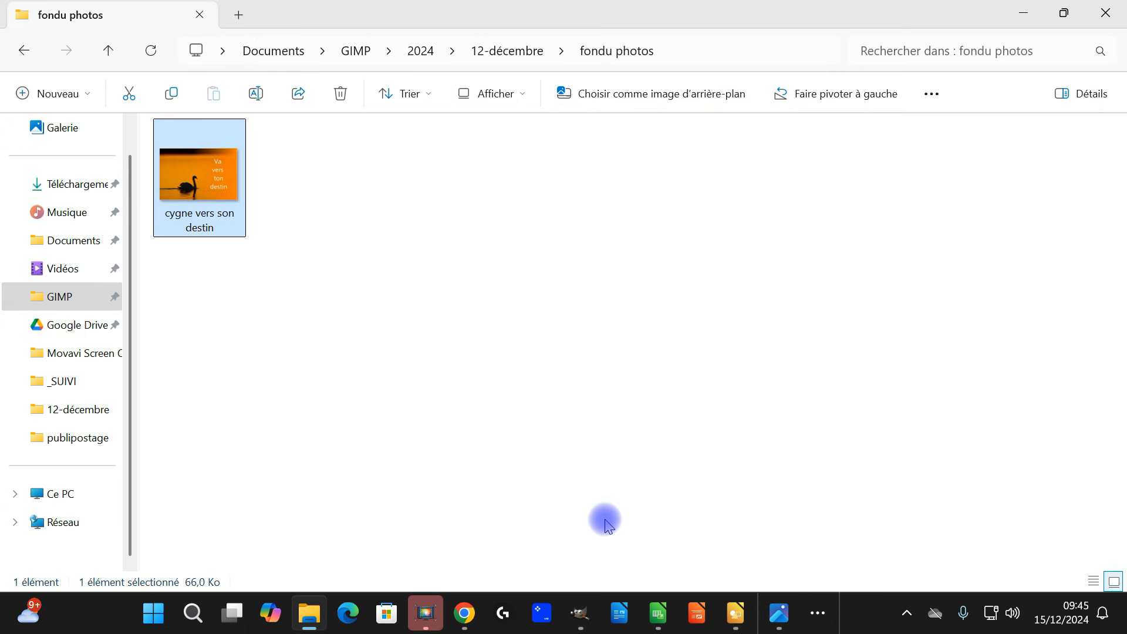
- Switch to Chrome and copy the swan photo from the Pixabay page
left_click(581, 610)
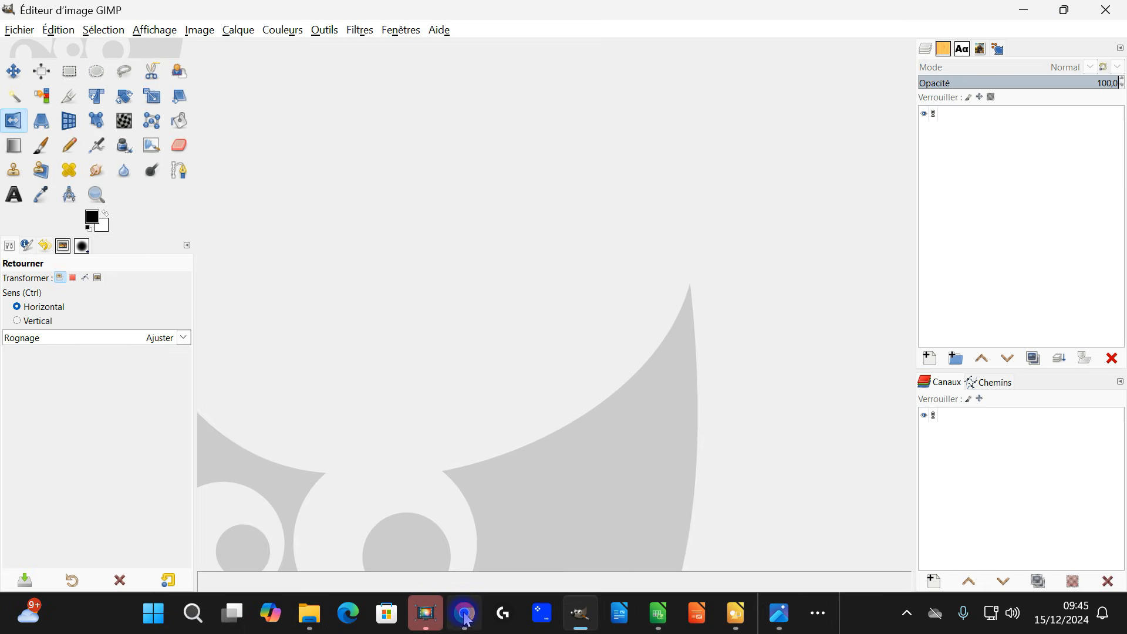
left_click(464, 613)
right_click(463, 241)
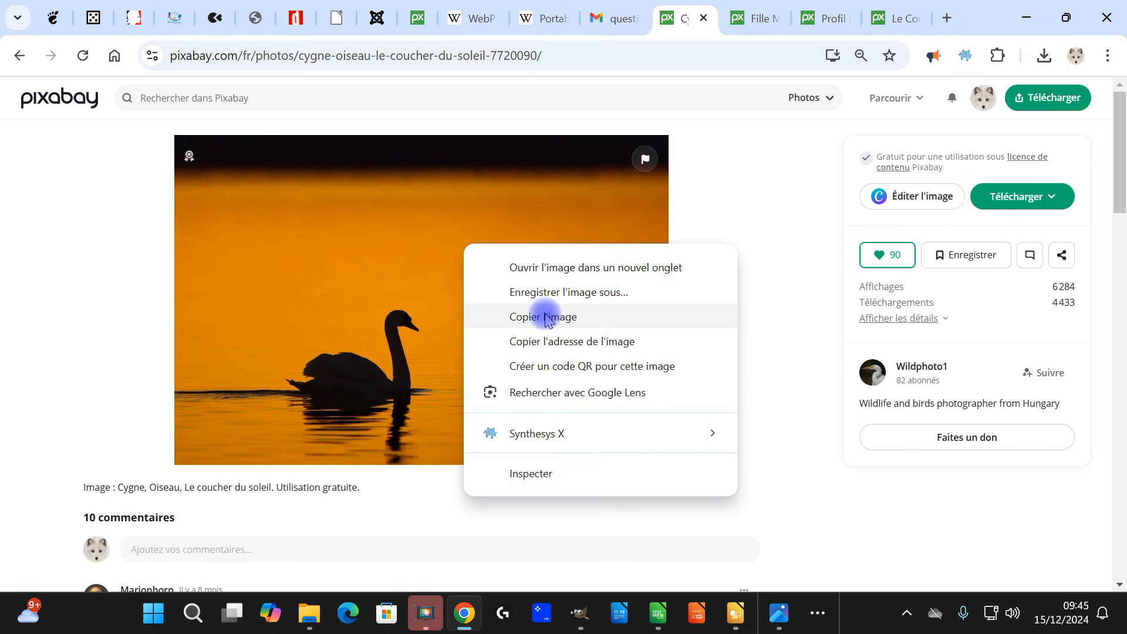
left_click(544, 317)
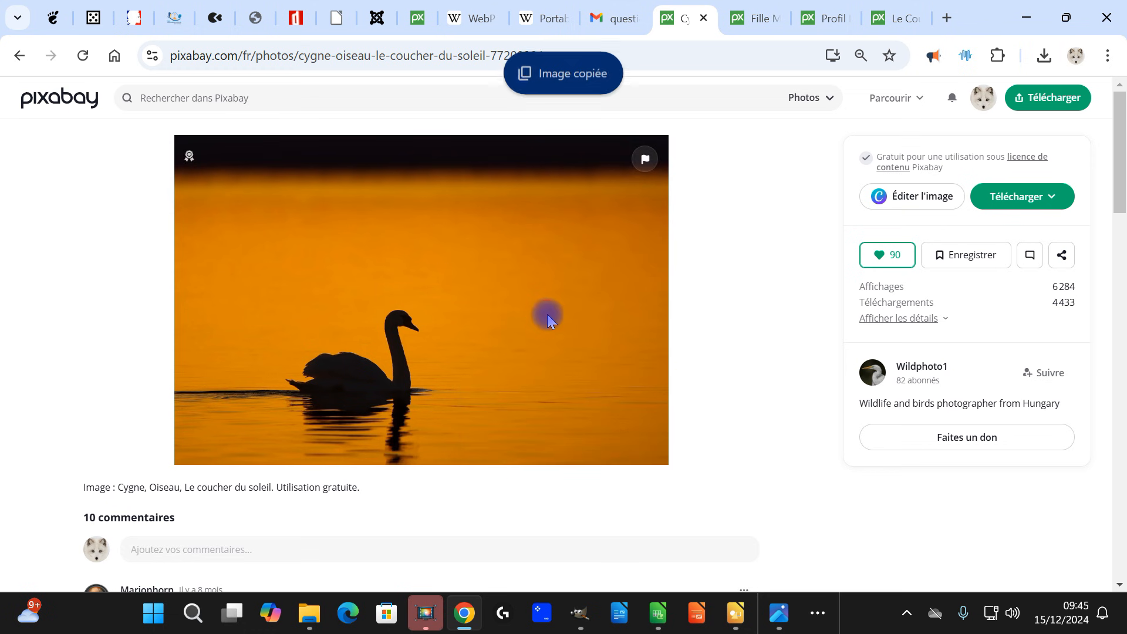
- Switch to GIMP, paste the copied swan photo as a new image and rename its layer "fond"
left_click(580, 613)
left_click(47, 30)
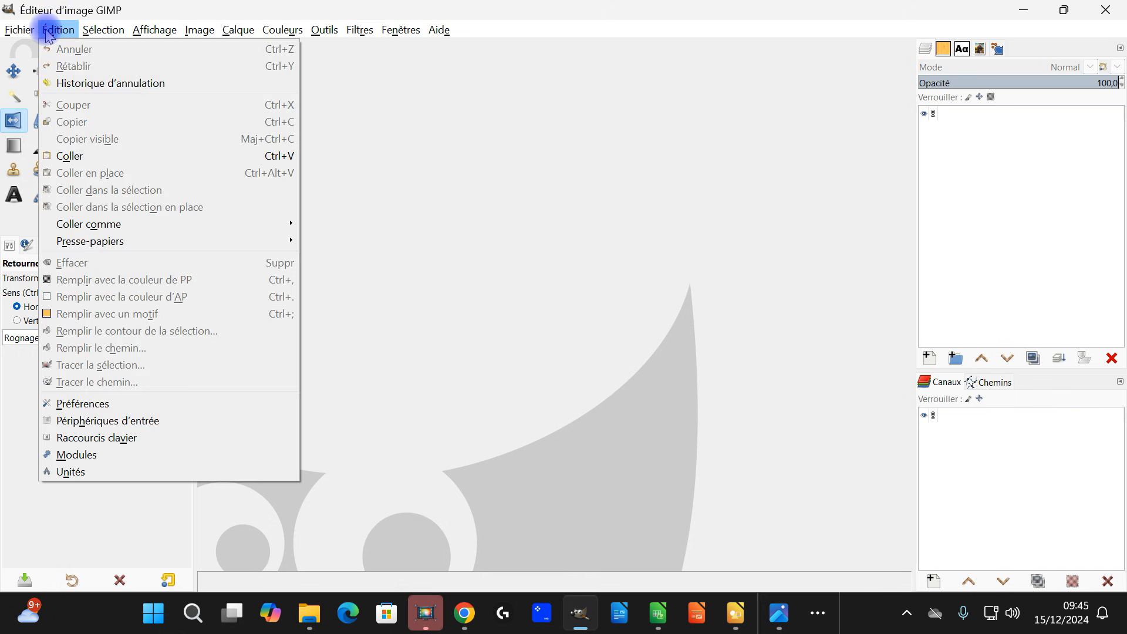
left_click(89, 155)
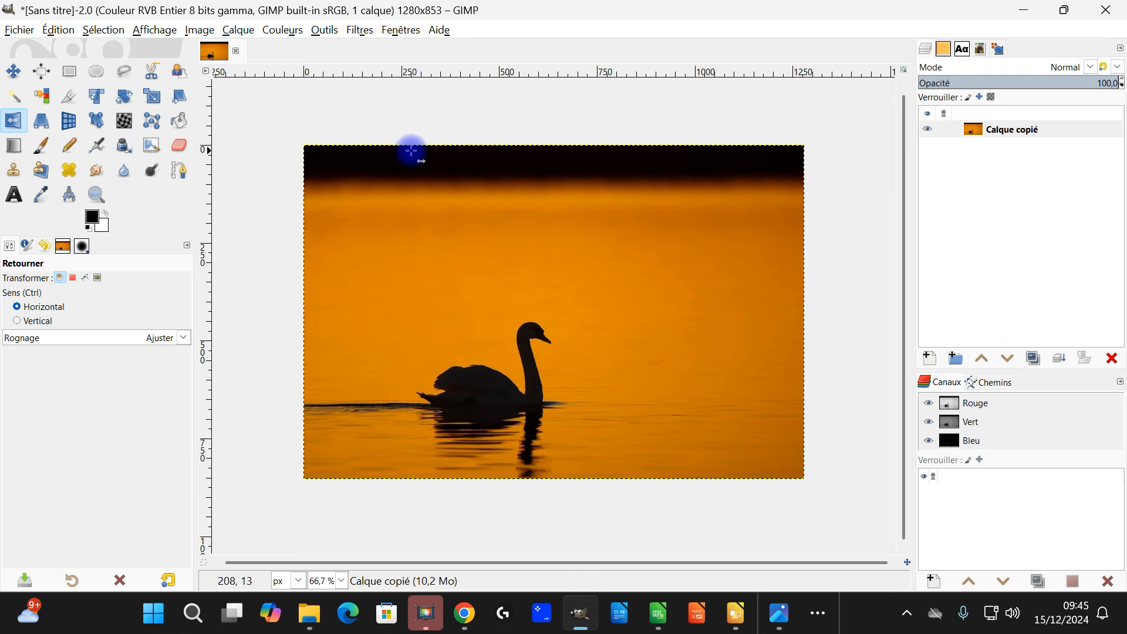
double_click(1014, 131)
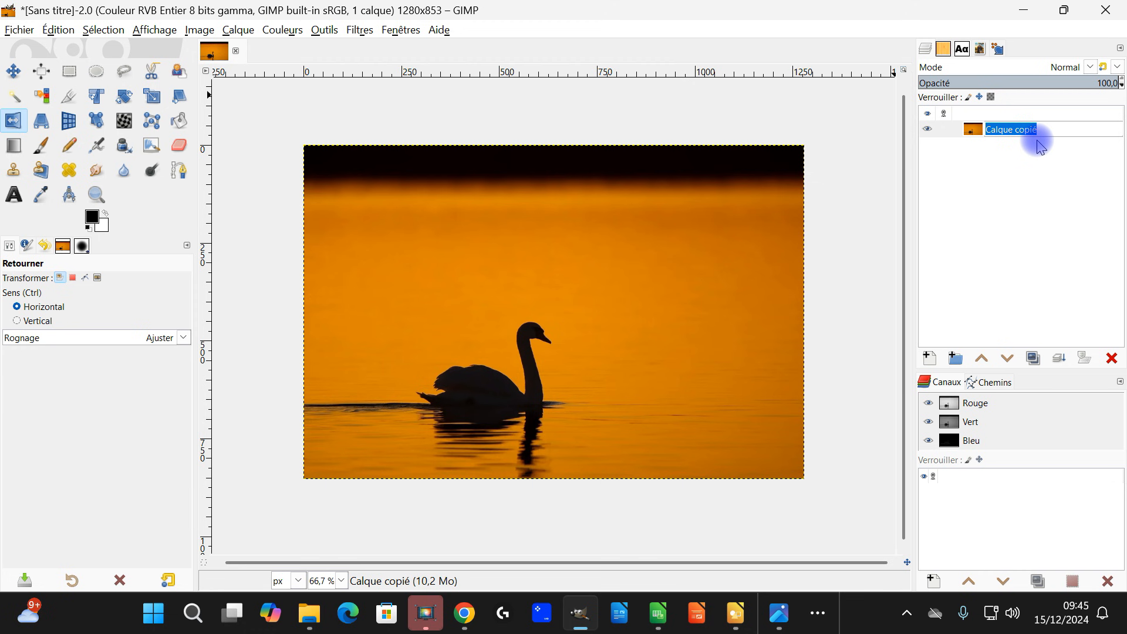
type("fond")
key("Return")
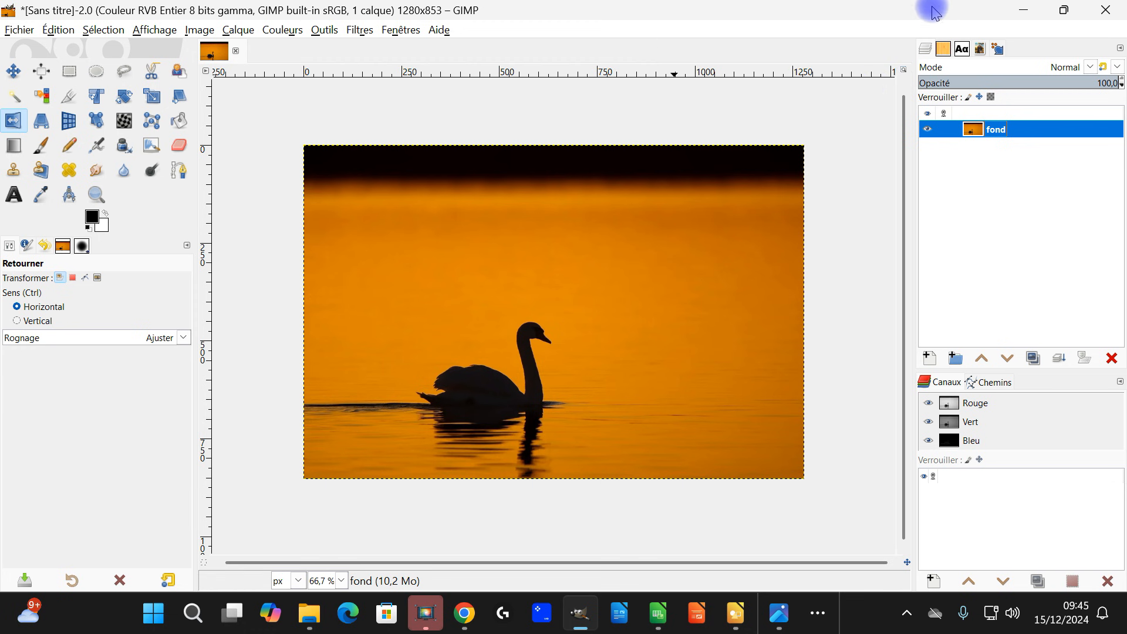
- Add a new 1280 × 853 px layer named "rectangle" filled with transparency
left_click(929, 358)
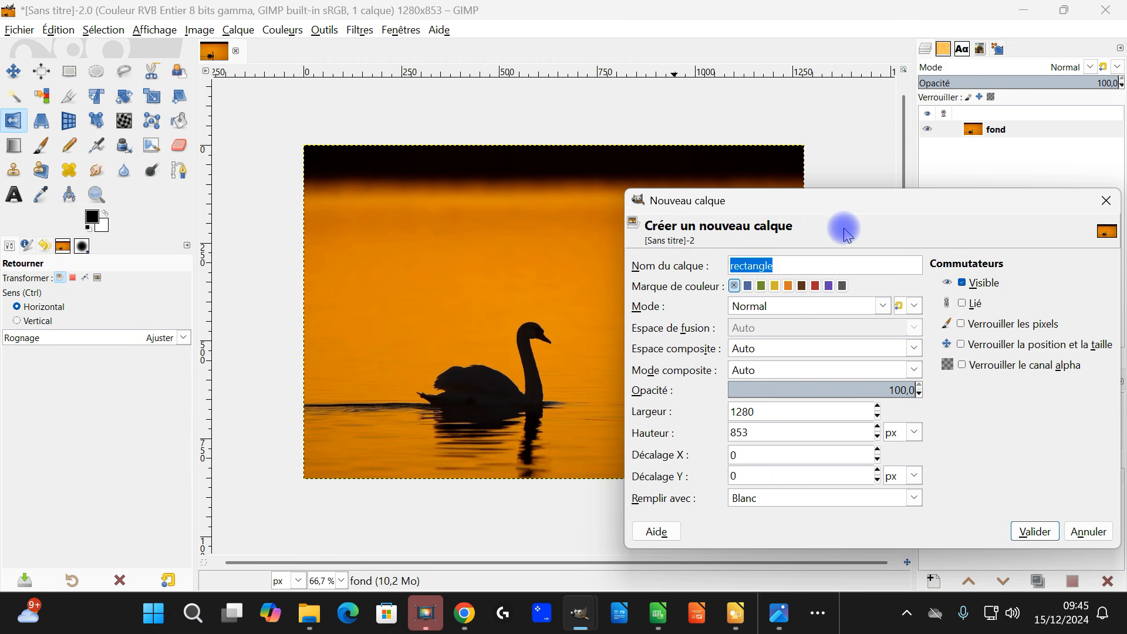
left_click(777, 260)
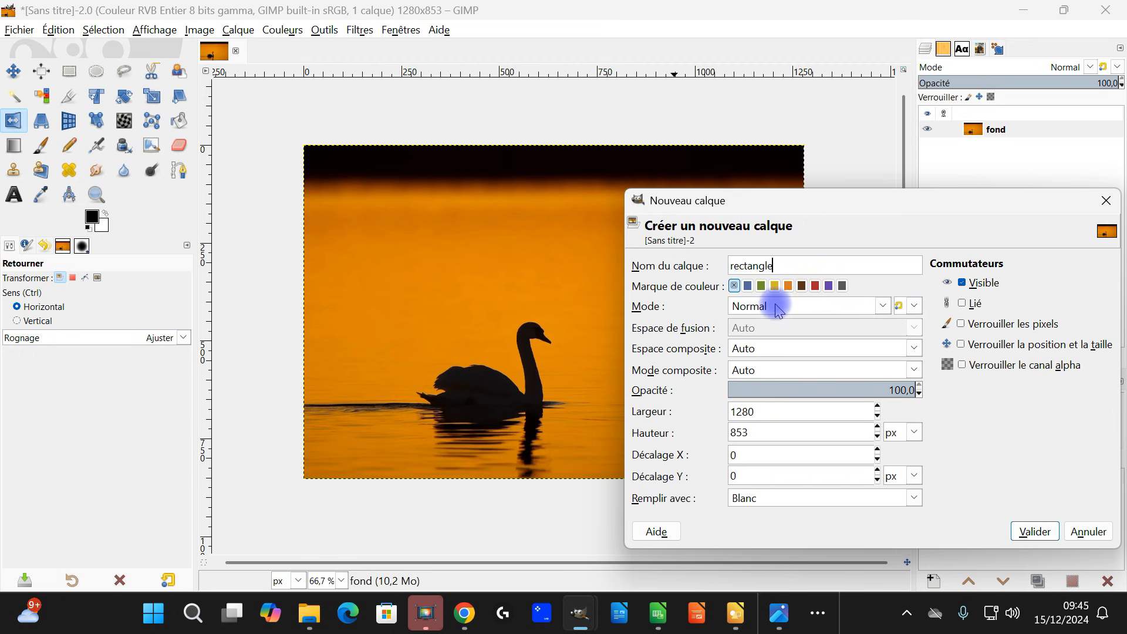
left_click(744, 500)
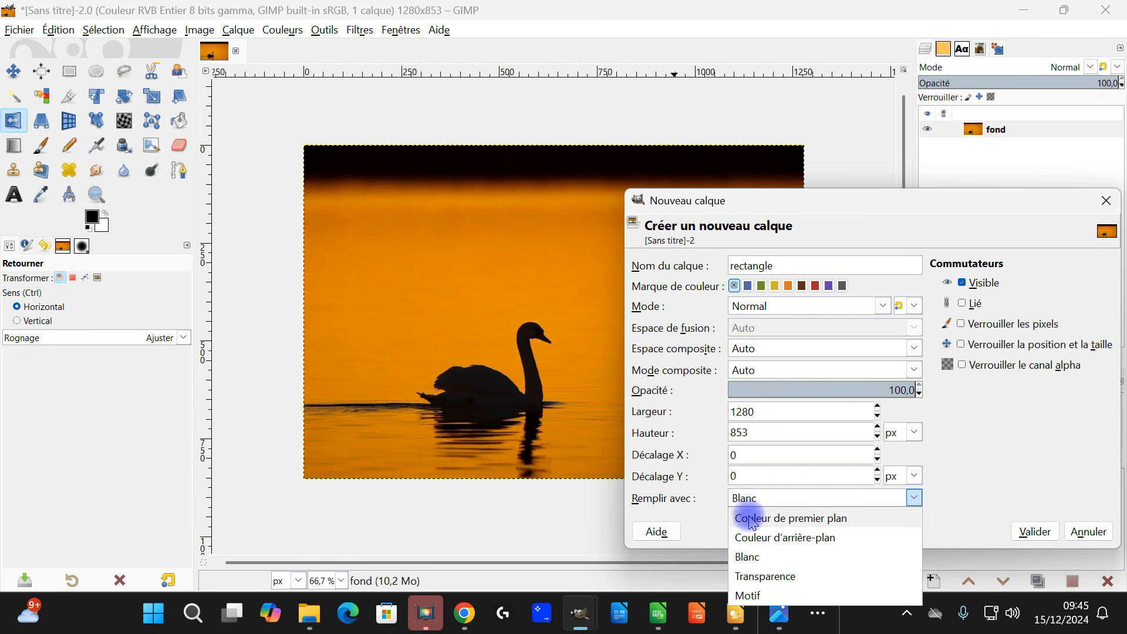
left_click(764, 575)
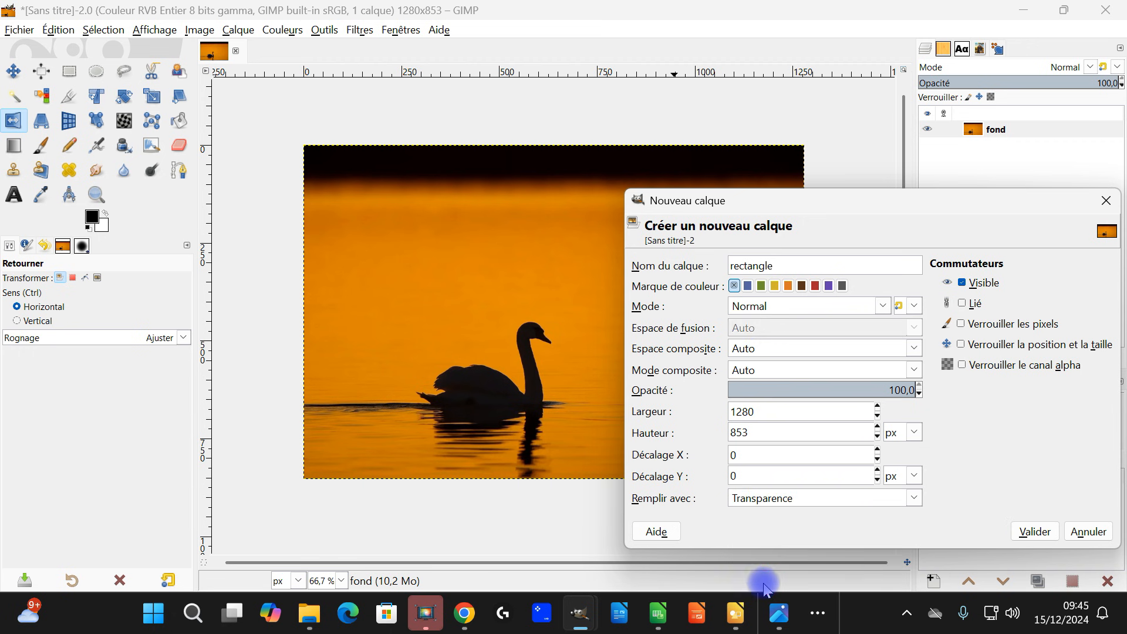
left_click(1036, 532)
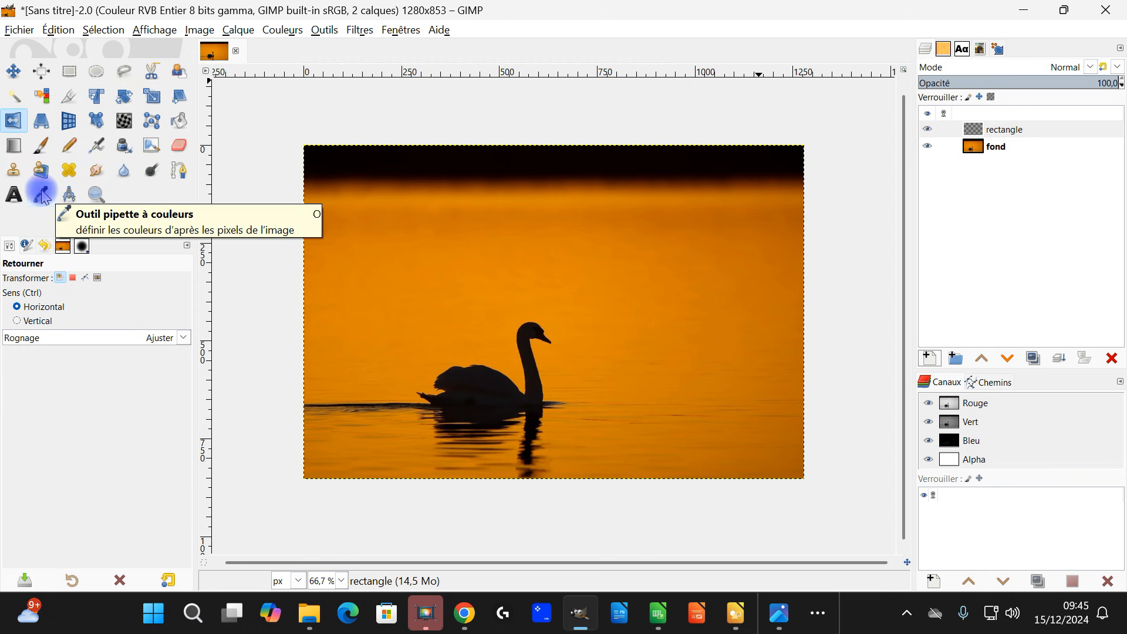
- Set the foreground colour to an orange close to the photo's water, HTML e79609
left_click(42, 195)
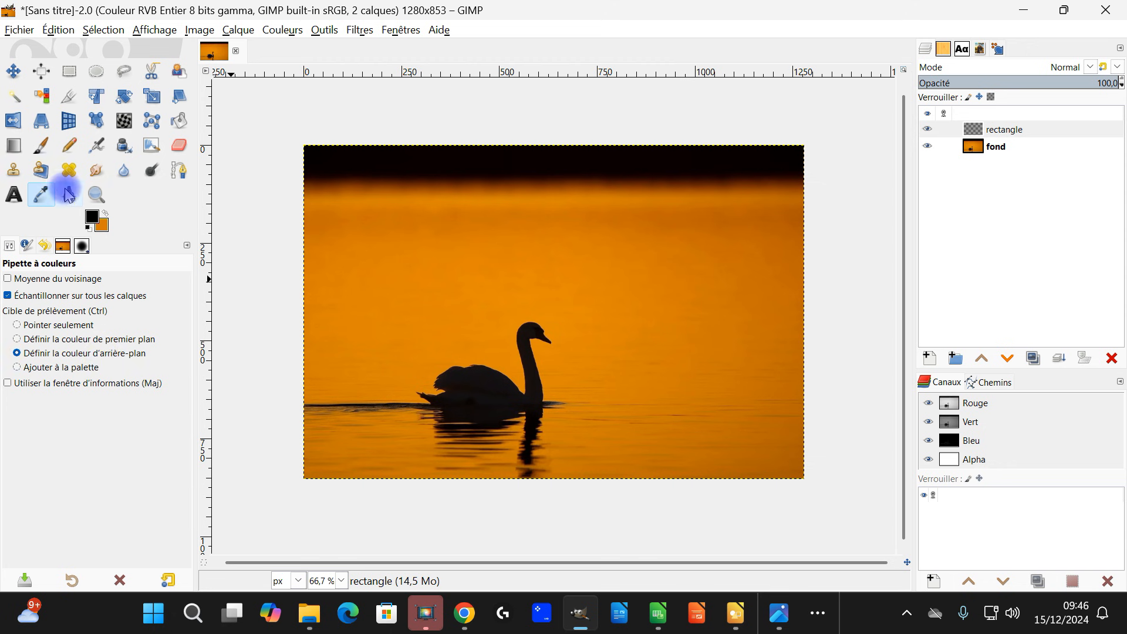
left_click(92, 217)
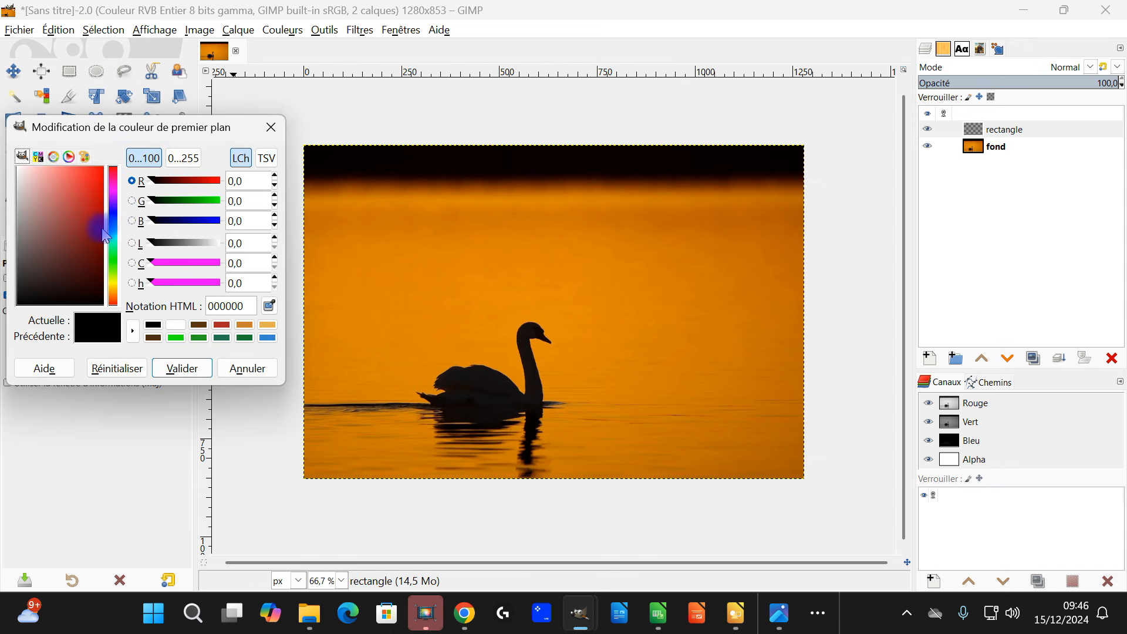
left_click(113, 283)
left_click(88, 200)
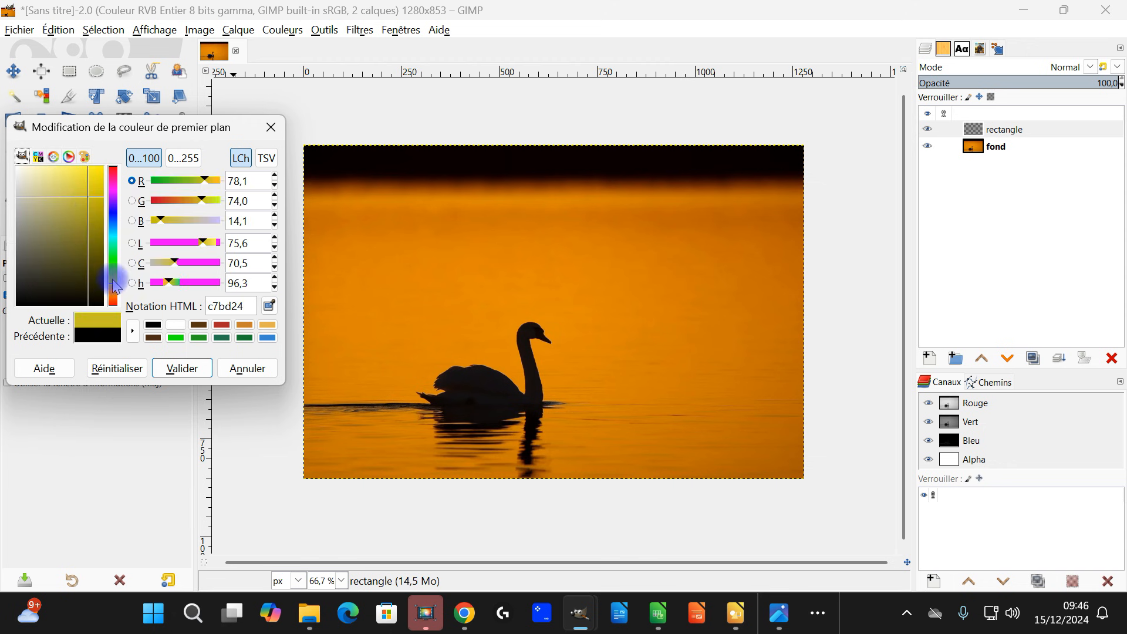
left_click(112, 289)
left_click(95, 179)
left_click(95, 178)
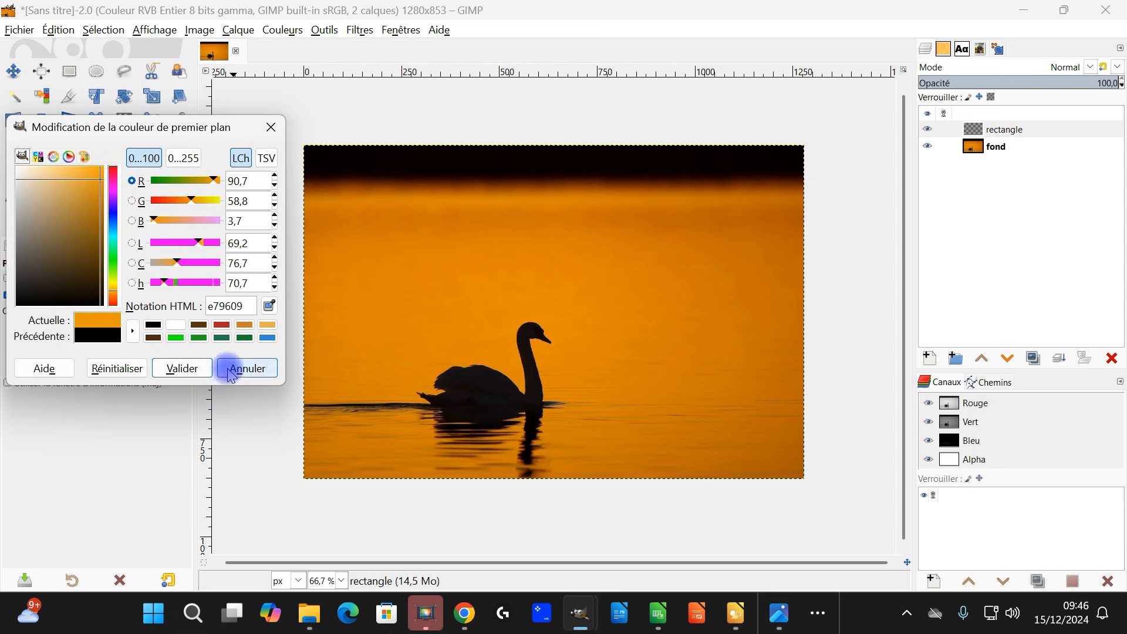
left_click(179, 368)
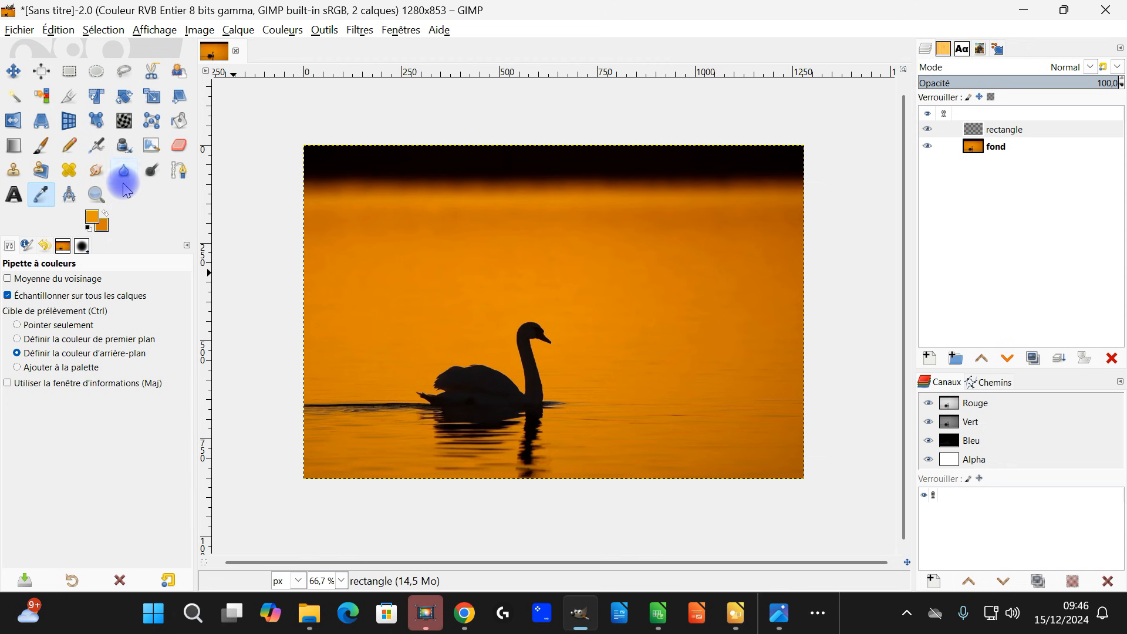
- Select a rectangle of about 665 × 983 px starting at about X 720, covering the photo's area beside the swan
left_click(12, 152)
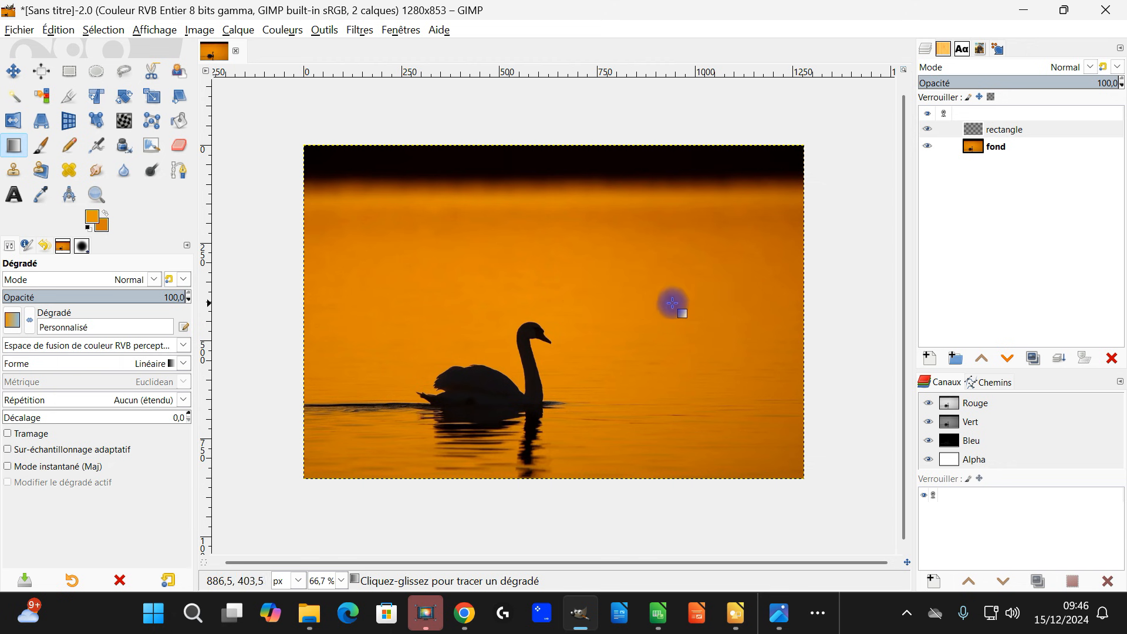
left_click(70, 72)
left_click_drag(559, 129, 845, 513)
left_click_drag(574, 284, 602, 291)
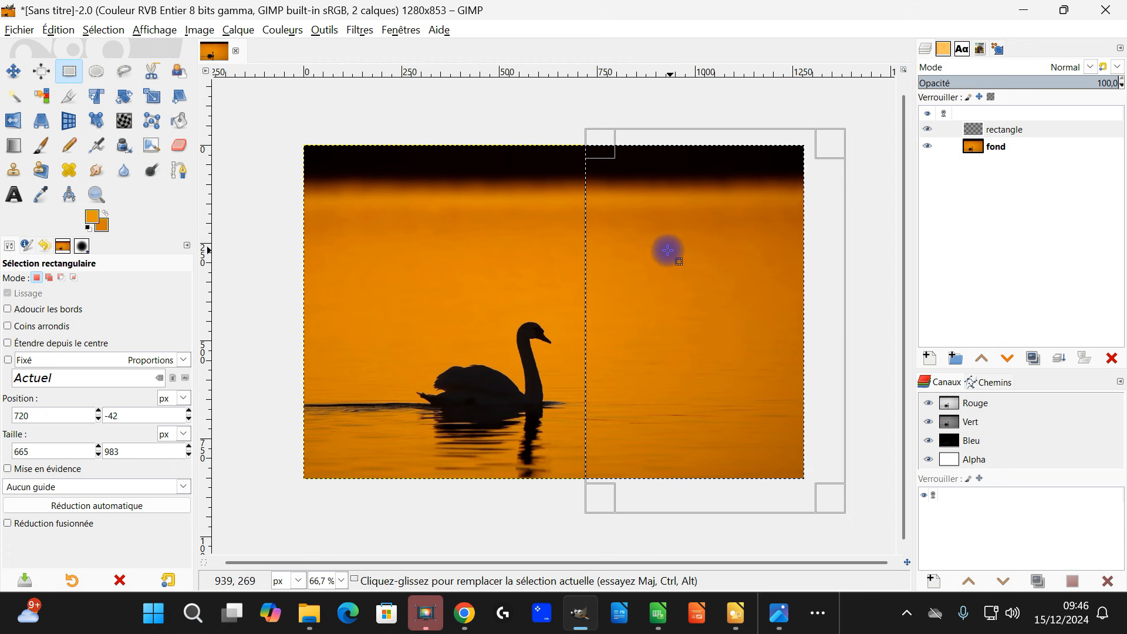
key("Return")
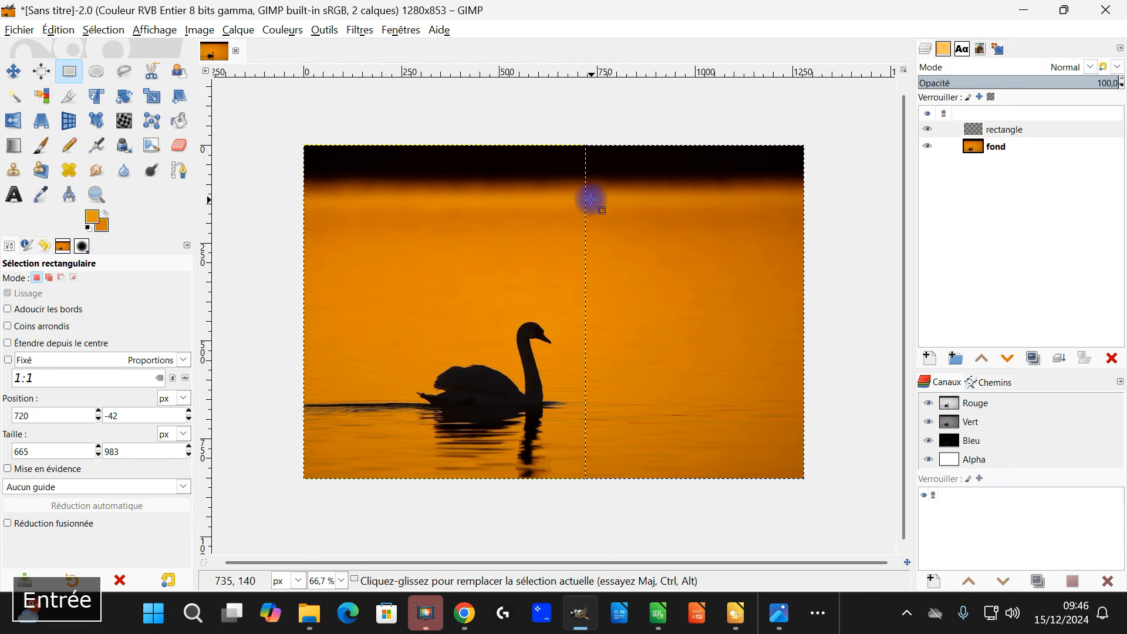
- Choose the "PP vers Transparent" gradient for the Gradient tool
left_click(14, 147)
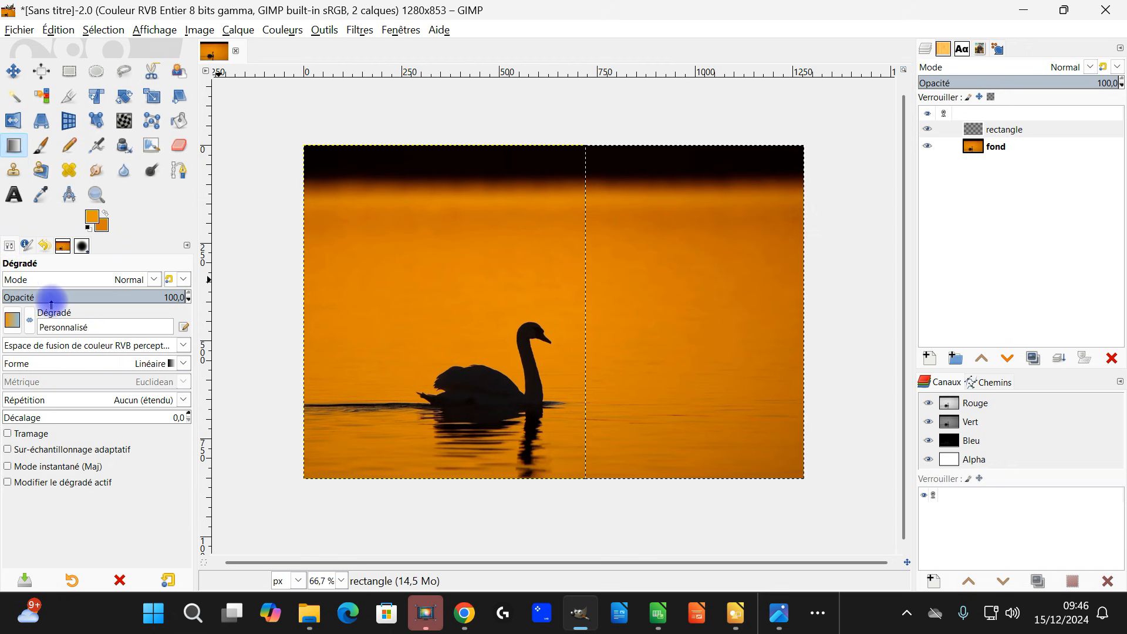
left_click(13, 320)
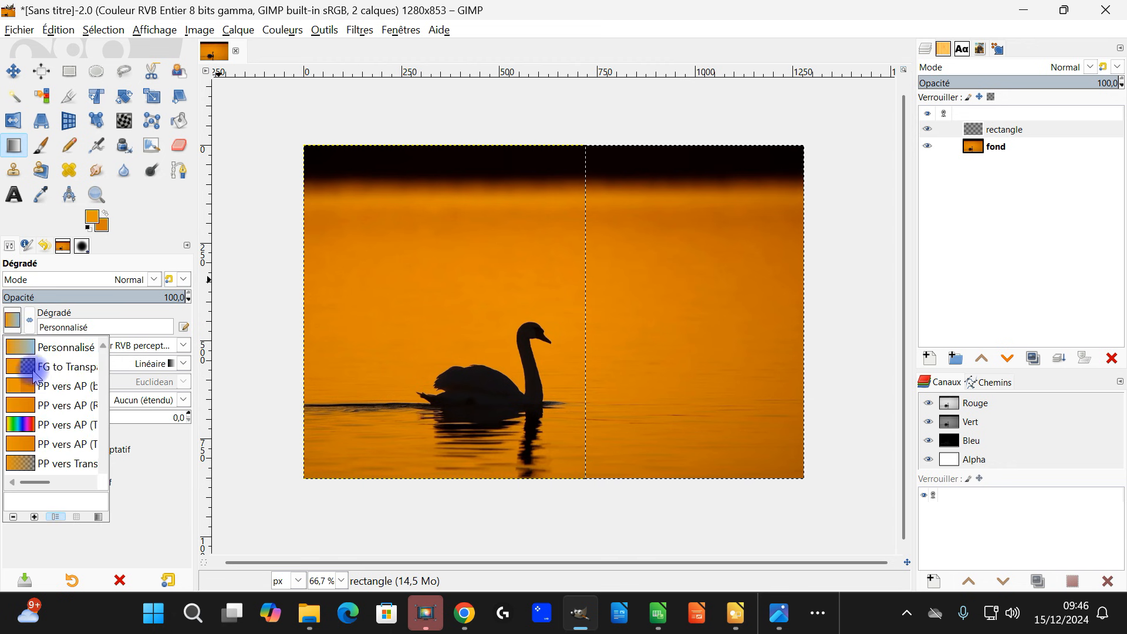
scroll(76, 431, "down", 3)
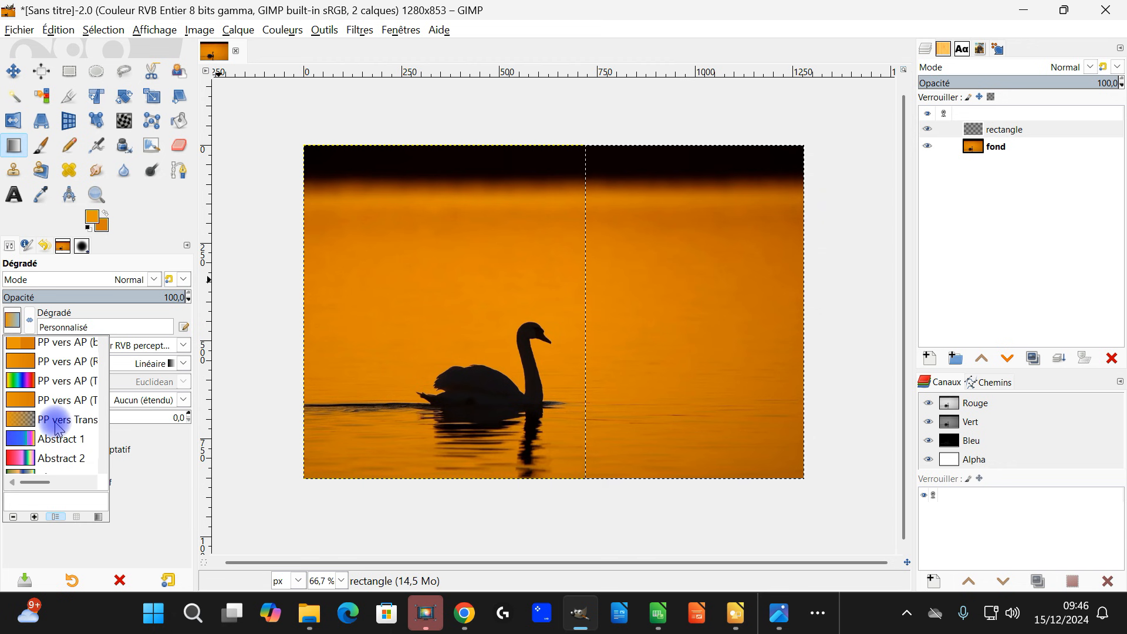
left_click(56, 422)
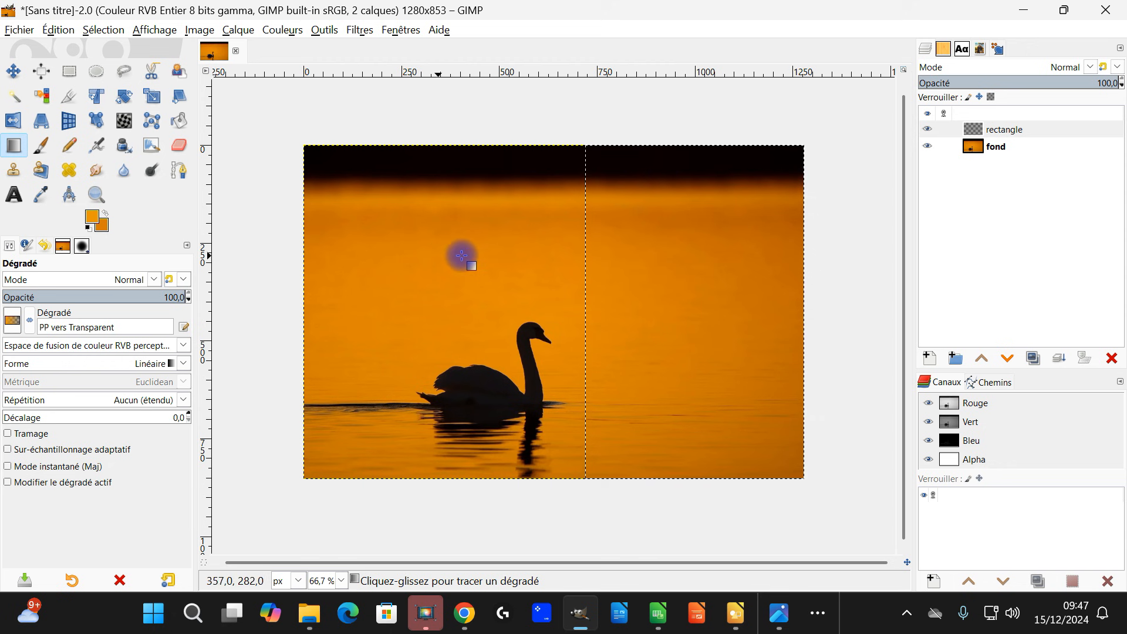
left_click(12, 322)
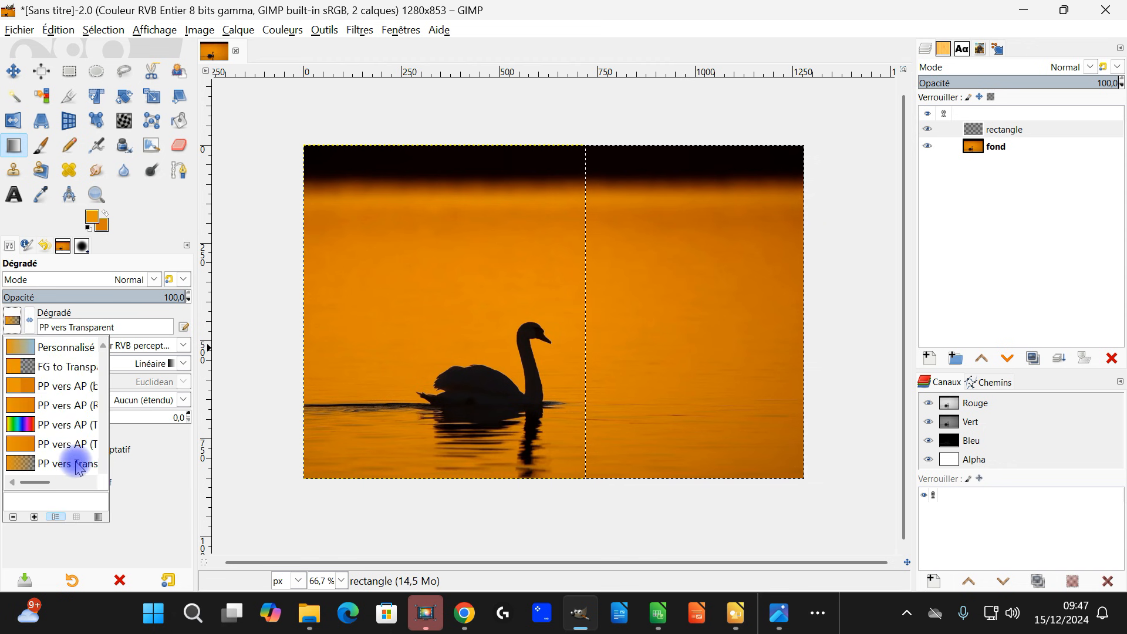
mouse_move(46, 482)
left_mouse_down()
mouse_move(76, 486)
mouse_move(34, 485)
left_mouse_up()
left_click(133, 220)
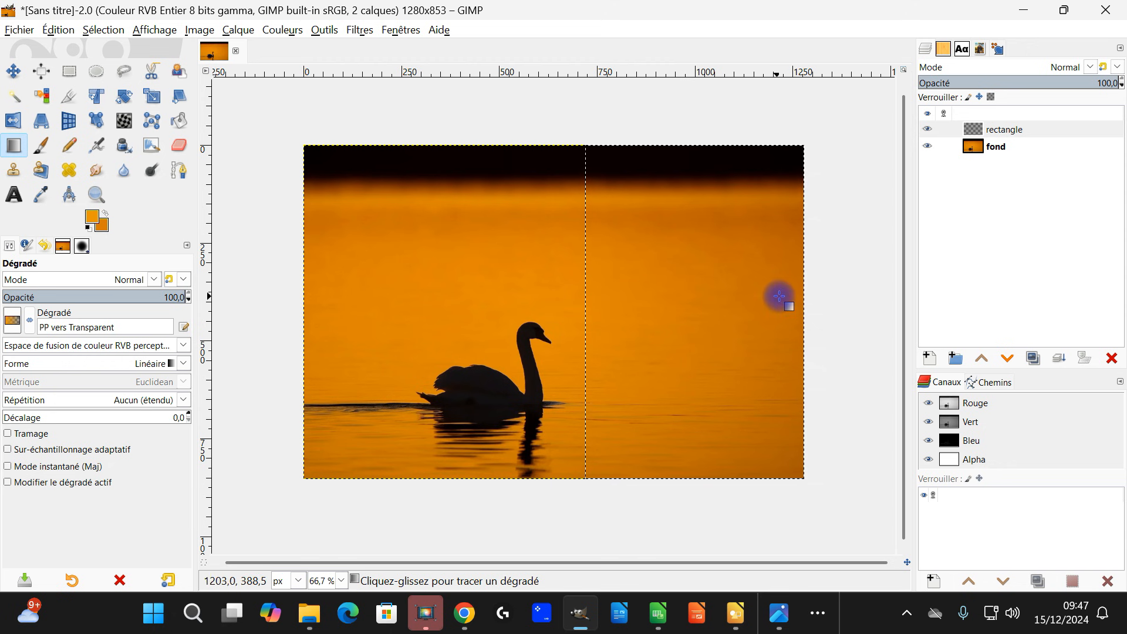
- Draw a linear gradient from the photo's outer edge towards the swan, ending at about X 738, with its midpoint at about 72.95
left_click_drag(784, 296, 682, 295)
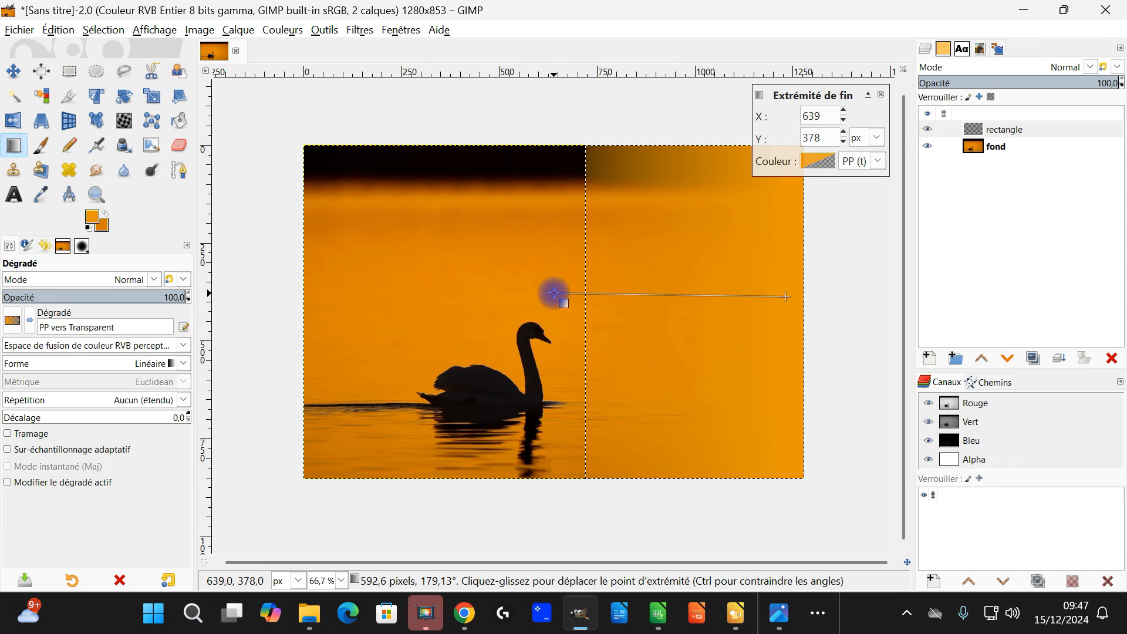
left_click_drag(566, 293, 591, 297)
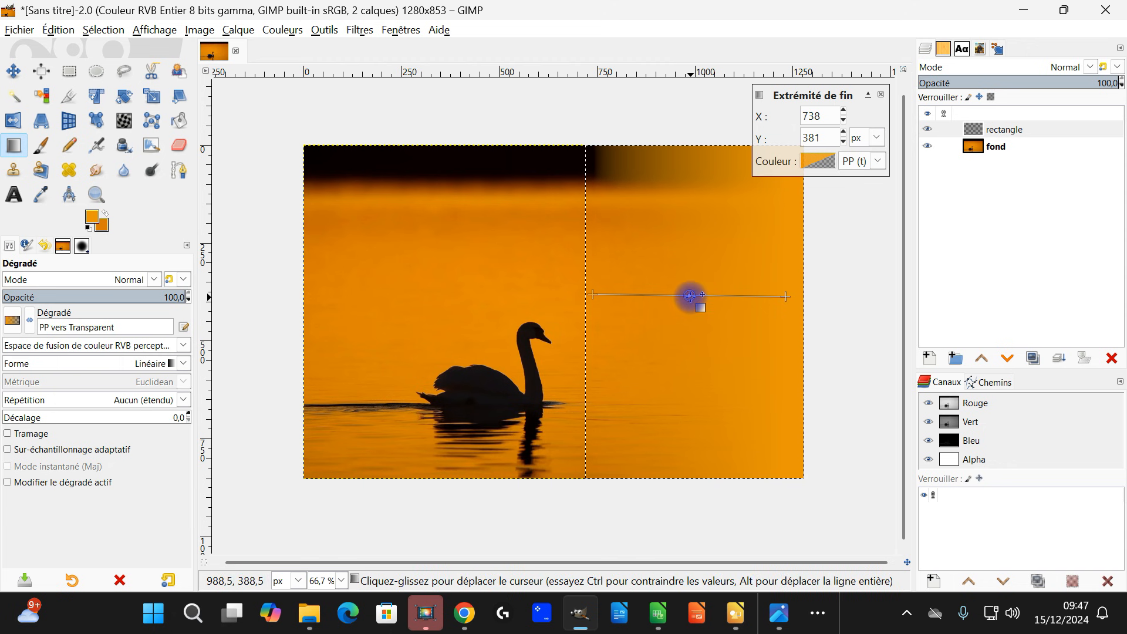
left_click_drag(690, 295, 645, 294)
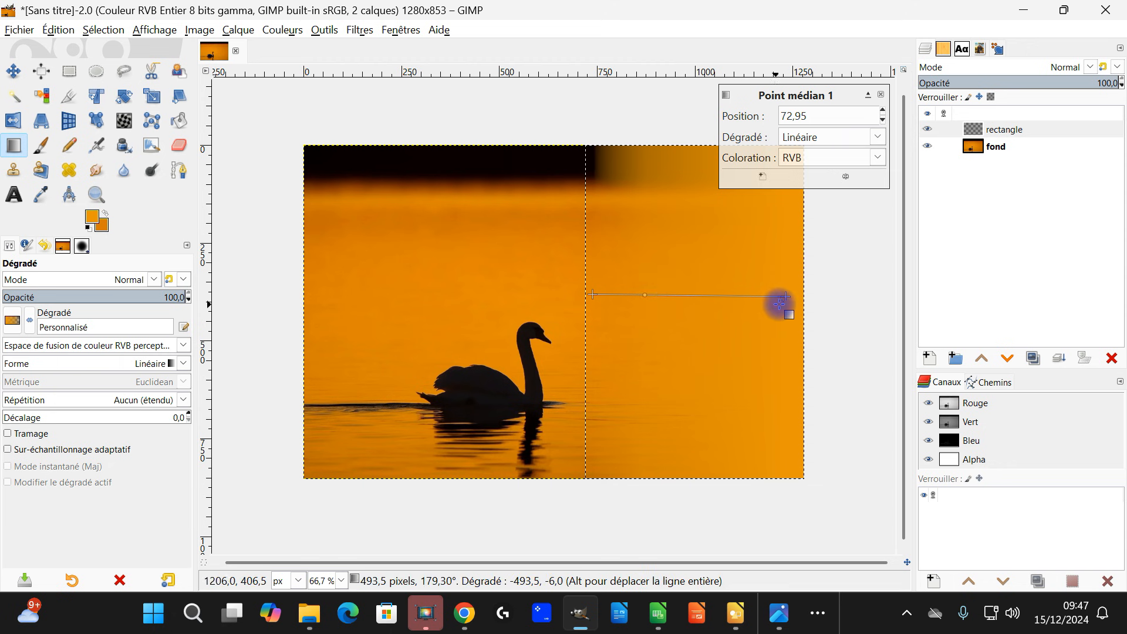
- Change the gradient's start colour to the orange dc7e01 sampled from the photo above the swan
left_click(786, 296)
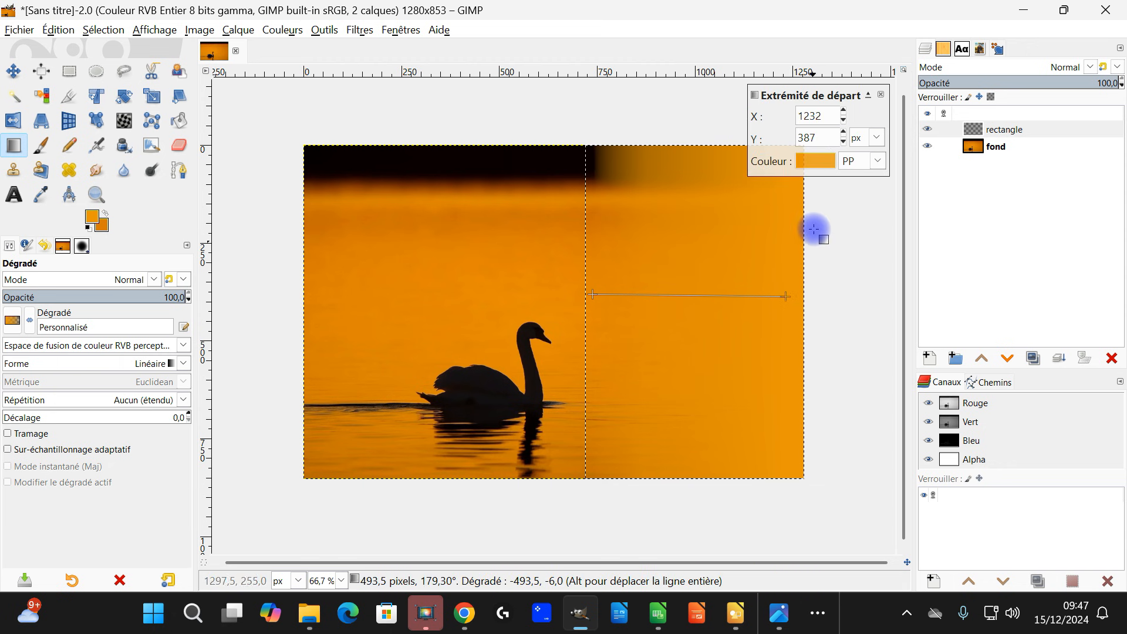
left_click(813, 169)
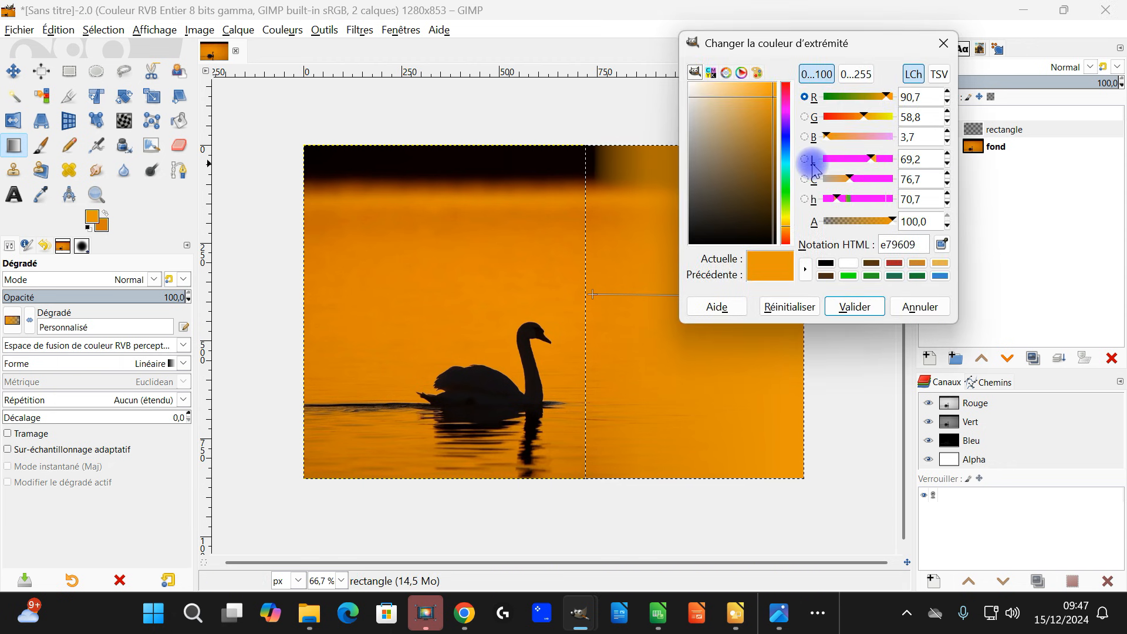
left_click(942, 245)
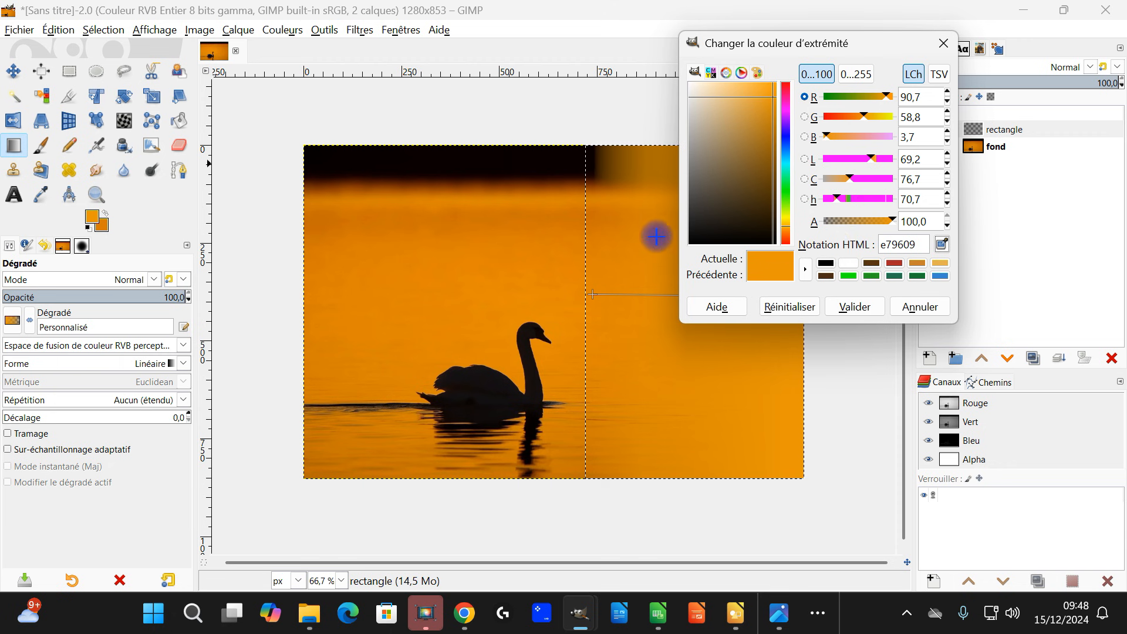
left_click(474, 238)
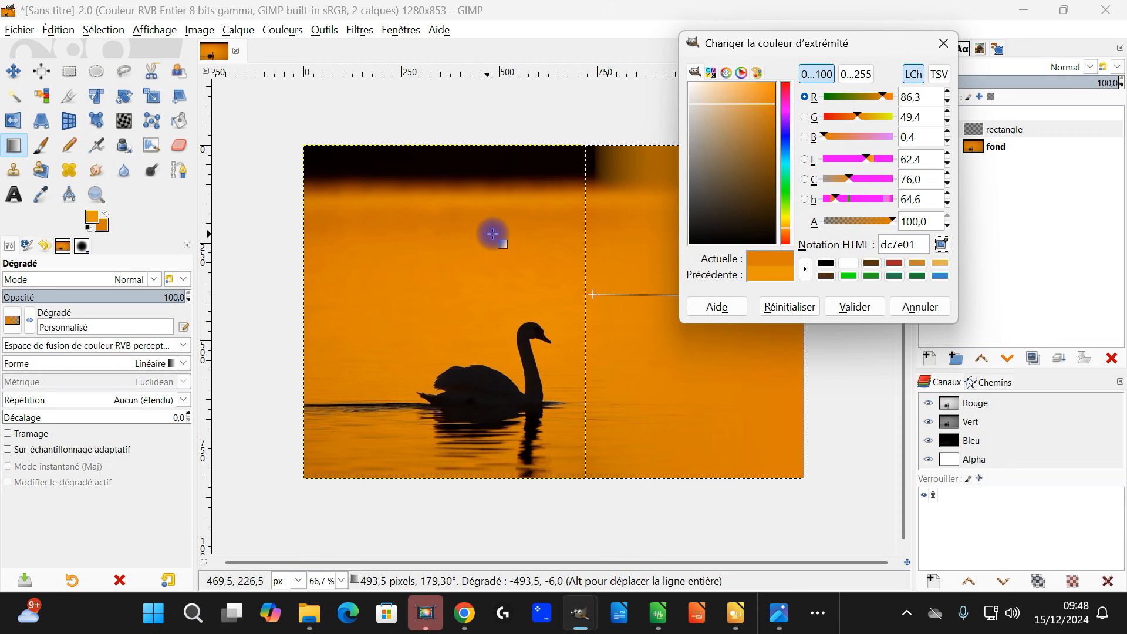
left_click(865, 308)
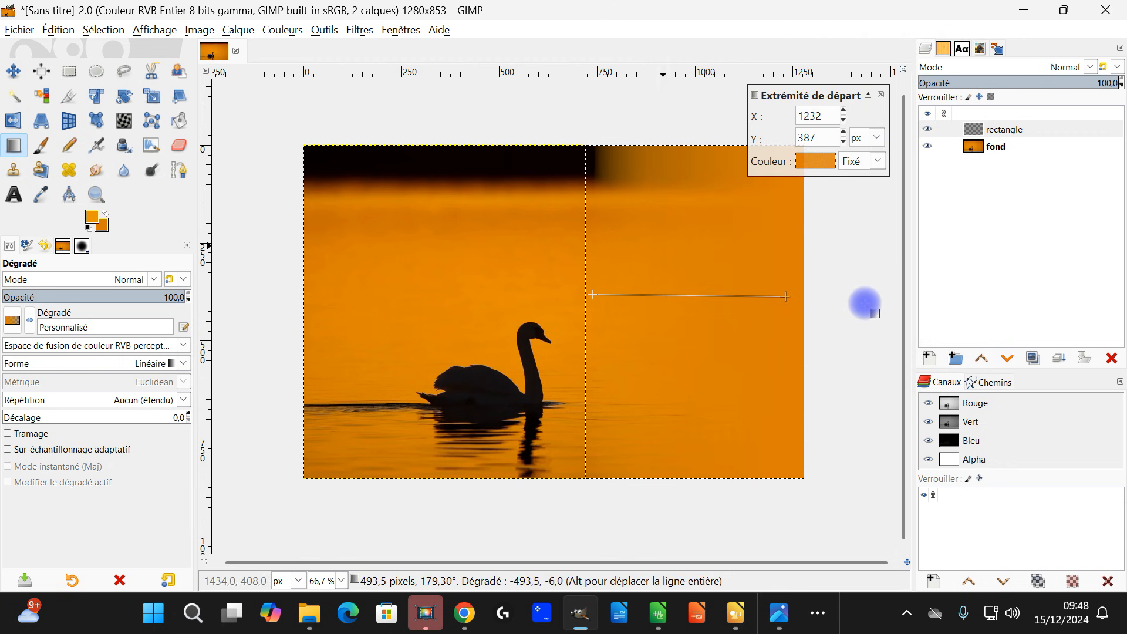
- Move the gradient's start to about X 1192 and its end to about X 705, apply it and clear the selection
mouse_move(782, 295)
left_mouse_down()
mouse_move(746, 293)
mouse_move(760, 295)
left_mouse_up()
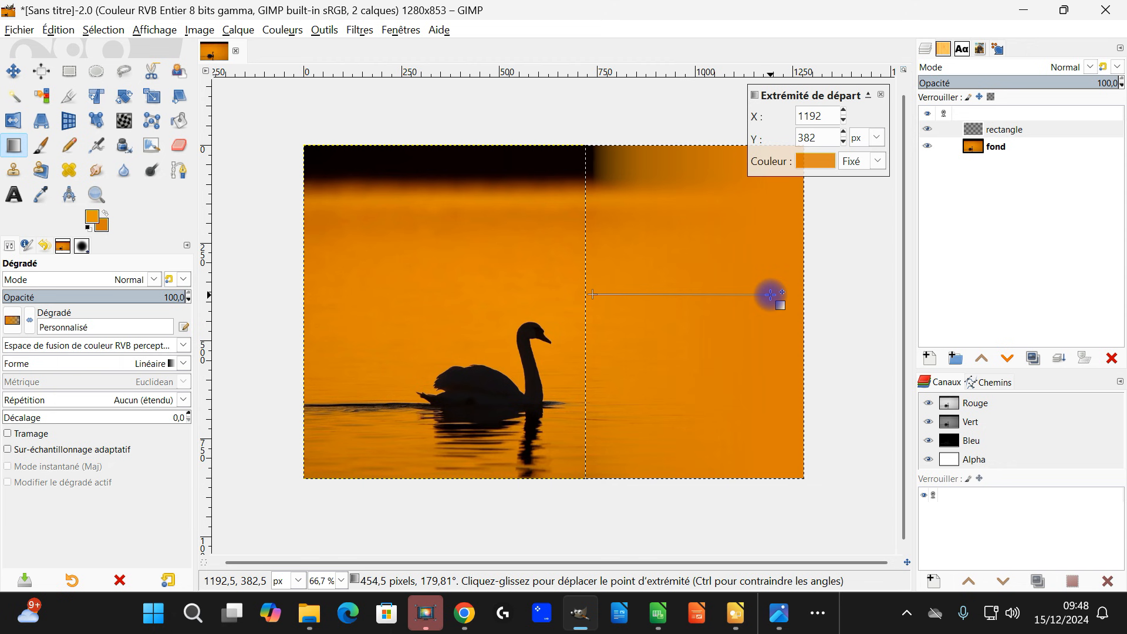
mouse_move(593, 294)
left_mouse_down()
mouse_move(565, 293)
mouse_move(580, 292)
left_mouse_up()
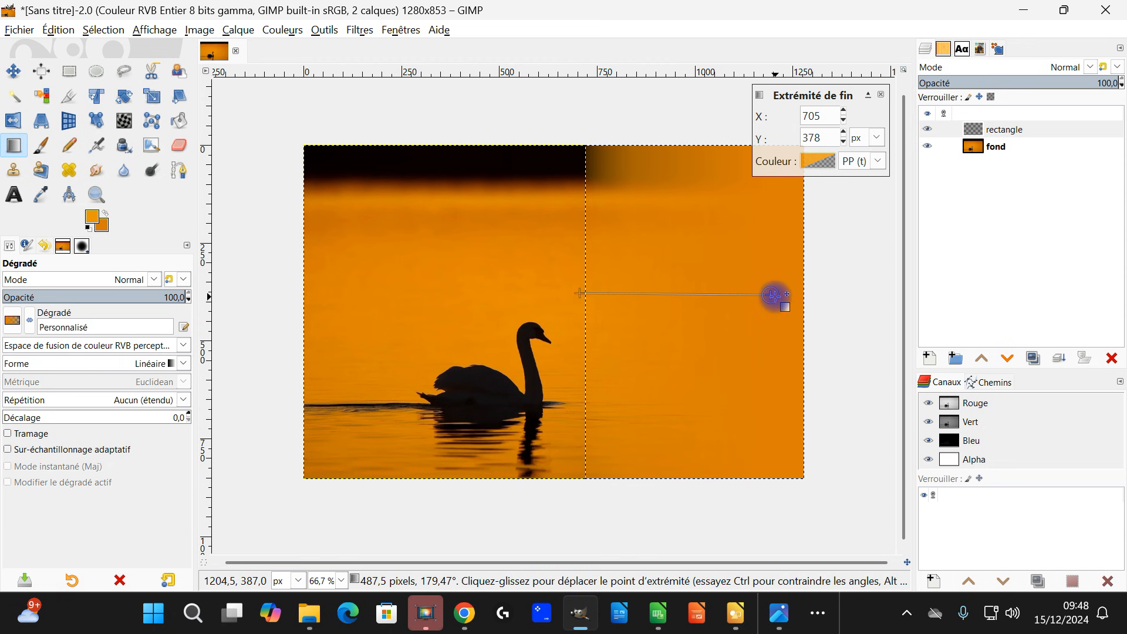
key("Return")
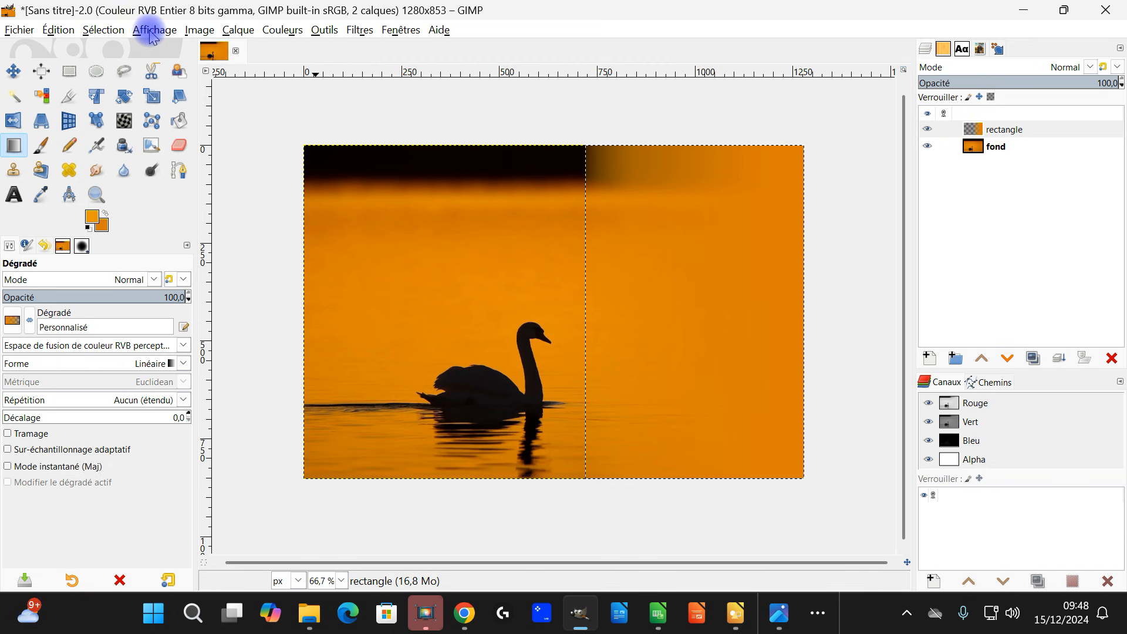
left_click(108, 30)
left_click(120, 61)
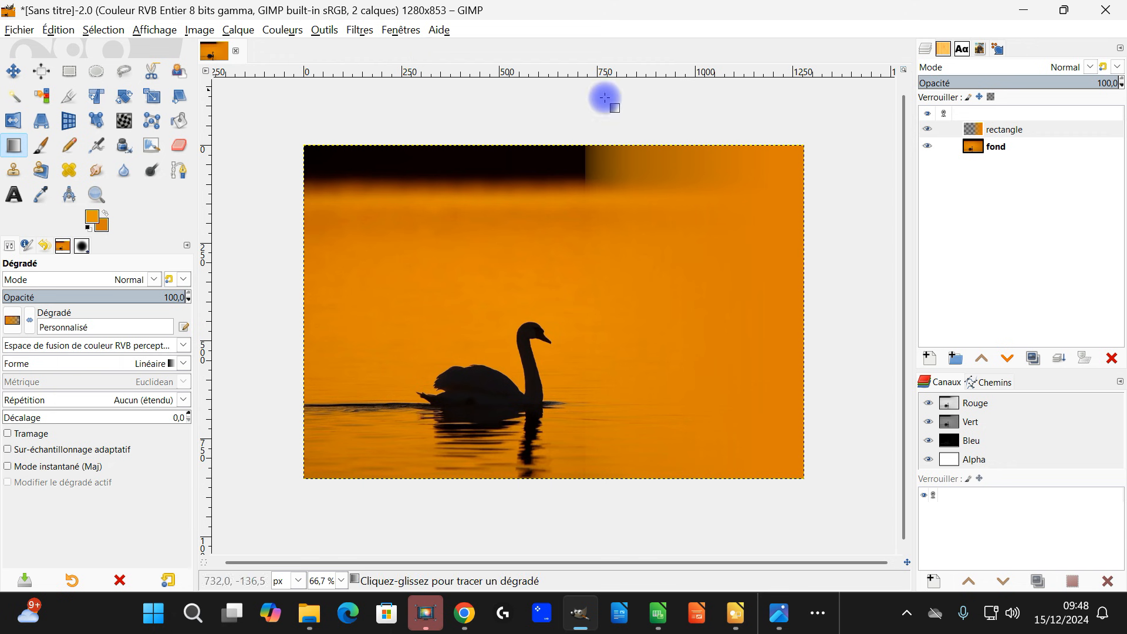
- Hide and show the "rectangle" layer to compare, and lower its opacity to about 75.7
left_click(927, 129)
left_click(928, 129)
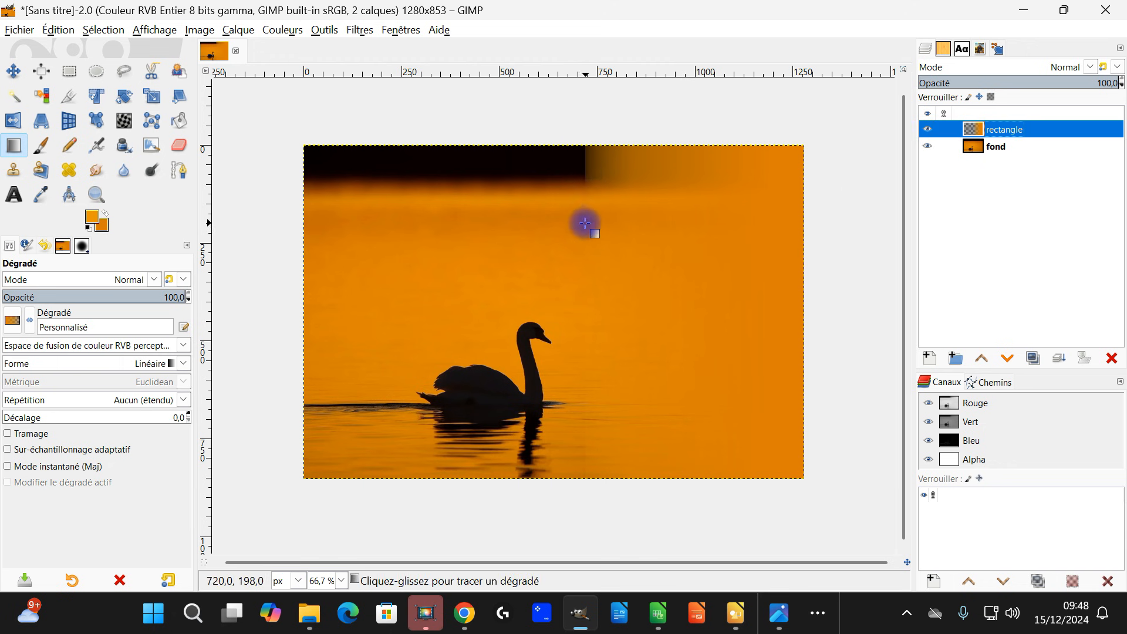
left_click(1087, 82)
left_click_drag(1087, 83, 1072, 82)
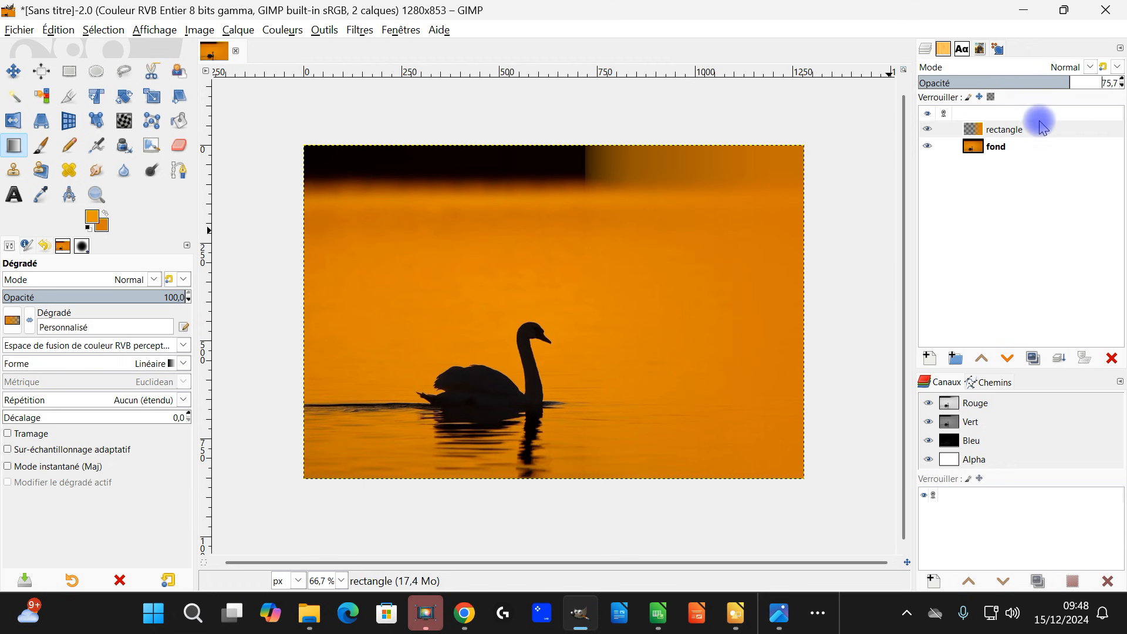
- Set the foreground colour to white and the background to black, and activate the Text tool
left_click(88, 228)
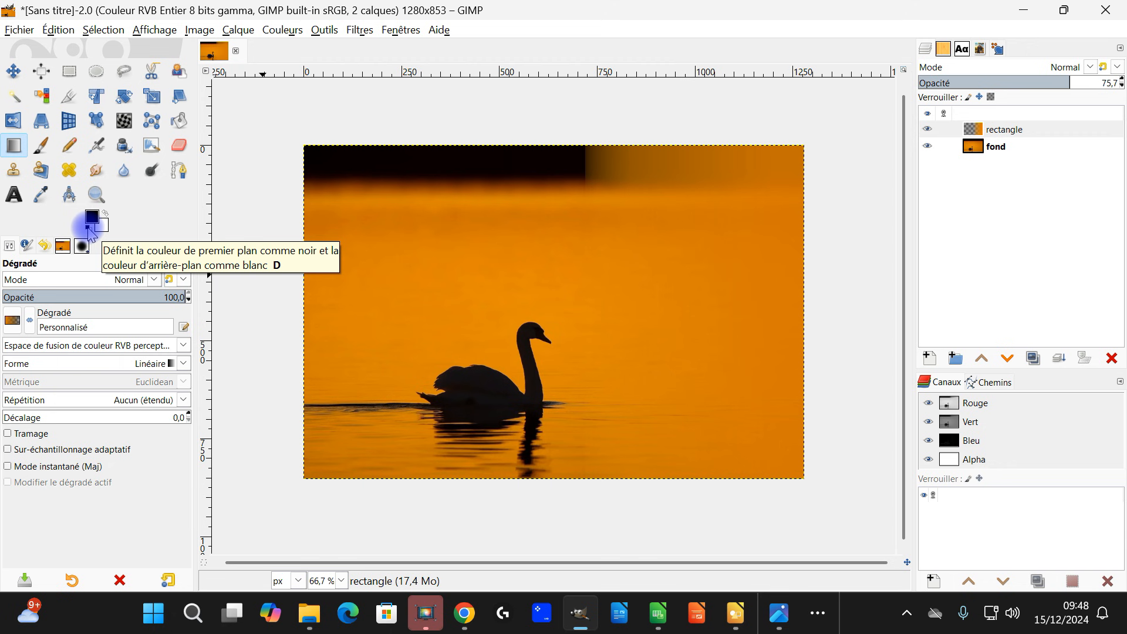
left_click(105, 213)
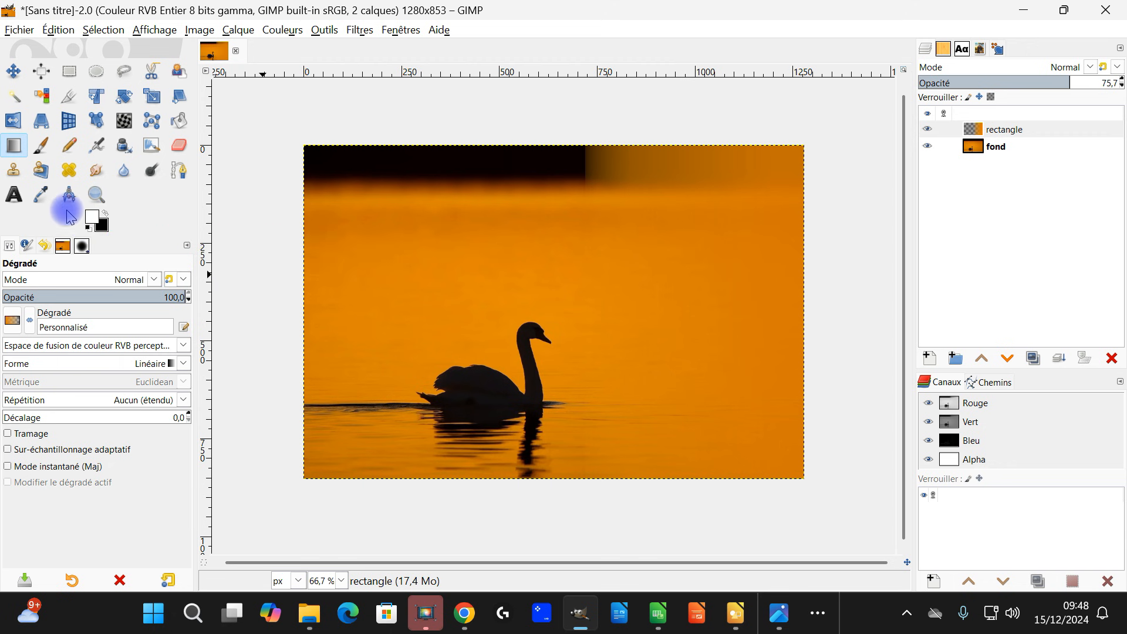
left_click(14, 196)
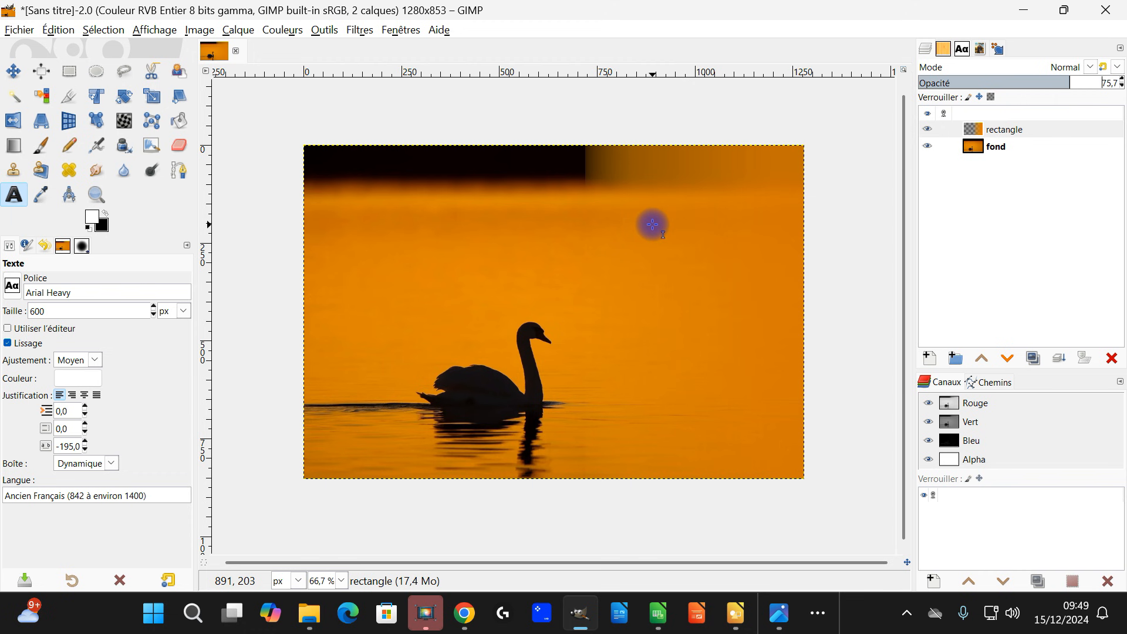
- Start a white text on the orange area above and beside the swan's head, reading "VAS"
left_click(646, 229)
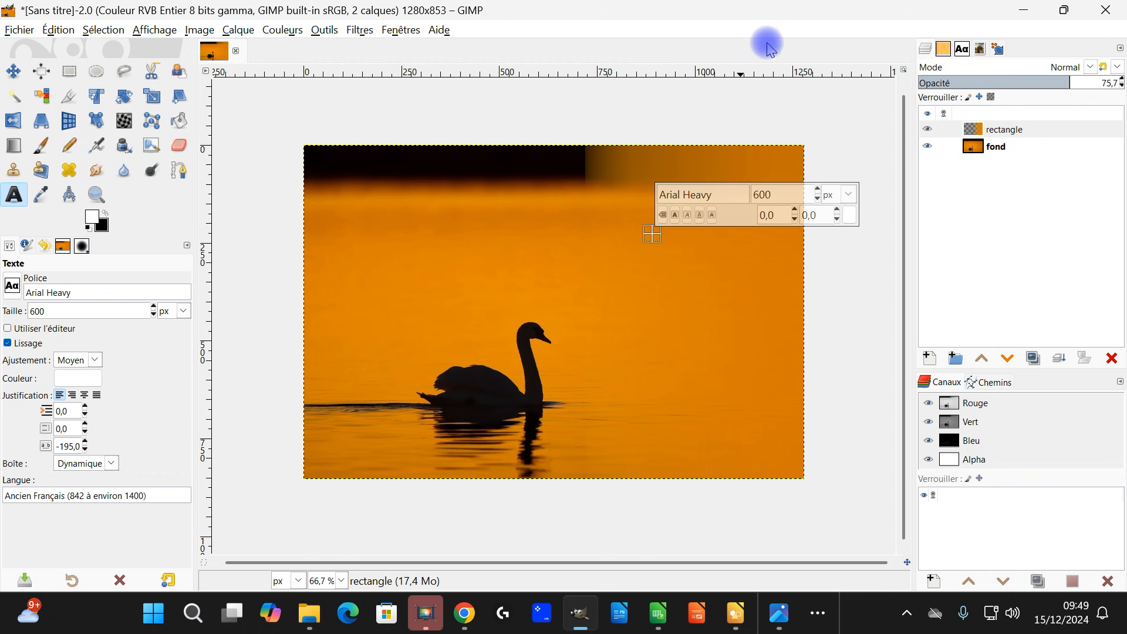
key("Caps_Lock")
type("B")
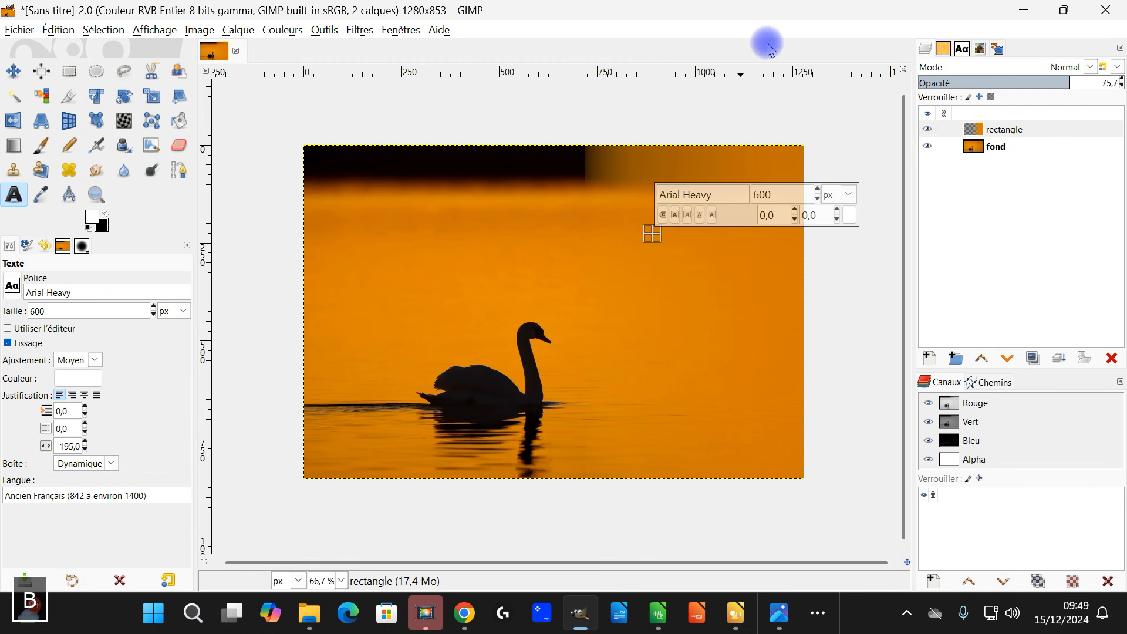
key("BackSpace")
type("VAS")
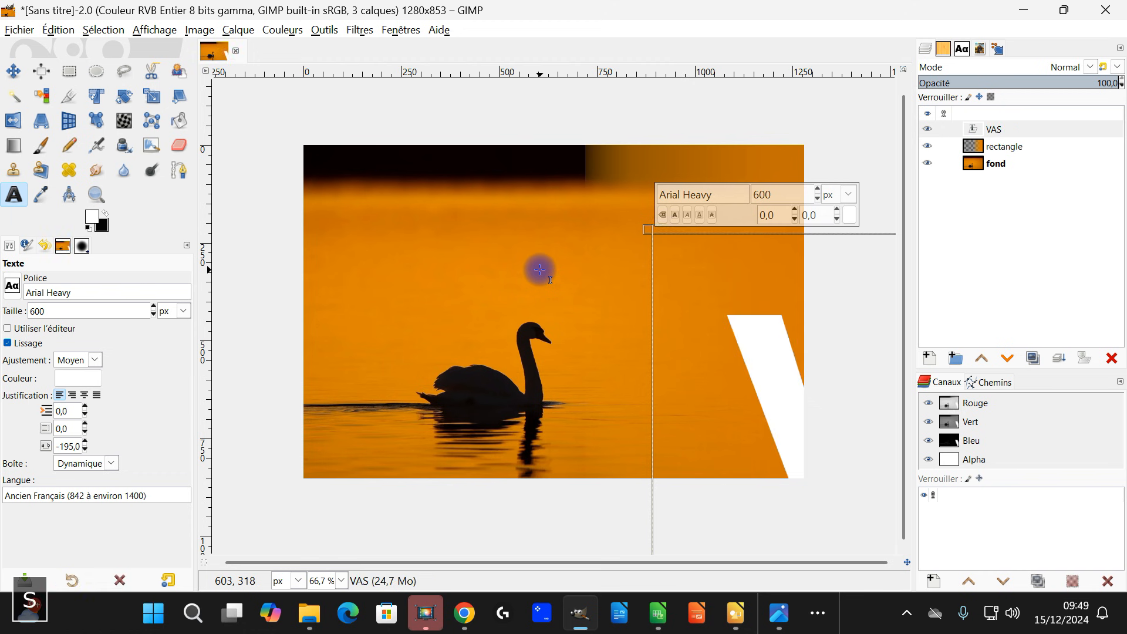
- Set the size of the whole "VAS" text to 50 px
key("ctrl+a")
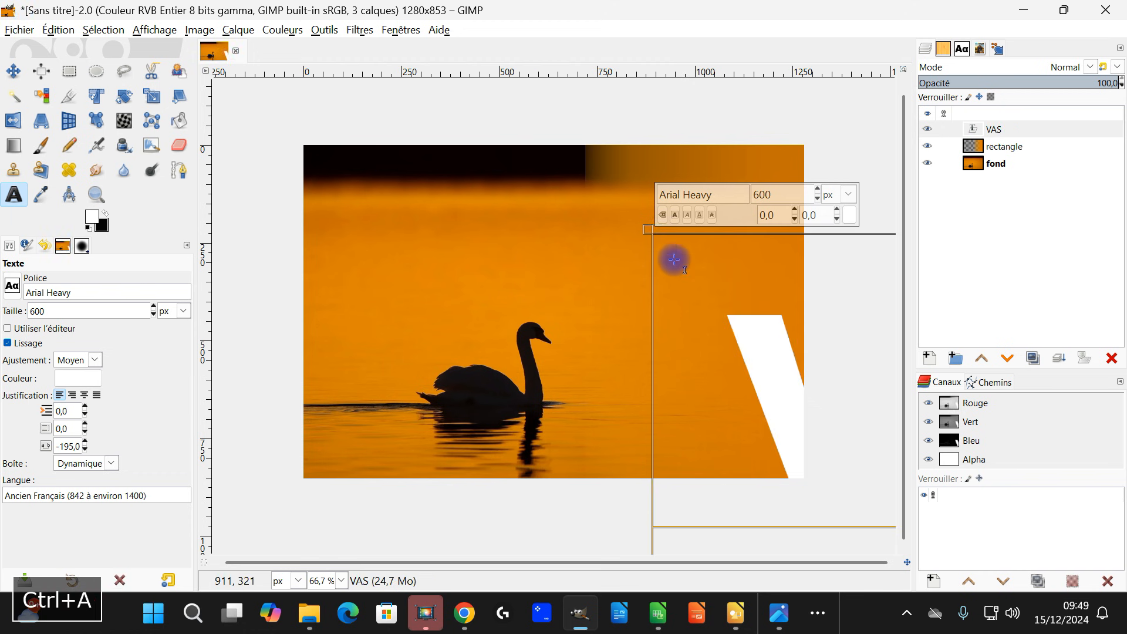
double_click(781, 195)
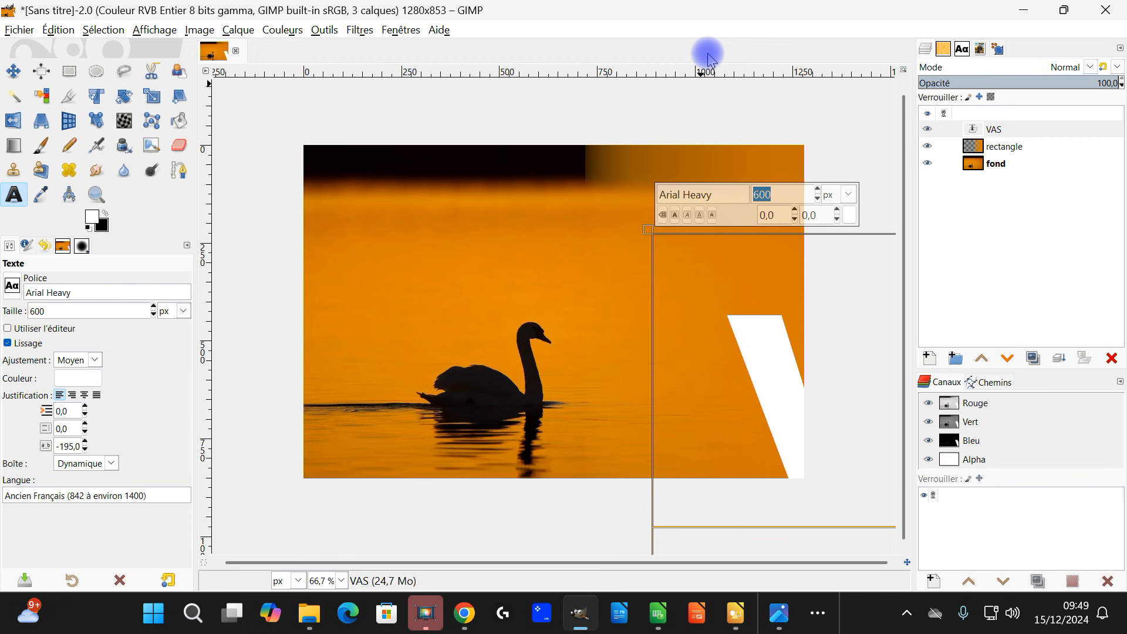
type("50")
key("Return")
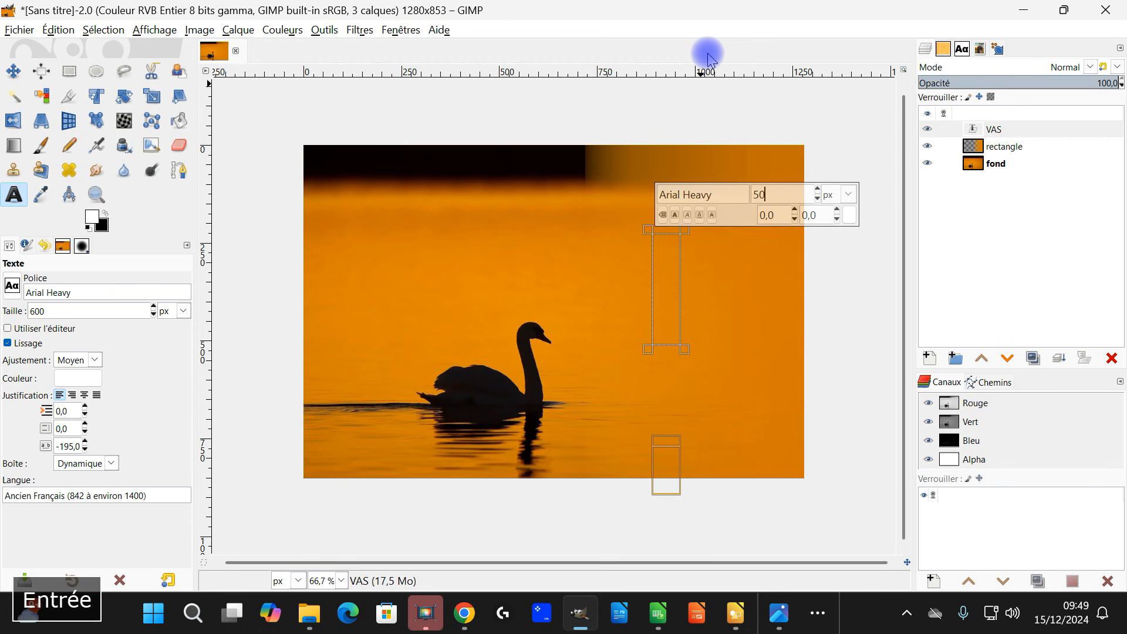
- Enlarge the text box so it spans nearly the full height of the faded area beside the swan
left_click_drag(645, 230, 605, 162)
left_click_drag(687, 353, 795, 467)
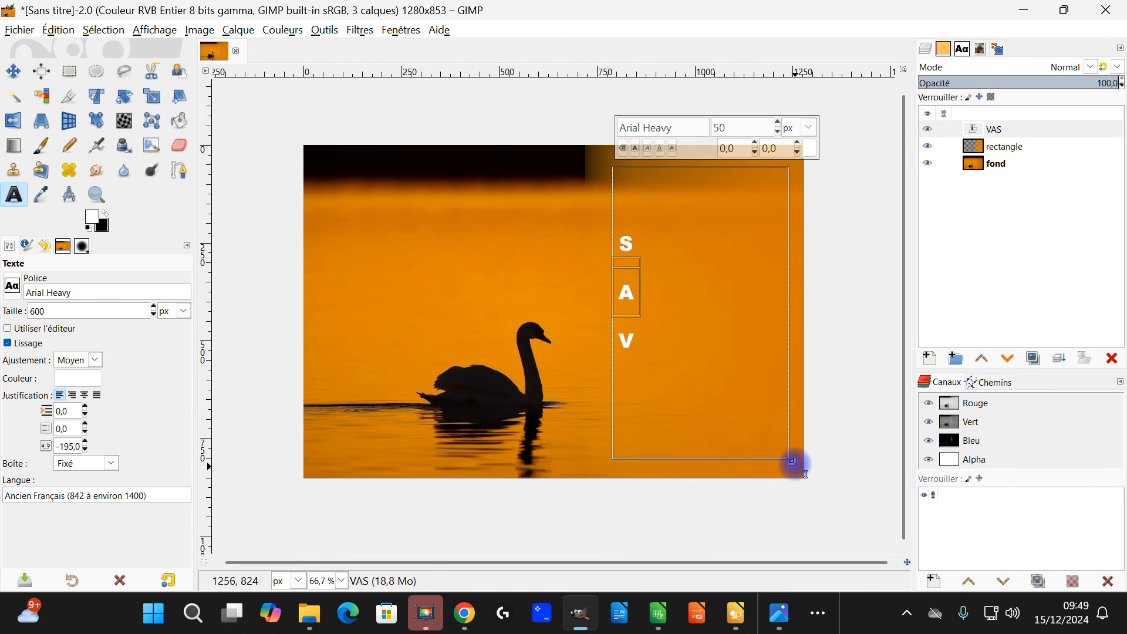
left_click(659, 346)
left_click_drag(637, 233, 645, 390)
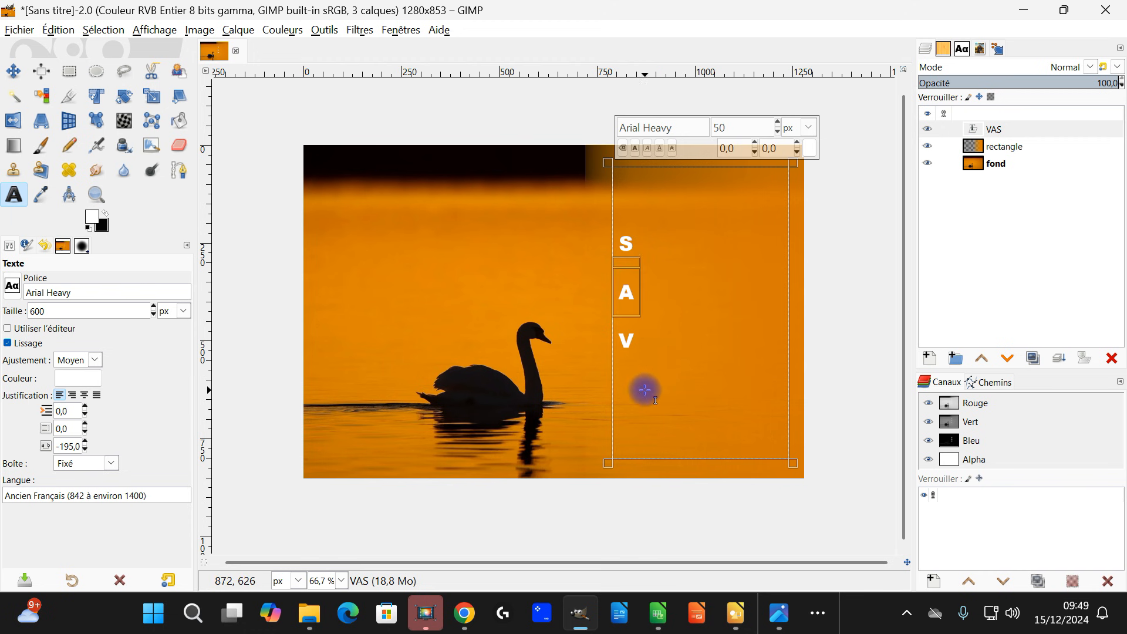
- Switch the text direction to left-to-right (GvD) in the text editor and set the letter spacing to 0
left_click(9, 329)
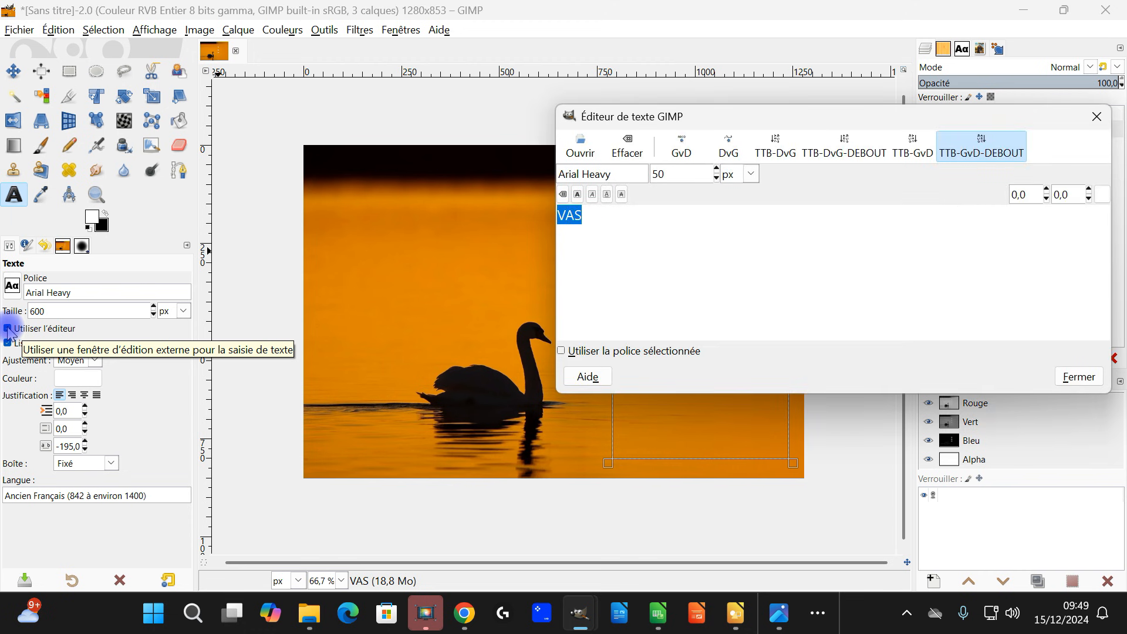
left_click(681, 154)
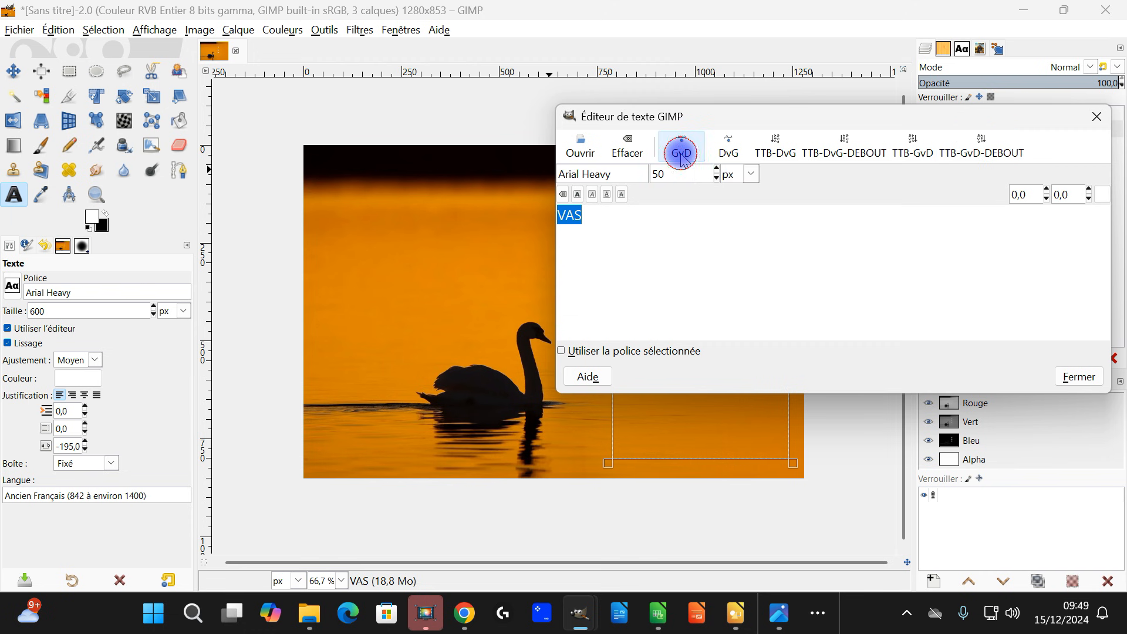
left_click(1095, 120)
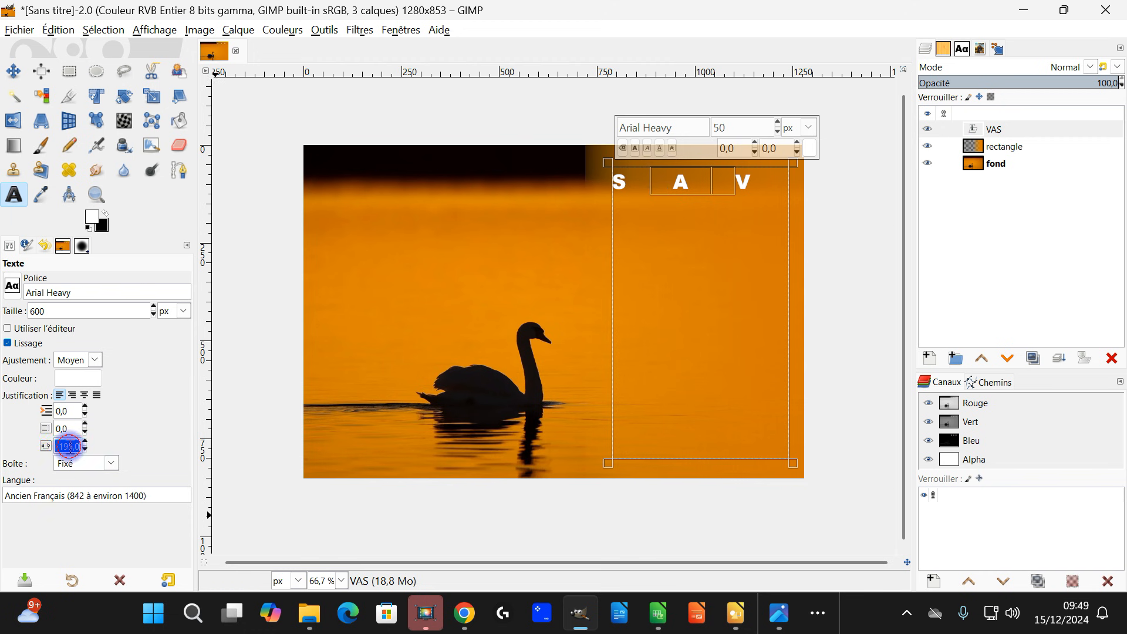
type("0")
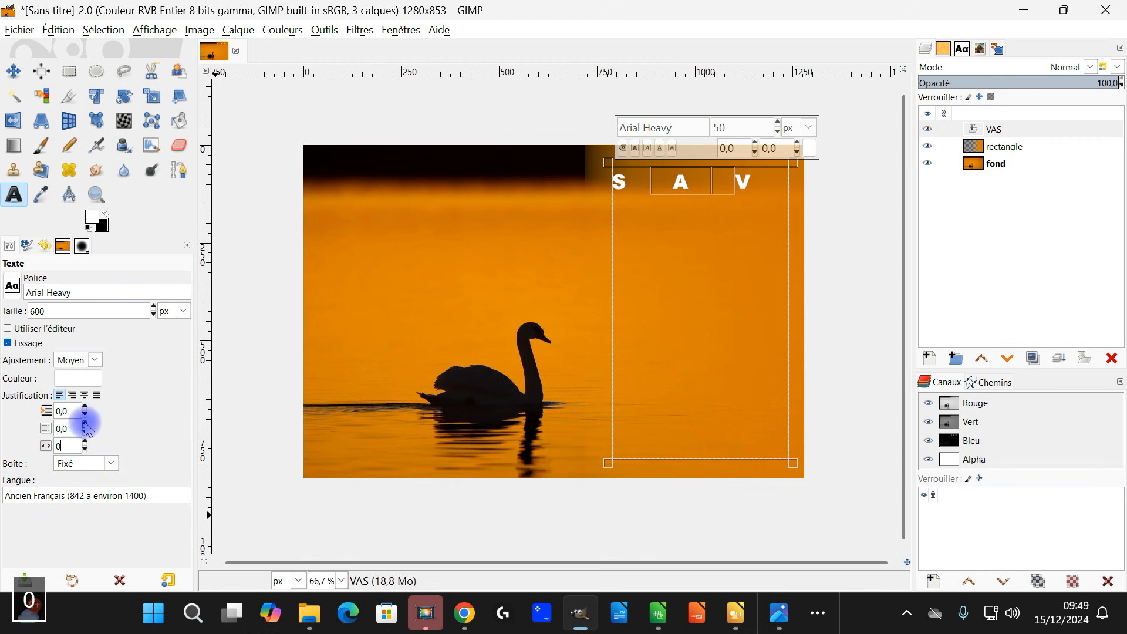
left_click(68, 428)
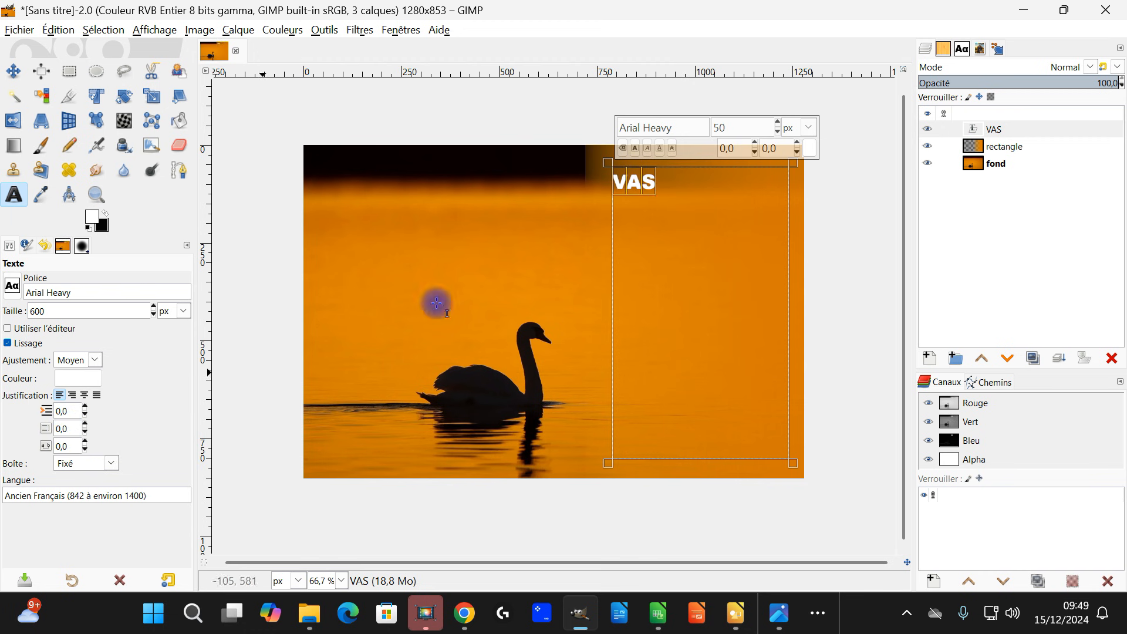
- Change the text in the box to "VA VERS TON DESTIN"
left_click(657, 183)
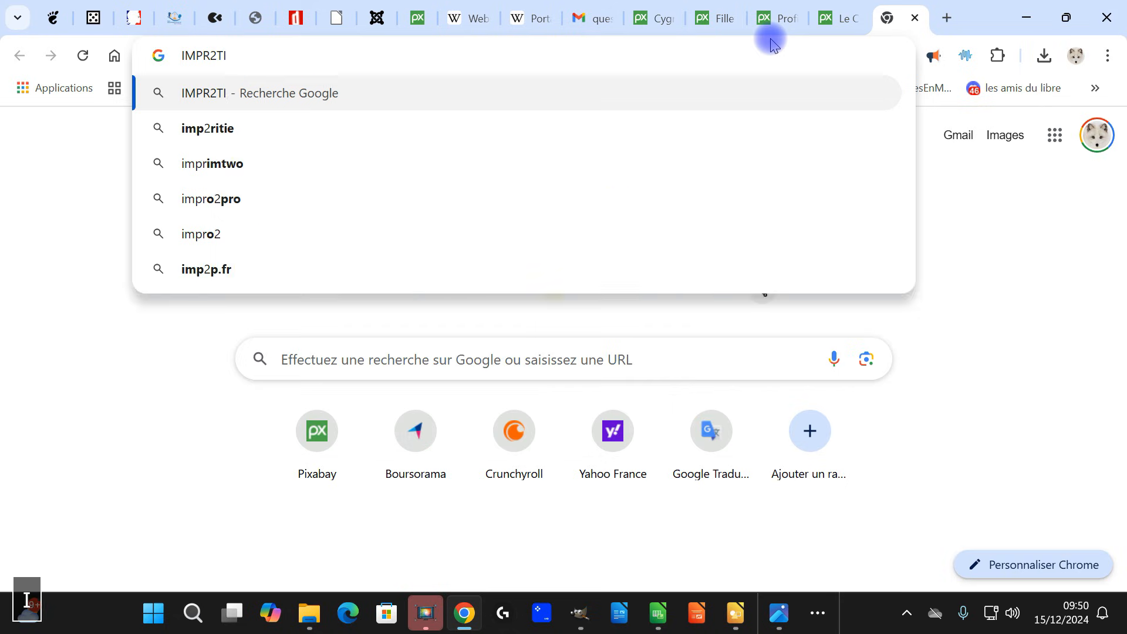
key("BackSpace")
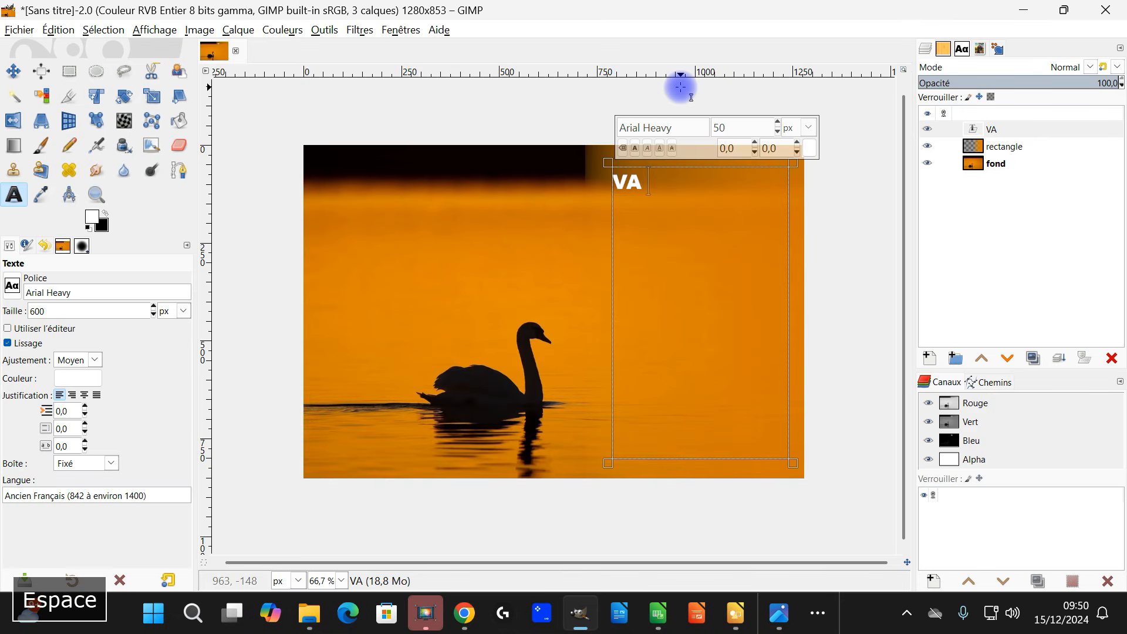
type("VERS")
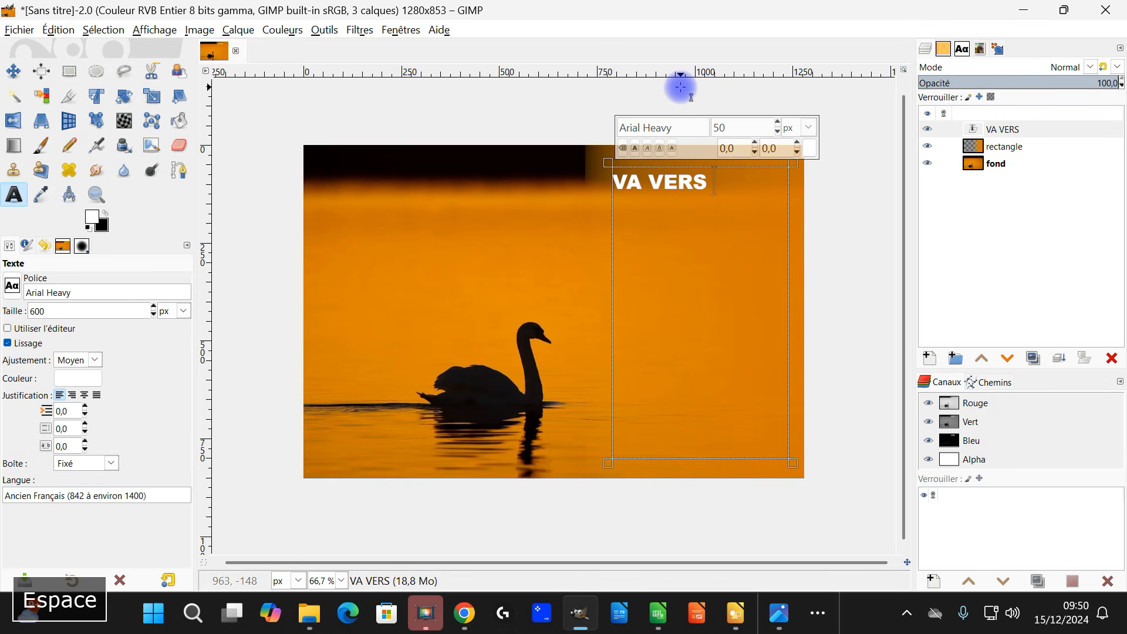
type(" TON ")
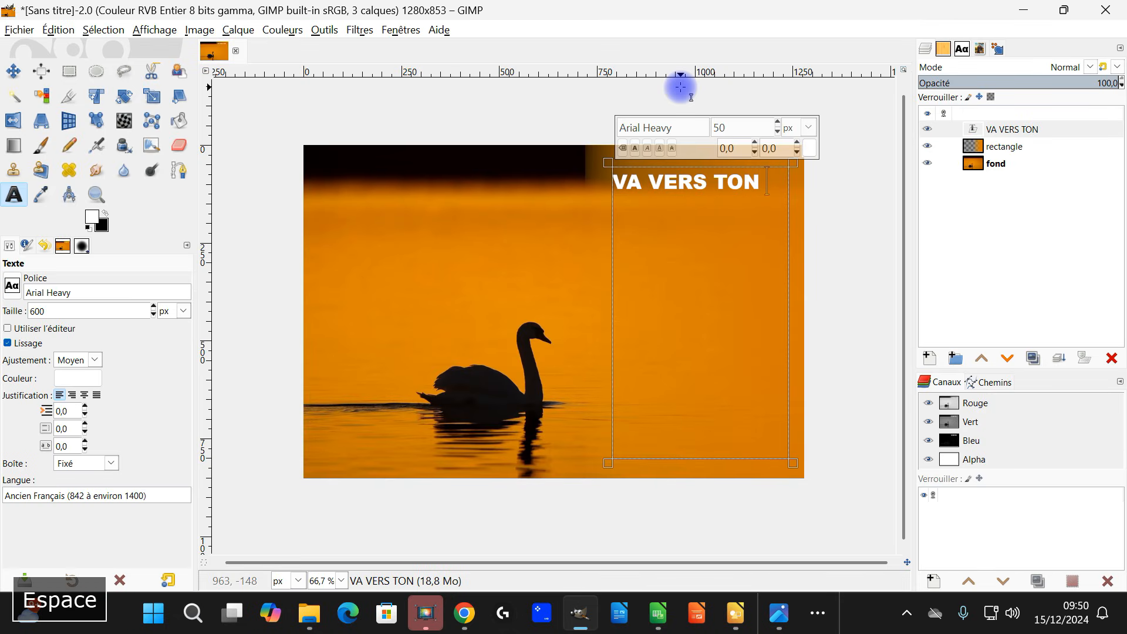
type("DESTIN")
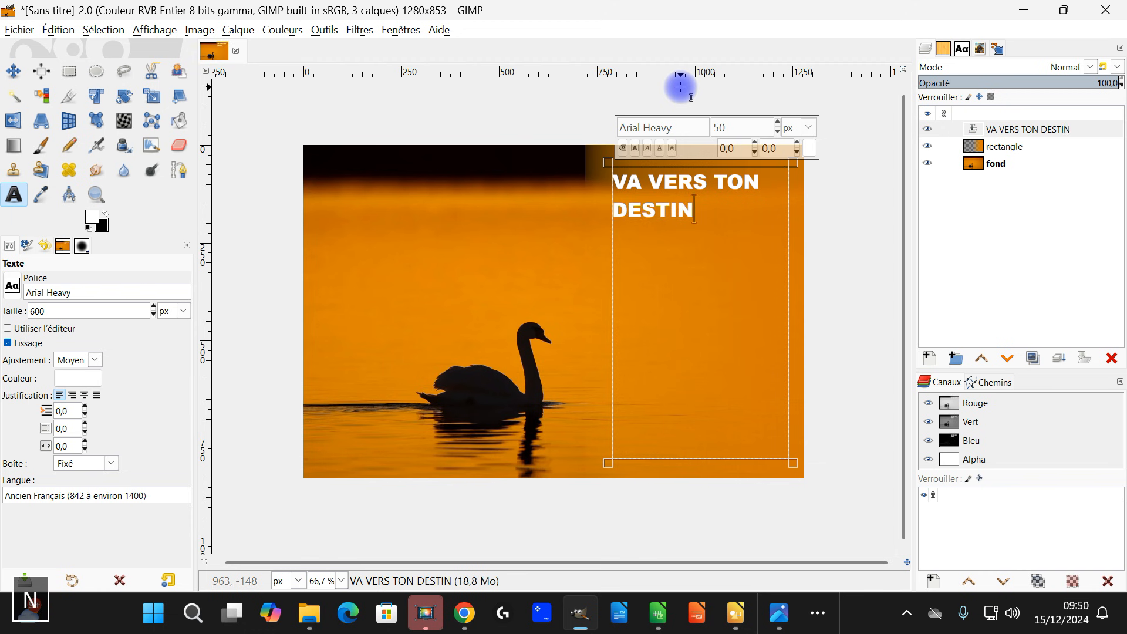
- Enlarge the whole "VA VERS TON DESTIN" text to 101 px and centre its lines
key("ctrl+a")
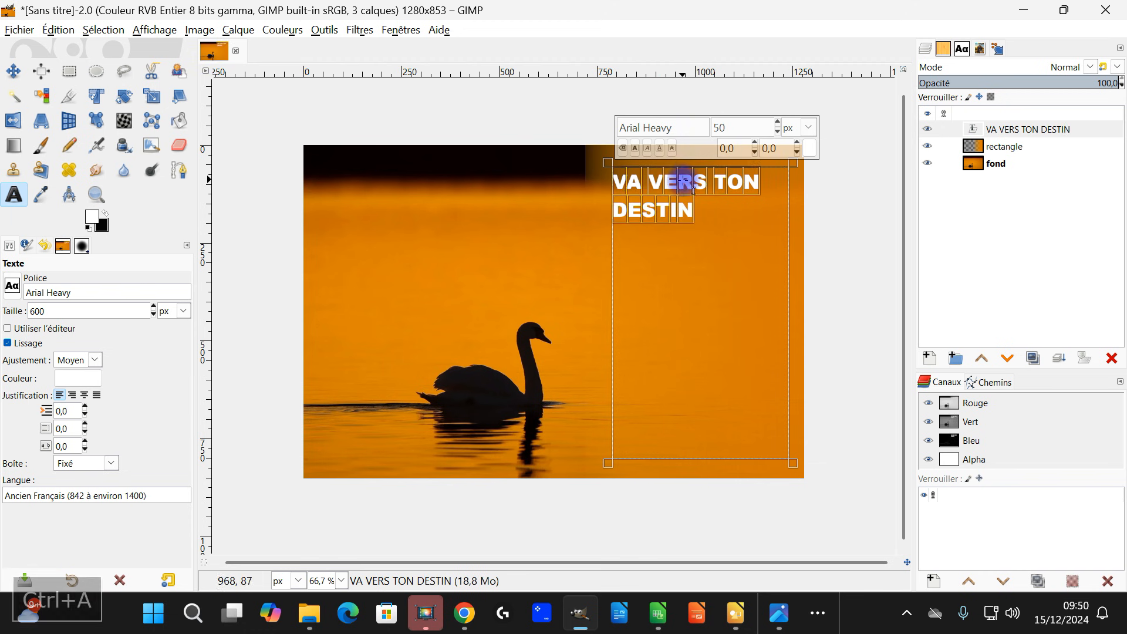
left_click_drag(701, 215, 589, 182)
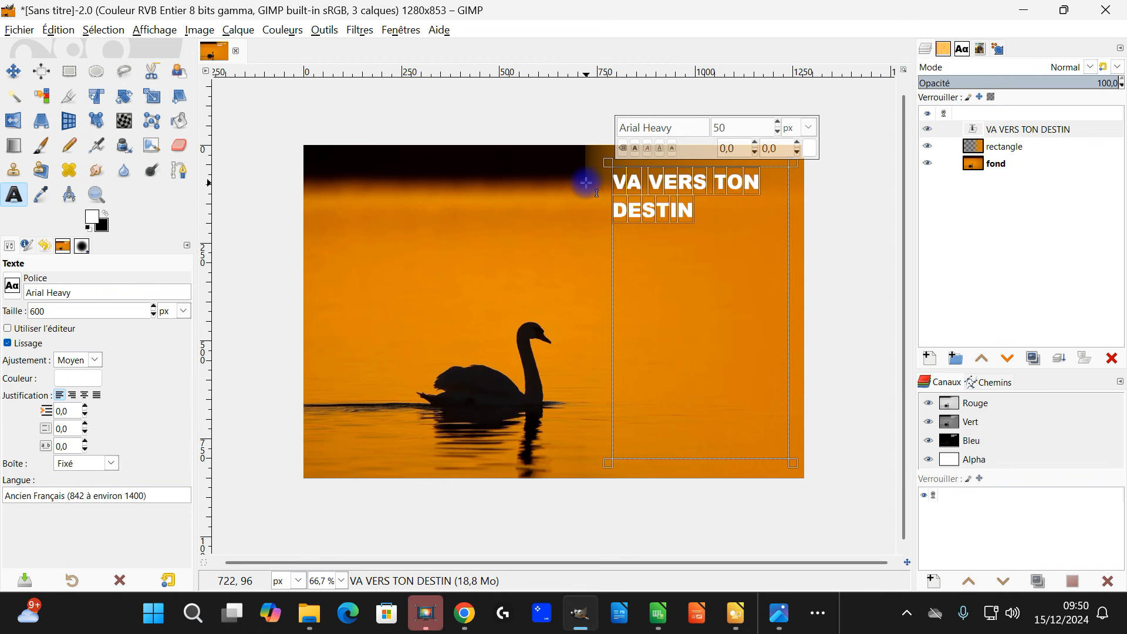
left_click(778, 124)
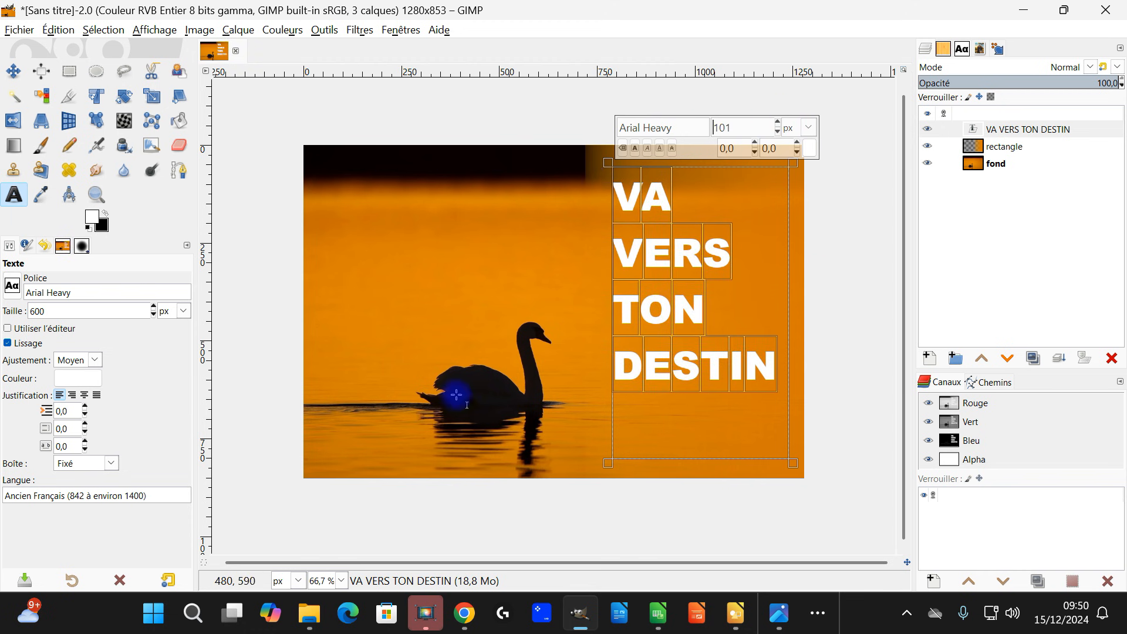
left_click(85, 396)
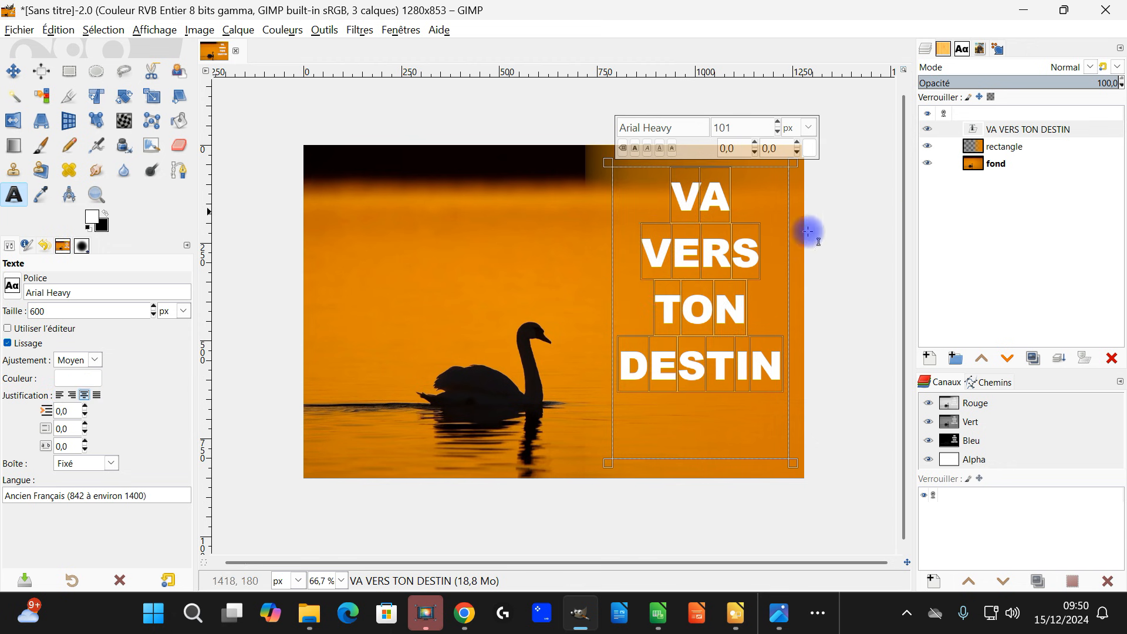
- Erase the "rectangle" layer's gradient over the photo's black upper band with the Eraser at brush size 221
left_click(69, 71)
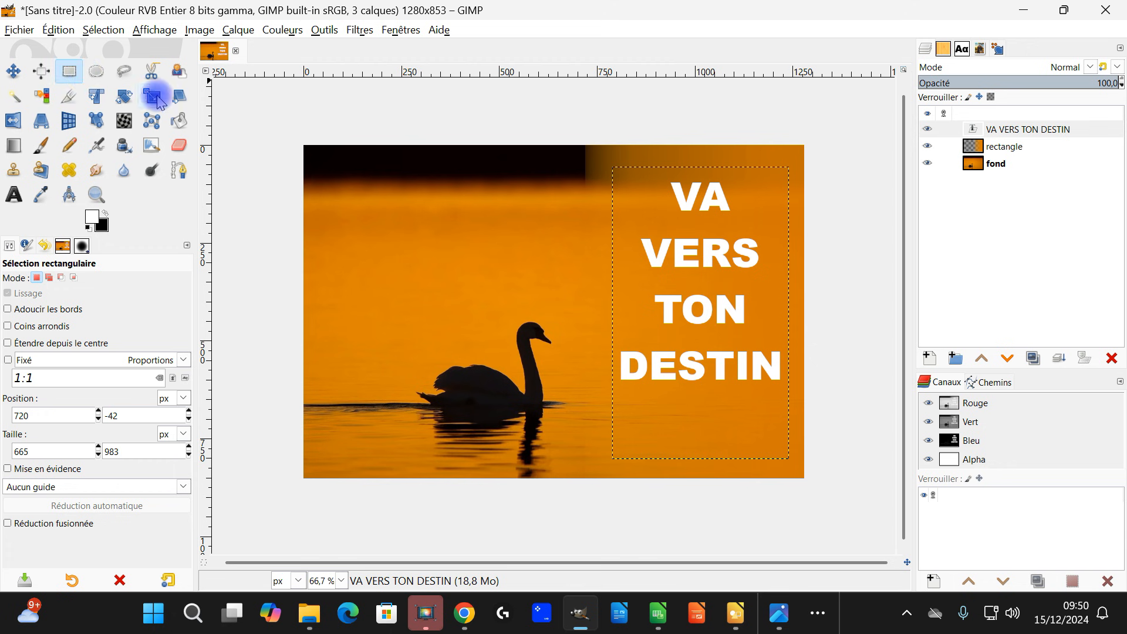
left_click(996, 166)
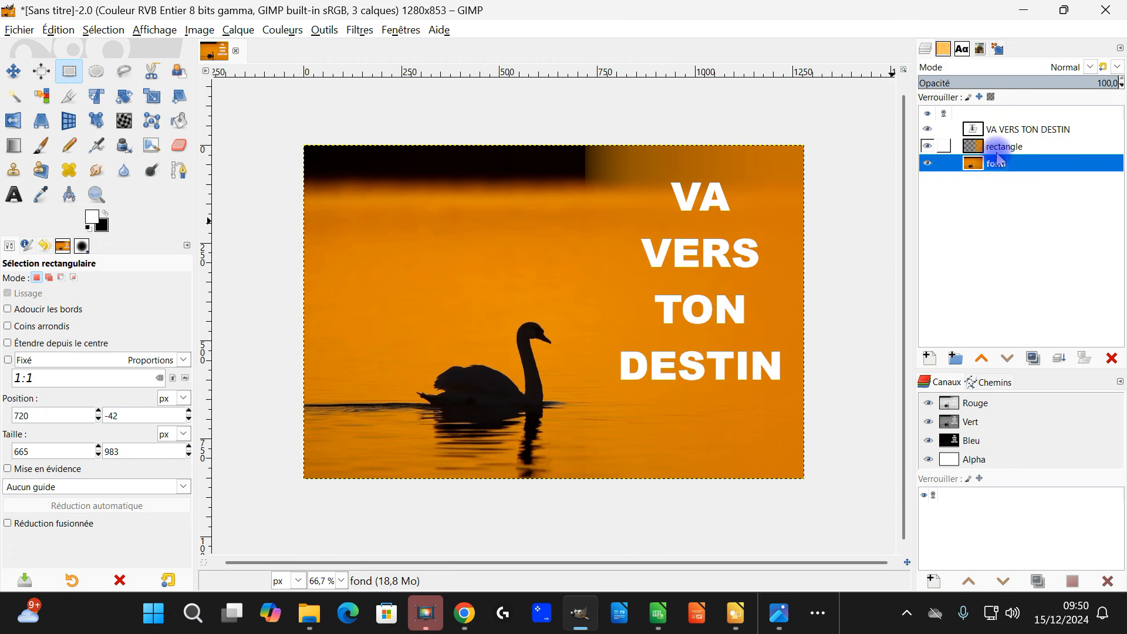
left_click(1014, 146)
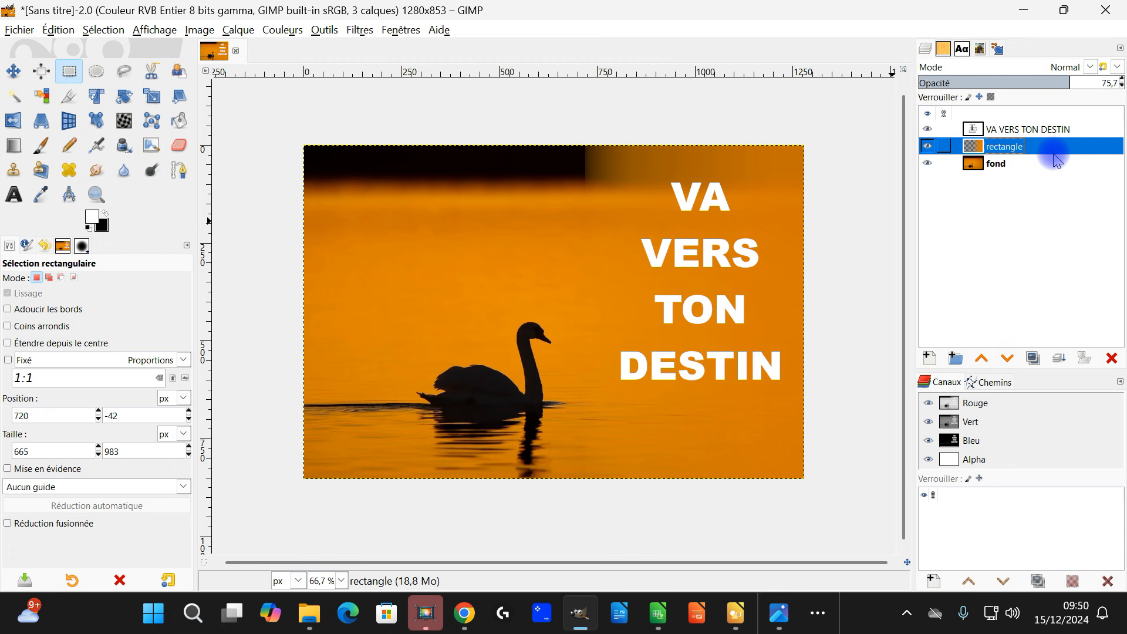
left_click(178, 146)
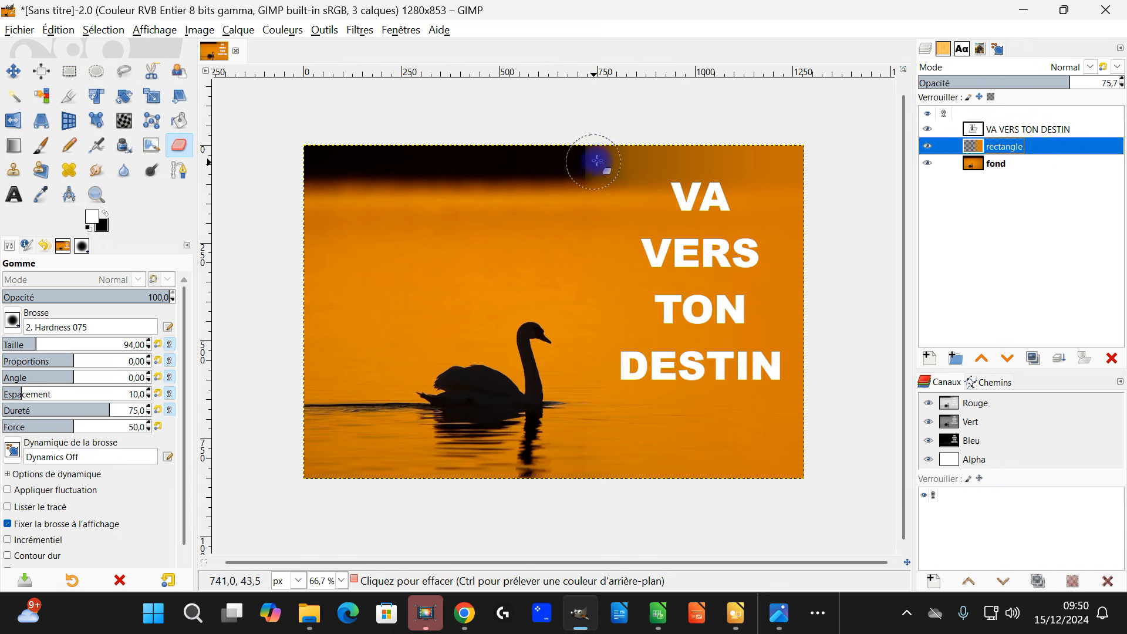
left_click(970, 151)
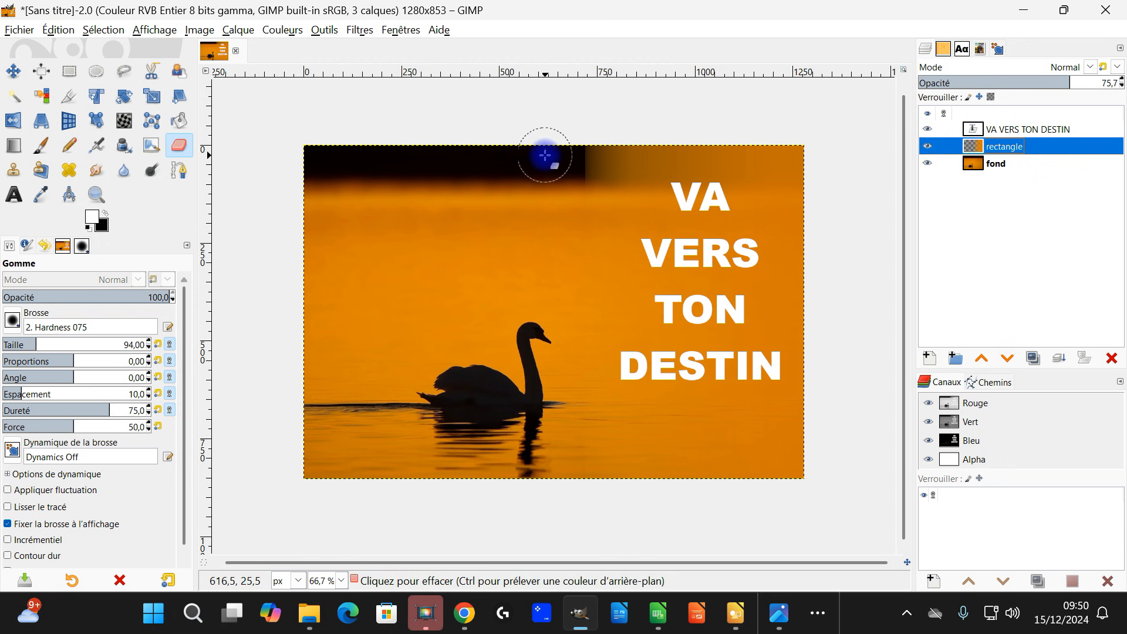
left_click_drag(66, 345, 109, 340)
mouse_move(537, 157)
left_mouse_down()
mouse_move(556, 156)
mouse_move(558, 141)
mouse_move(533, 186)
mouse_move(570, 141)
mouse_move(649, 111)
mouse_move(752, 108)
mouse_move(812, 131)
mouse_move(855, 231)
mouse_move(862, 292)
mouse_move(810, 151)
mouse_move(740, 118)
mouse_move(619, 115)
mouse_move(619, 131)
mouse_move(812, 127)
mouse_move(574, 138)
mouse_move(828, 133)
mouse_move(868, 156)
left_mouse_up()
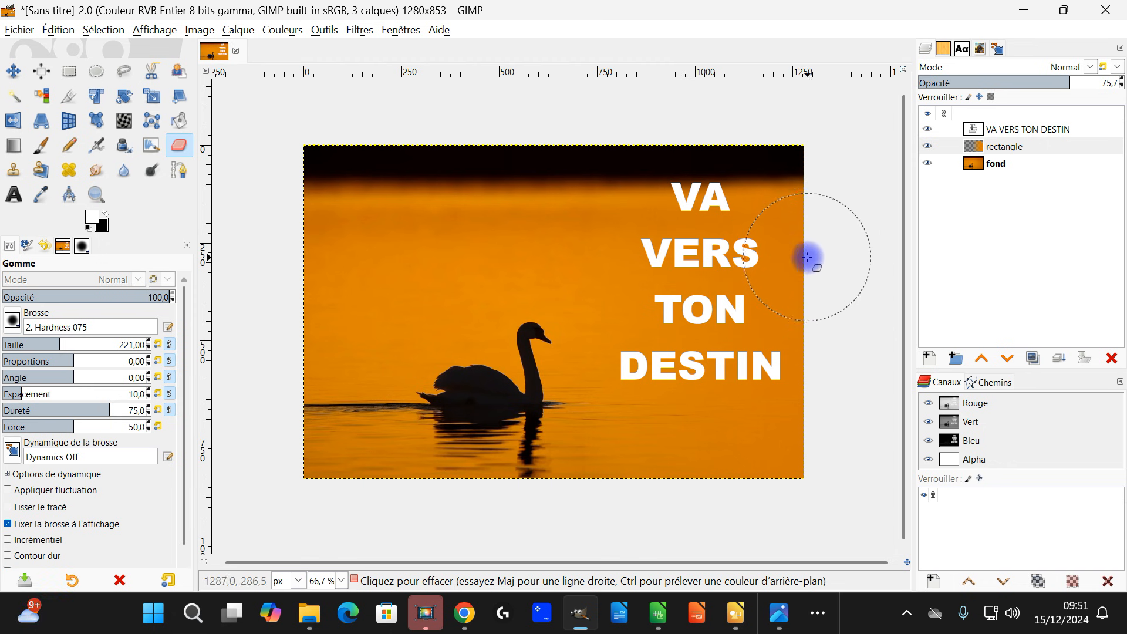
- Move the "VA VERS TON DESTIN" text layer down so all its lines sit below the black band
left_click(13, 72)
left_click(1000, 152)
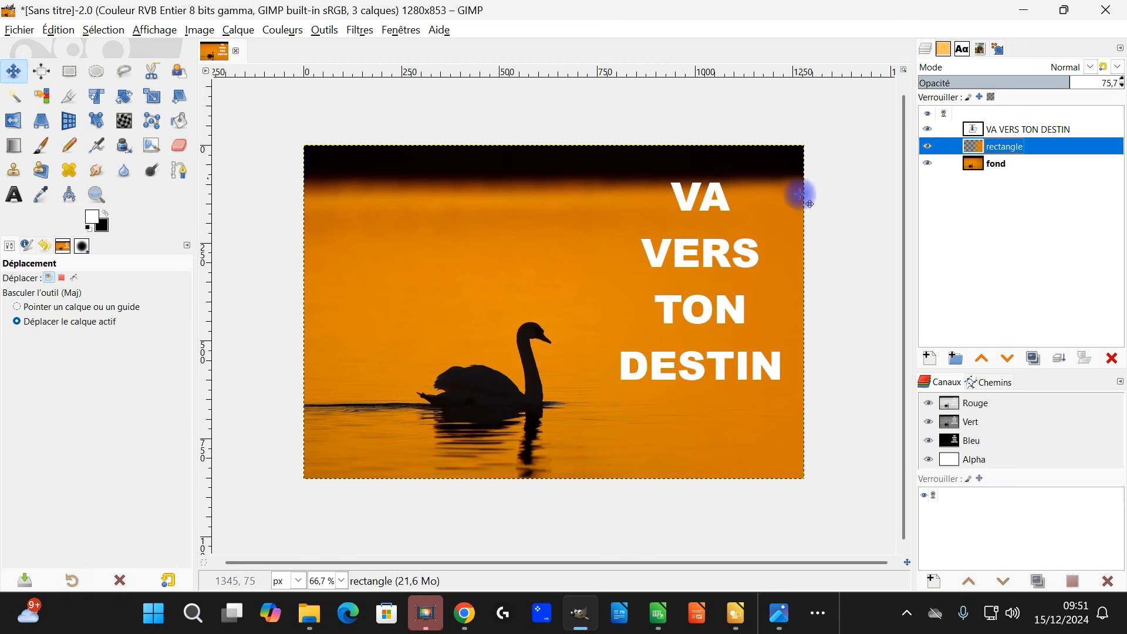
left_click(977, 129)
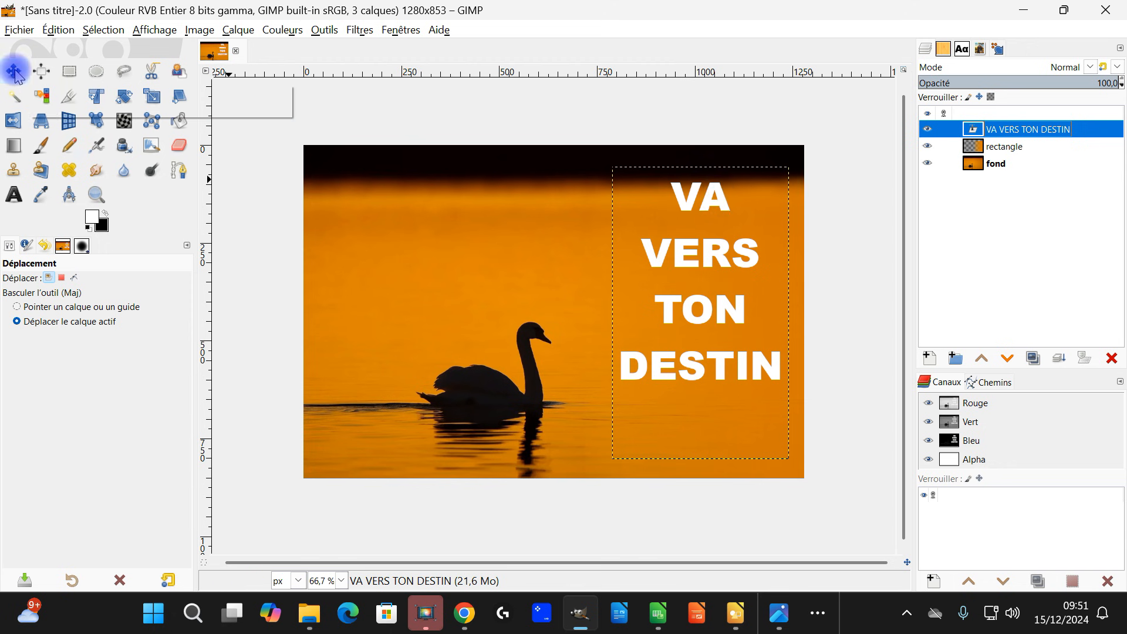
left_click_drag(724, 203, 729, 239)
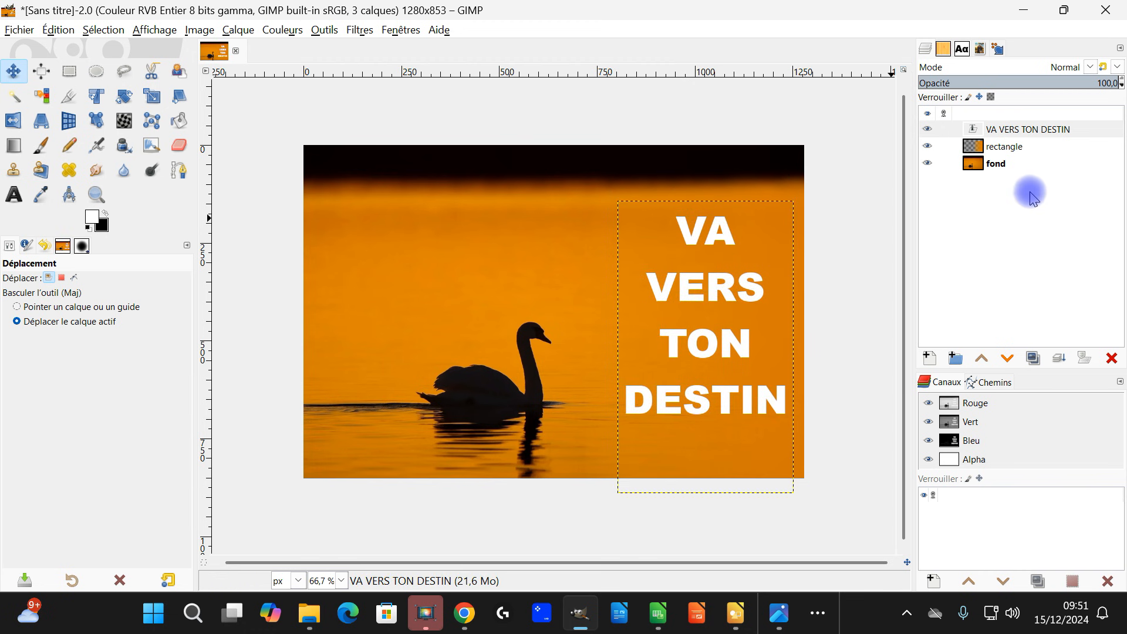
- Select the "rectangle", text and "fond" layers in turn to compare their extents, ending on the "VA VERS TON DESTIN" layer
left_click(1016, 147)
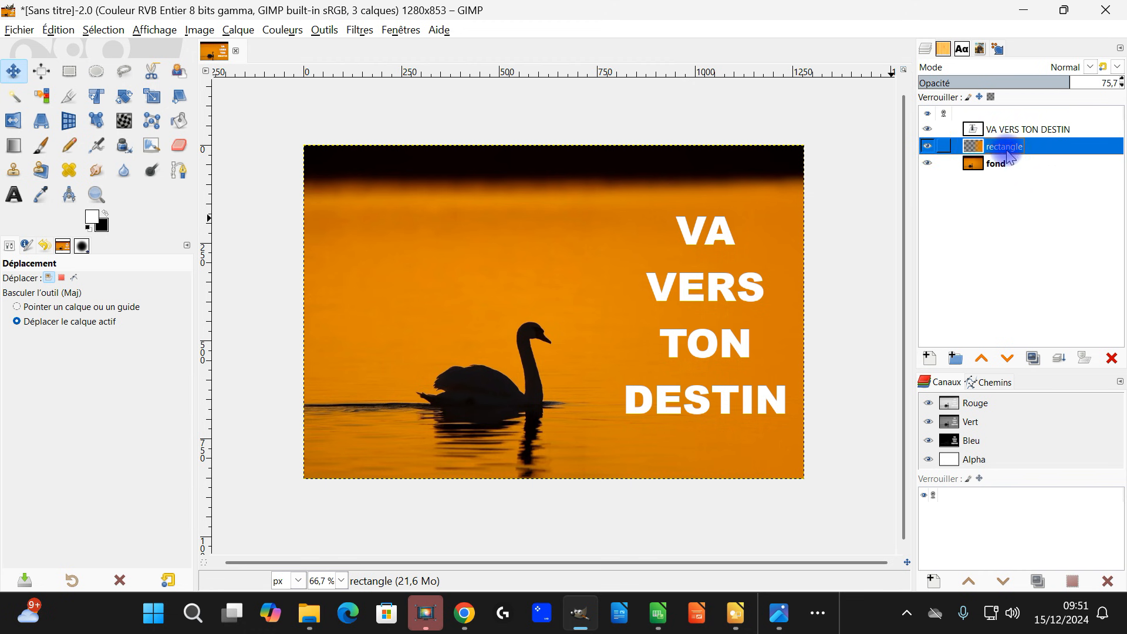
left_click(1016, 132)
left_click(1008, 148)
left_click(998, 167)
left_click(1008, 147)
left_click(1003, 164)
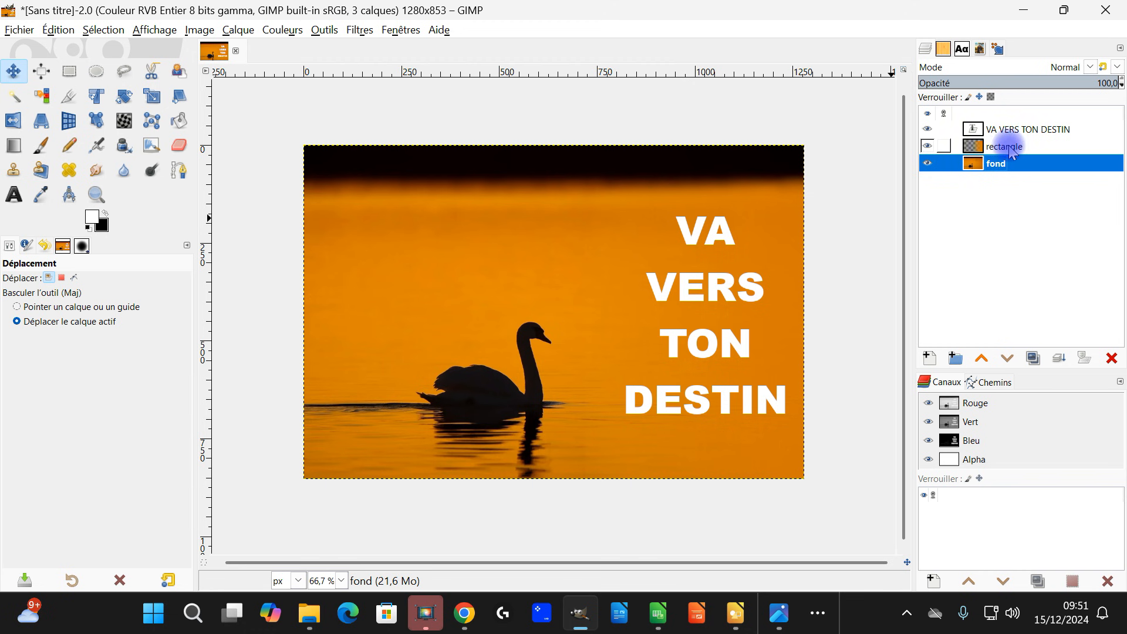
left_click(1009, 149)
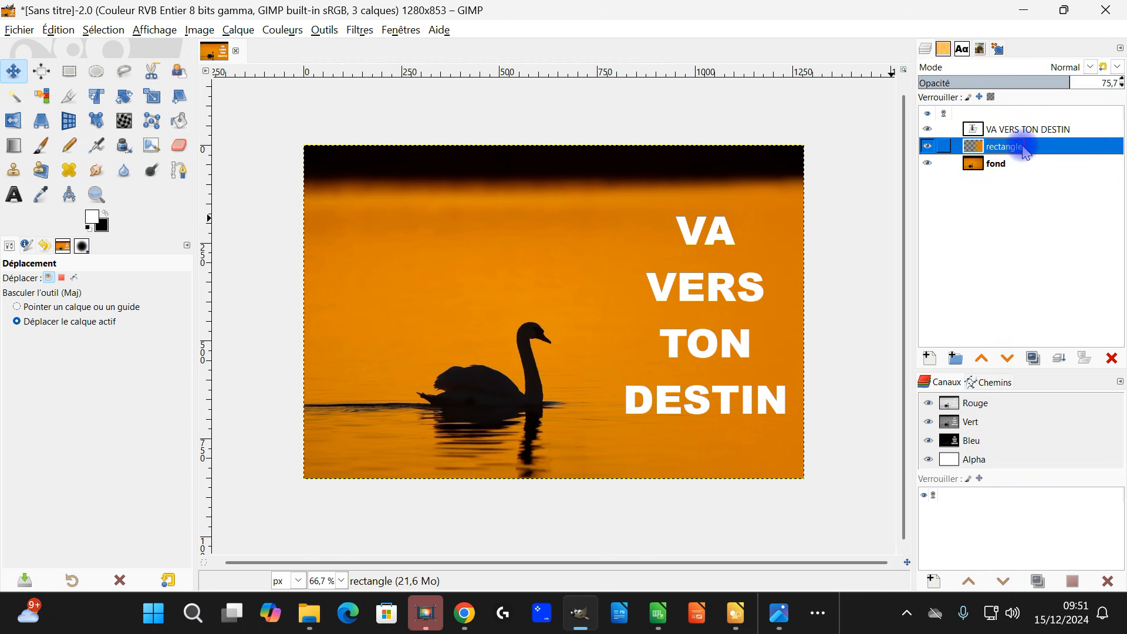
left_click(1010, 130)
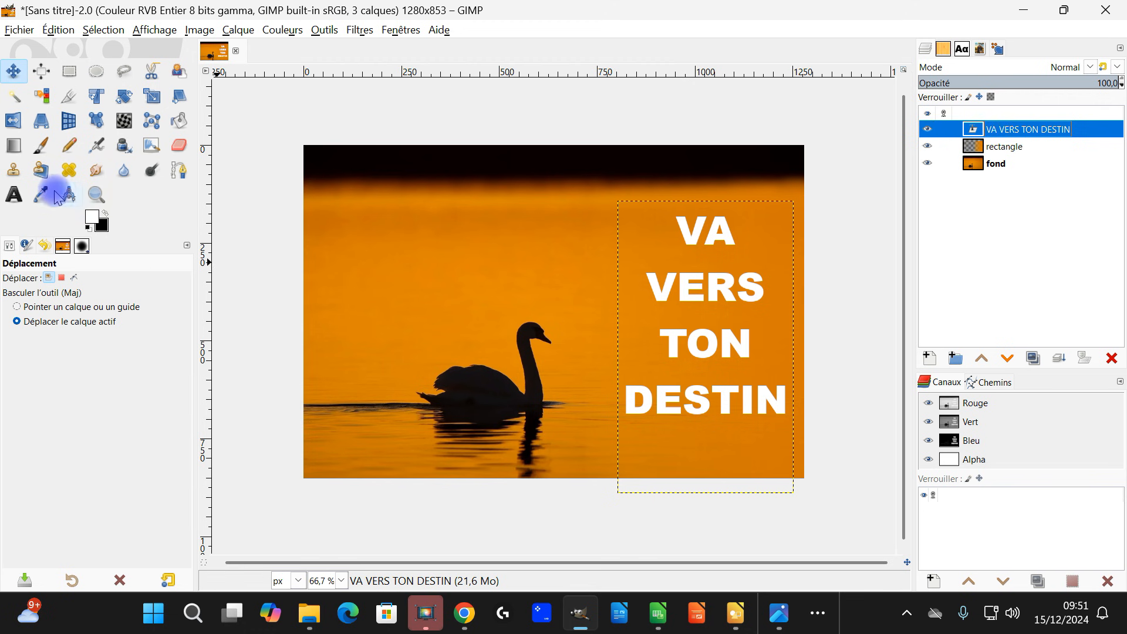
- Activate the Text tool and select the "rectangle", "VA VERS TON DESTIN" and "fond" layers in turn to review the composition
left_click(14, 193)
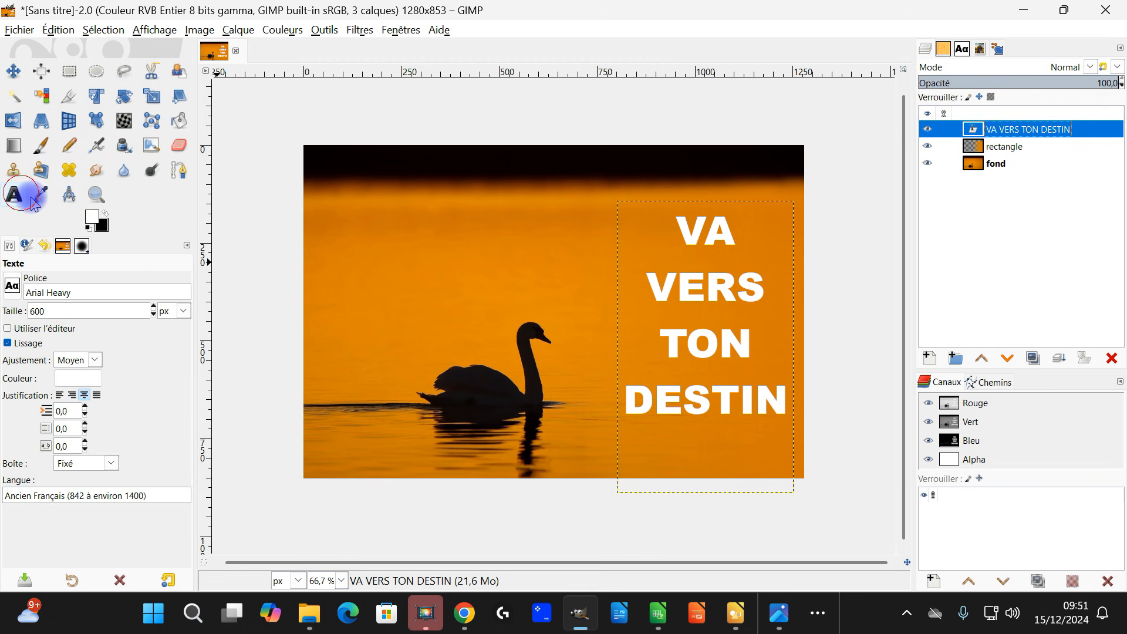
left_click(1000, 148)
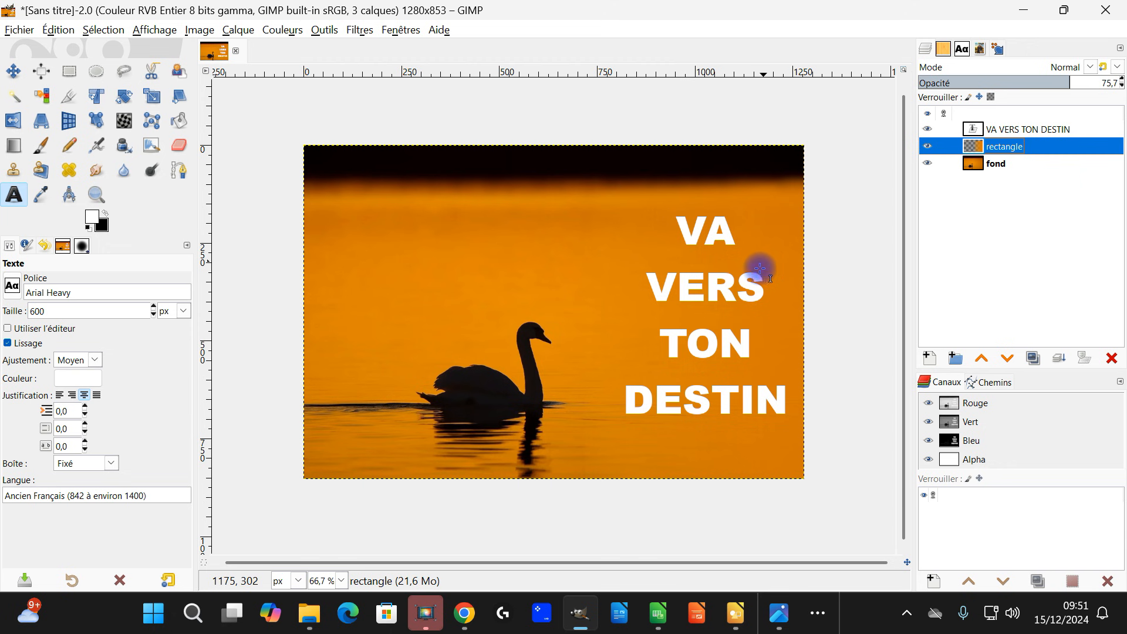
left_click(1015, 130)
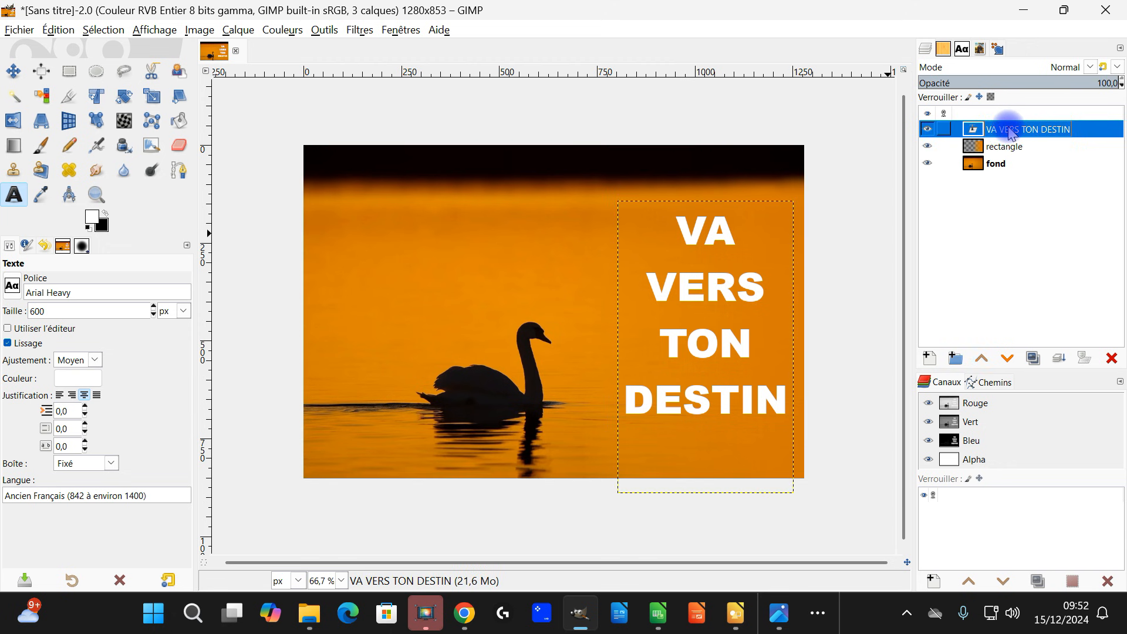
left_click(1006, 161)
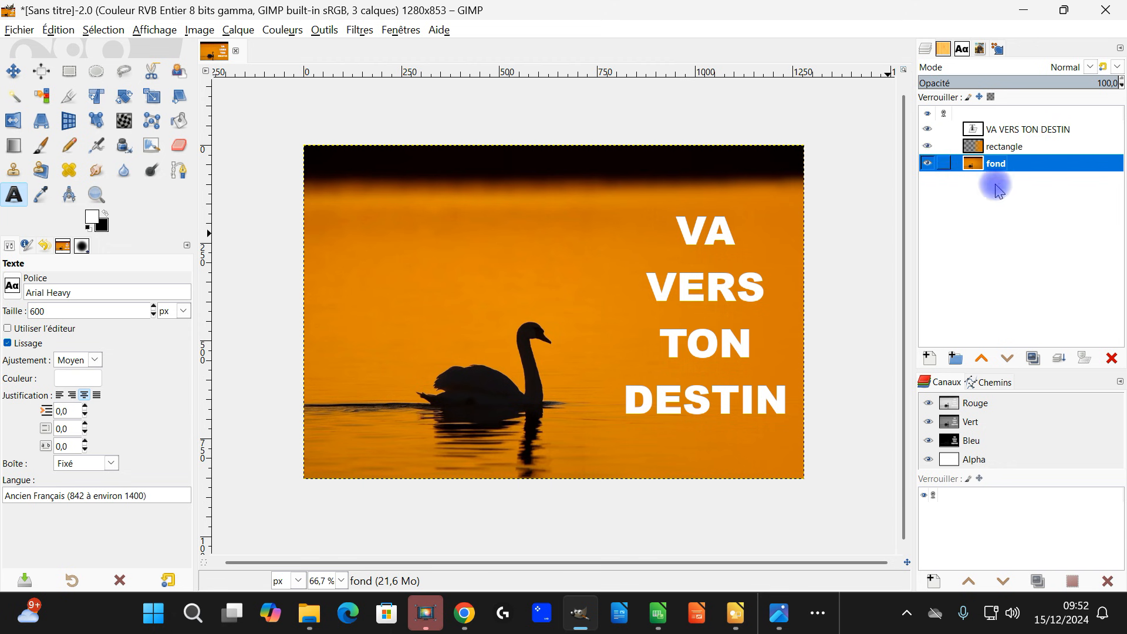
- Set GIMP and the file window aside to view the LibreOffice Draw version of the swan composition, and return to GIMP
left_click(1024, 11)
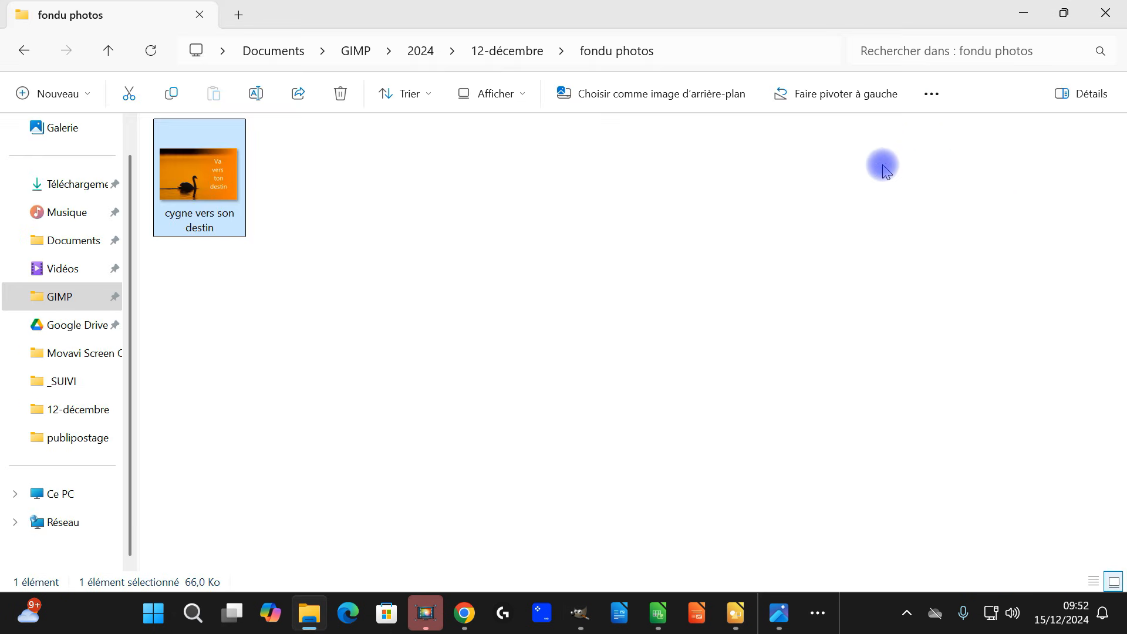
left_click(1025, 13)
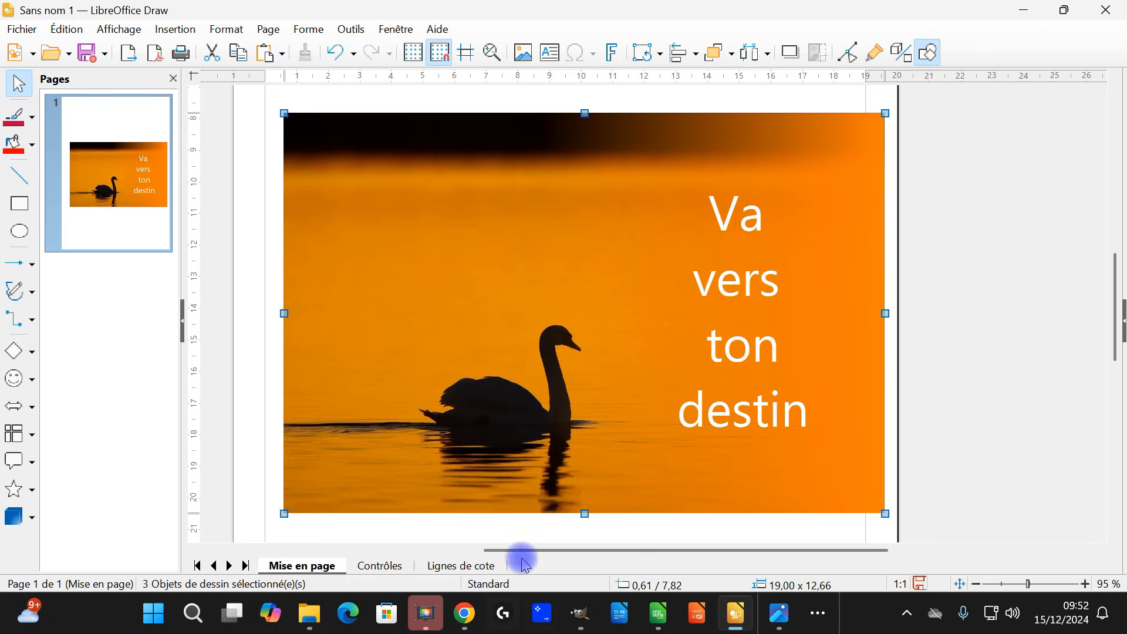
left_click(589, 614)
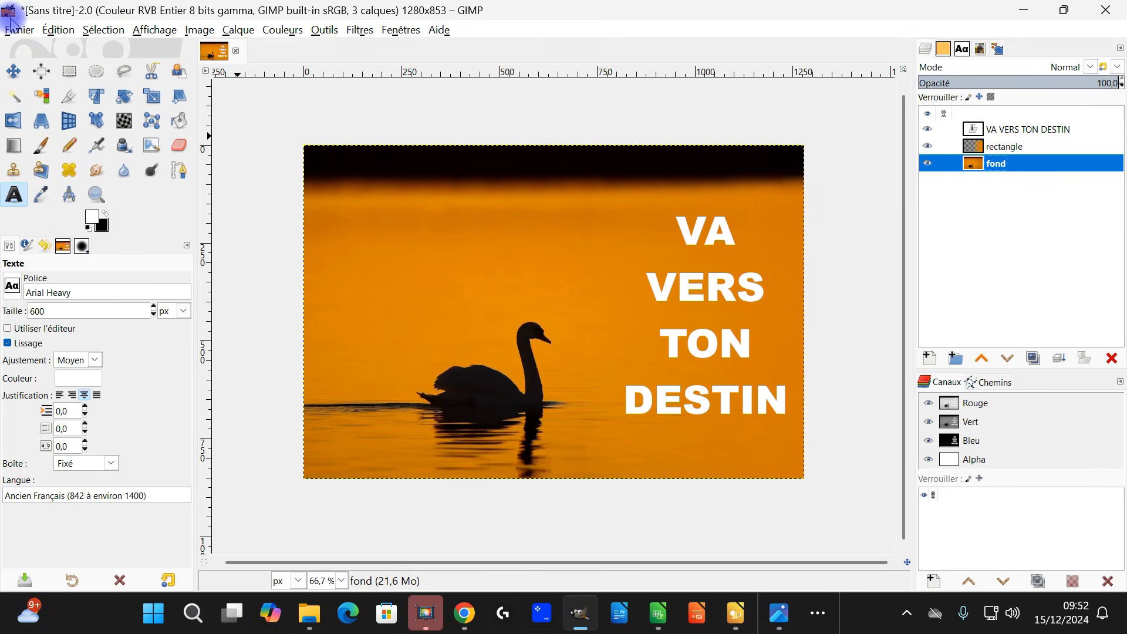
- Start exporting the image and choose the folder Documents > GIMP > 2024 > 12-décembre > fondu photos
left_click(11, 26)
left_click(95, 244)
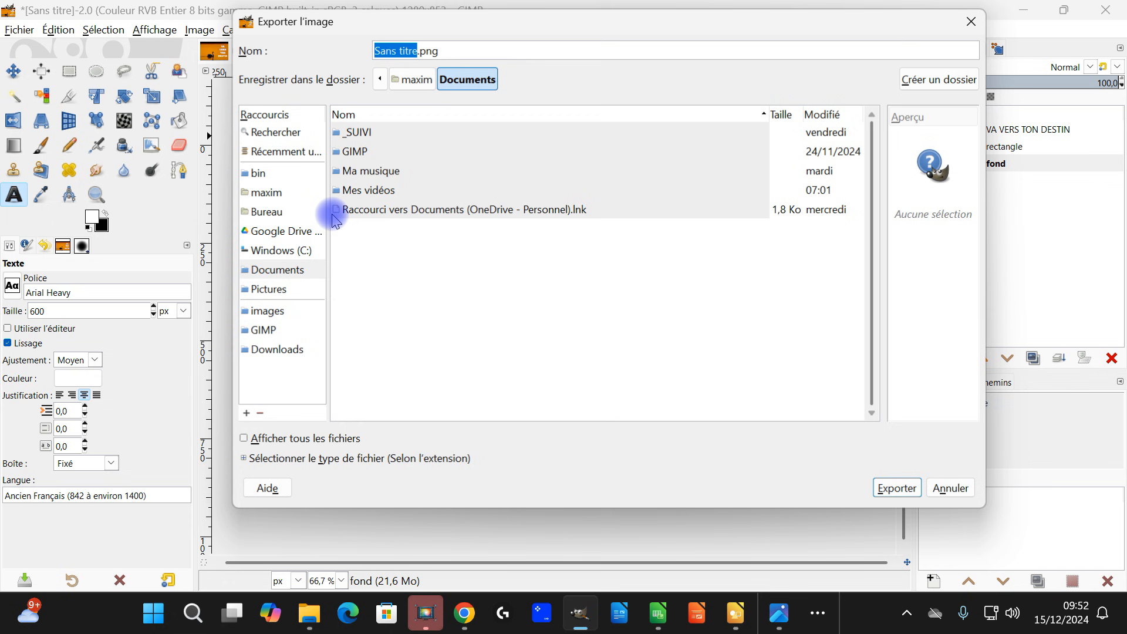
double_click(363, 151)
double_click(380, 266)
double_click(387, 146)
double_click(380, 151)
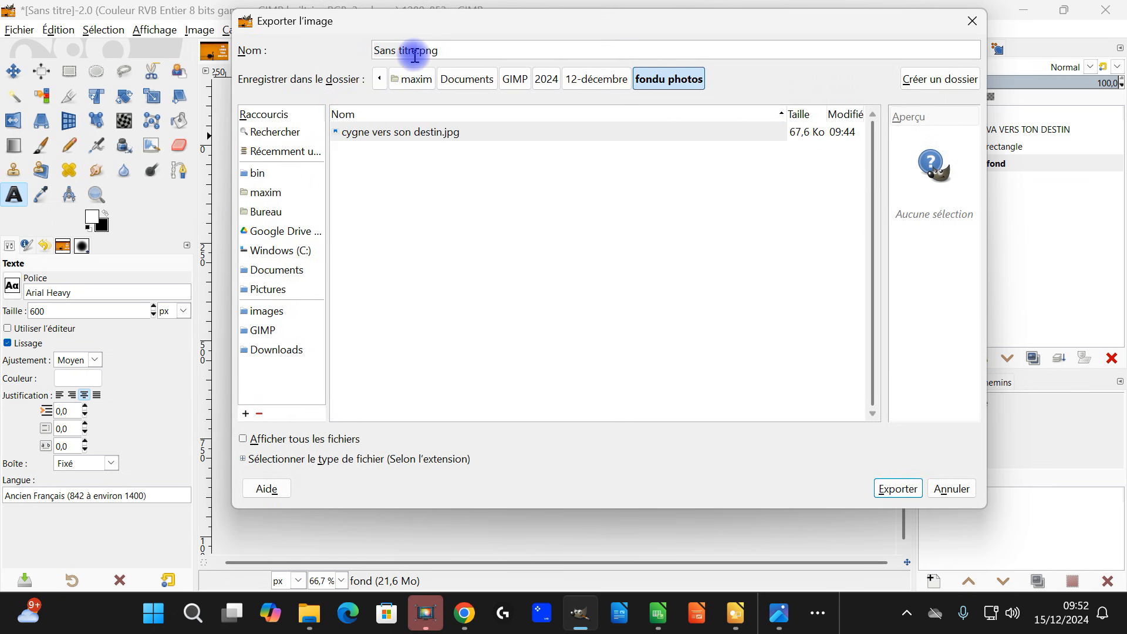
- Name the exported file "CYGNE gimp.jpg"
triple_click(422, 49)
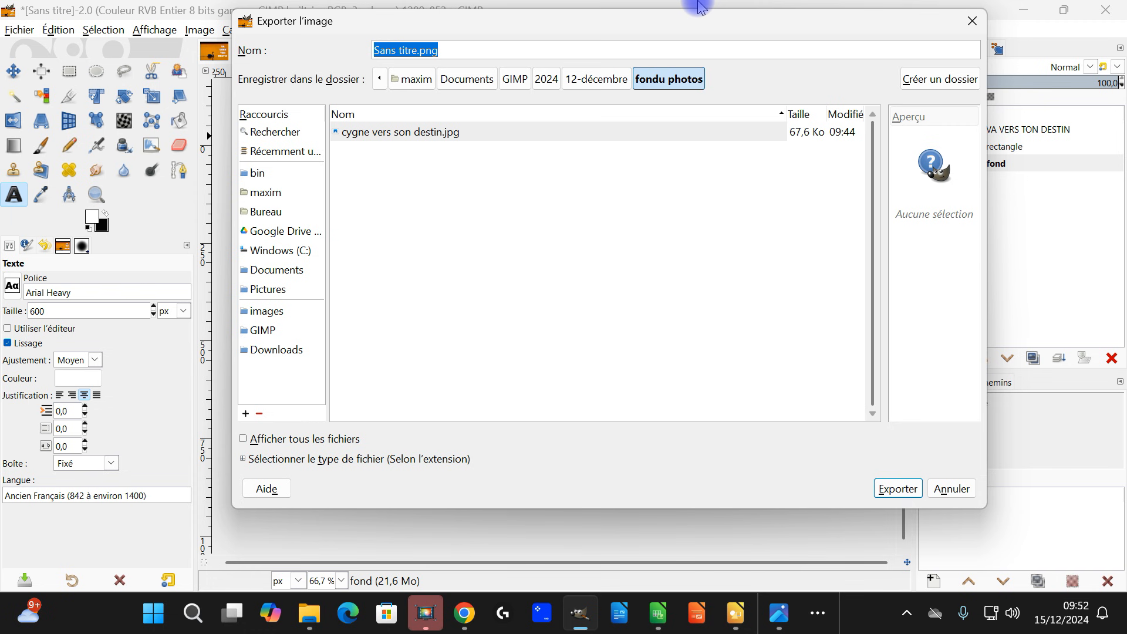
type("CYG")
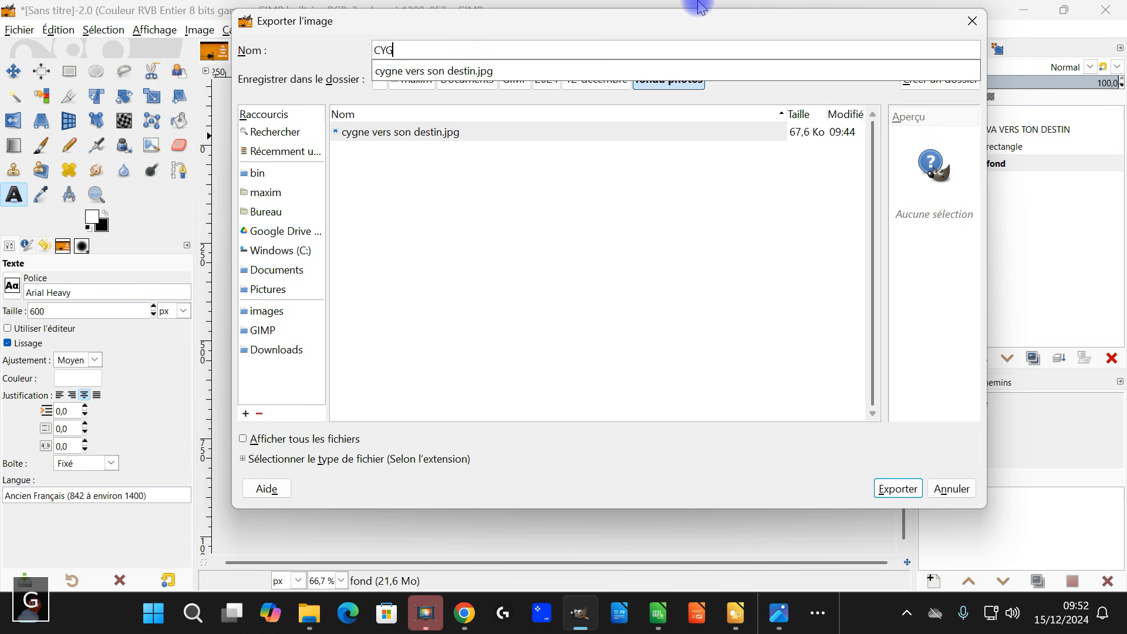
type("NE ")
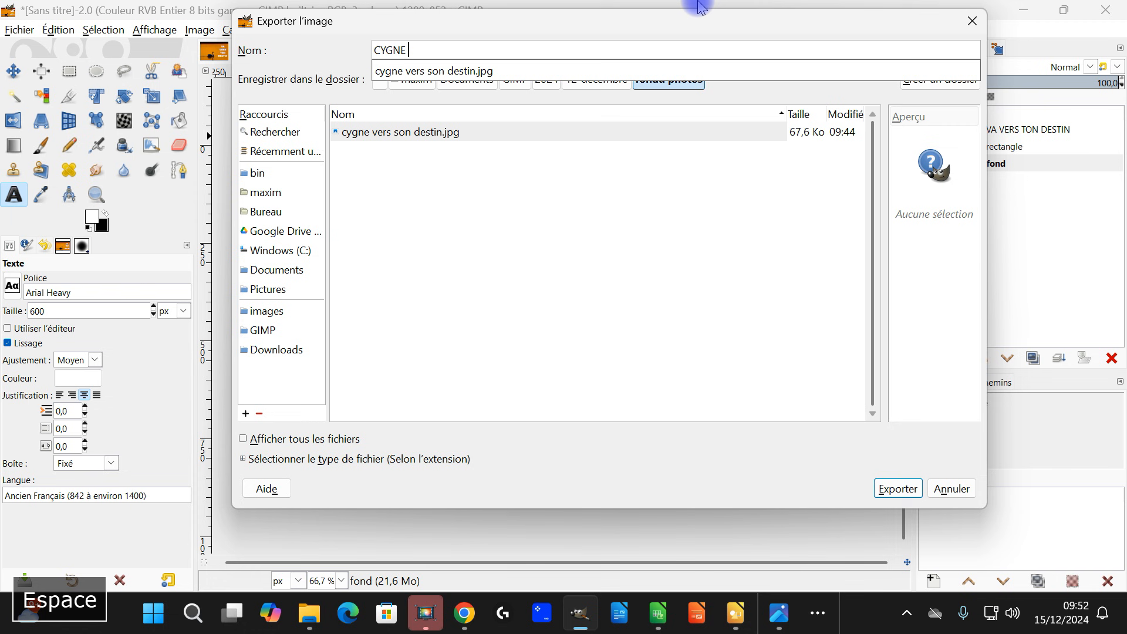
type("gImp")
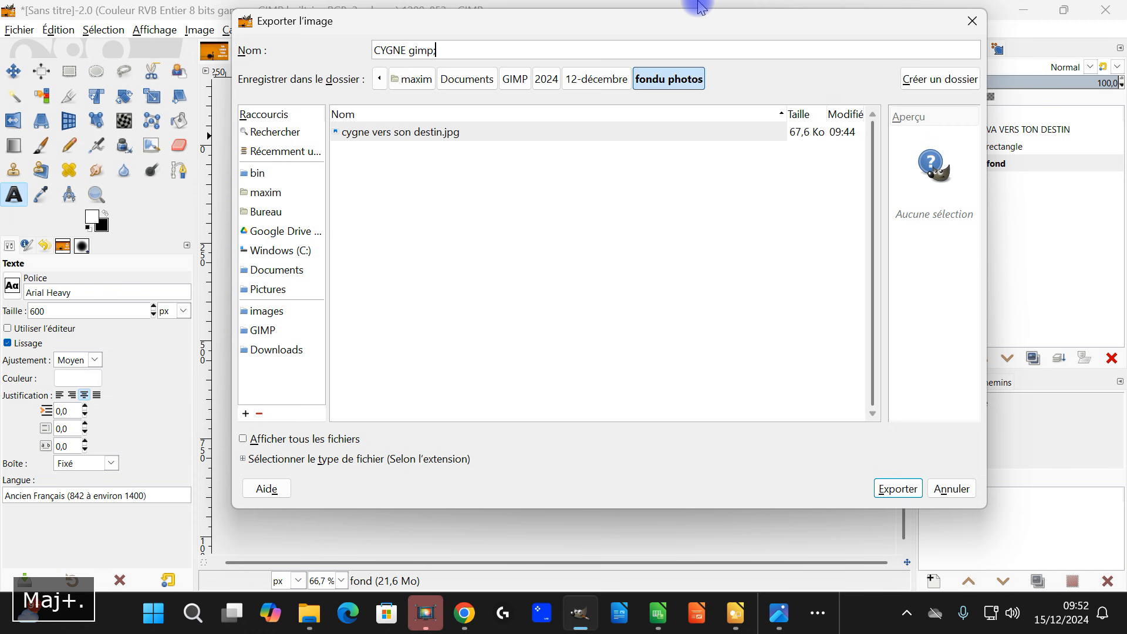
type("; x")
key("BackSpace")
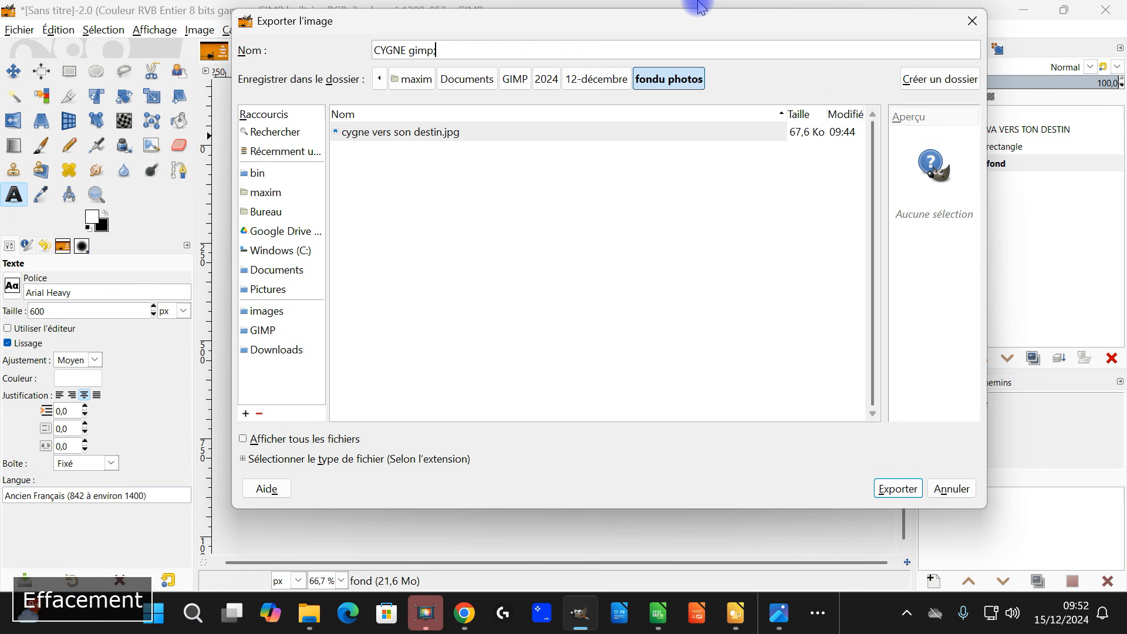
key("shift+Caps_Lock")
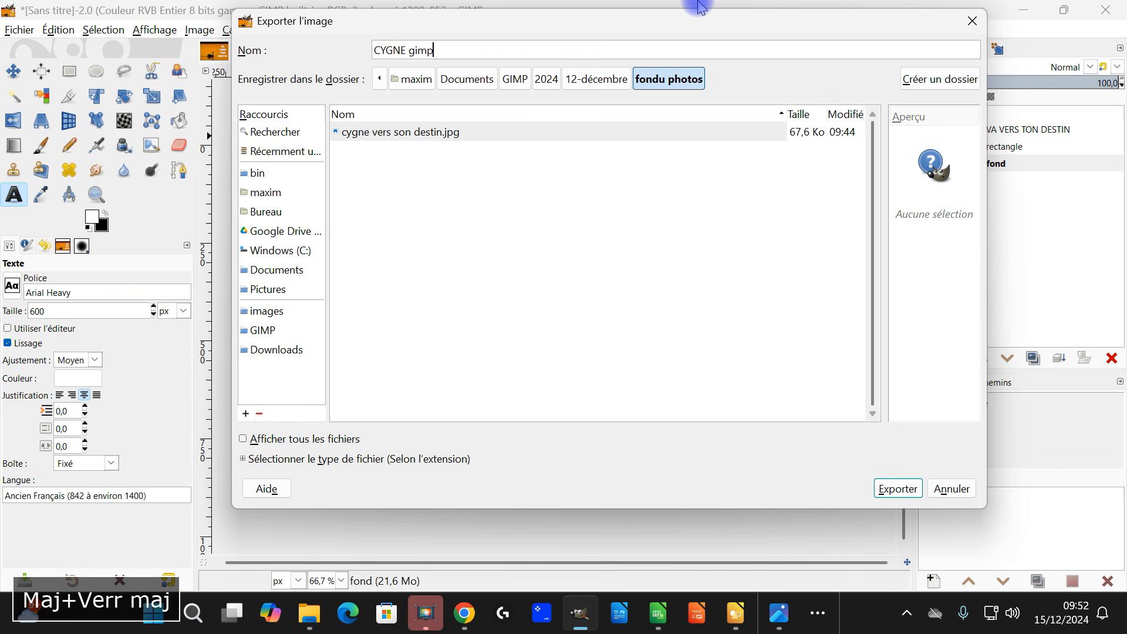
type(".jpg")
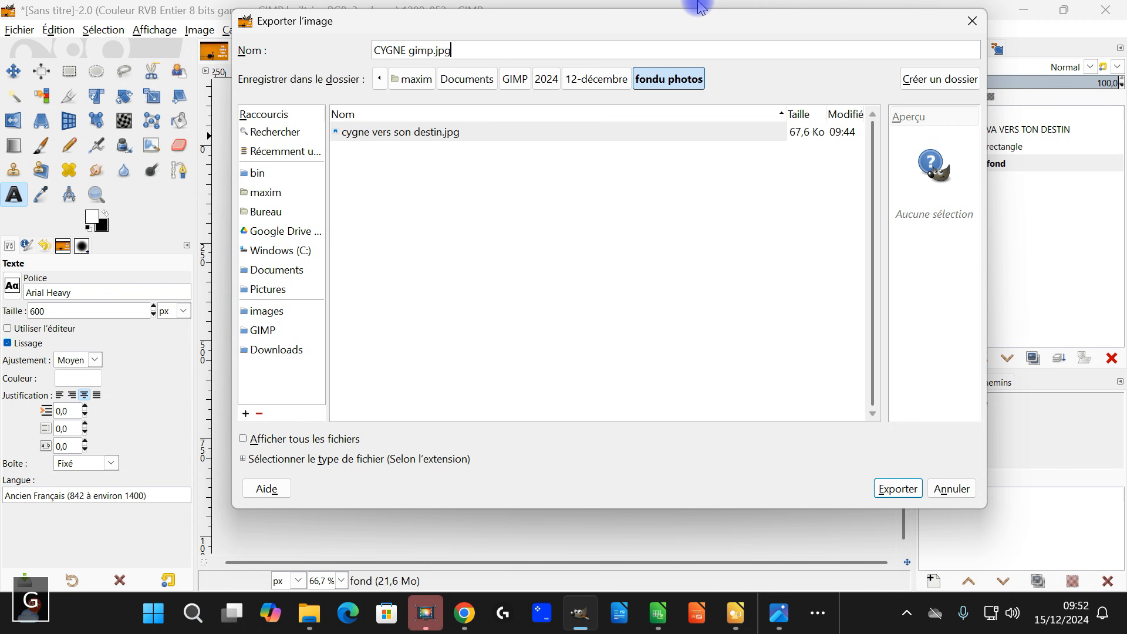
- Export the image as a JPEG with the quality set to 72
key("Return")
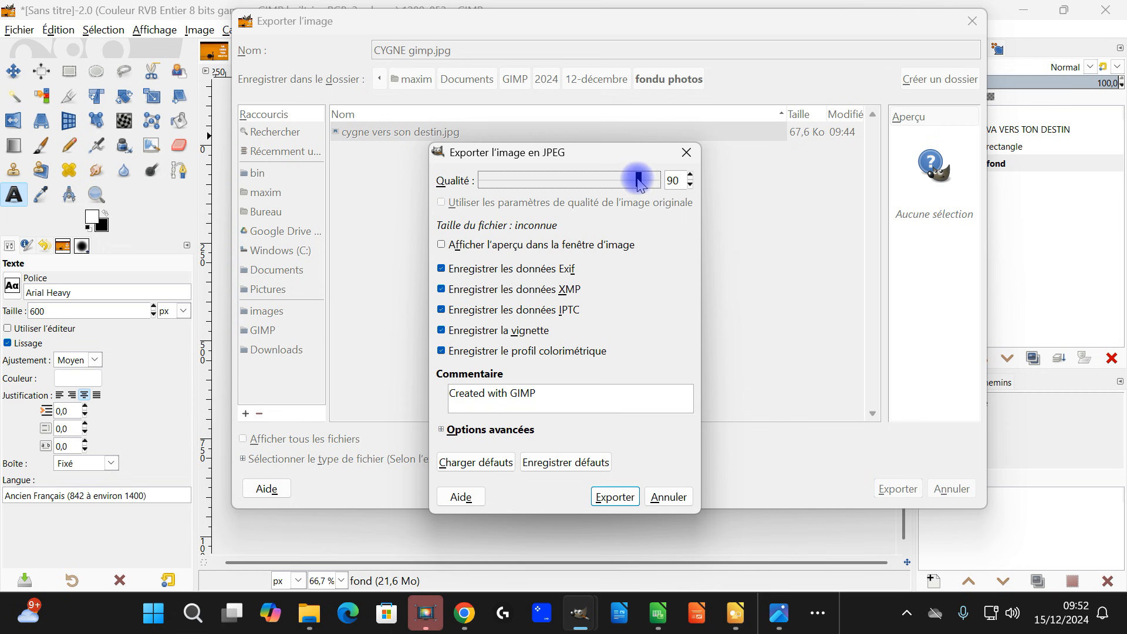
left_click_drag(638, 184, 605, 185)
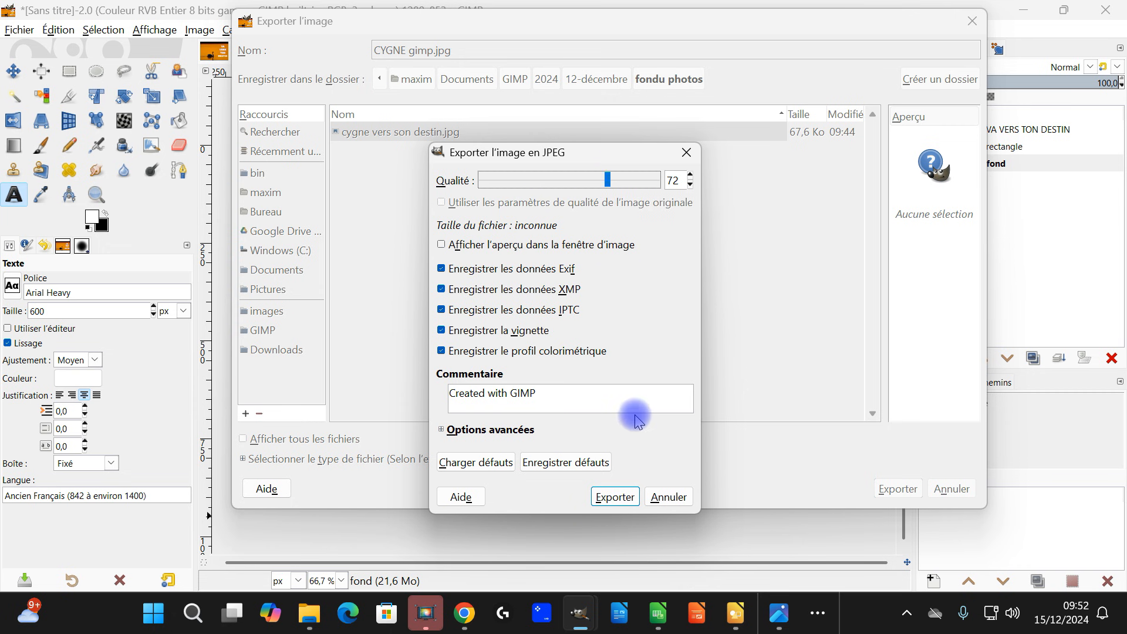
left_click(617, 498)
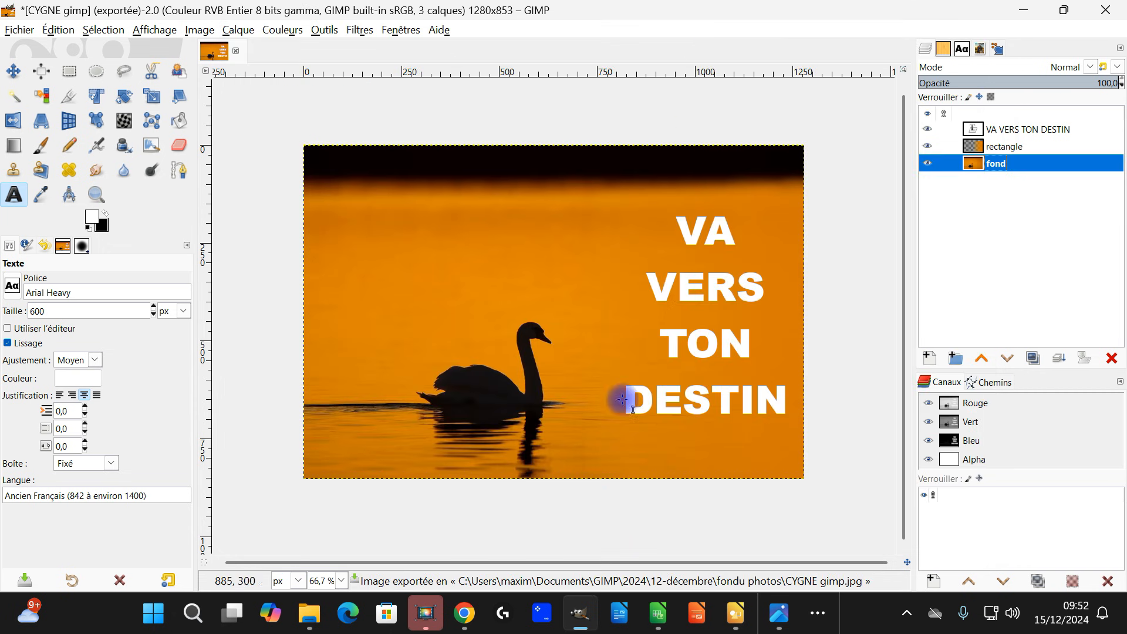
- Open CYGNE gimp.jpg from File Explorer in the photo viewer, compare it with "cygne vers son destin", and return to GIMP
left_click(311, 613)
left_click(464, 241)
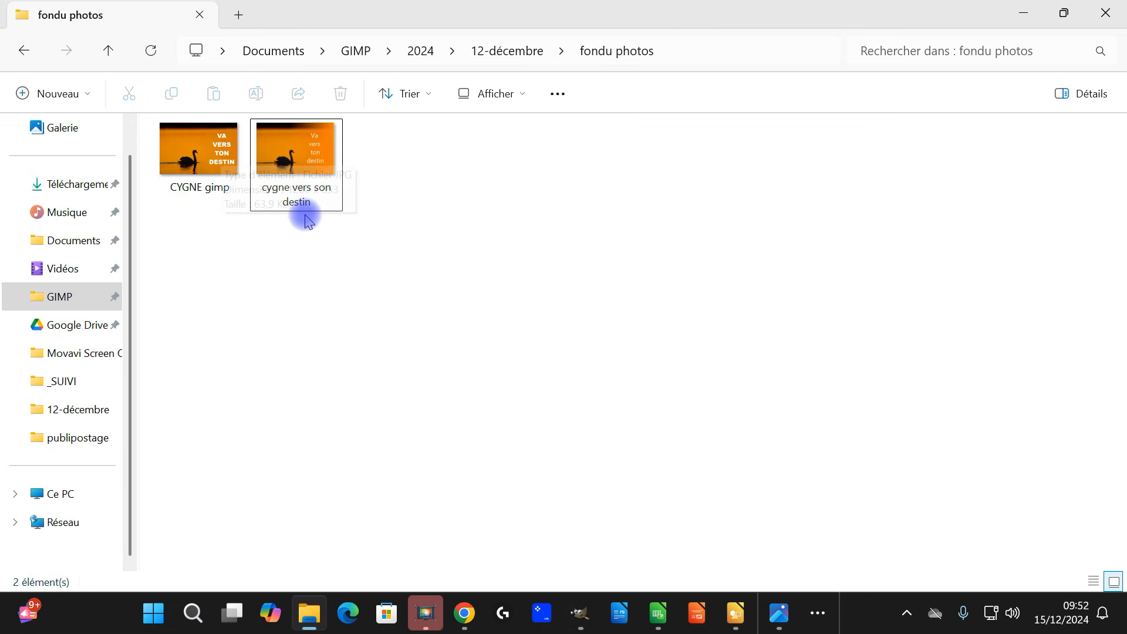
double_click(198, 151)
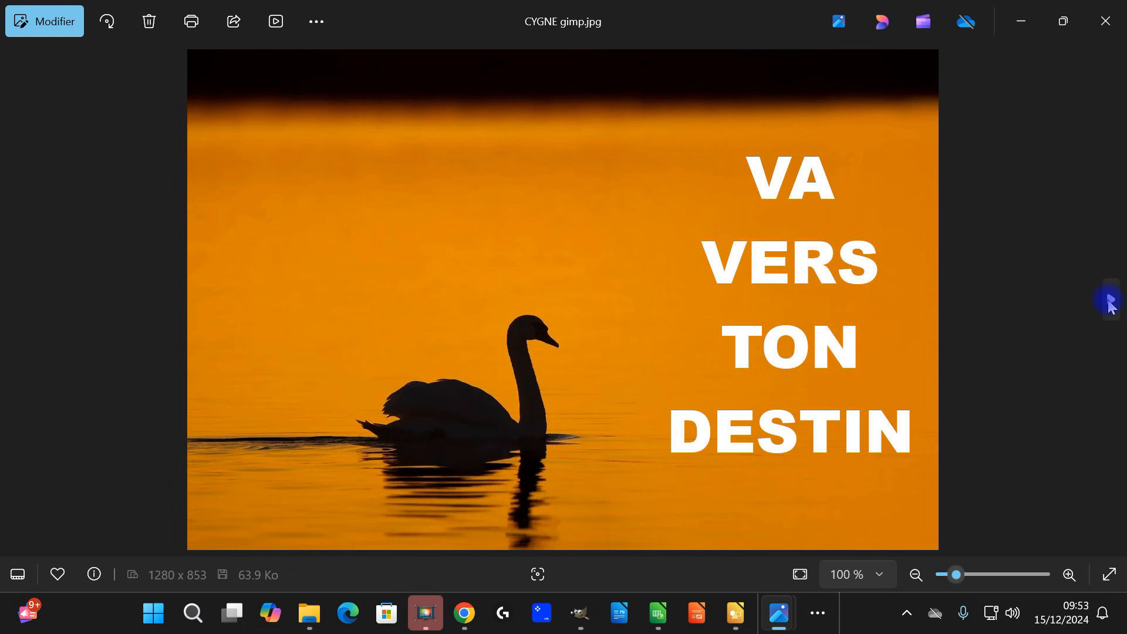
left_click(1111, 303)
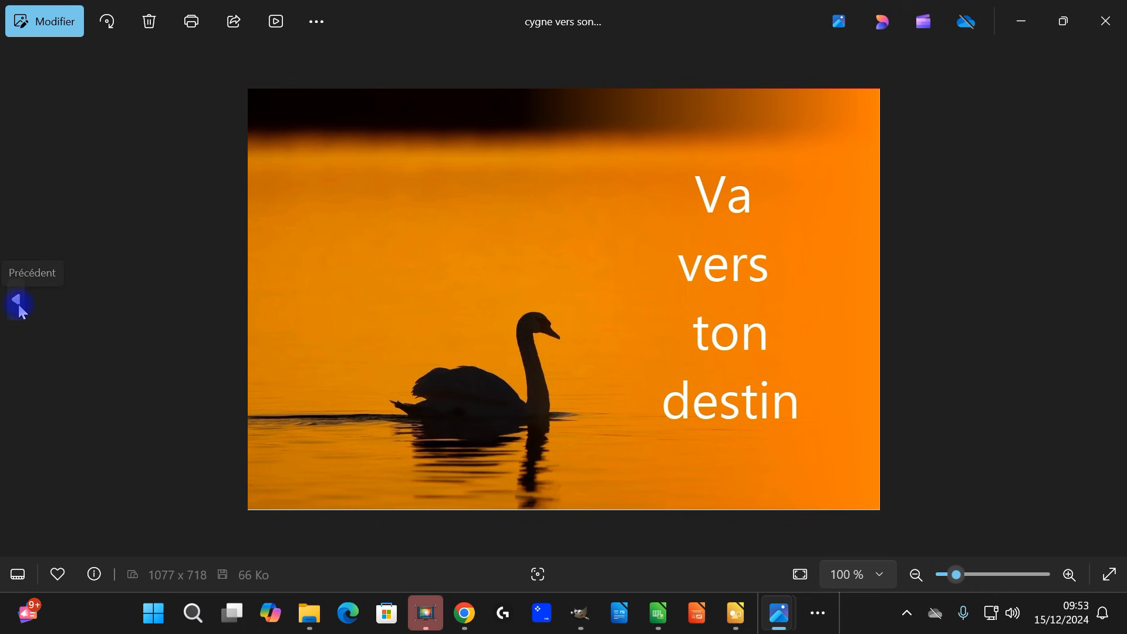
left_click(17, 305)
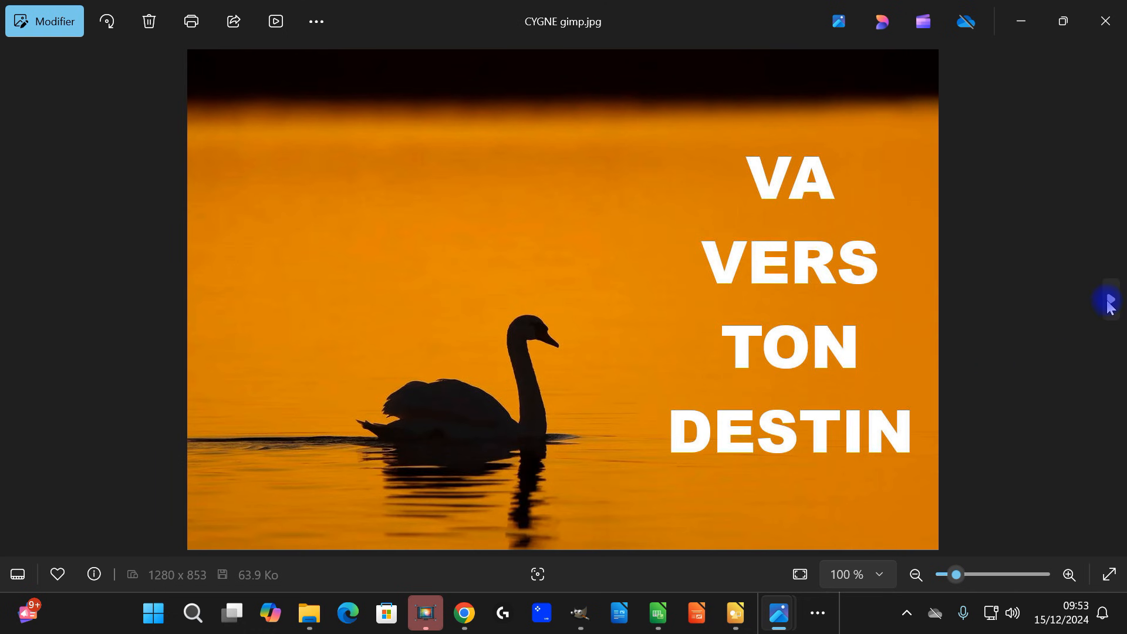
left_click(1109, 302)
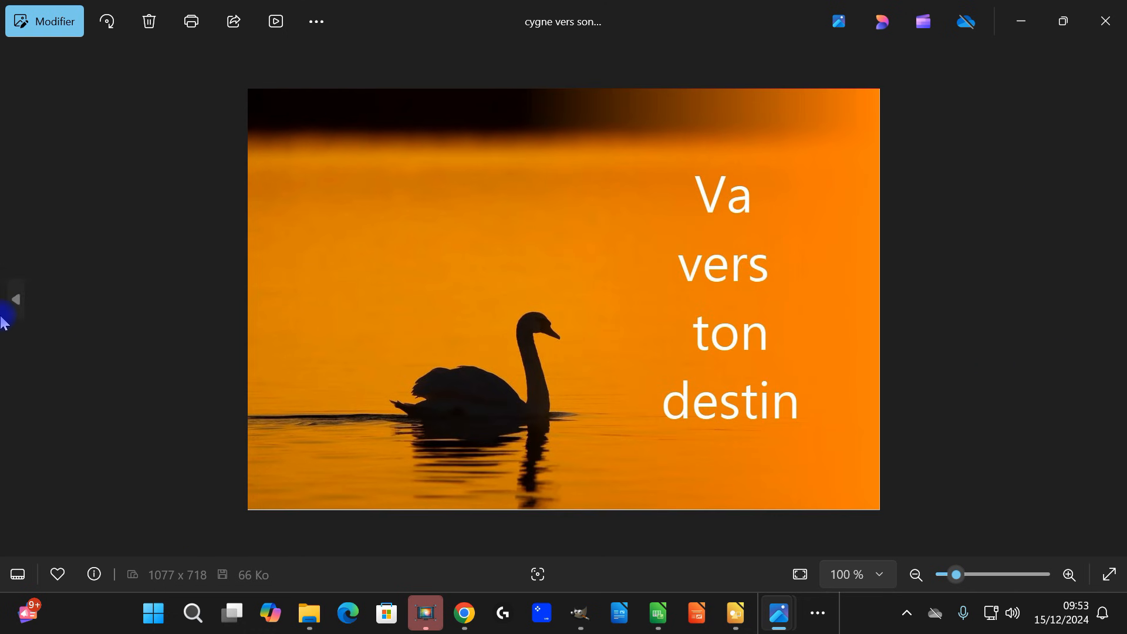
left_click(16, 303)
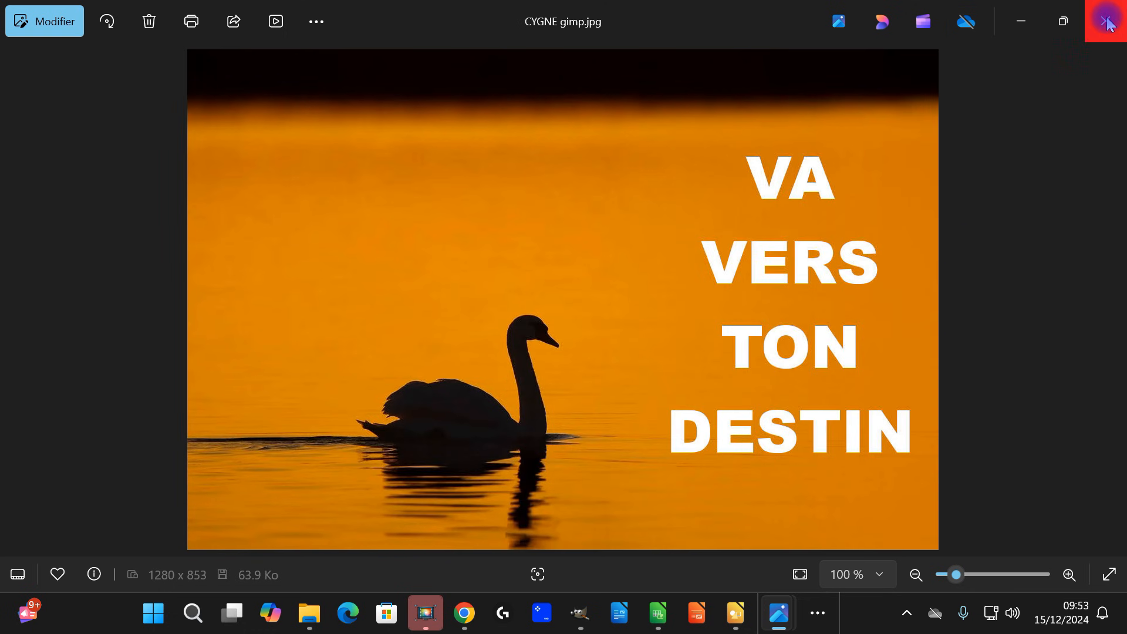
left_click(581, 613)
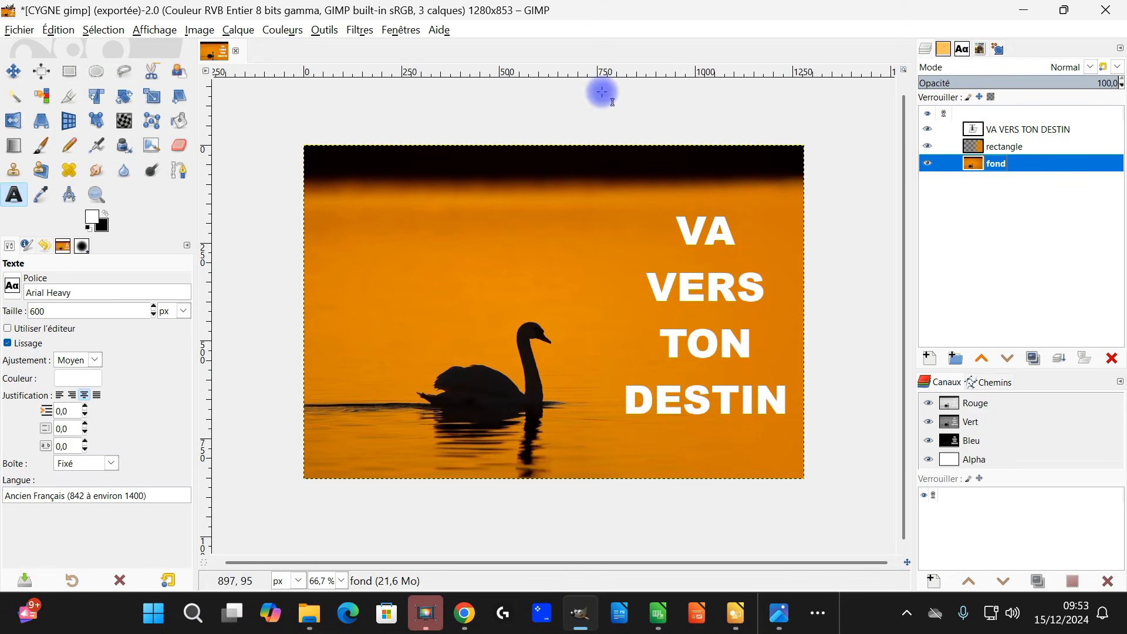
- Switch to Chrome and go through the open Pixabay photo pages to the poppy field at sunset
left_click(464, 613)
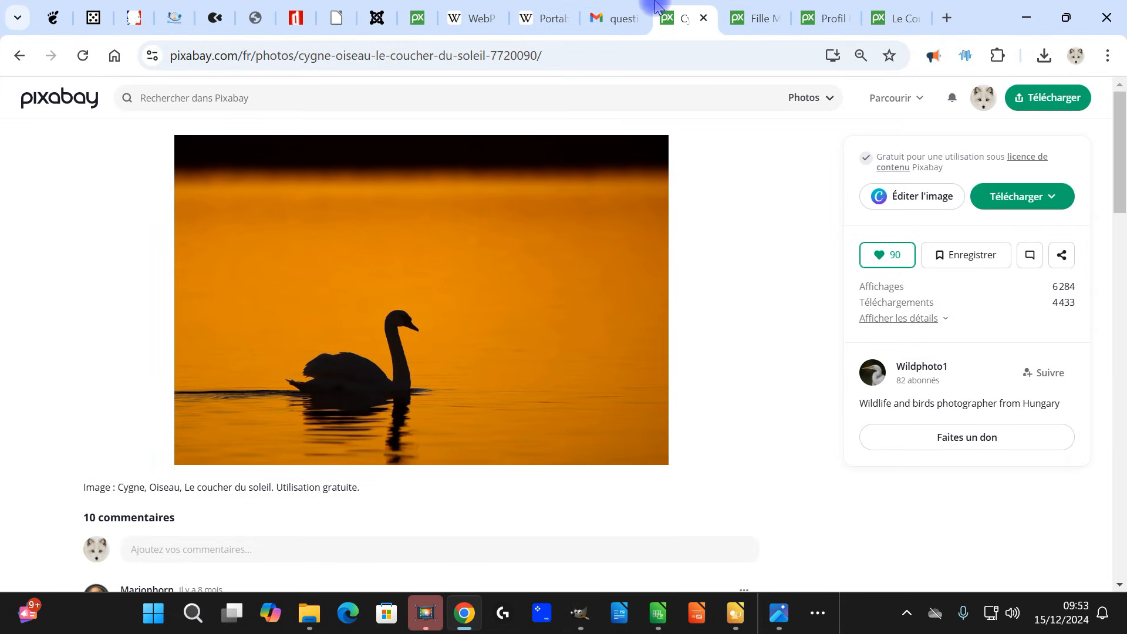
left_click(744, 20)
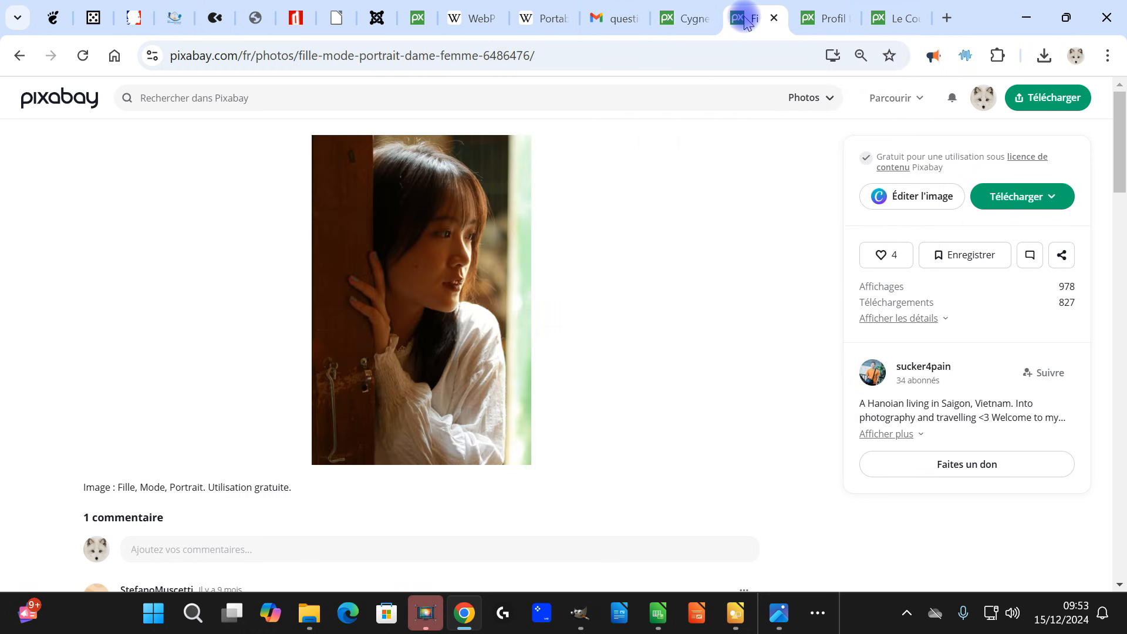
left_click(811, 21)
left_click(884, 23)
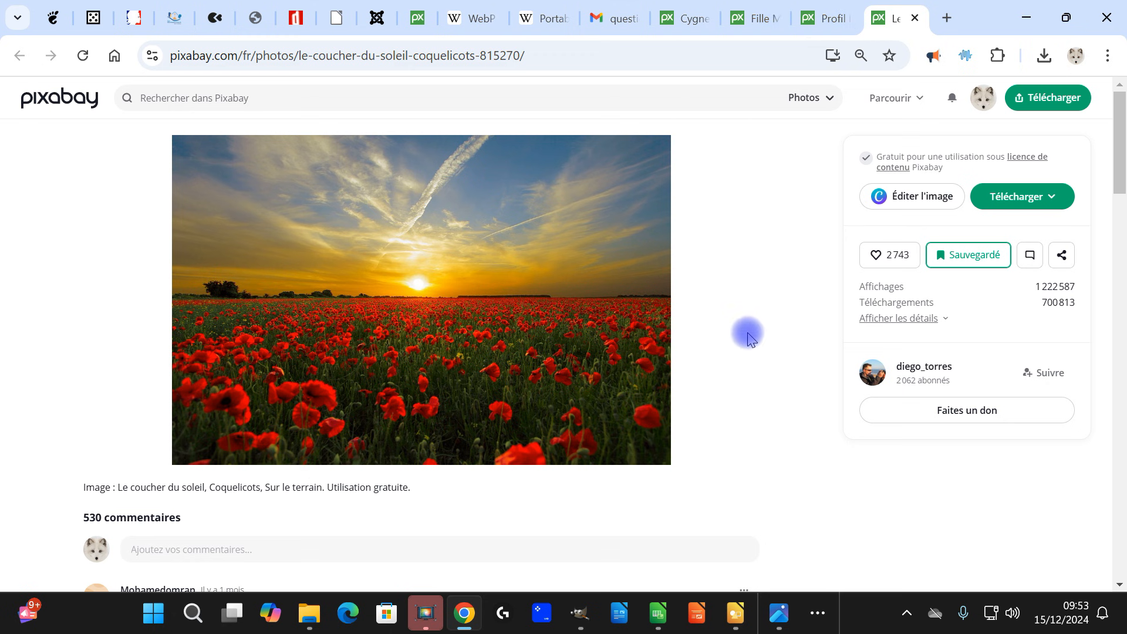
- Like the poppy-field sunset photo on Pixabay and copy the image to the clipboard
left_click(875, 254)
right_click(457, 277)
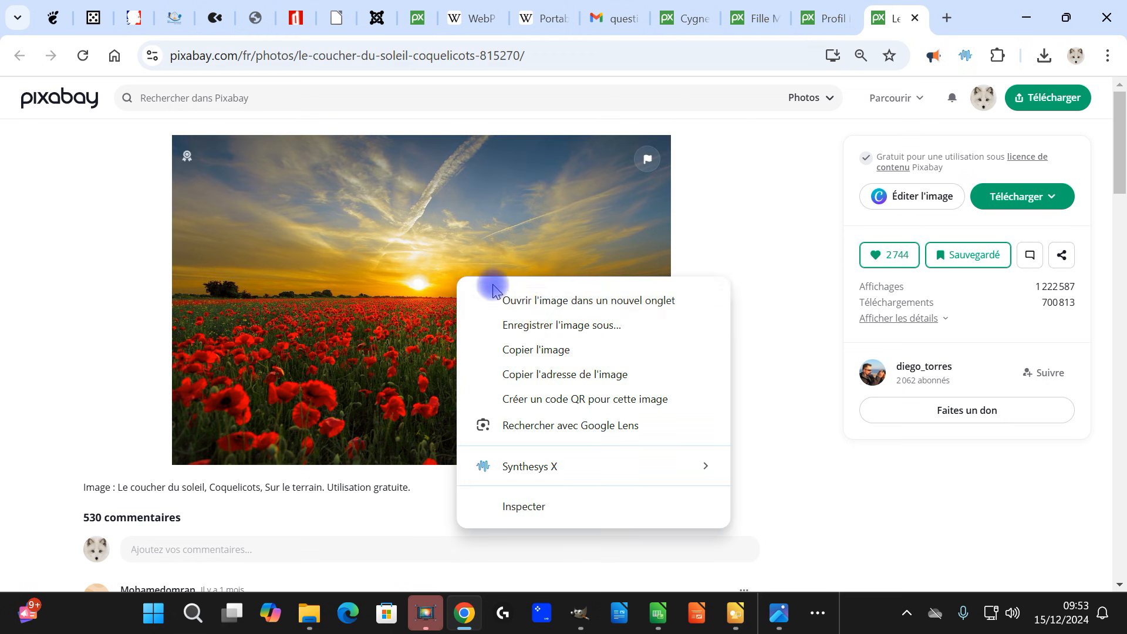
left_click(557, 351)
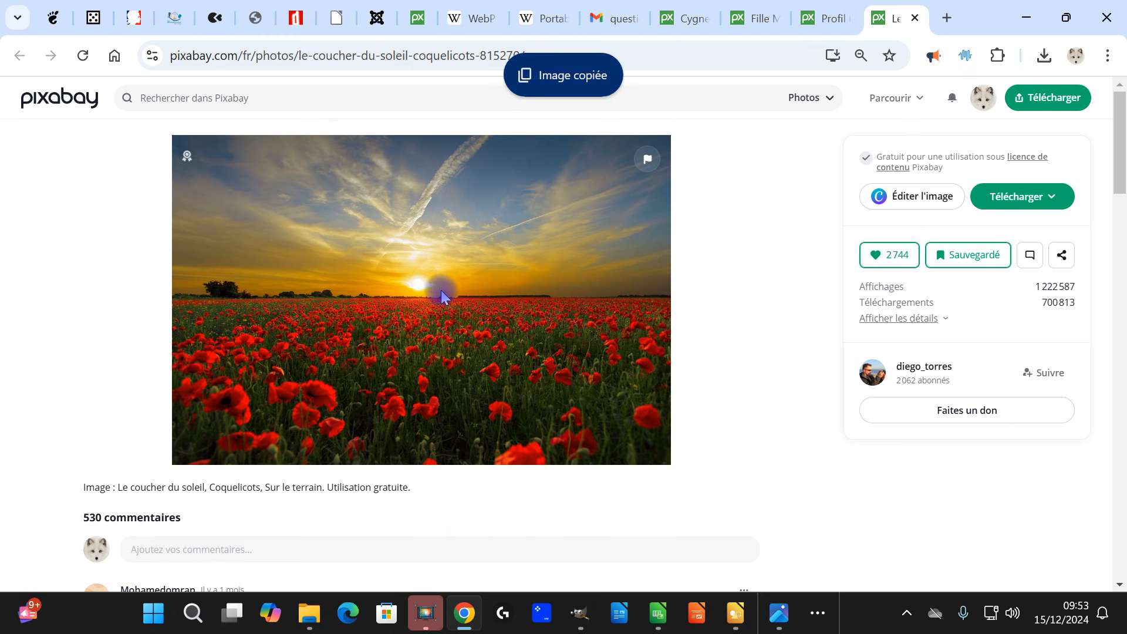
- View the download sizes offered for the poppy-field photo and close the list without downloading
left_click(1045, 203)
left_click(911, 299)
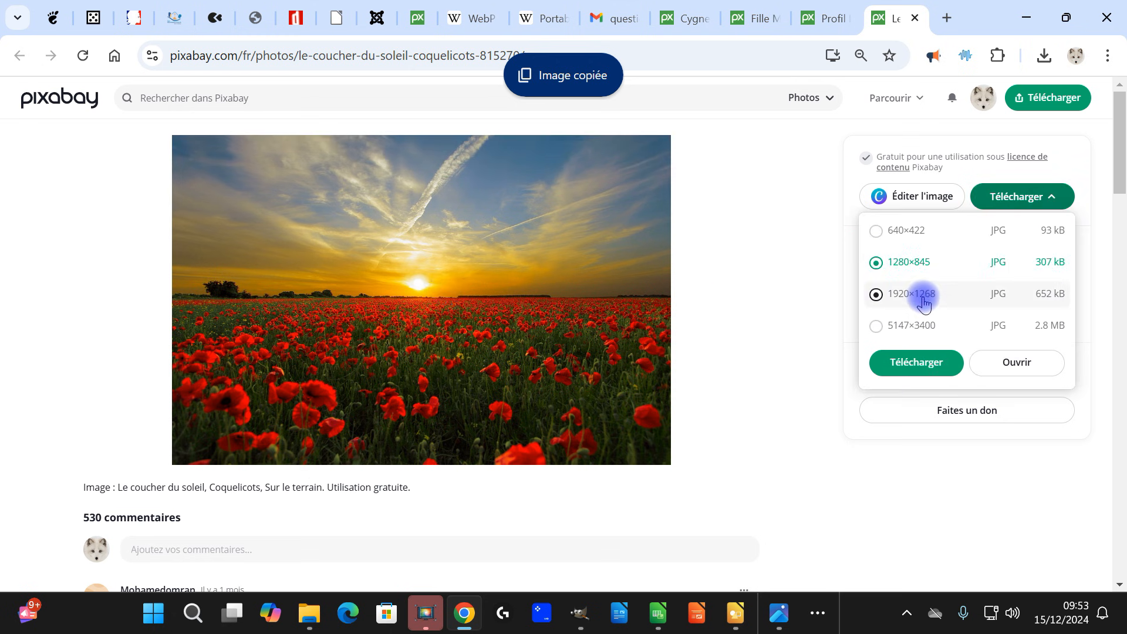
left_click(793, 314)
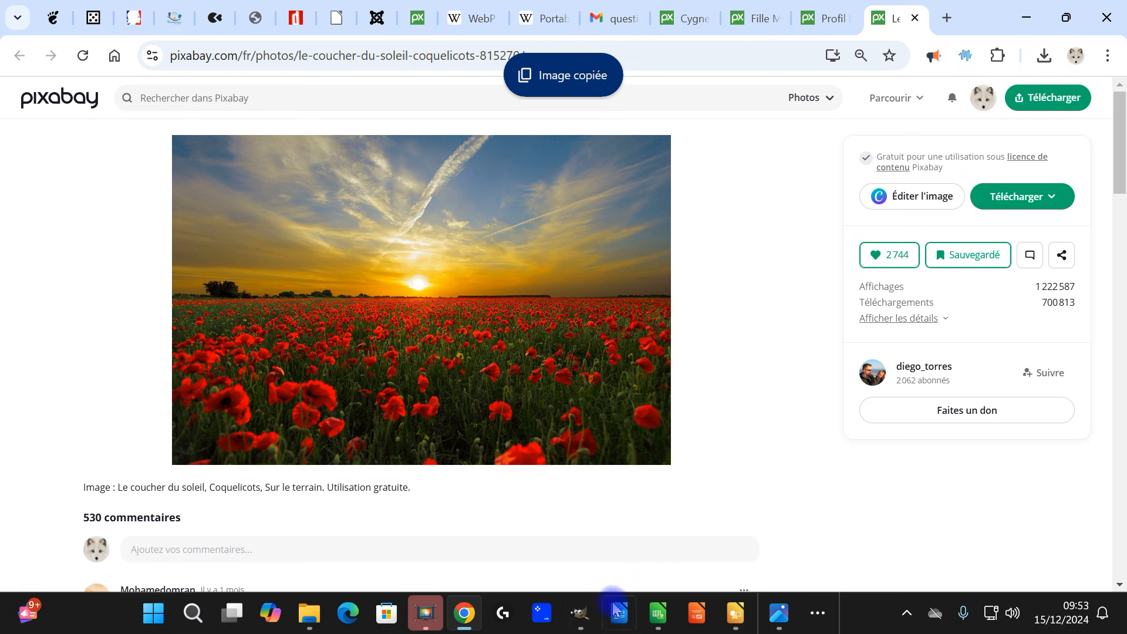
- Switch to GIMP and paste the copied poppy-field photo as a new image
mouse_move(579, 613)
left_click(518, 509)
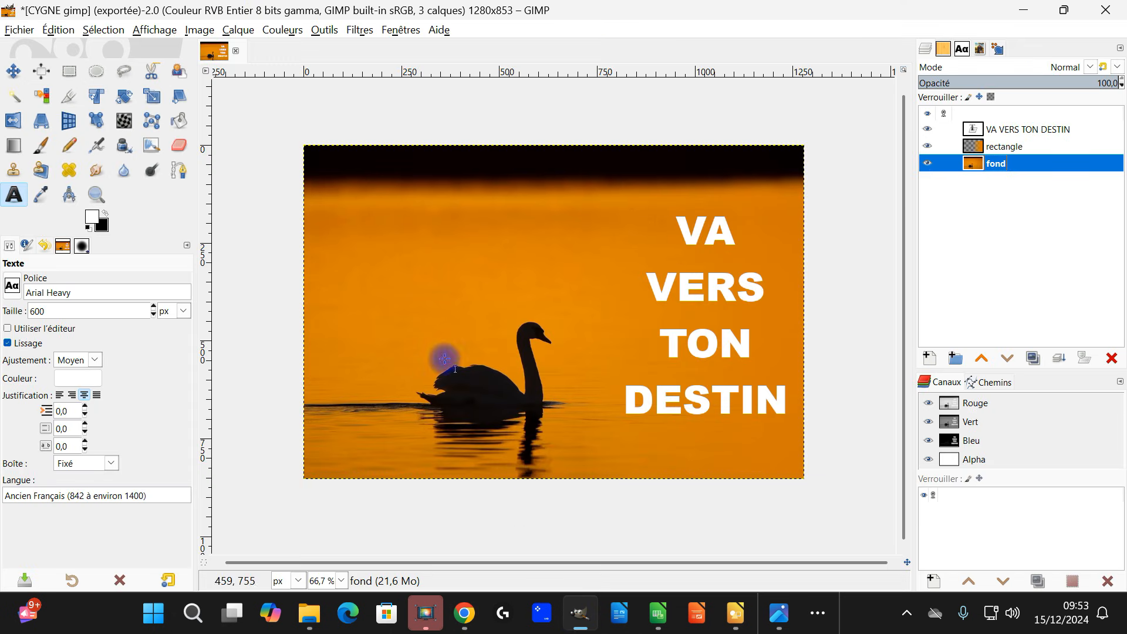
left_click(58, 29)
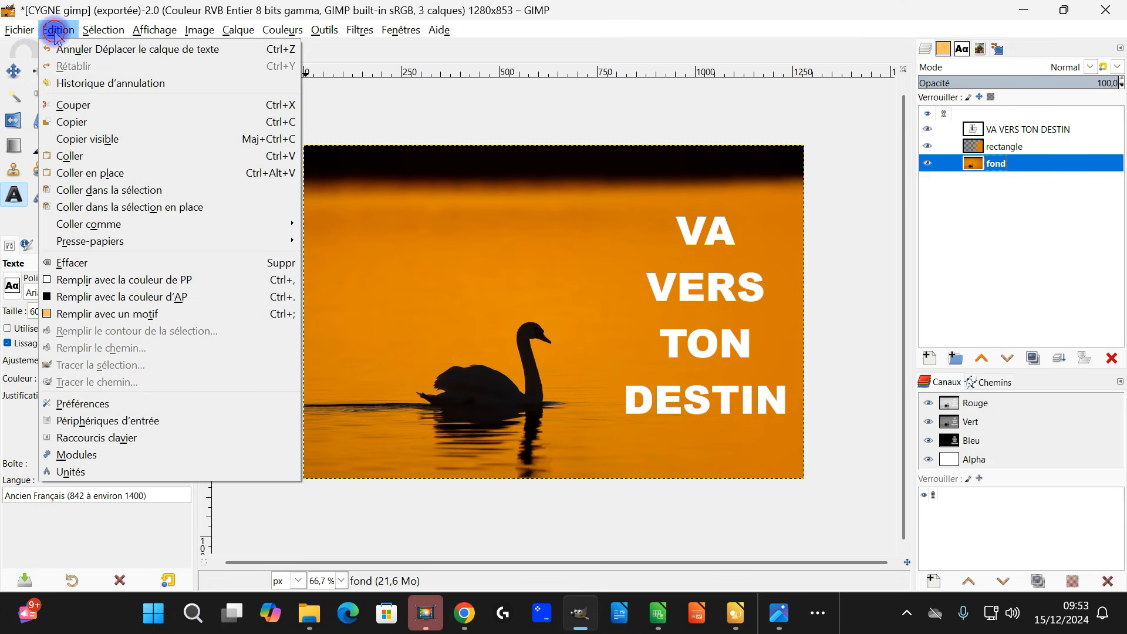
left_click(104, 230)
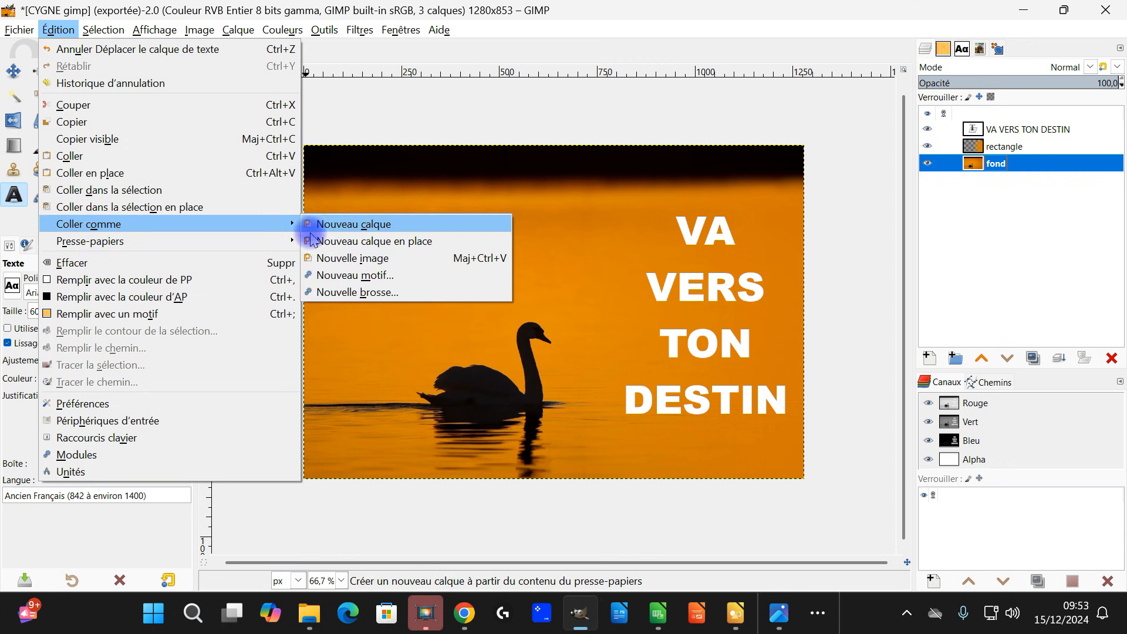
left_click(340, 265)
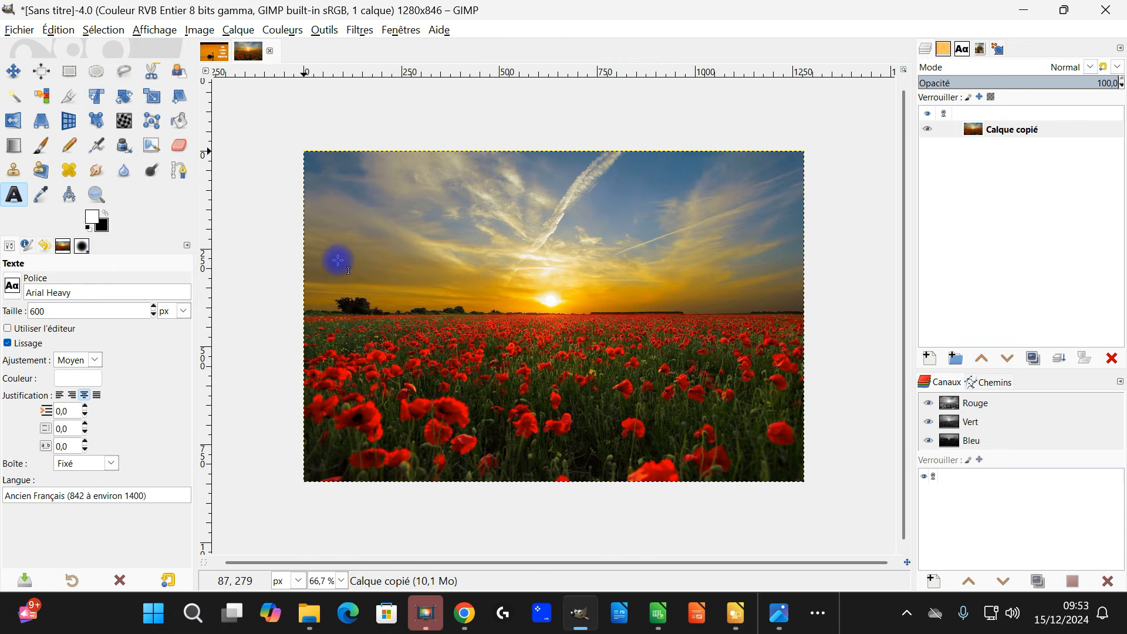
- Rename the poppy-field image's pasted layer as fond
double_click(1044, 130)
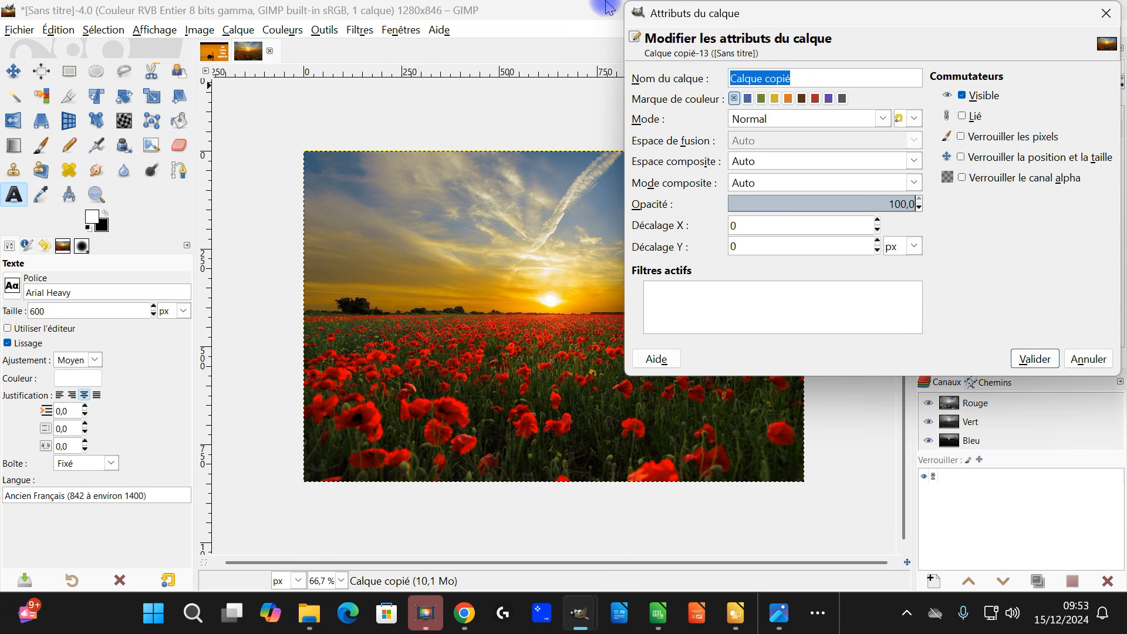
type("fond")
key("Return")
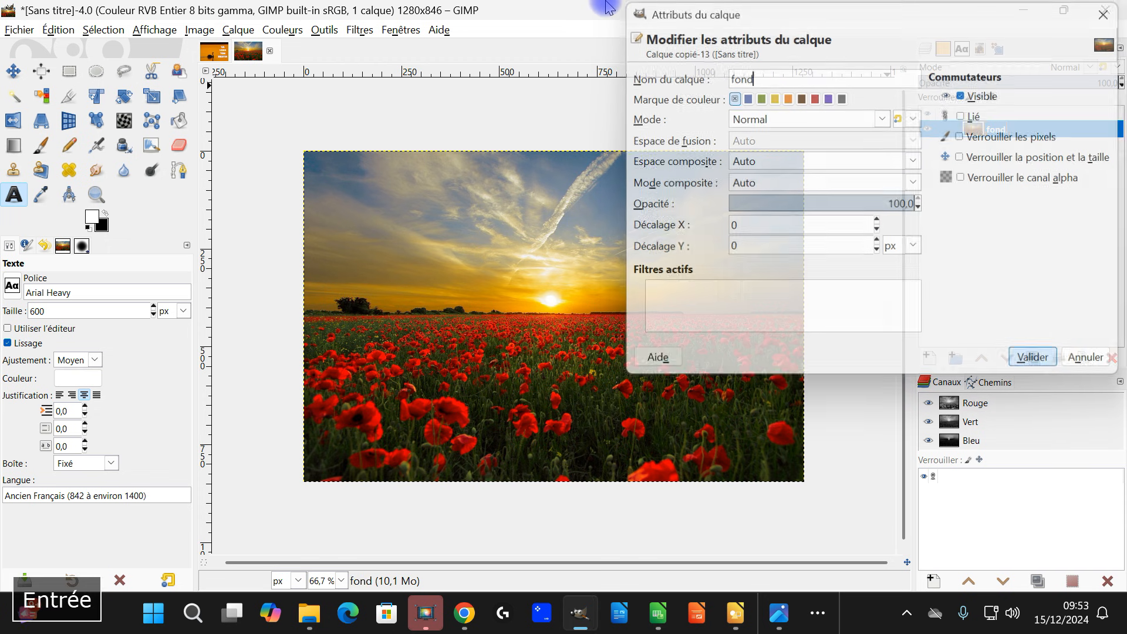
- Switch to Chrome, like the Pixabay photo of the man in profile, and copy the image to the clipboard
left_click(1028, 10)
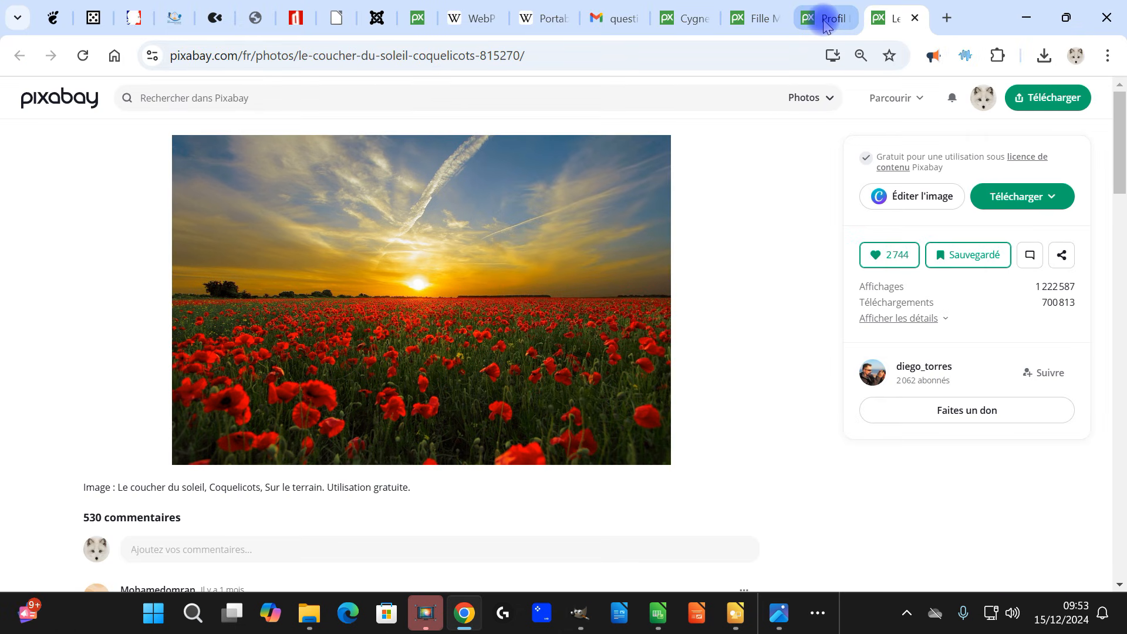
left_click(824, 22)
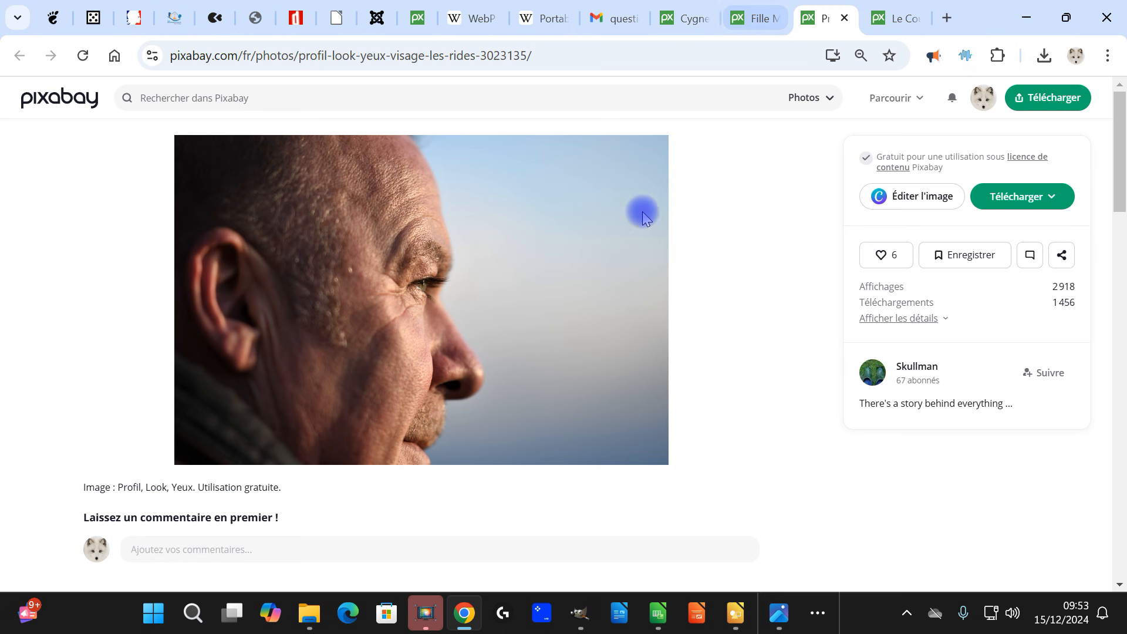
left_click(881, 255)
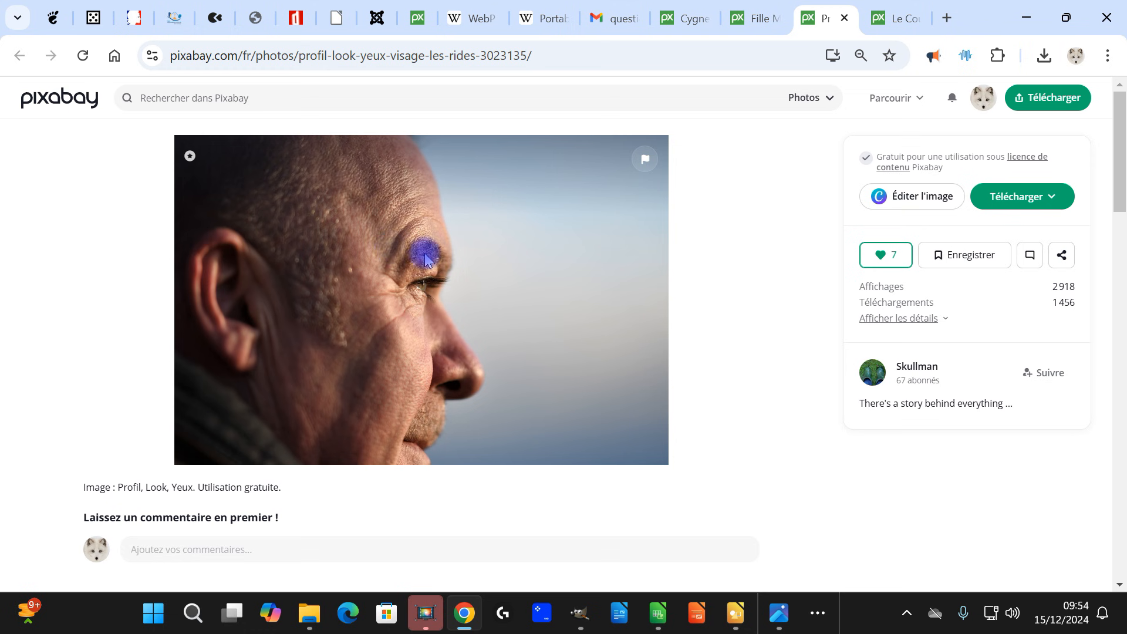
right_click(393, 217)
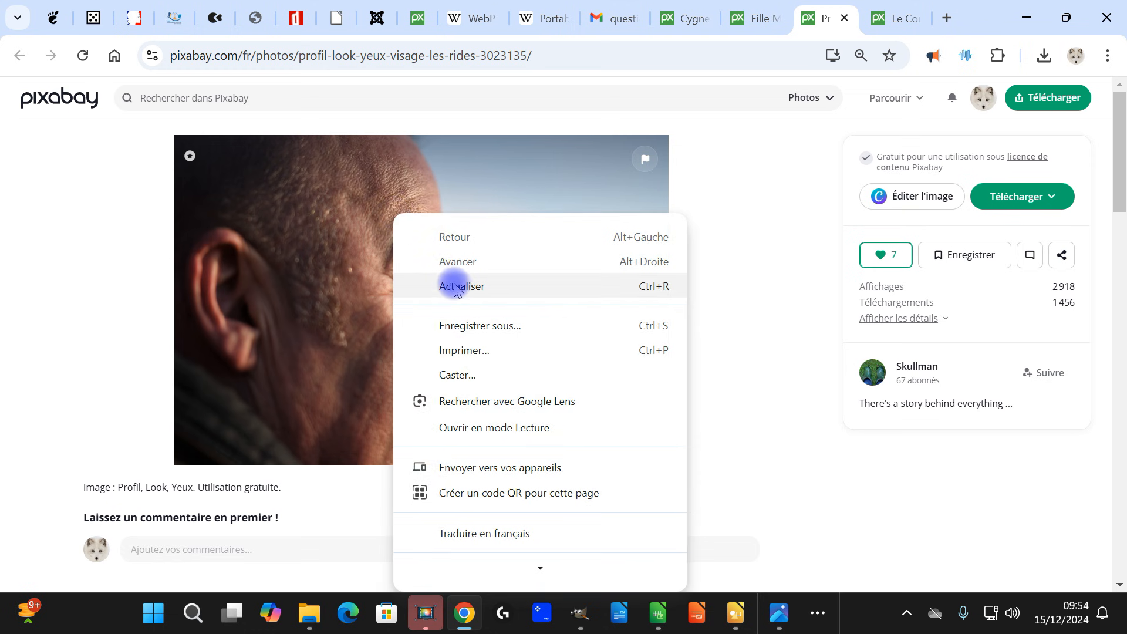
right_click(339, 252)
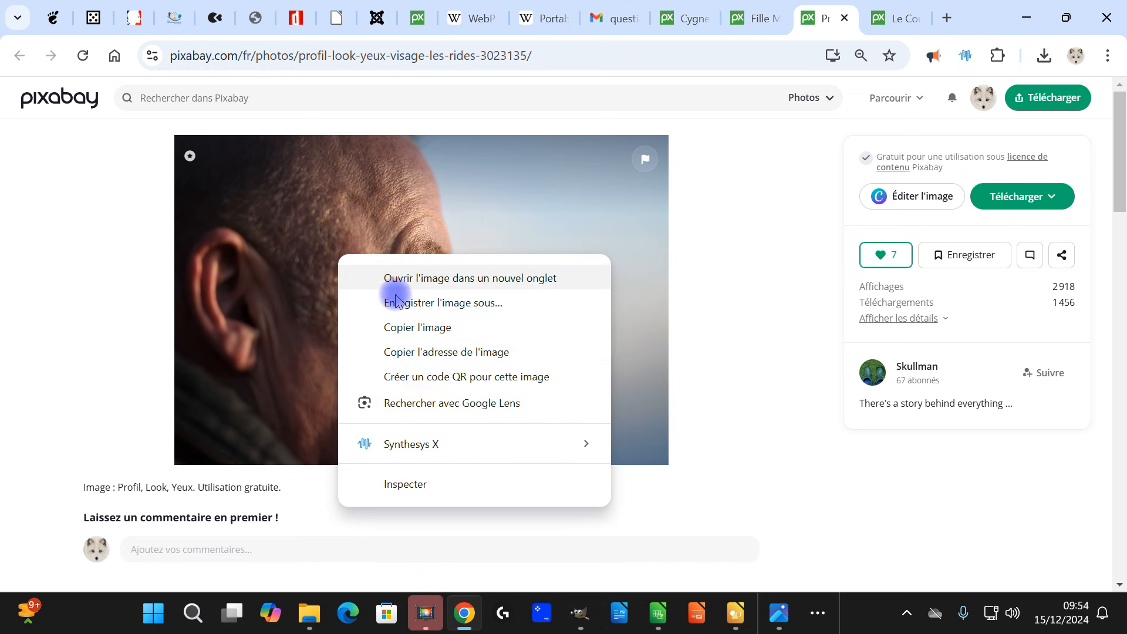
left_click(414, 335)
- Return to GIMP and paste the man's profile photo as a new layer above fond
left_click(580, 613)
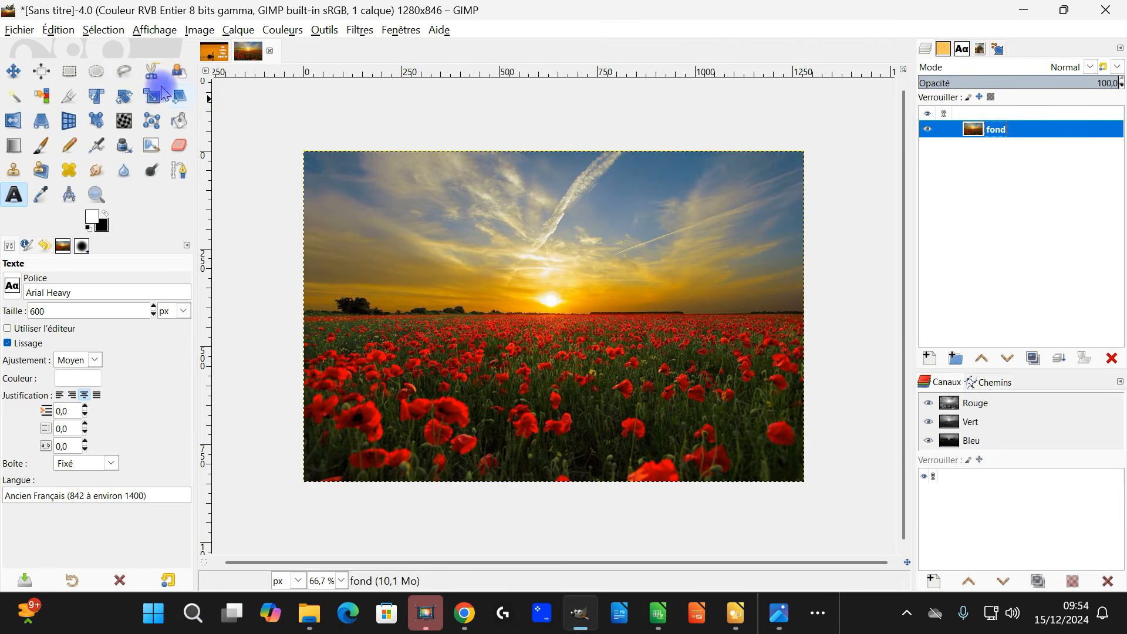
left_click(58, 30)
mouse_move(143, 227)
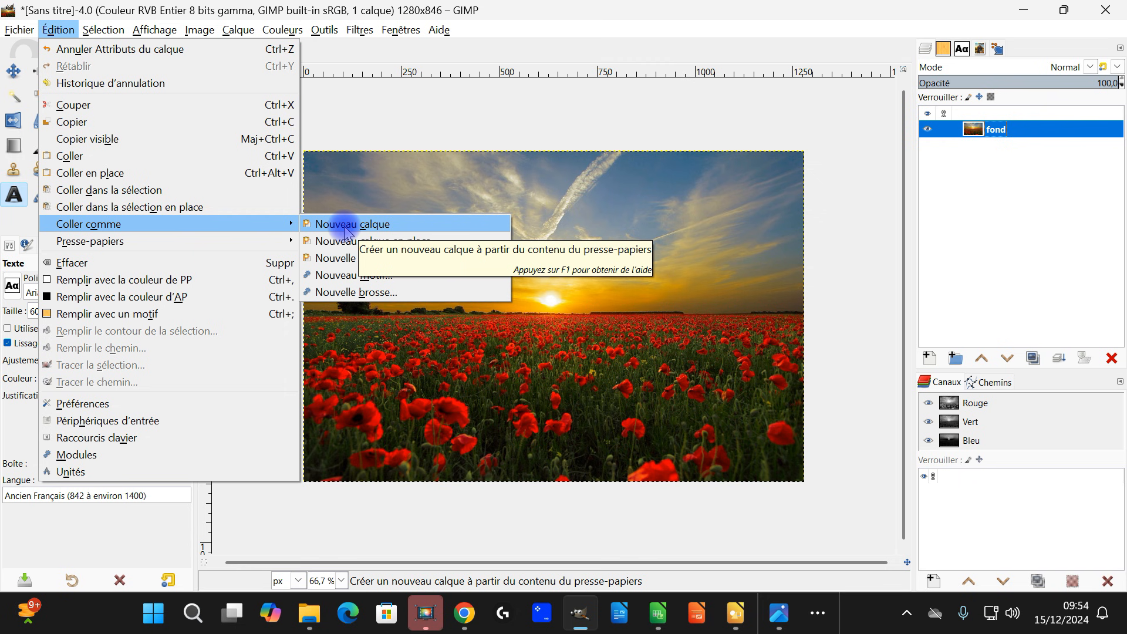
left_click(345, 229)
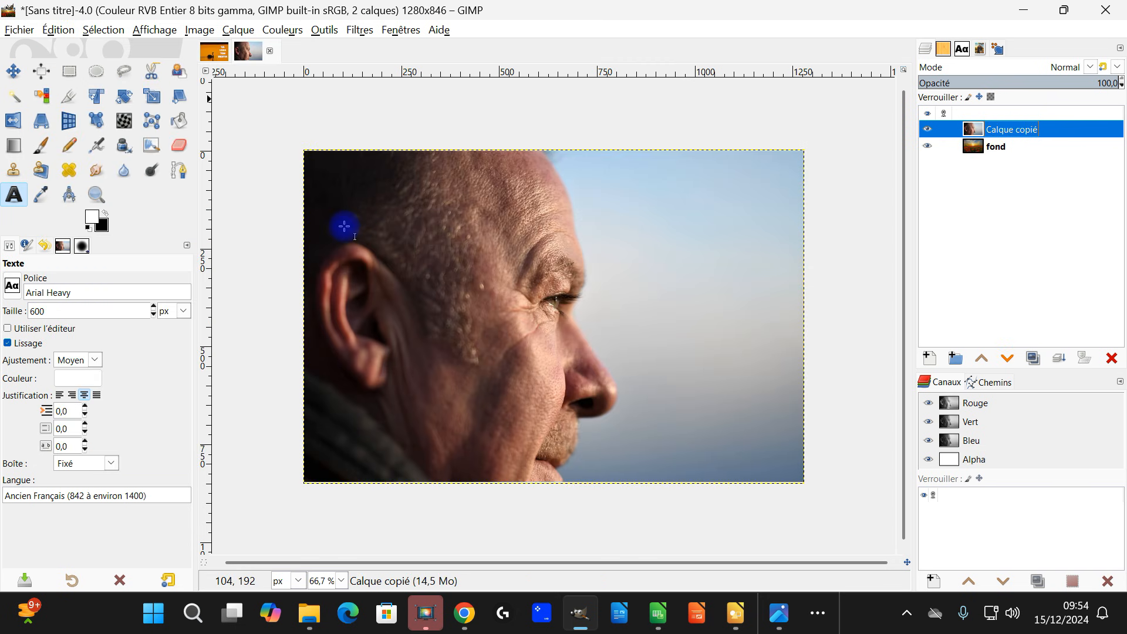
- Rename the pasted profile layer as homme
double_click(989, 129)
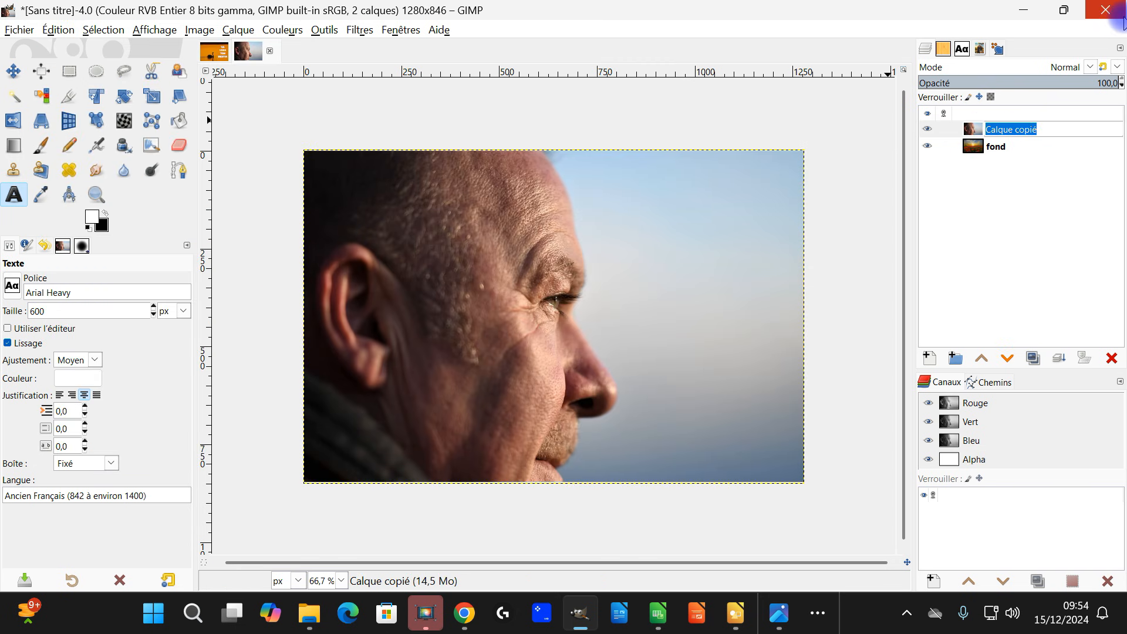
type("homme")
key("Return")
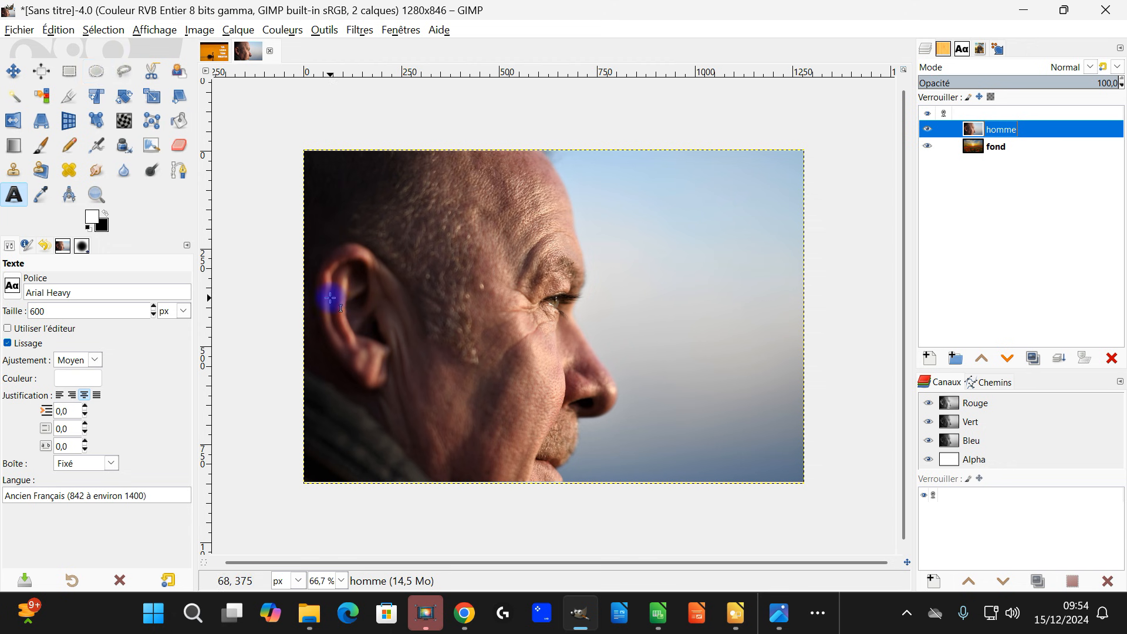
- Erase the sky strip in front of the man's face on homme, using a rectangular selection from about x = 845 px, and deselect
right_click(977, 139)
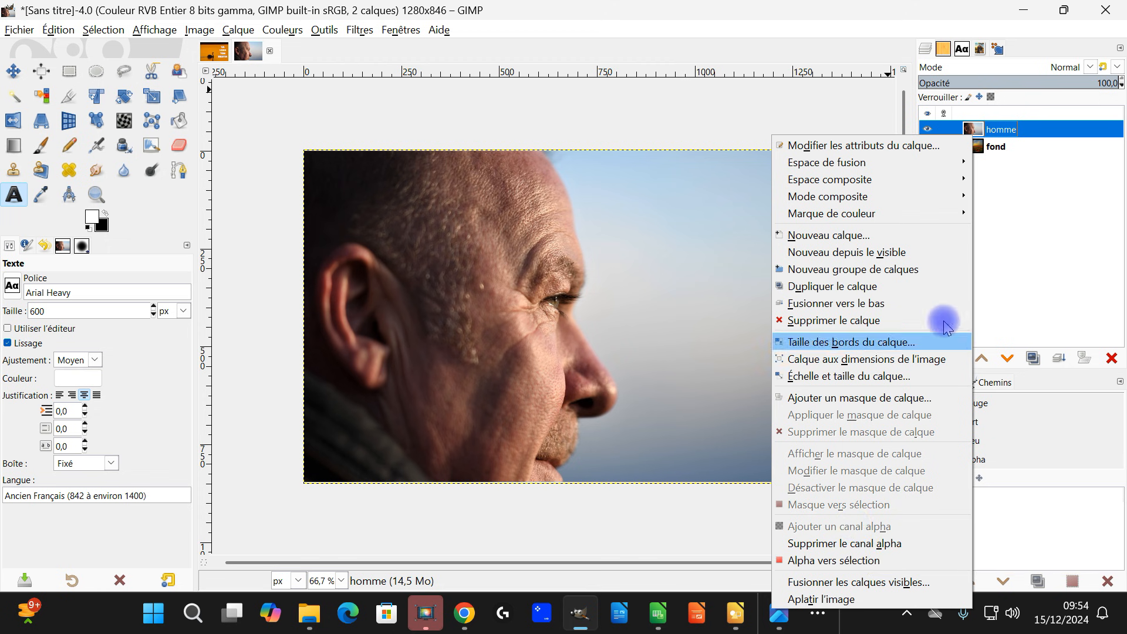
left_click(1045, 249)
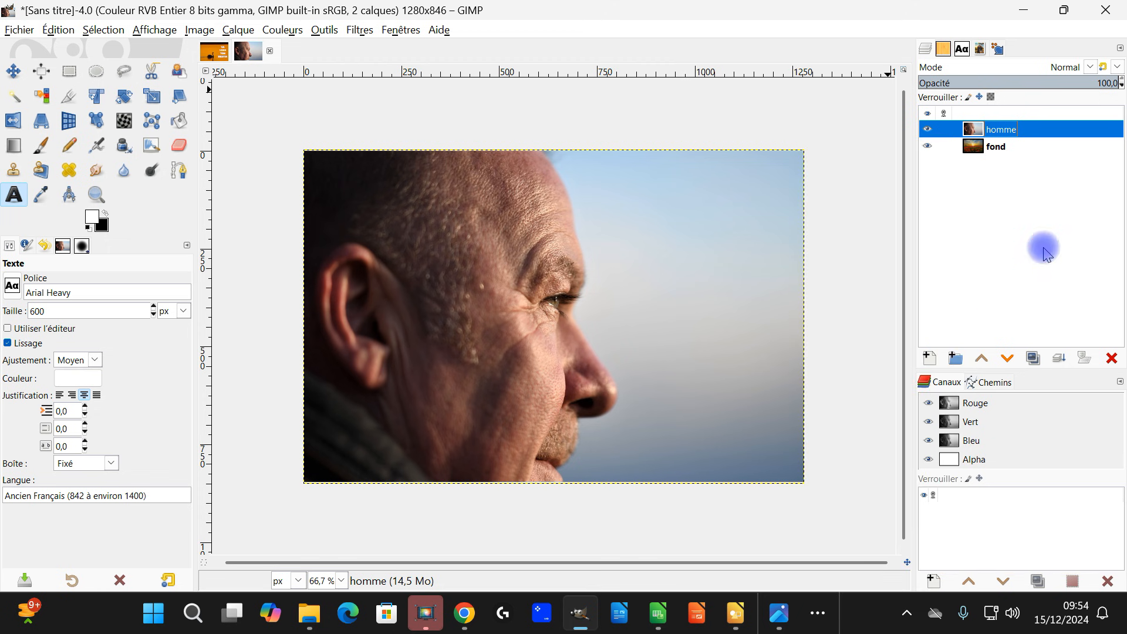
left_click(71, 71)
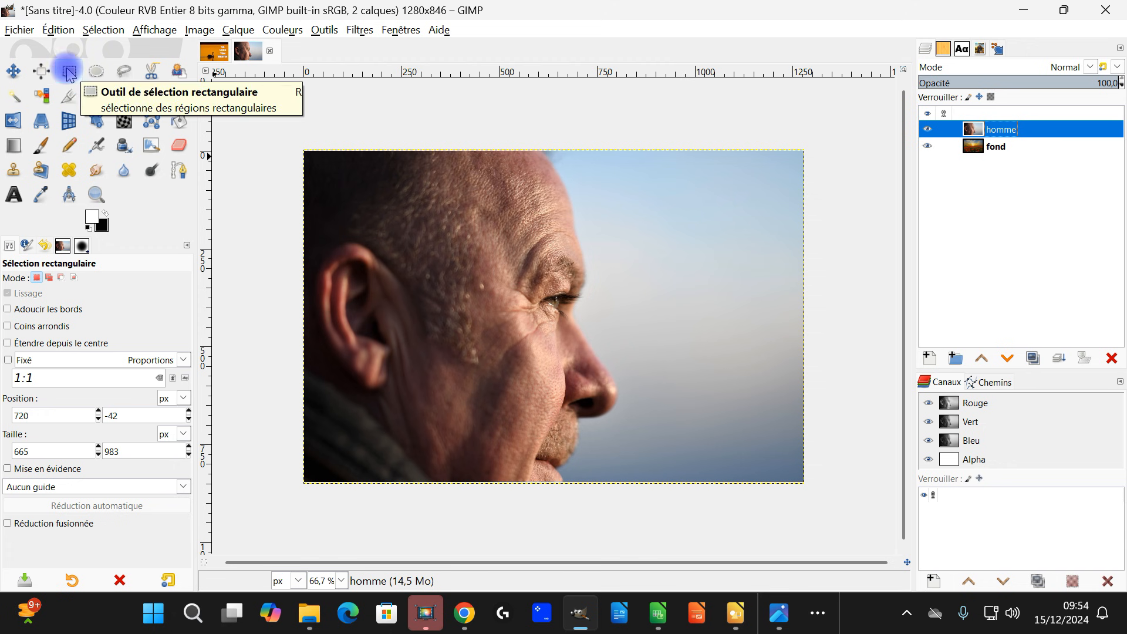
left_click_drag(850, 115, 635, 540)
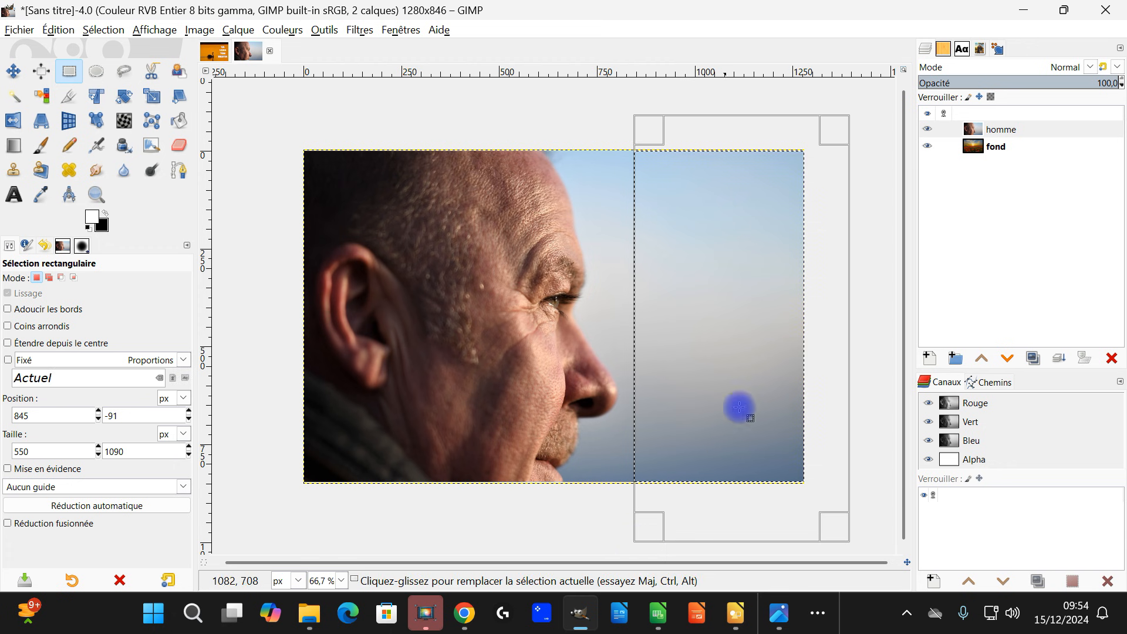
key("Delete")
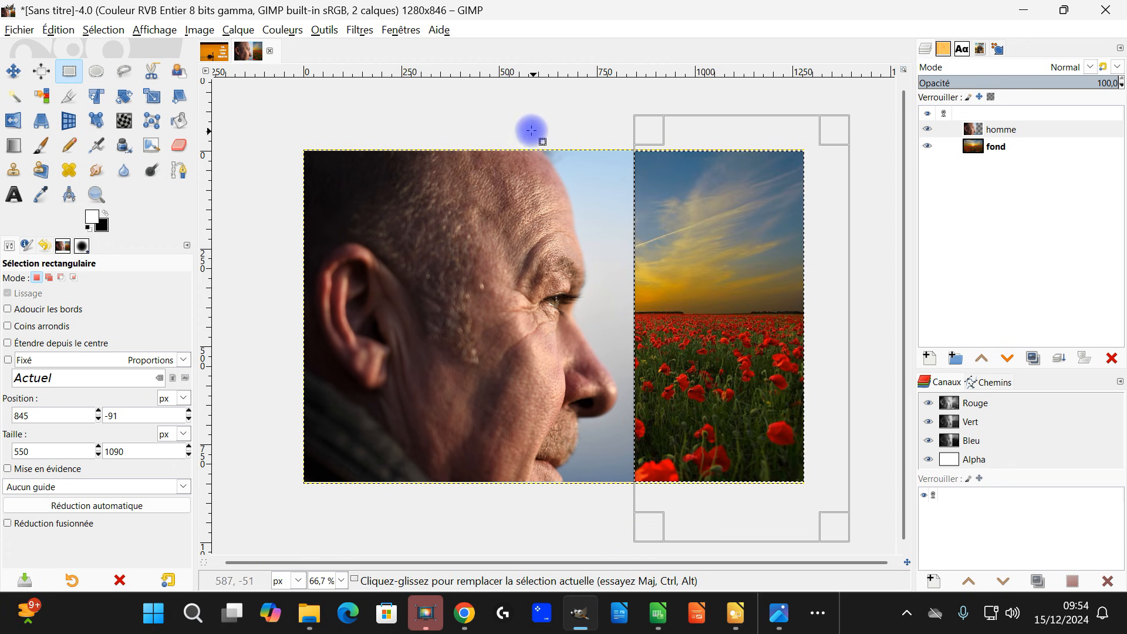
left_click(58, 31)
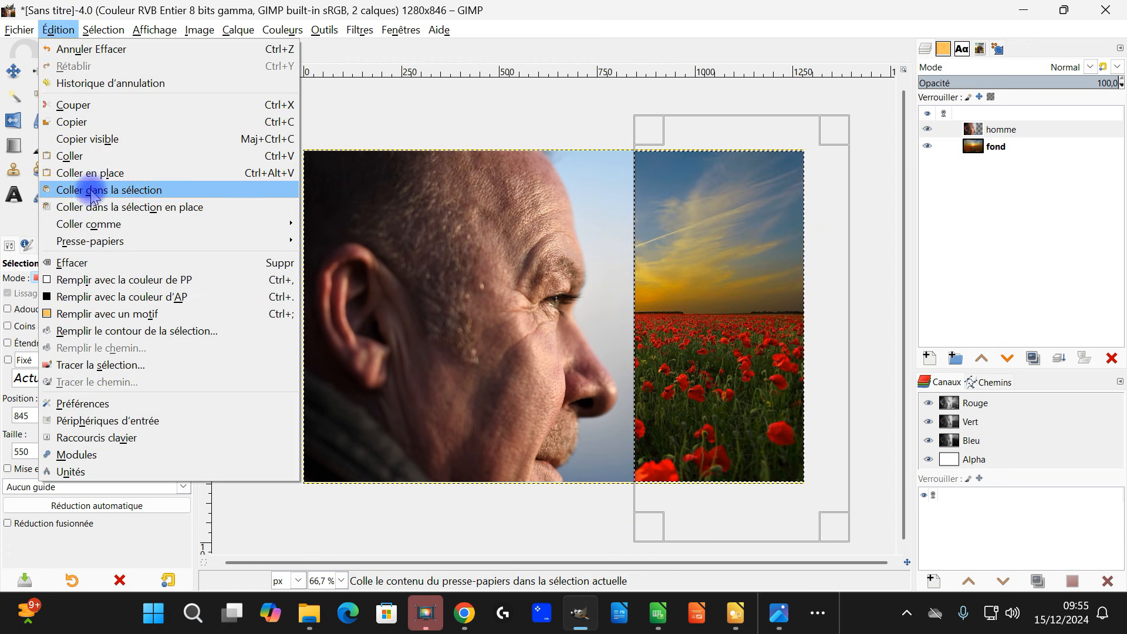
left_click(405, 101)
left_click(420, 118)
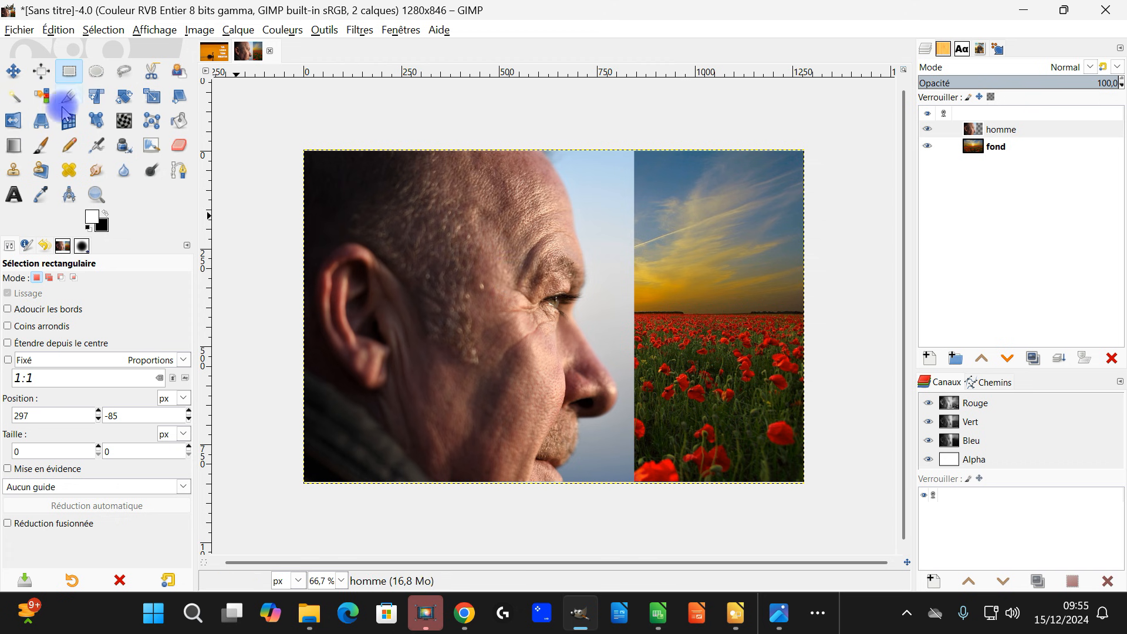
- Configure the Scale tool to keep proportions and not scale around the centre
left_click(151, 100)
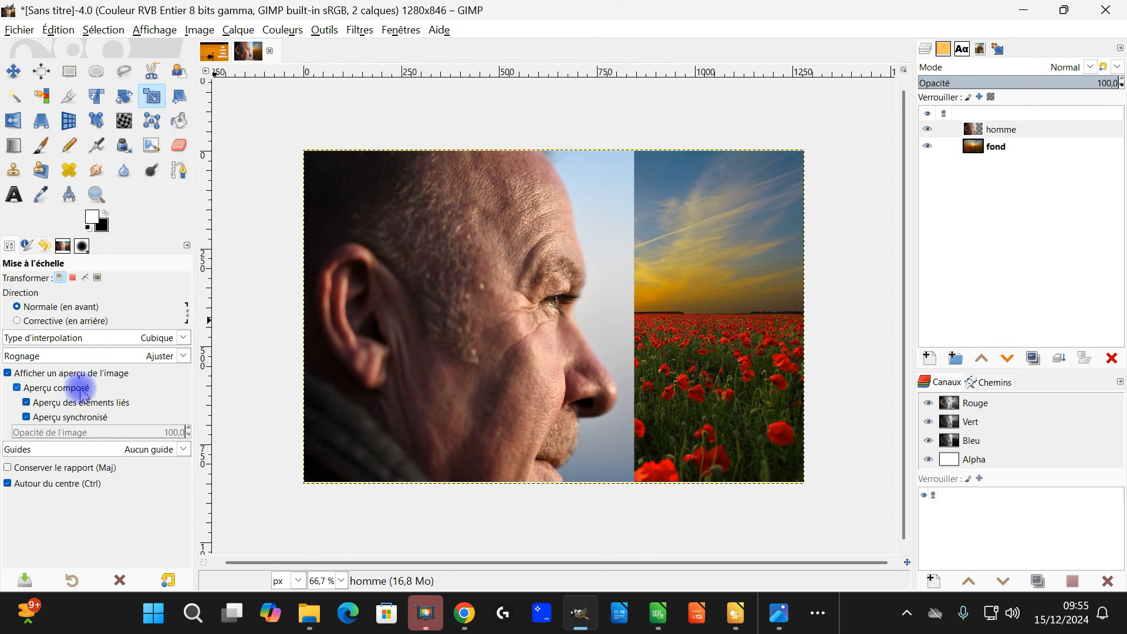
left_click(45, 485)
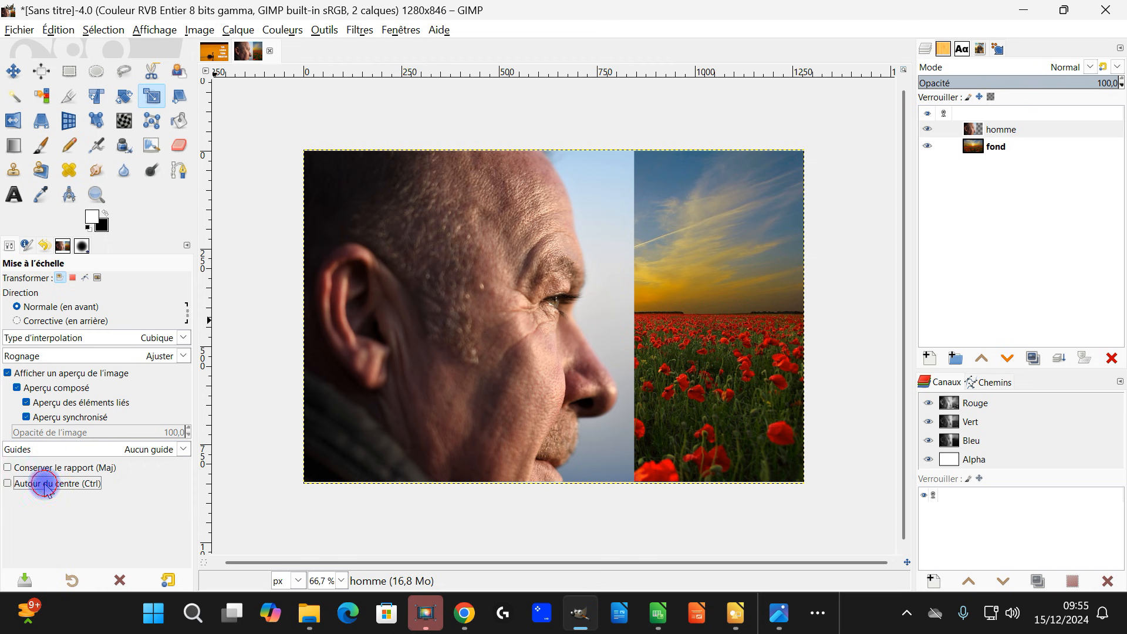
left_click(44, 469)
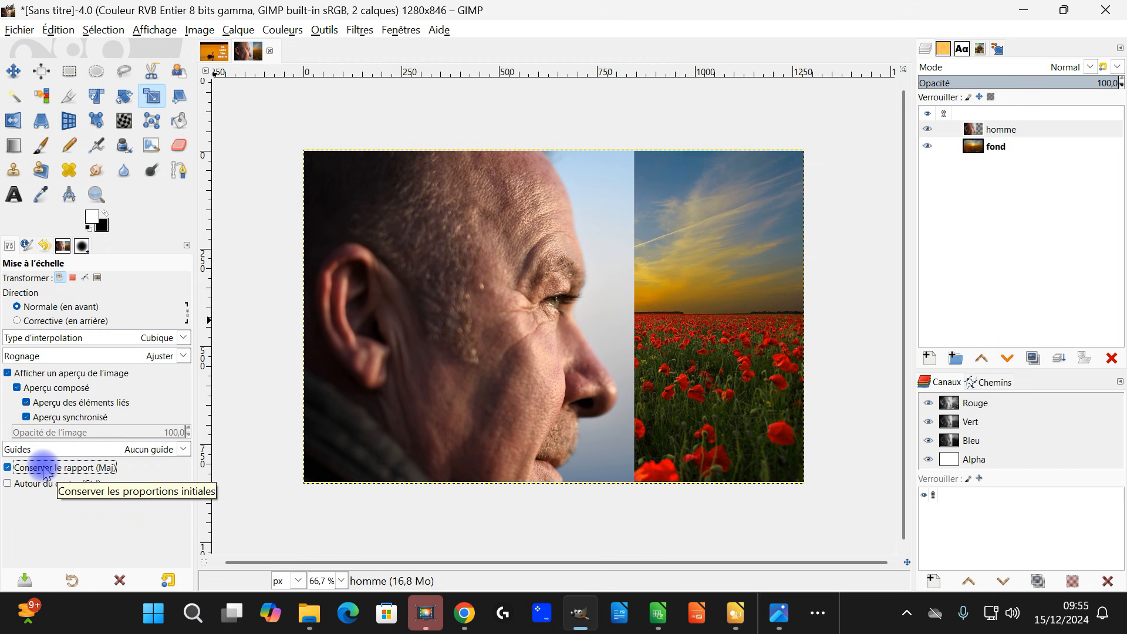
- Scale the homme layer down to about 800 px wide against the image's left edge, and fit its boundary to the image dimensions
left_click(461, 315)
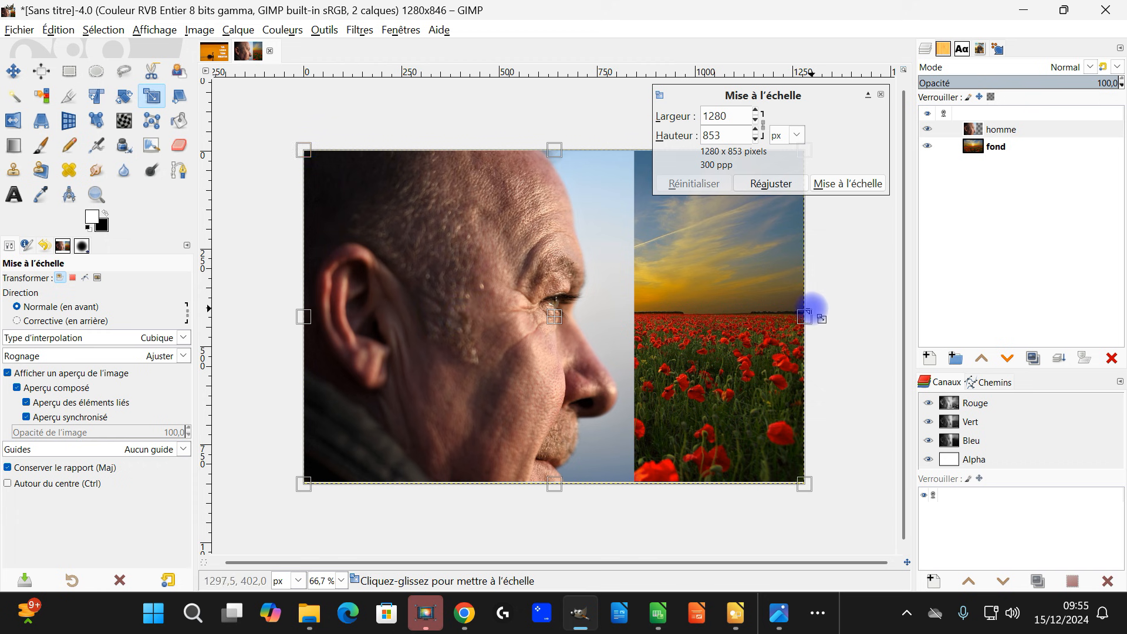
left_click_drag(805, 316, 648, 335)
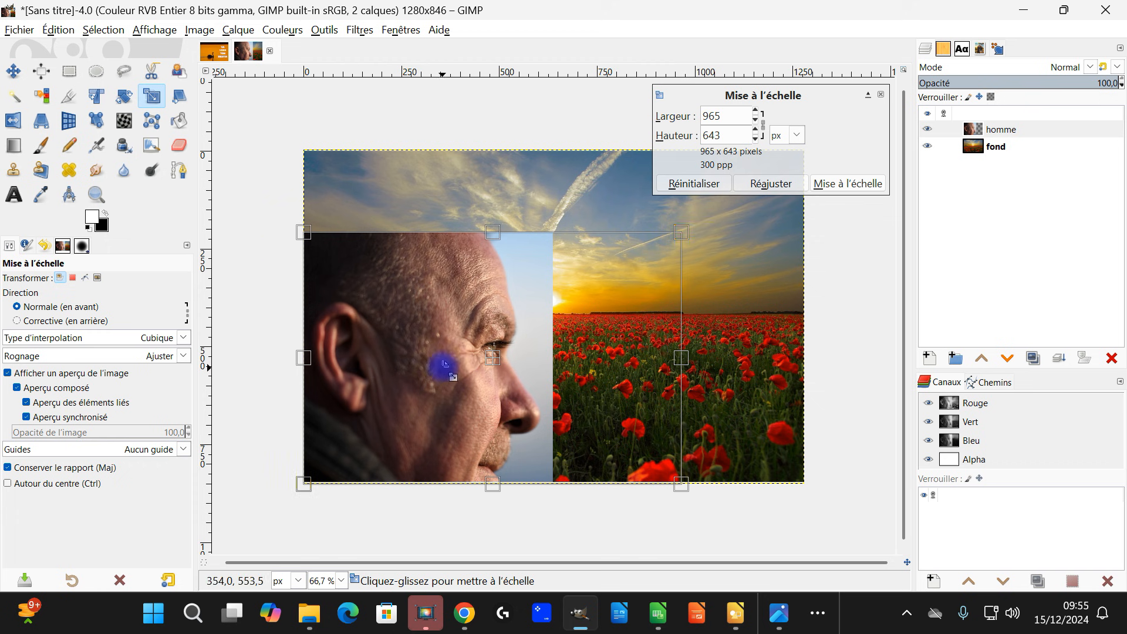
left_click_drag(509, 367, 511, 313)
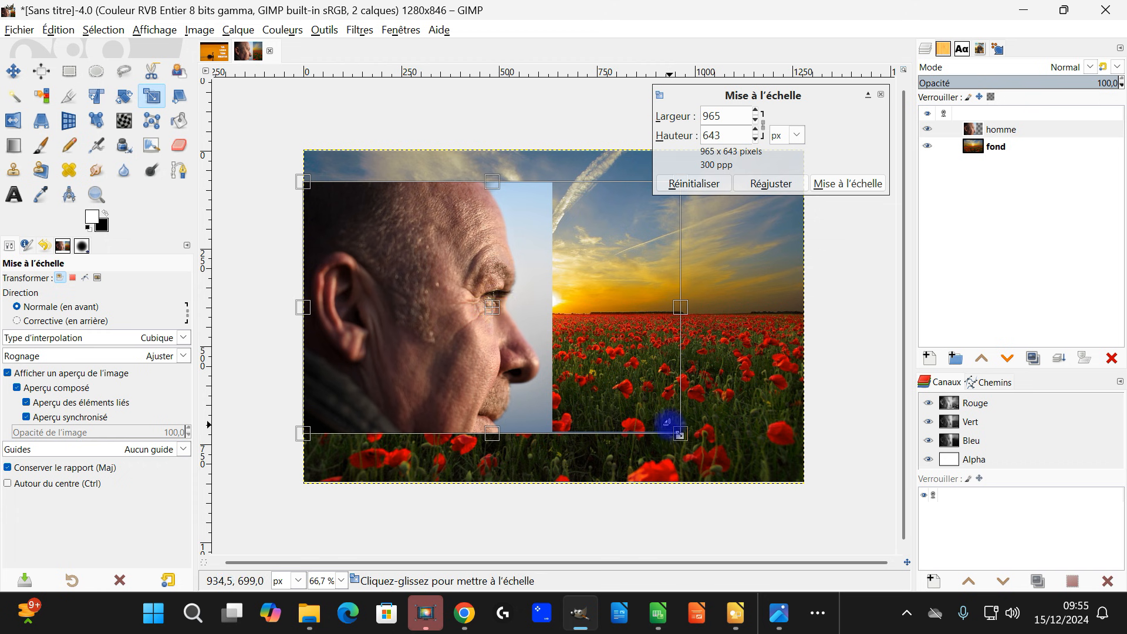
left_click_drag(676, 434, 614, 393)
left_click(864, 185)
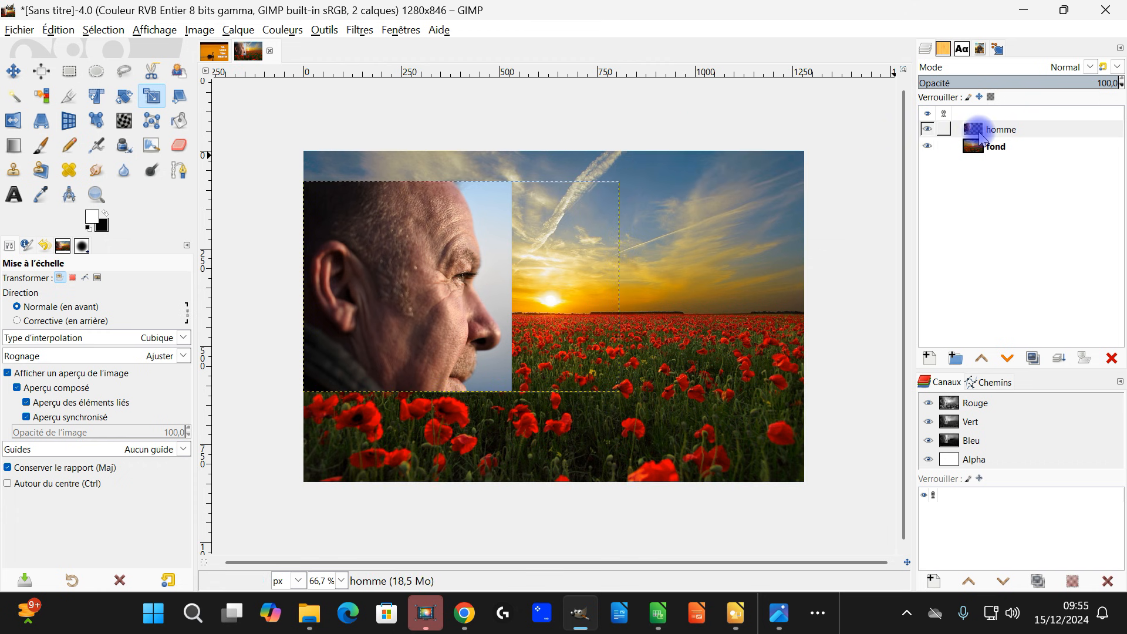
right_click(980, 134)
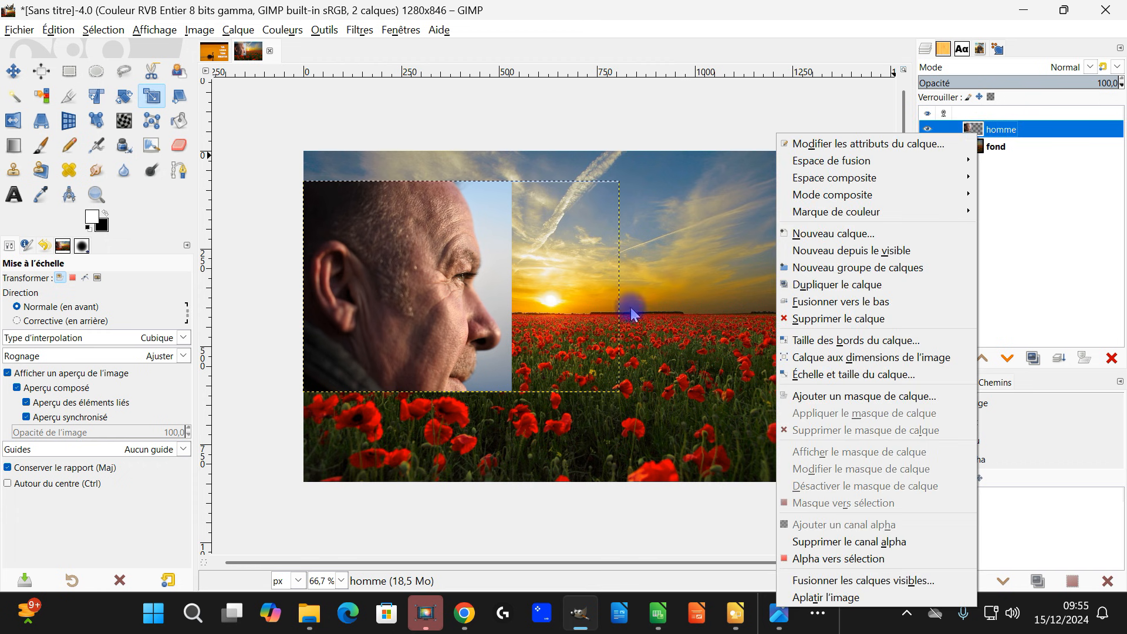
left_click(890, 359)
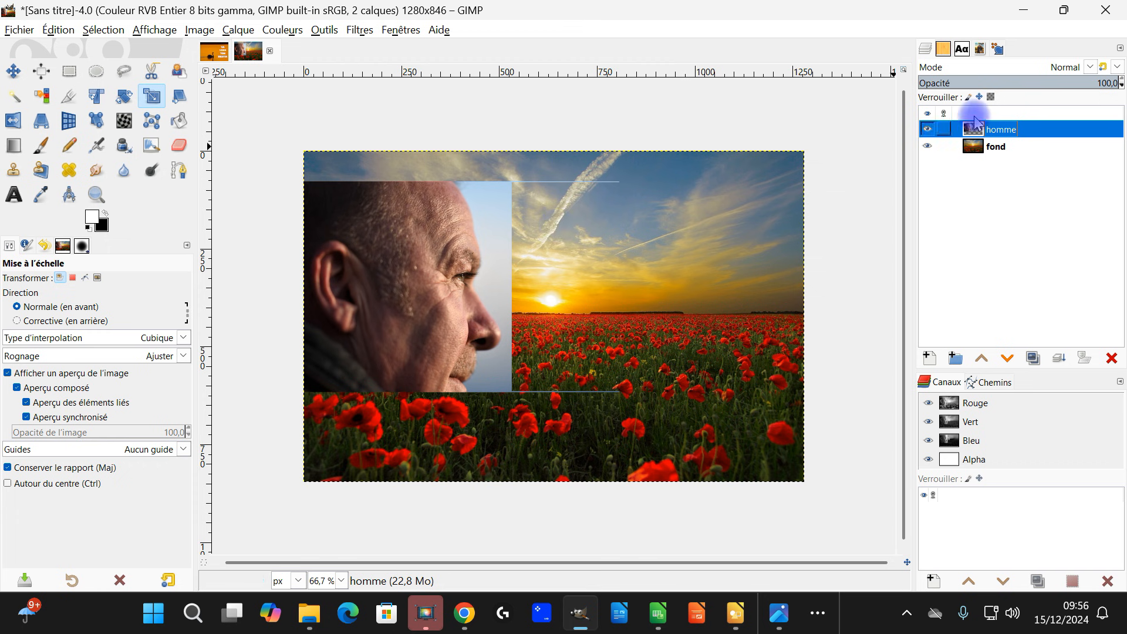
- Switch to Chrome, open the Pixabay portrait of the young woman beside a door, and like it
left_click(1024, 13)
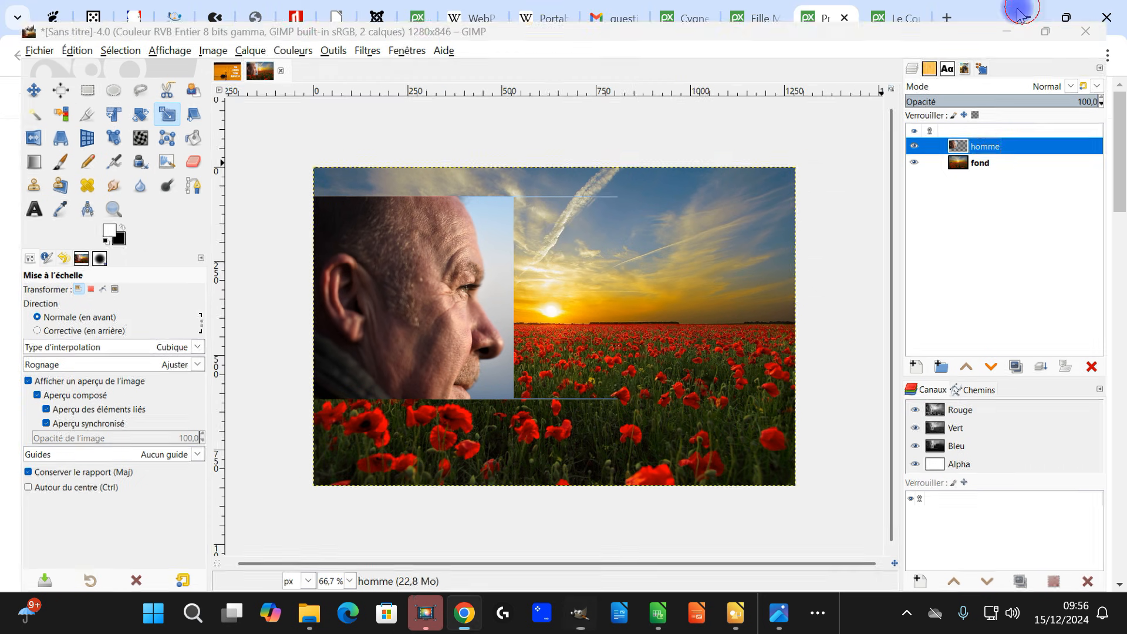
left_click(754, 18)
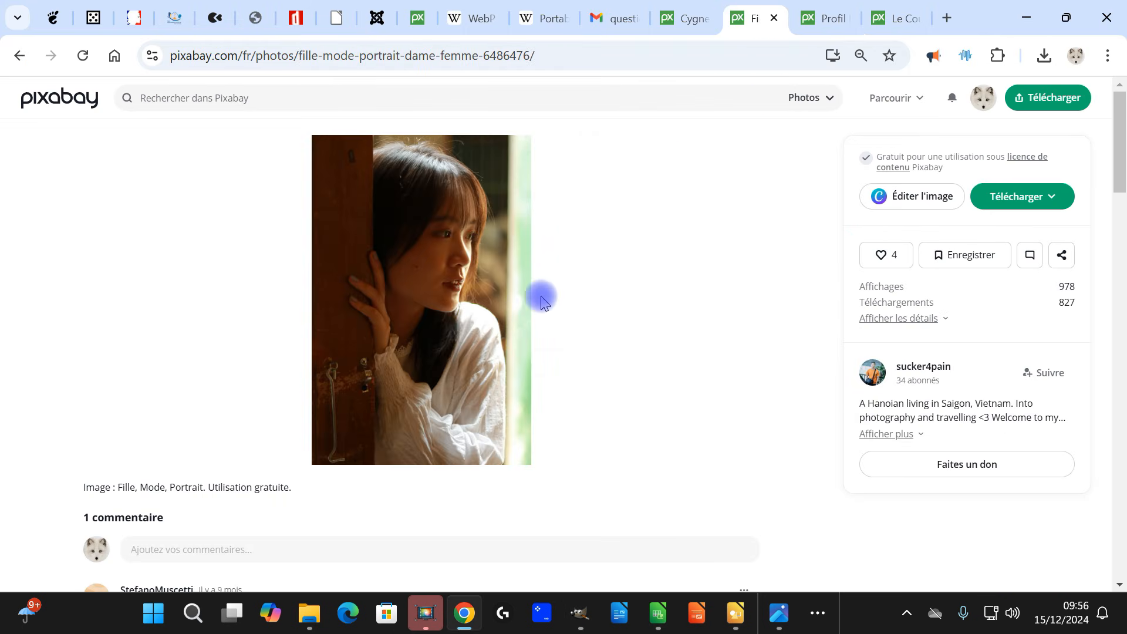
left_click(885, 254)
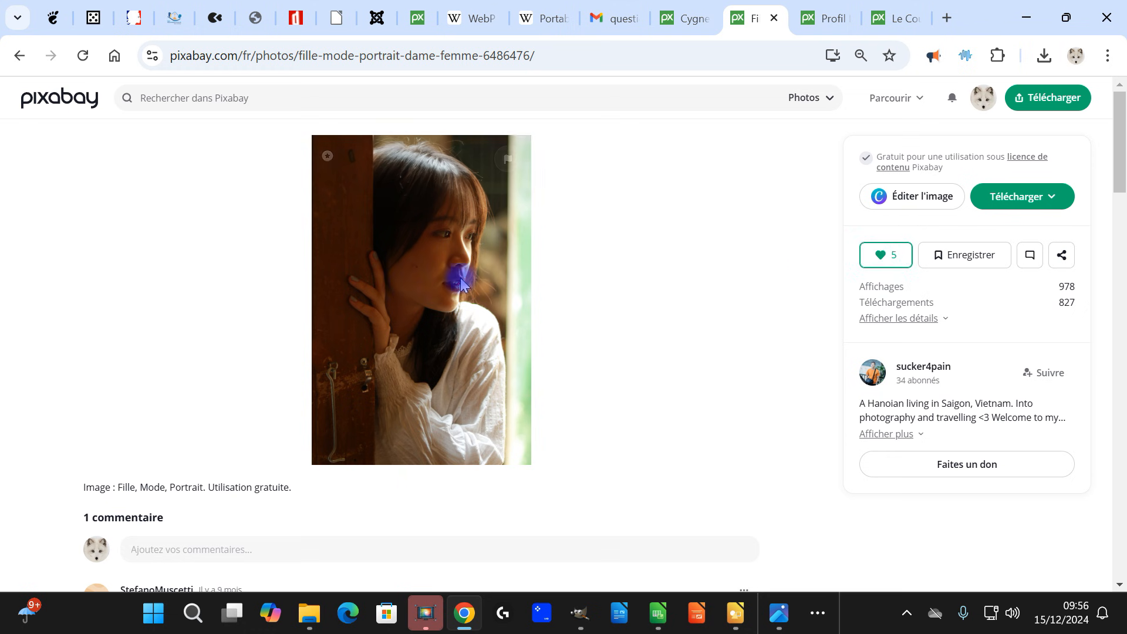
- Copy the Pixabay portrait of the young woman, switch to GIMP and paste it as a new layer above homme
right_click(426, 269)
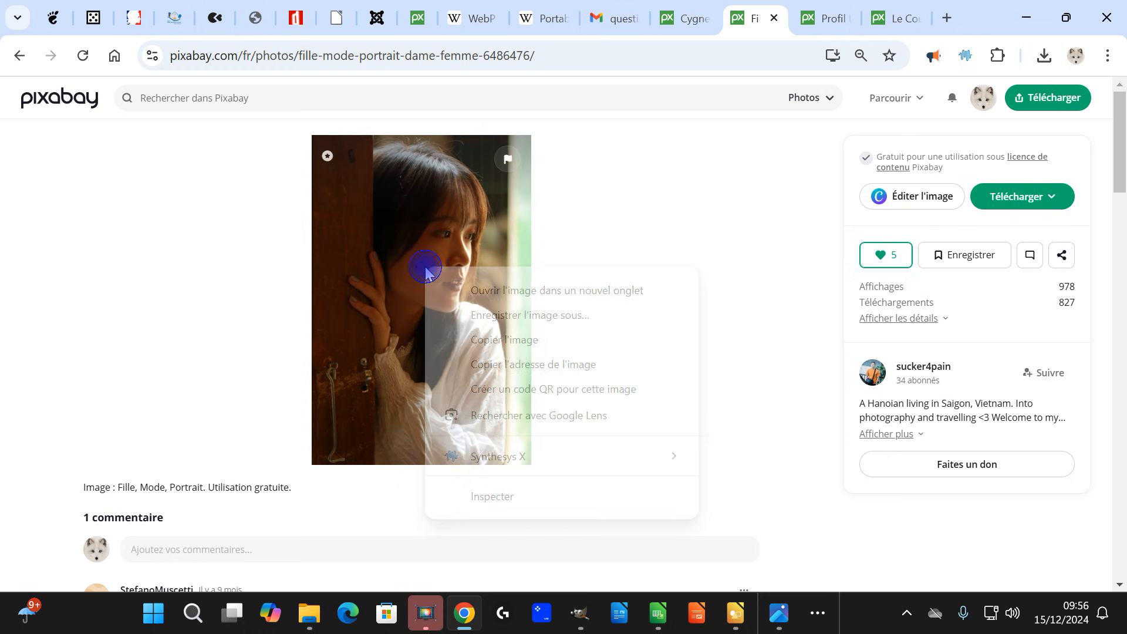
left_click(523, 341)
left_click(580, 612)
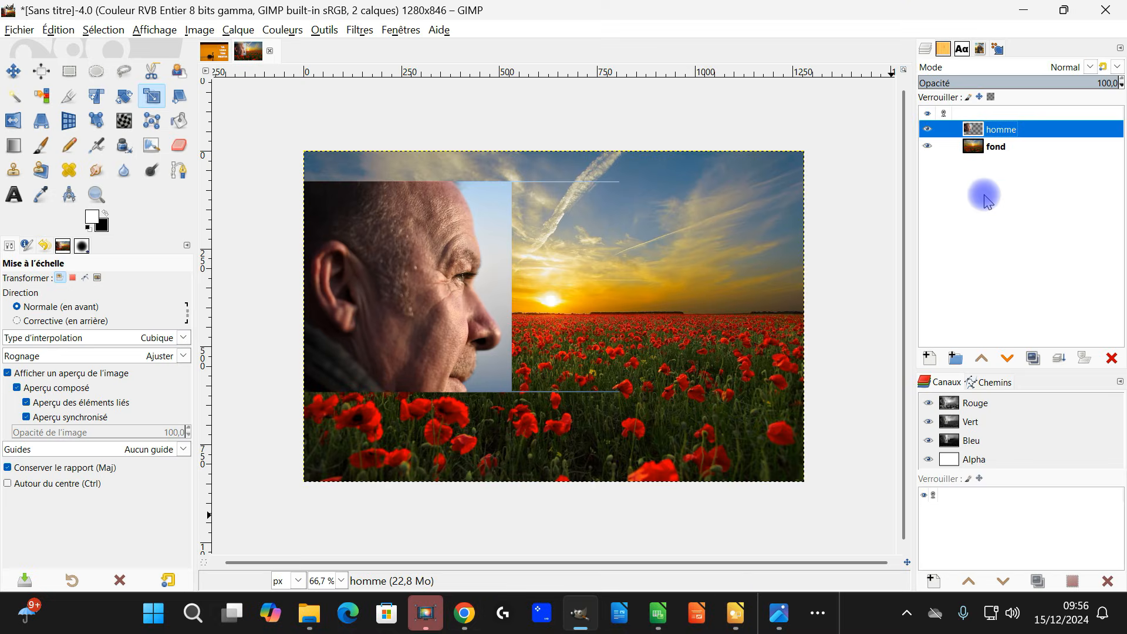
left_click(58, 30)
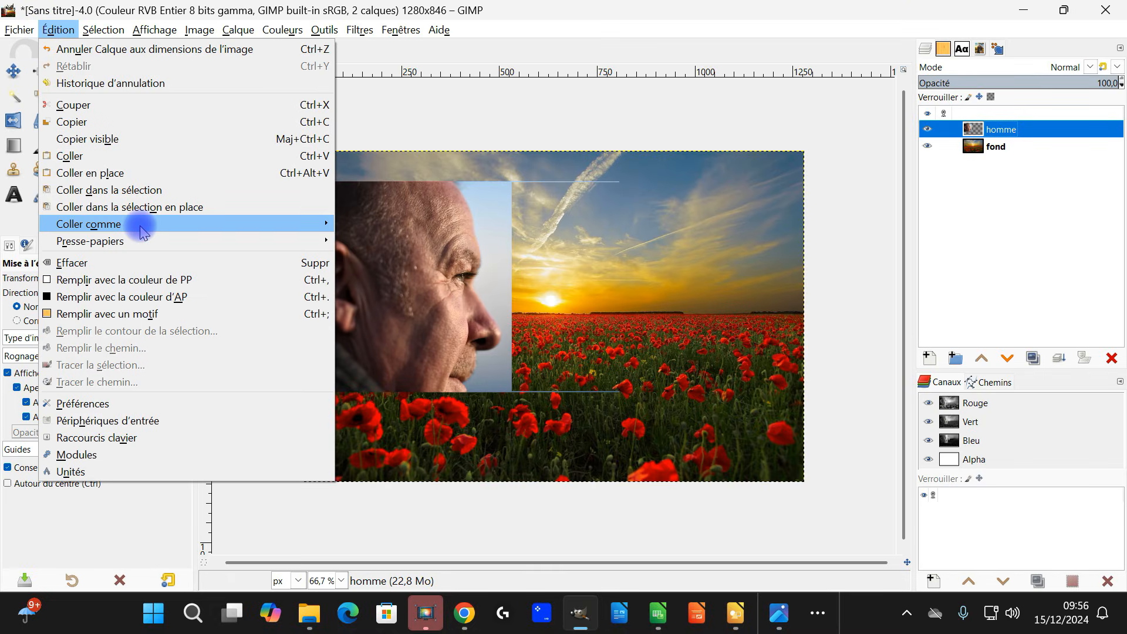
mouse_move(142, 232)
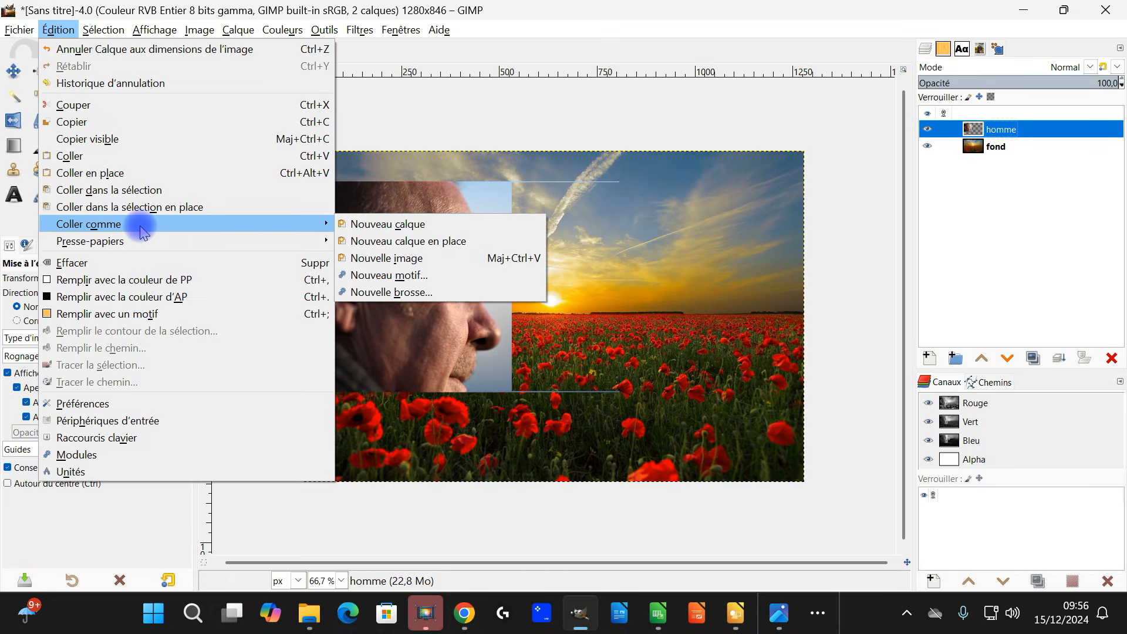
left_click(372, 226)
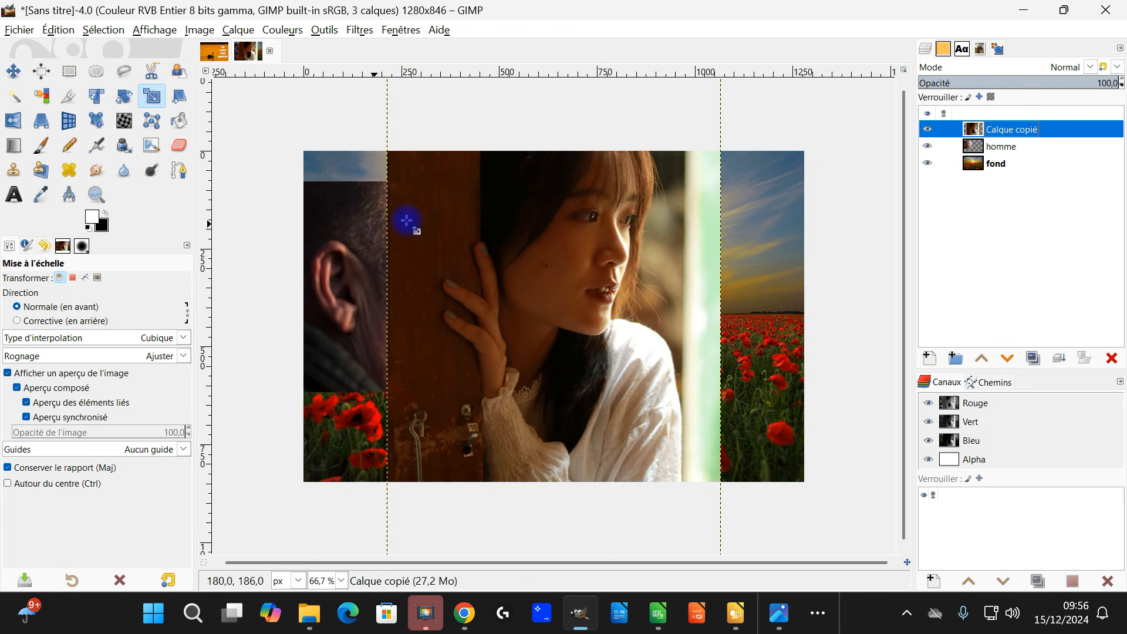
- Rename the pasted layer femme and flip it horizontally so that the woman faces the man
double_click(1024, 129)
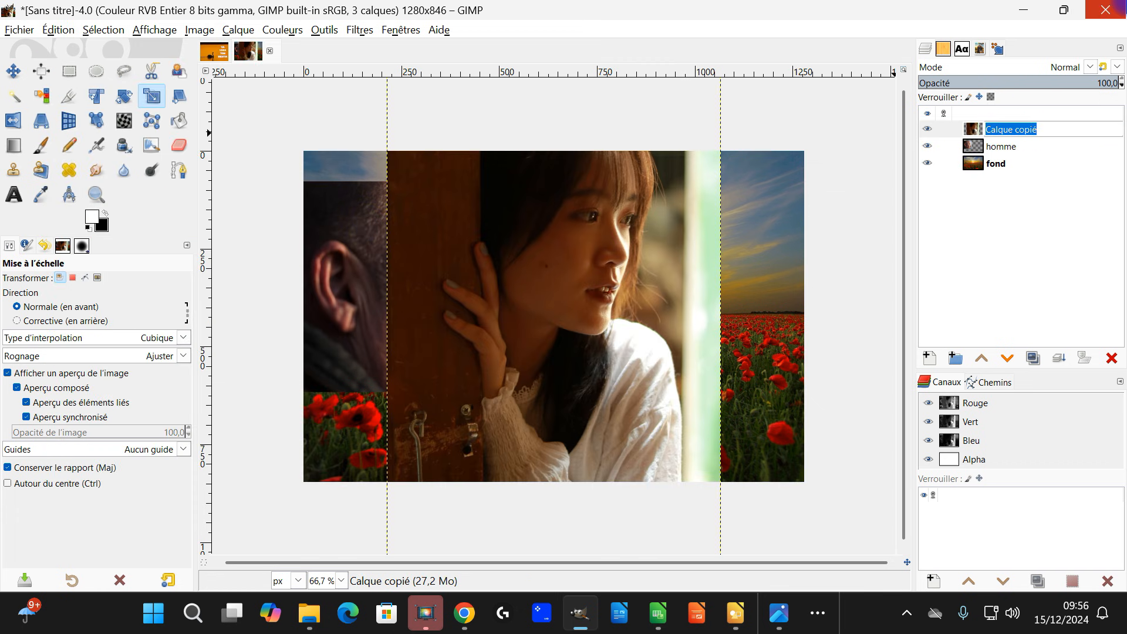
type("femme")
key("Return")
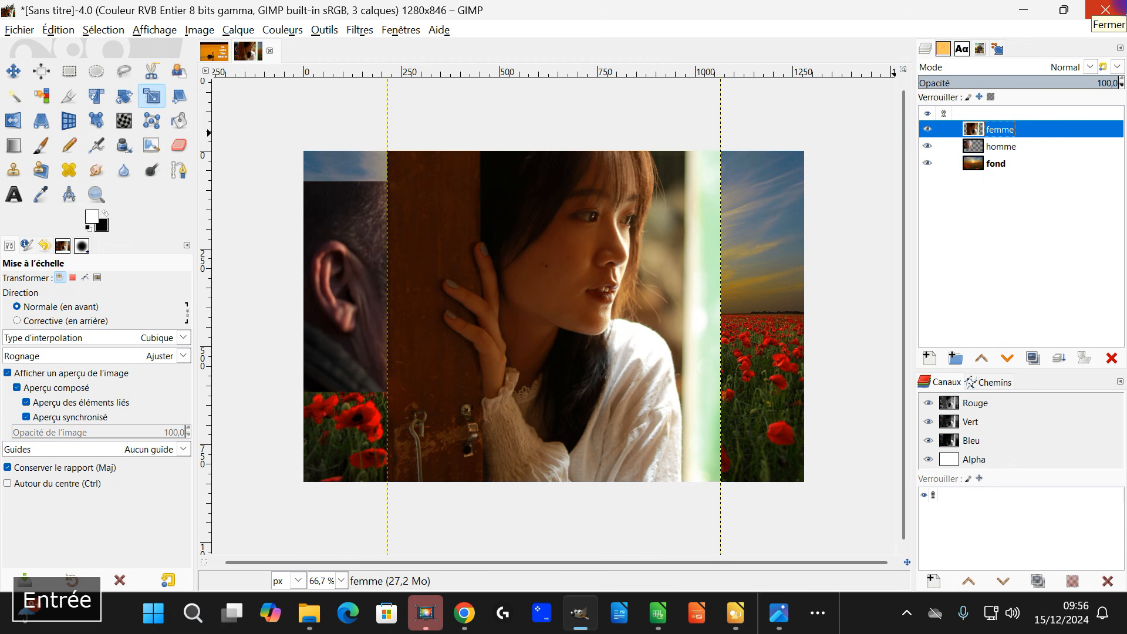
left_click(12, 121)
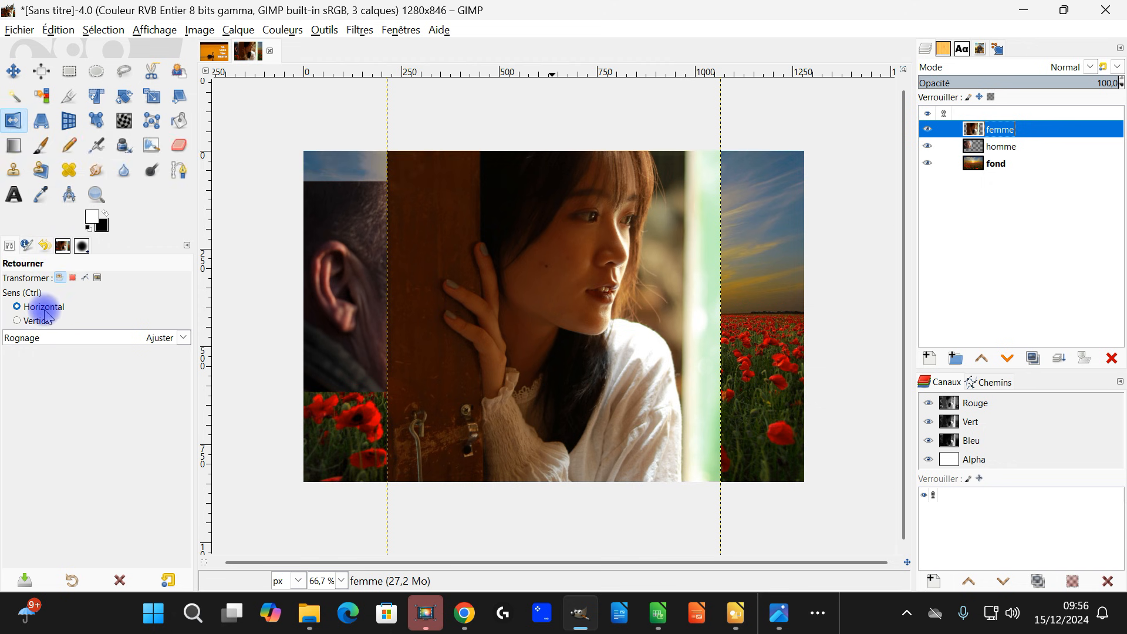
left_click(521, 271)
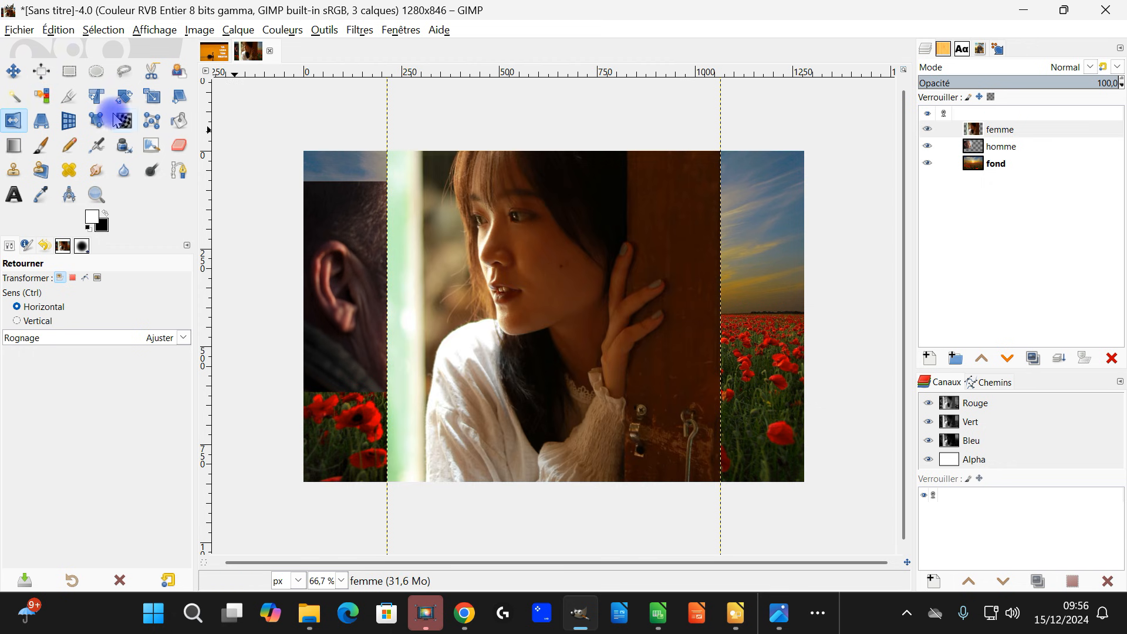
- Try to scale the femme layer down to about 465 × 698 px beside the man's face, and reset the transformation
left_click(152, 97)
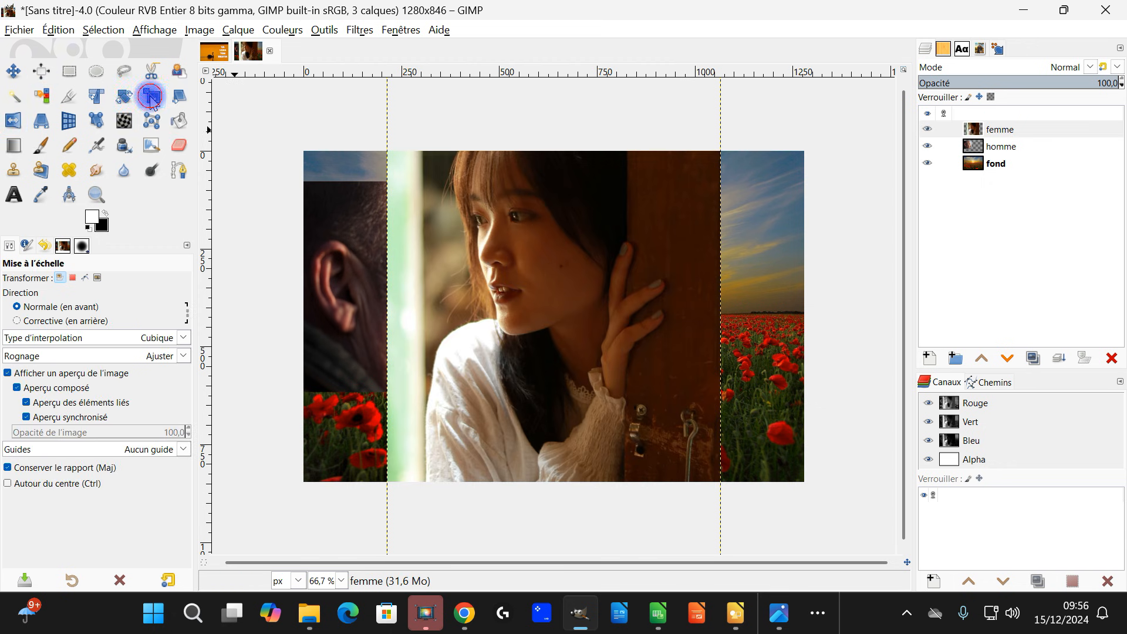
left_click(489, 256)
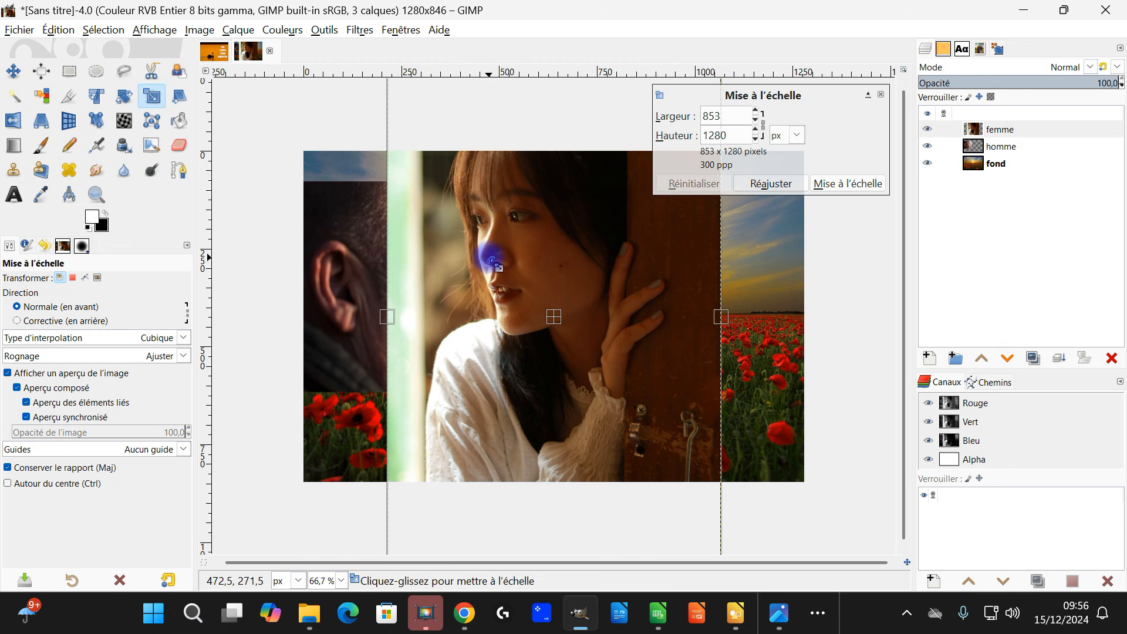
scroll(500, 314, "down", 3)
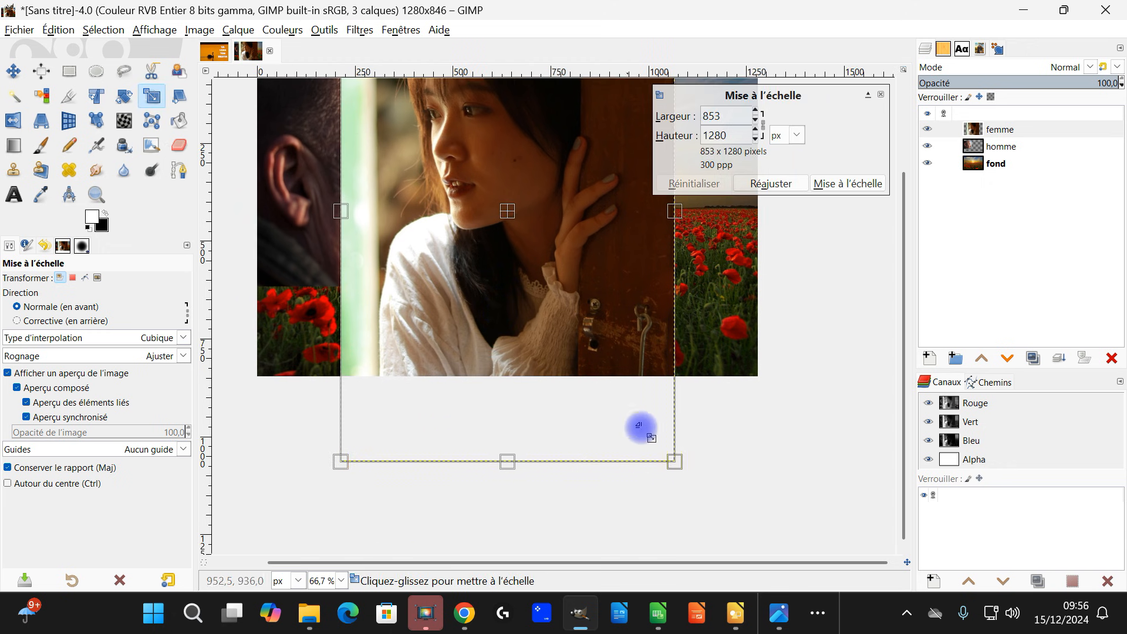
left_click_drag(675, 465, 524, 233)
scroll(519, 258, "up", 5)
scroll(520, 258, "left", 2)
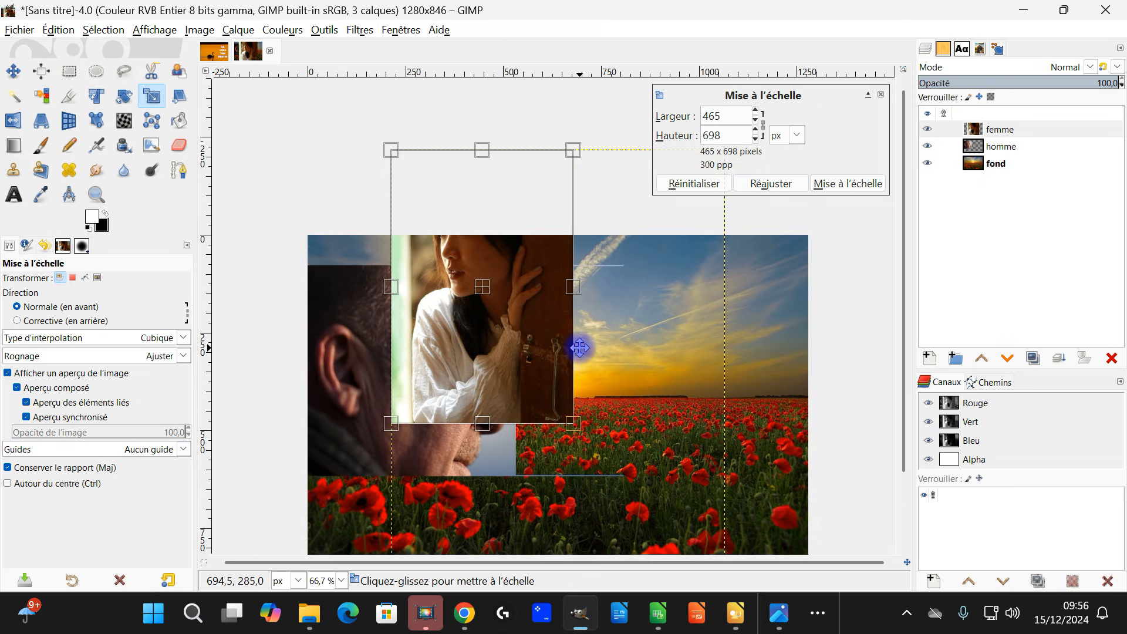
left_click_drag(483, 298, 568, 251)
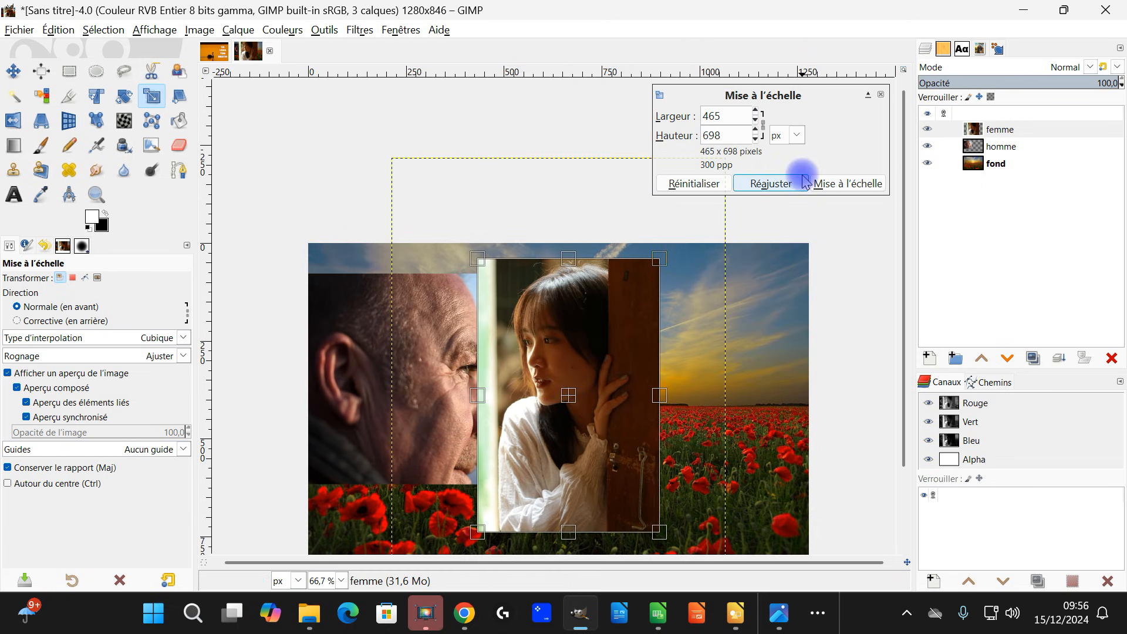
left_click(704, 183)
scroll(548, 222, "down", 4)
scroll(548, 221, "right", 2)
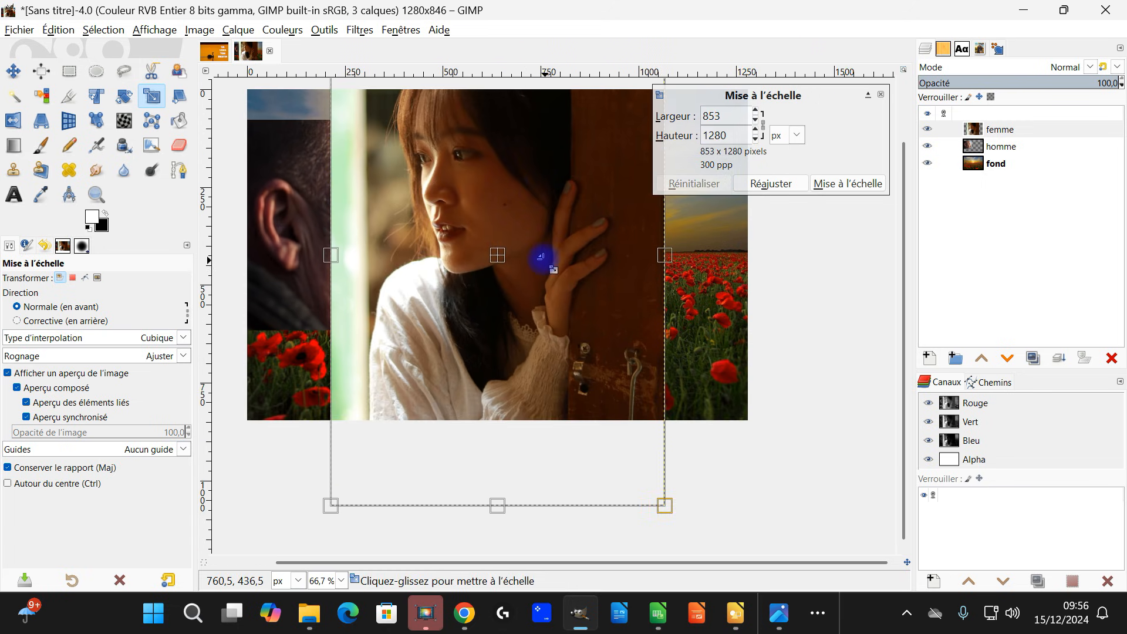
- With the Scale transformation, move the femme layer over the right part of the poppy field at full size, 853 × 1280 px, and apply it
left_click_drag(503, 259, 706, 316)
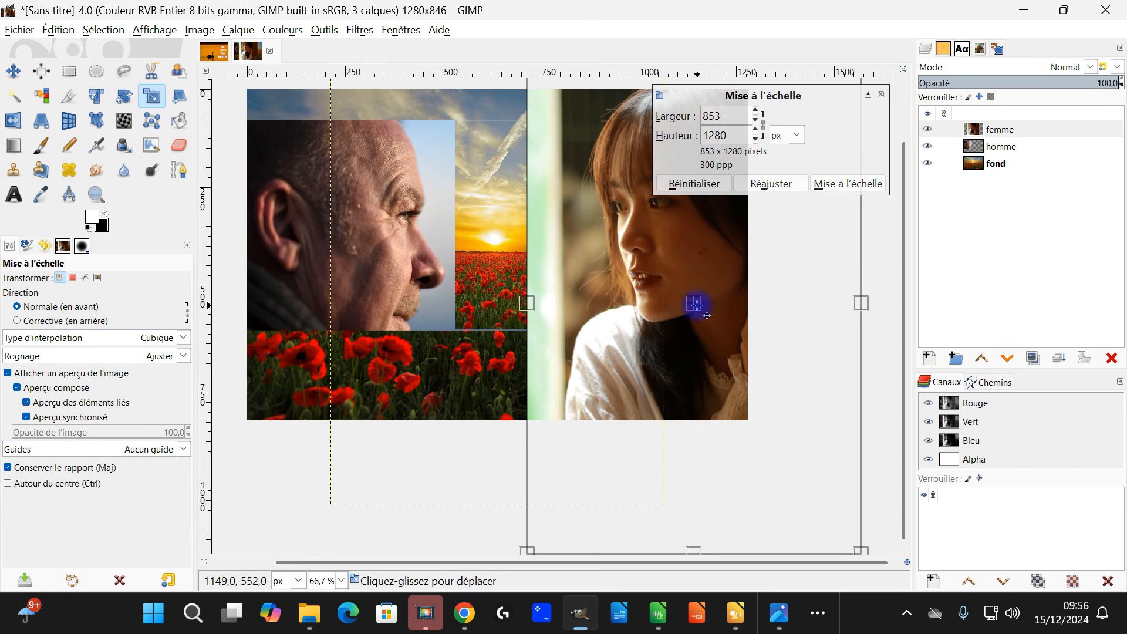
left_click(849, 183)
left_click_drag(655, 202, 681, 262)
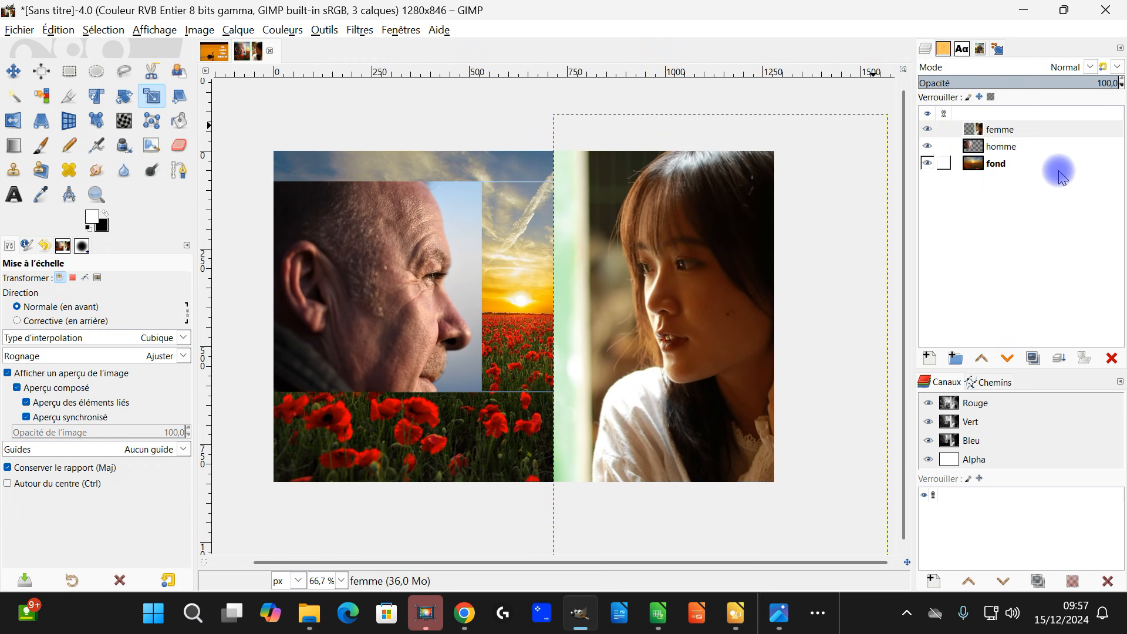
- Inspect the alpha channel options of the fond and homme layers, leaving homme active
right_click(982, 166)
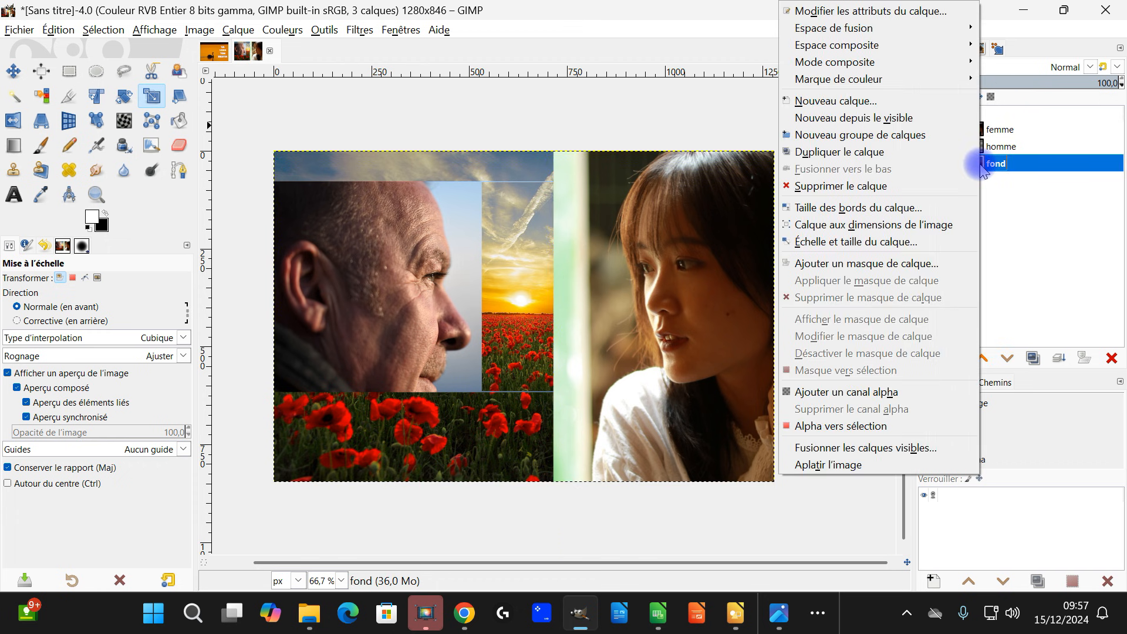
left_click(830, 407)
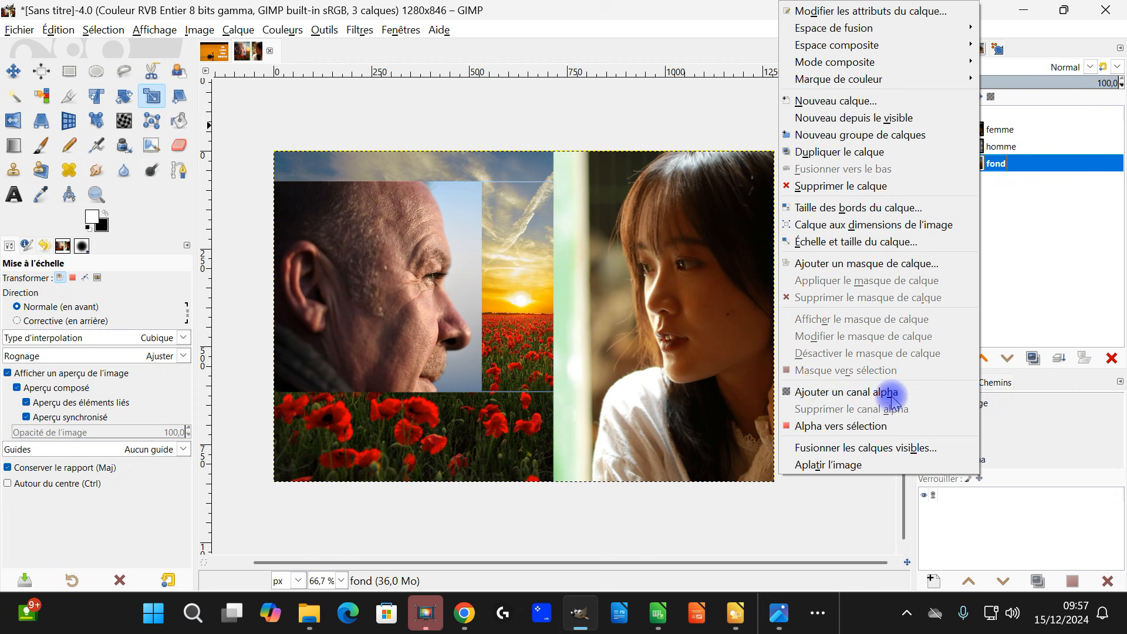
left_click(1053, 154)
right_click(1009, 151)
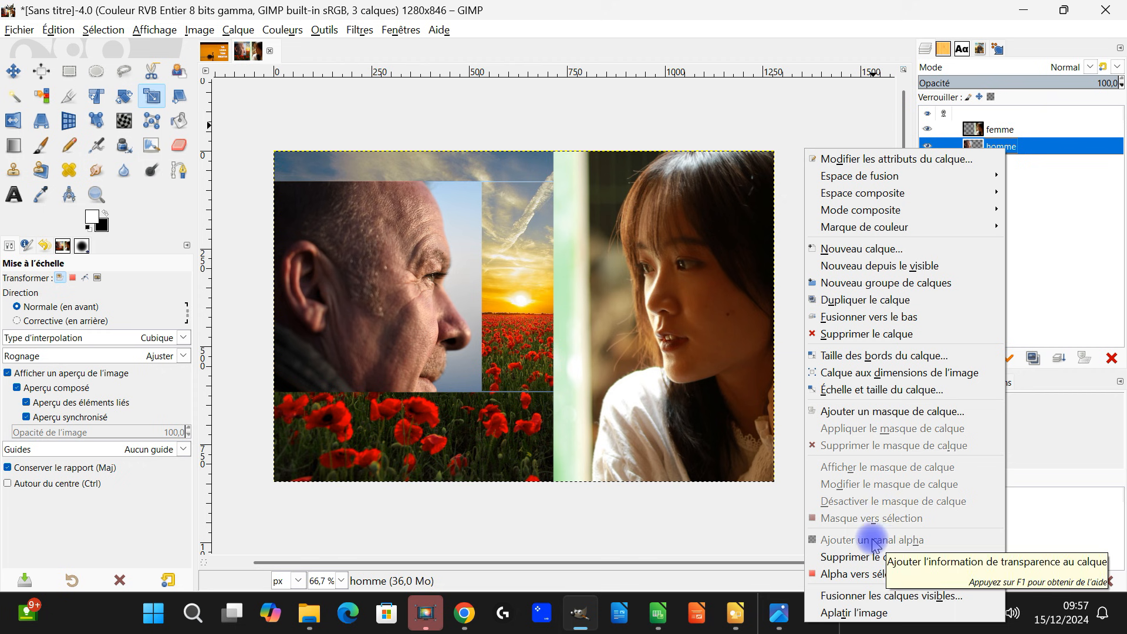
left_click(1059, 128)
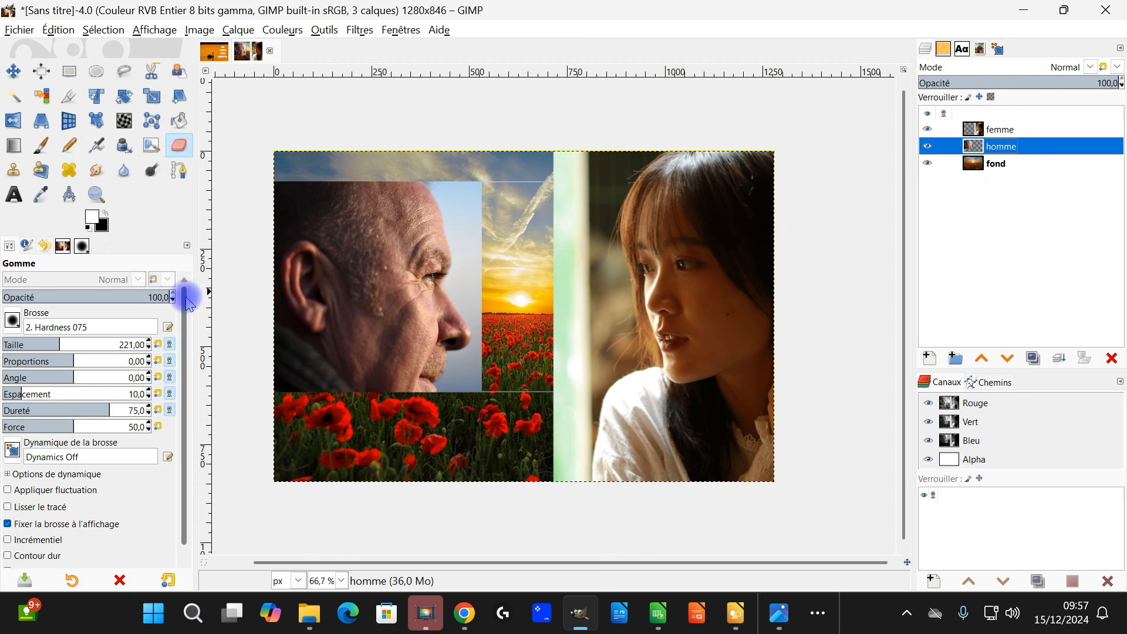
- Erase the outer part of the blue sky in front of the man's face on homme, using a 221 px Hardness 075 eraser
left_click_drag(181, 314, 202, 427)
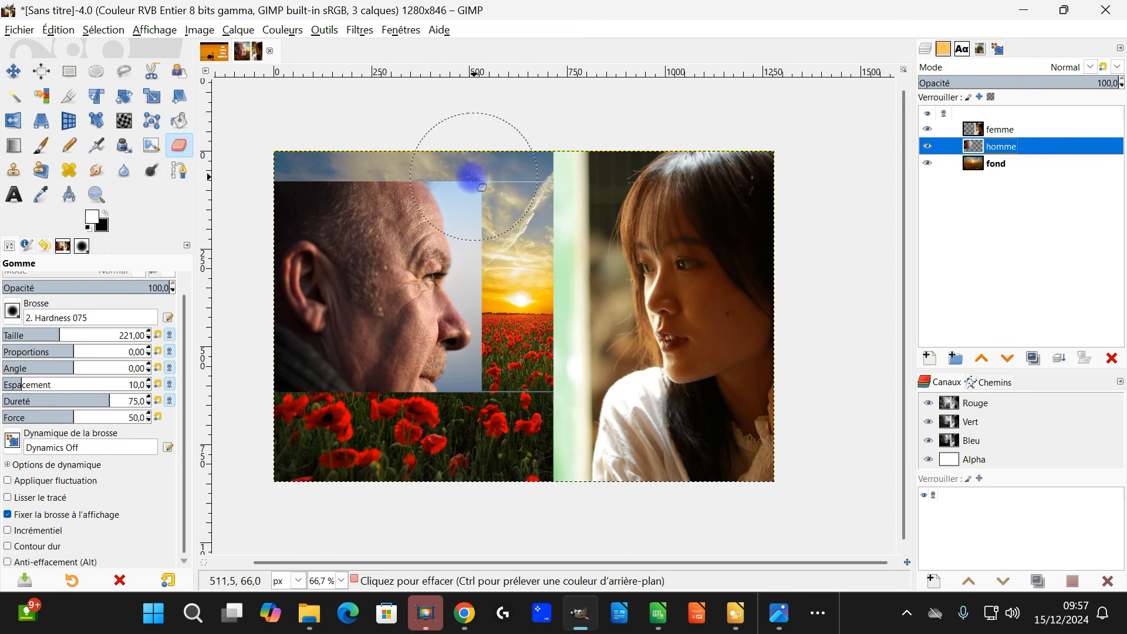
scroll(470, 178, "up", 1)
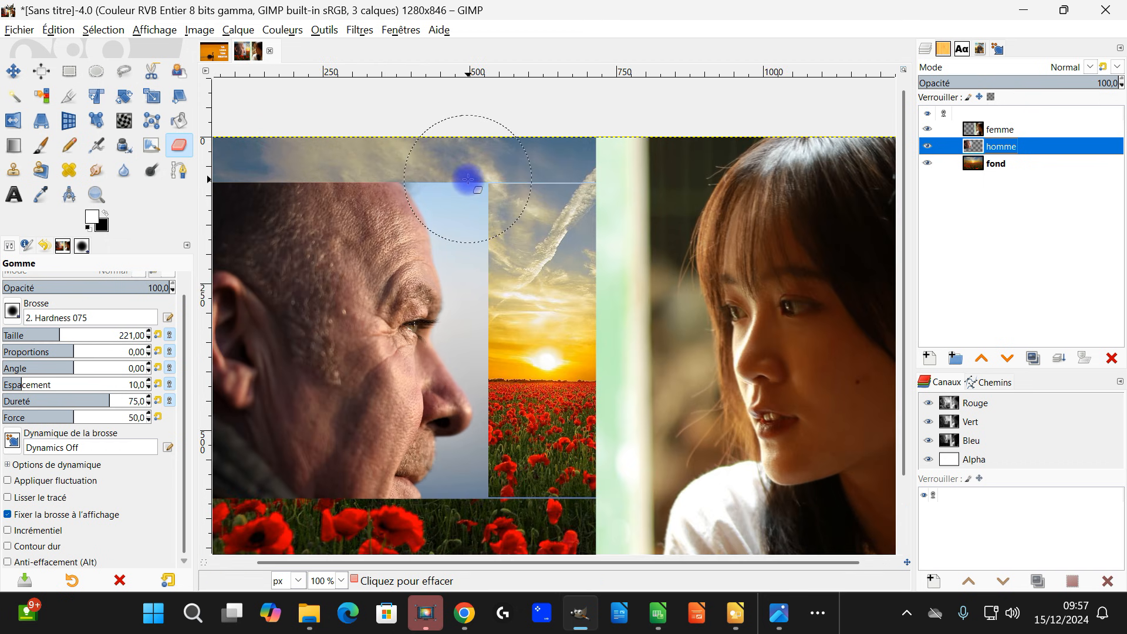
mouse_move(517, 191)
left_mouse_down()
mouse_move(542, 187)
mouse_move(539, 197)
mouse_move(494, 197)
mouse_move(466, 164)
mouse_move(487, 195)
mouse_move(533, 370)
mouse_move(542, 449)
mouse_move(531, 480)
mouse_move(506, 511)
left_mouse_up()
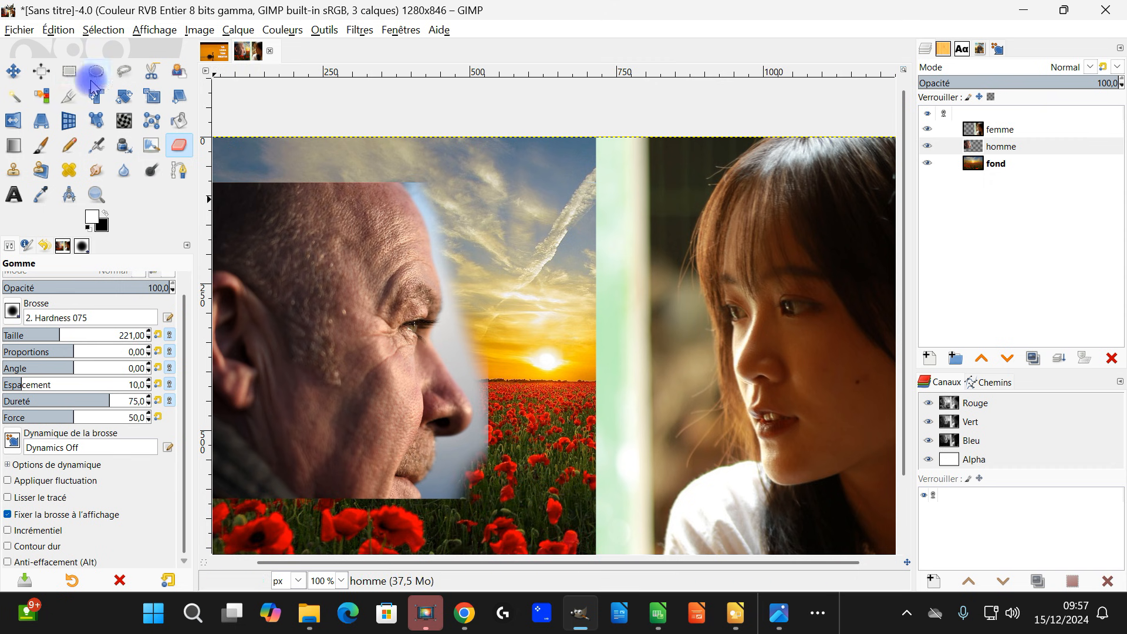
- Delete the remaining blue sky along the man's forehead, nose and mouth on homme with fuzzy selections
left_click(18, 97)
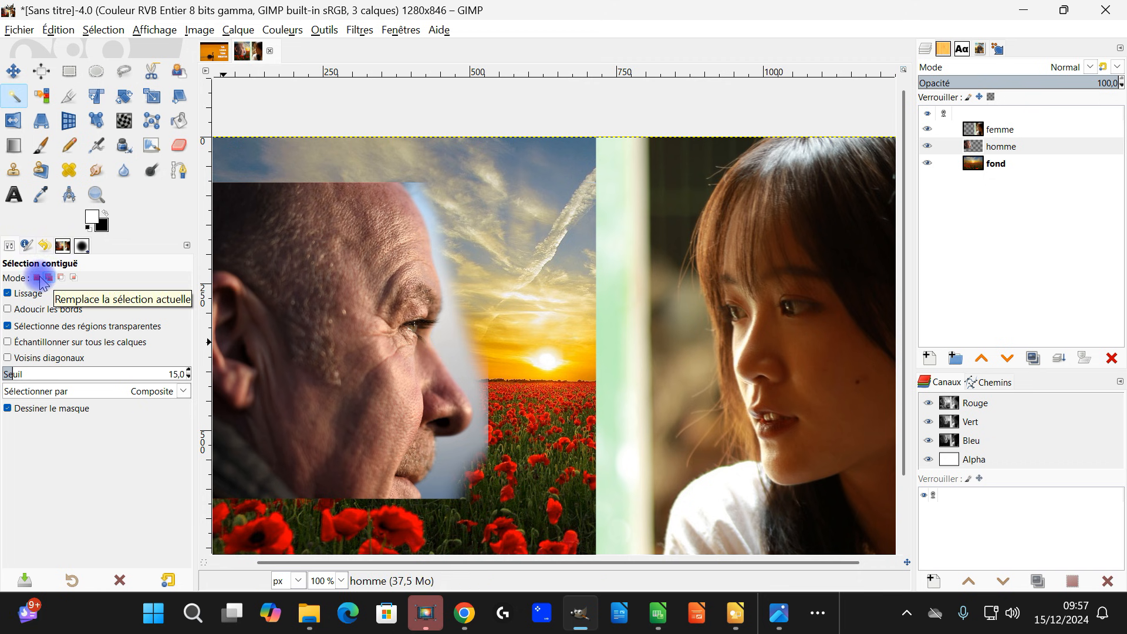
mouse_move(451, 335)
left_mouse_down()
mouse_move(464, 370)
mouse_move(457, 347)
left_mouse_up()
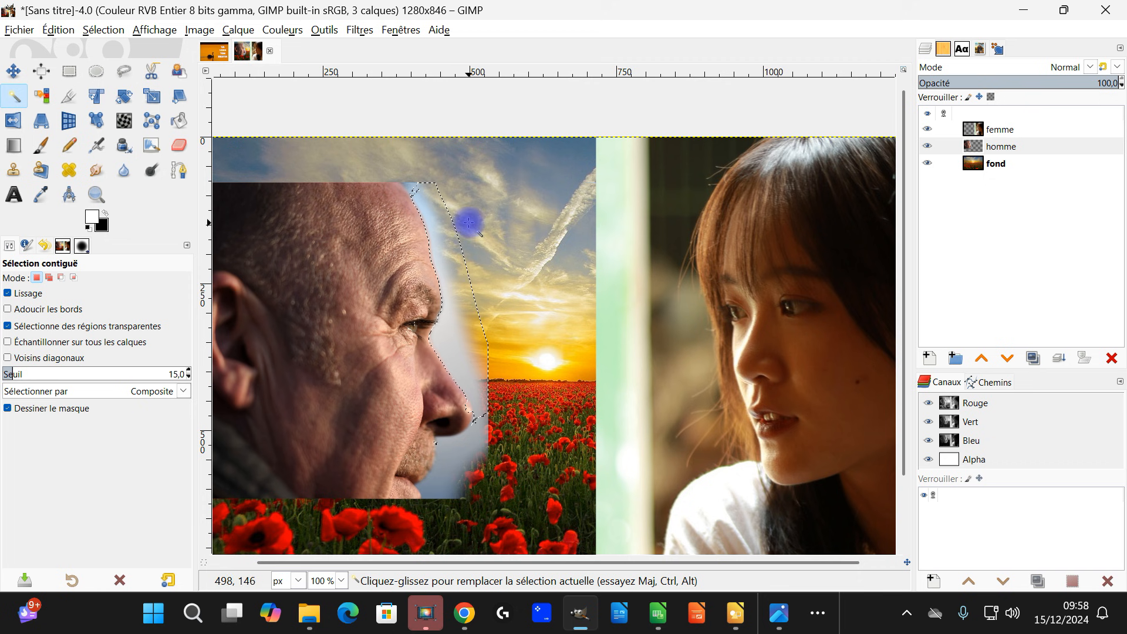
key("Delete")
mouse_move(458, 457)
left_mouse_down()
mouse_move(480, 479)
mouse_move(472, 473)
left_mouse_up()
key("Delete")
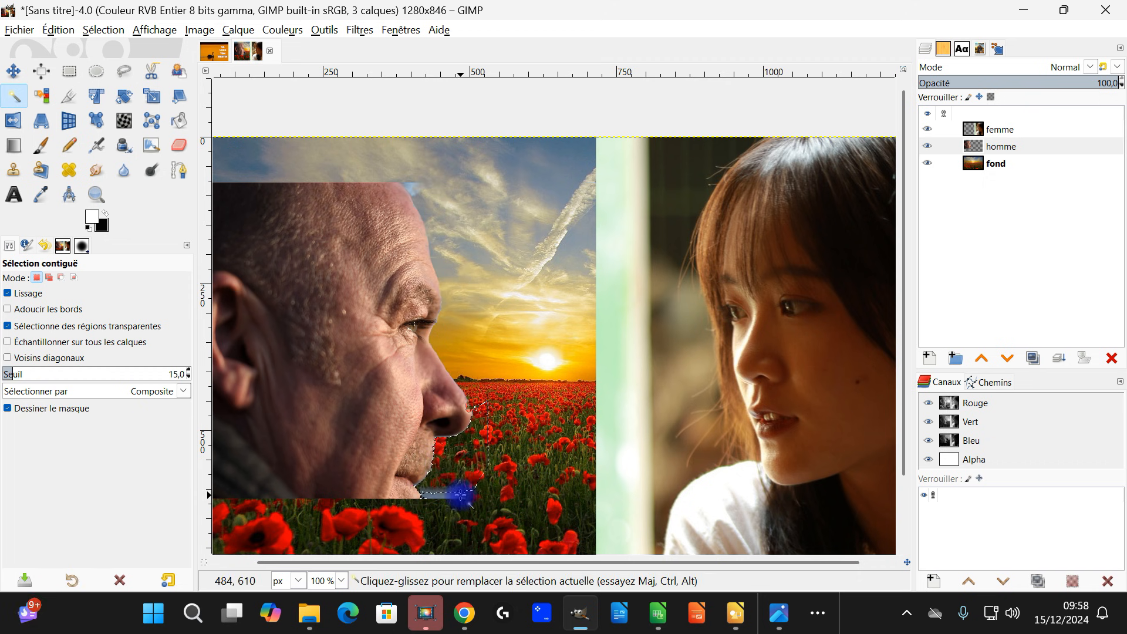
- Delete the leftover blue patches beside the man's chin and above his forehead on homme with fuzzy selections
left_click_drag(448, 494, 465, 495)
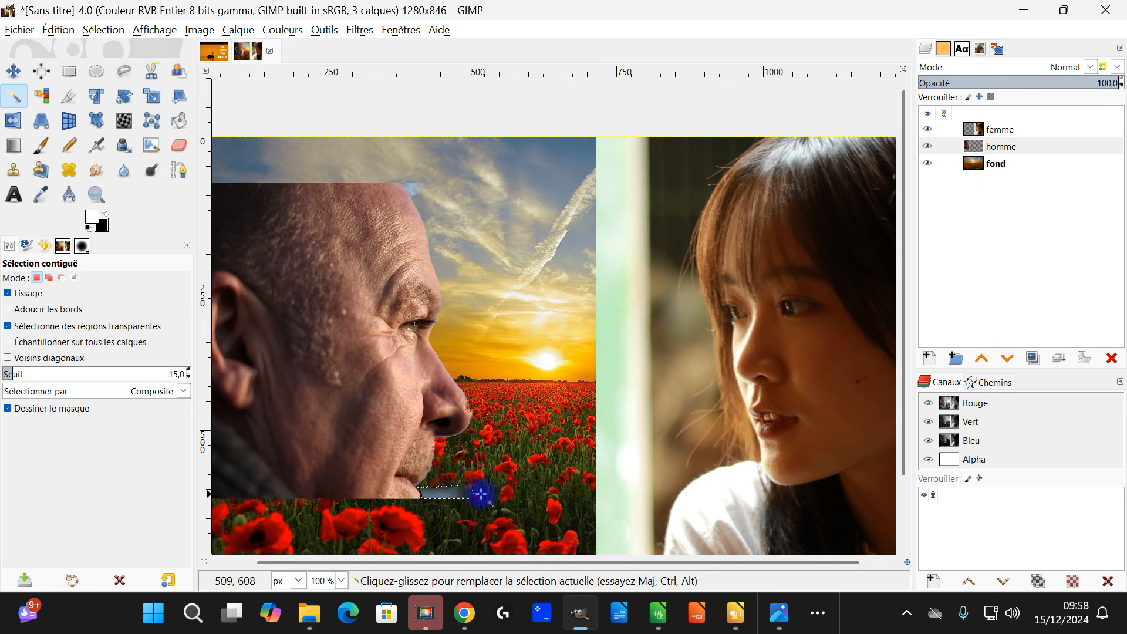
key("Delete")
left_click_drag(413, 188, 482, 230)
key("Delete")
key("Delete")
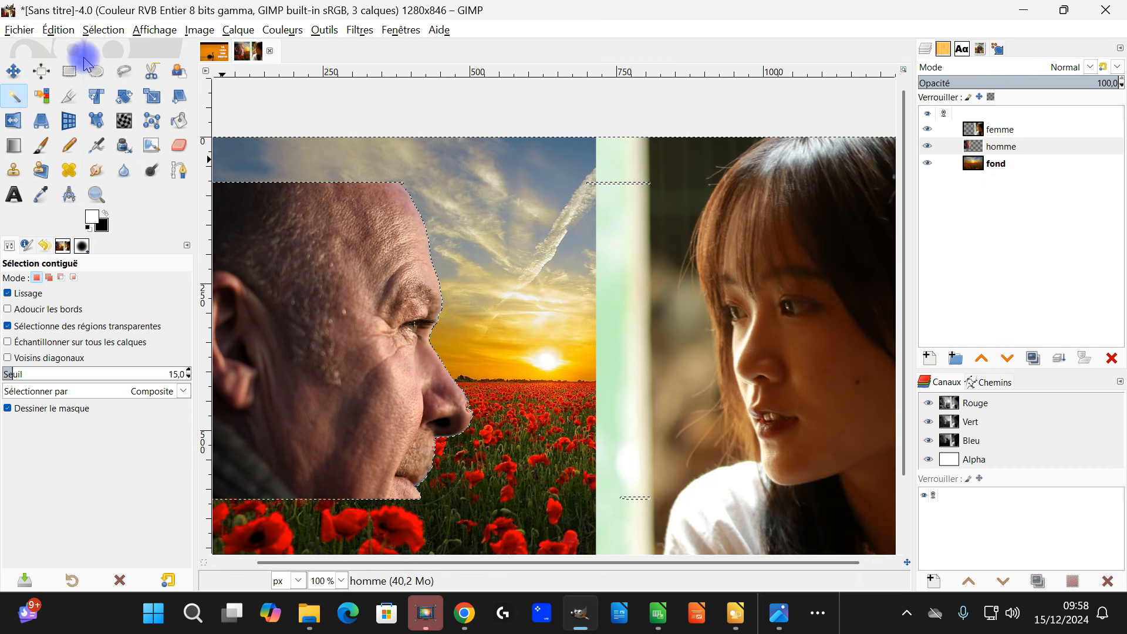
- Clear a rectangle of about 269 × 632 px at position 646, 23 on homme to remove its leftover thin lines, and deselect
left_click(70, 71)
left_click_drag(555, 151, 713, 520)
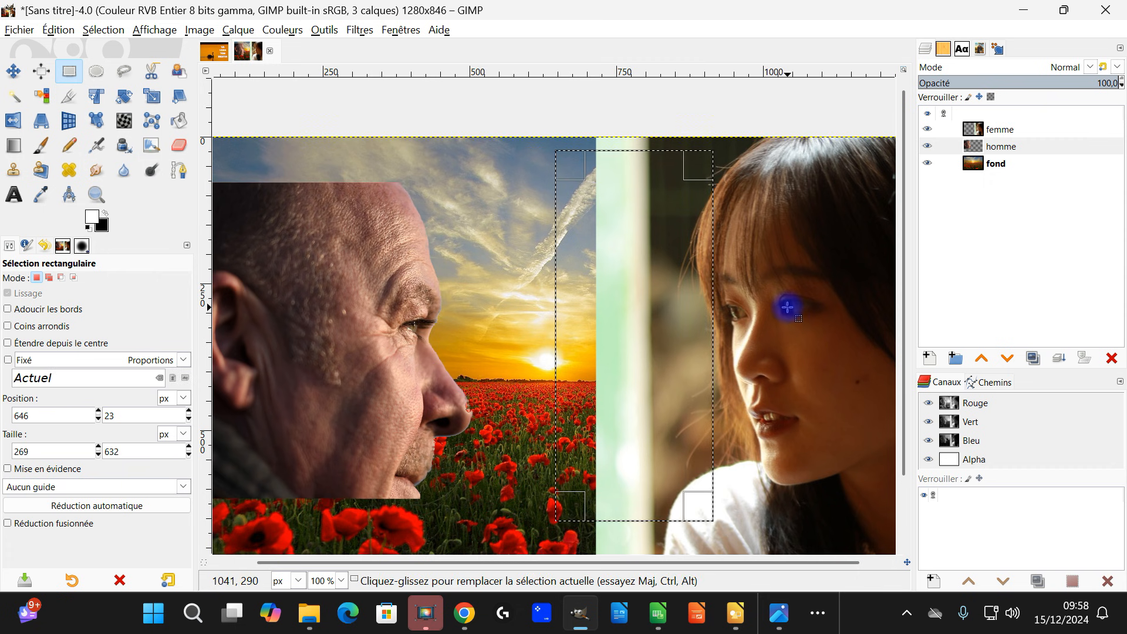
key("Delete")
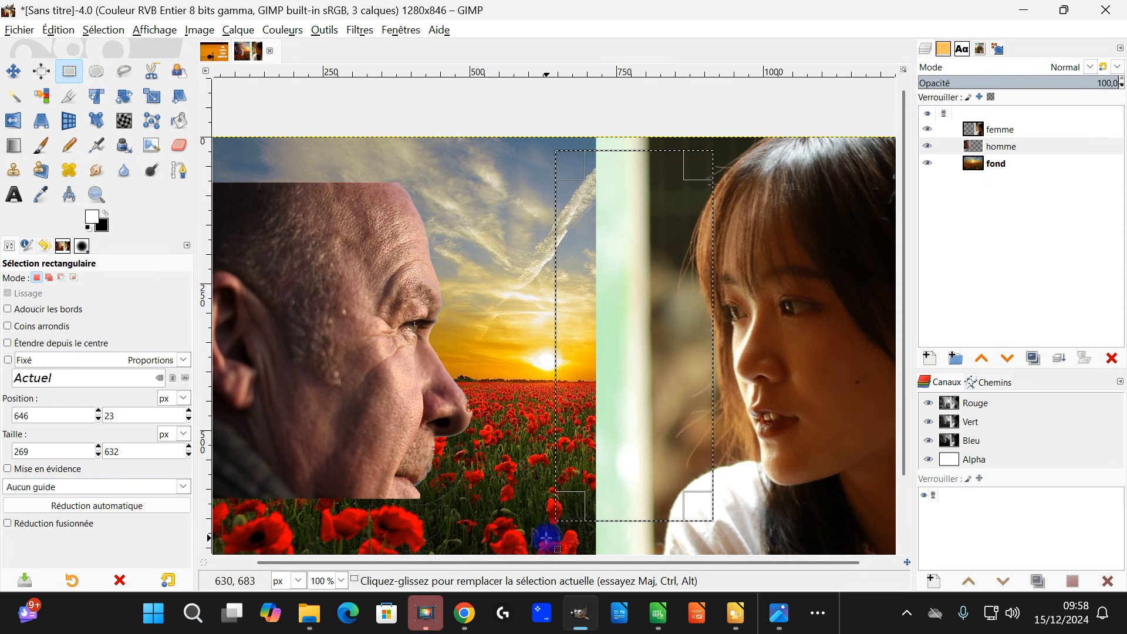
scroll(543, 488, "down", 1)
scroll(543, 489, "down", 1)
scroll(536, 462, "up", 1)
left_click_drag(542, 362, 521, 290)
left_click(595, 144)
left_click_drag(519, 332, 460, 289)
- Try a rectangular selection over the pale green strip on the femme layer, and deselect
left_click(982, 131)
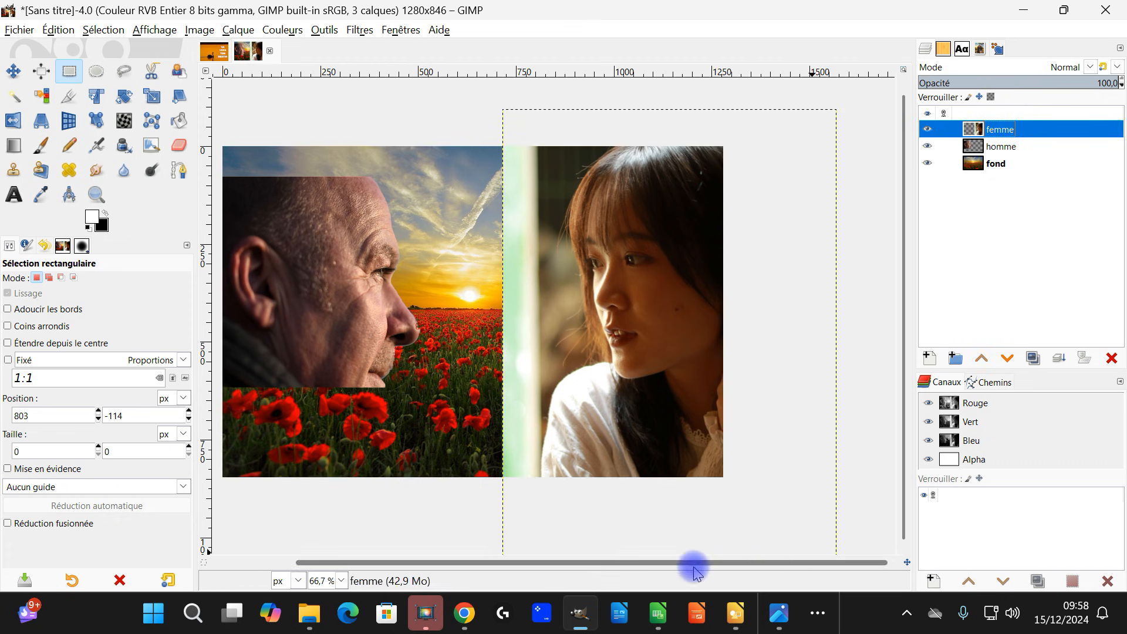
left_click_drag(446, 115, 535, 533)
left_click(743, 272)
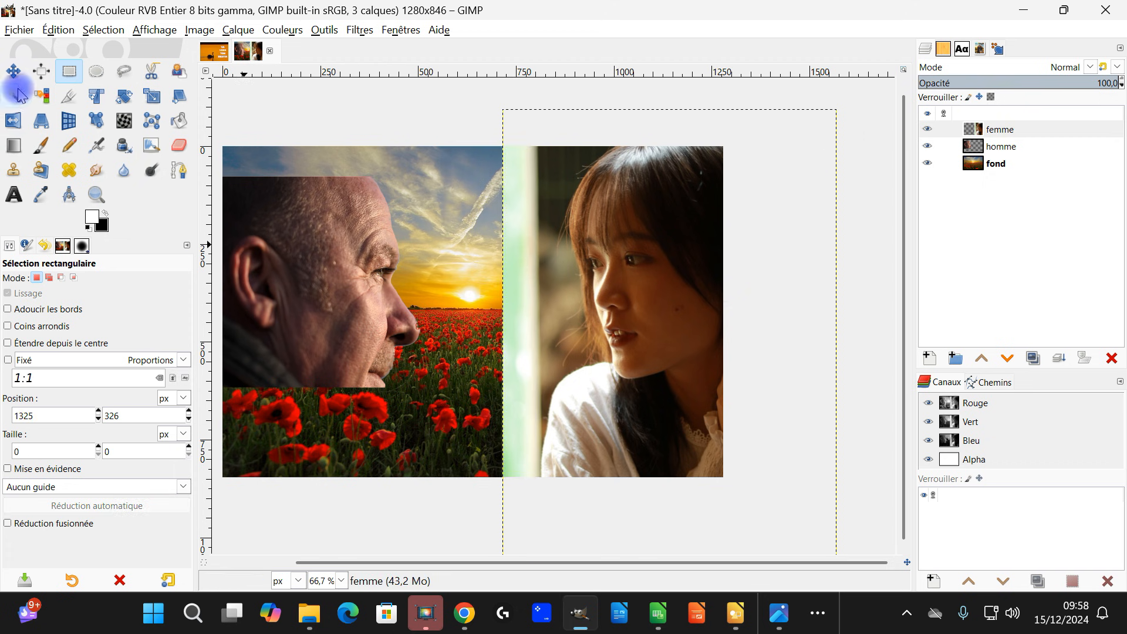
- Move the femme layer down by a few pixels with the Move tool
left_click(13, 71)
mouse_move(631, 210)
left_mouse_down()
mouse_move(608, 221)
mouse_move(634, 217)
left_mouse_up()
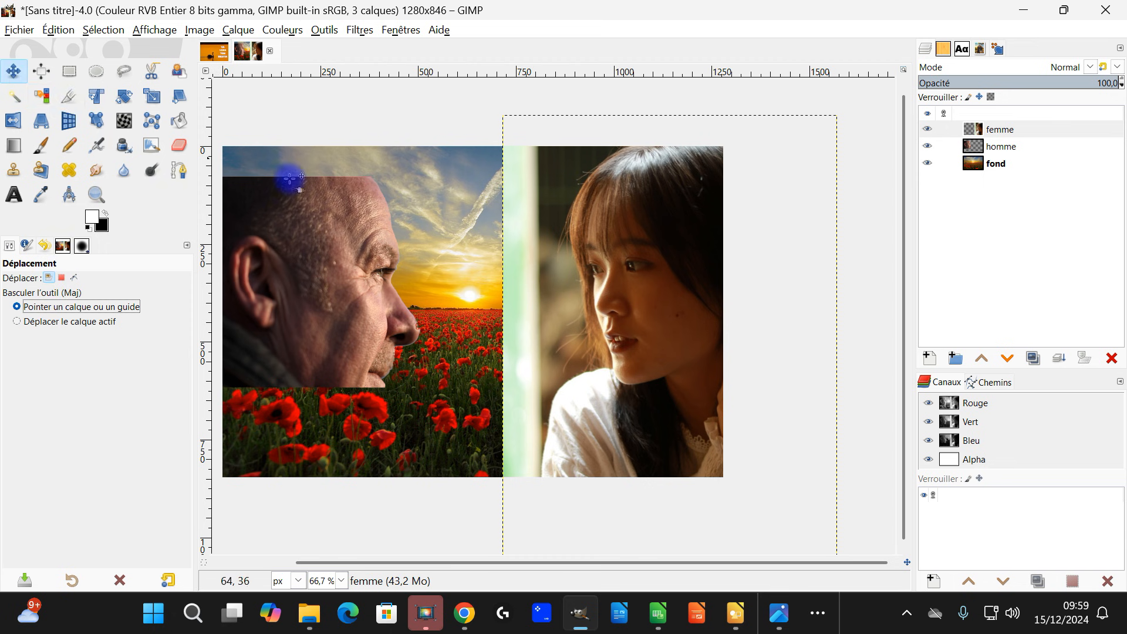
scroll(383, 214, "left", 2)
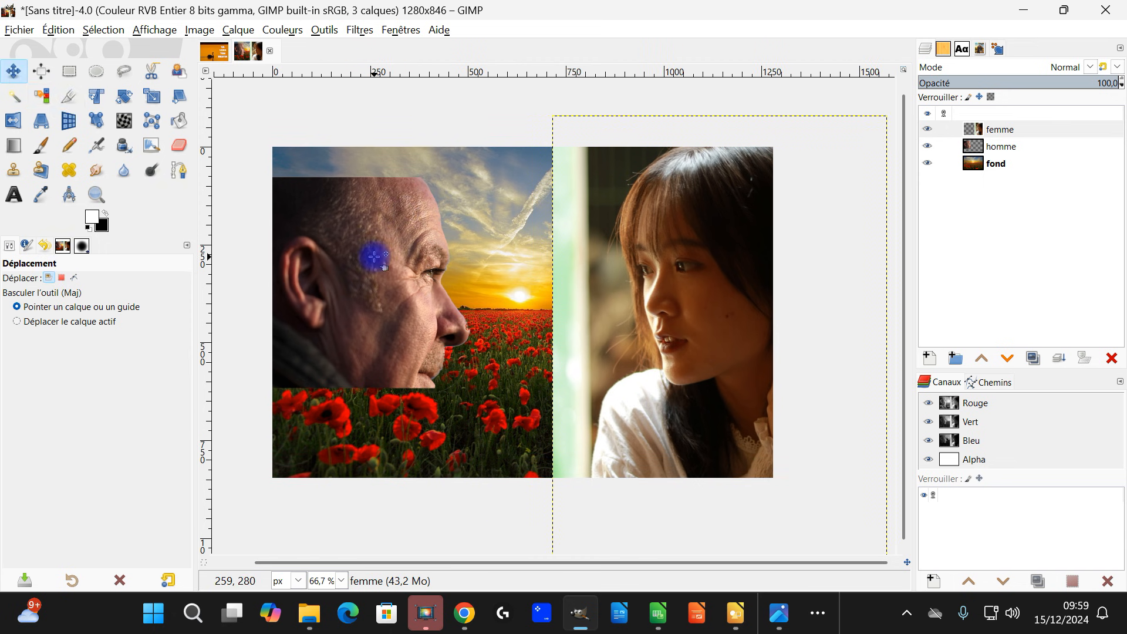
- Switch the active layer between homme and femme by picking the man's face on the canvas with the Move tool
left_click(373, 257)
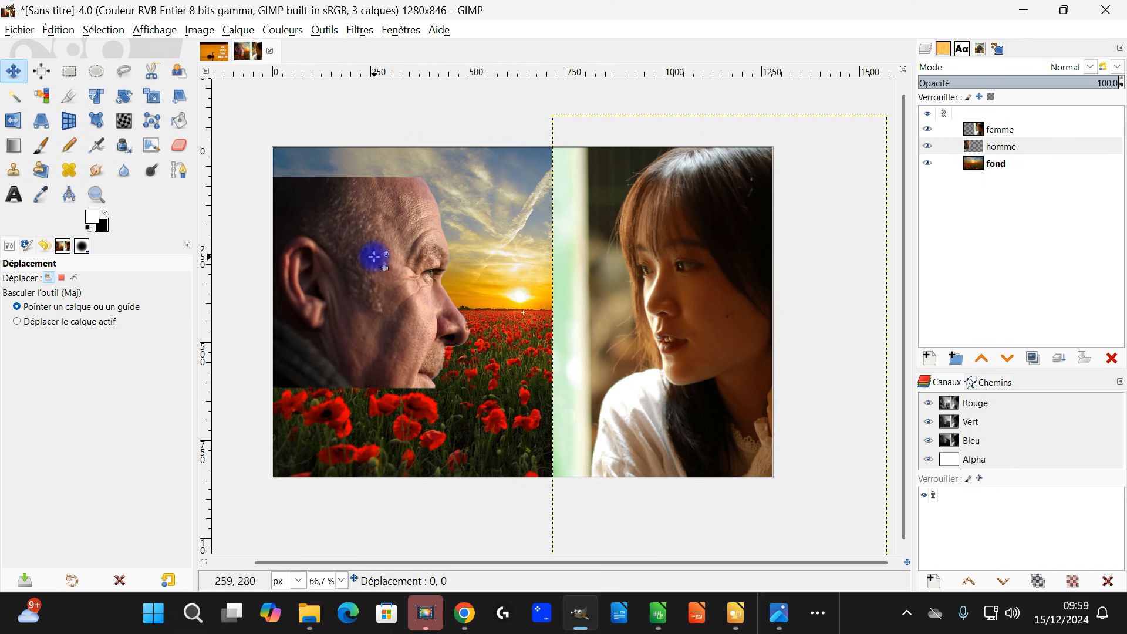
left_click_drag(559, 243, 674, 227)
left_click(493, 237)
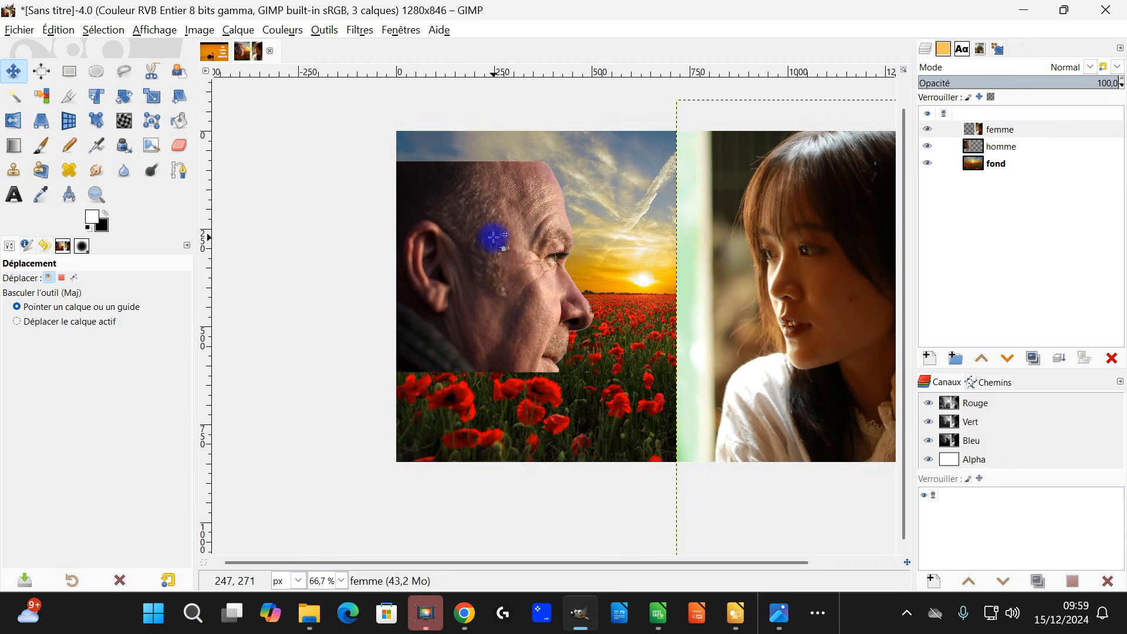
left_click(493, 237)
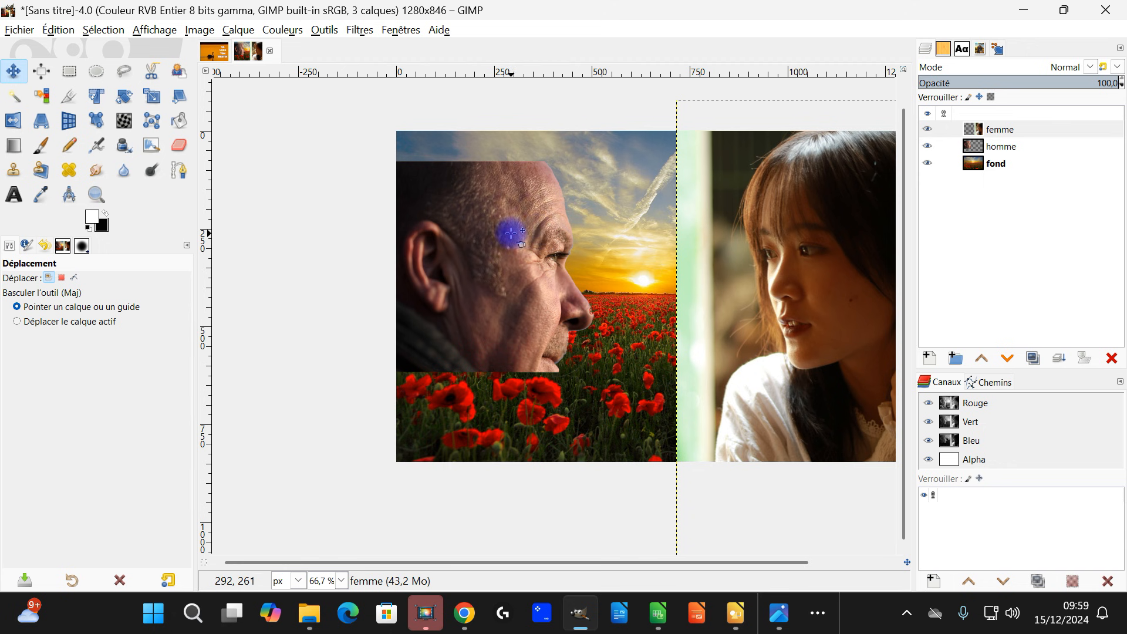
left_click(510, 233)
key("Page_Up")
left_click(511, 233)
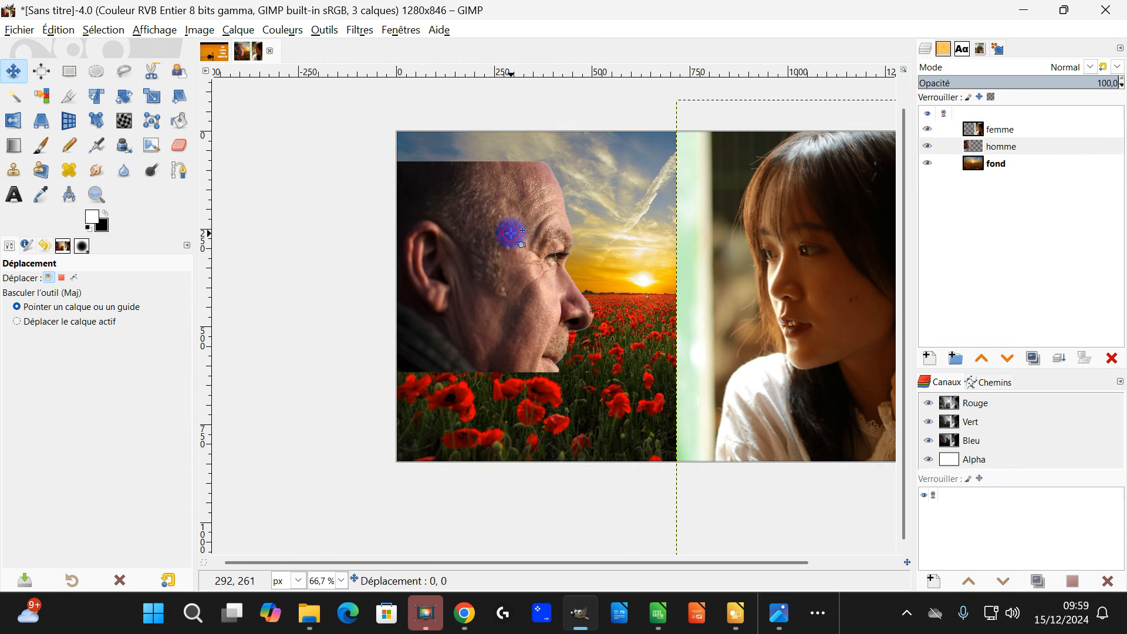
key("Page_Up")
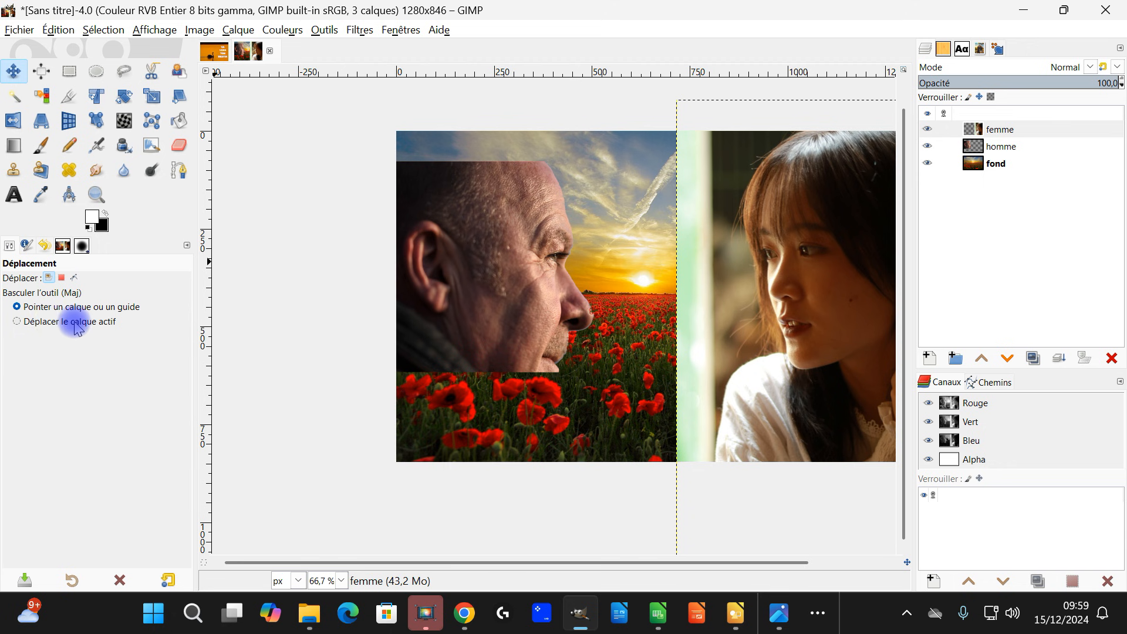
- Add a transparent 1280 × 846 px layer named rectangle above fond, fill a rectangular selection on it with white, and deselect
left_click(999, 154)
left_click(995, 164)
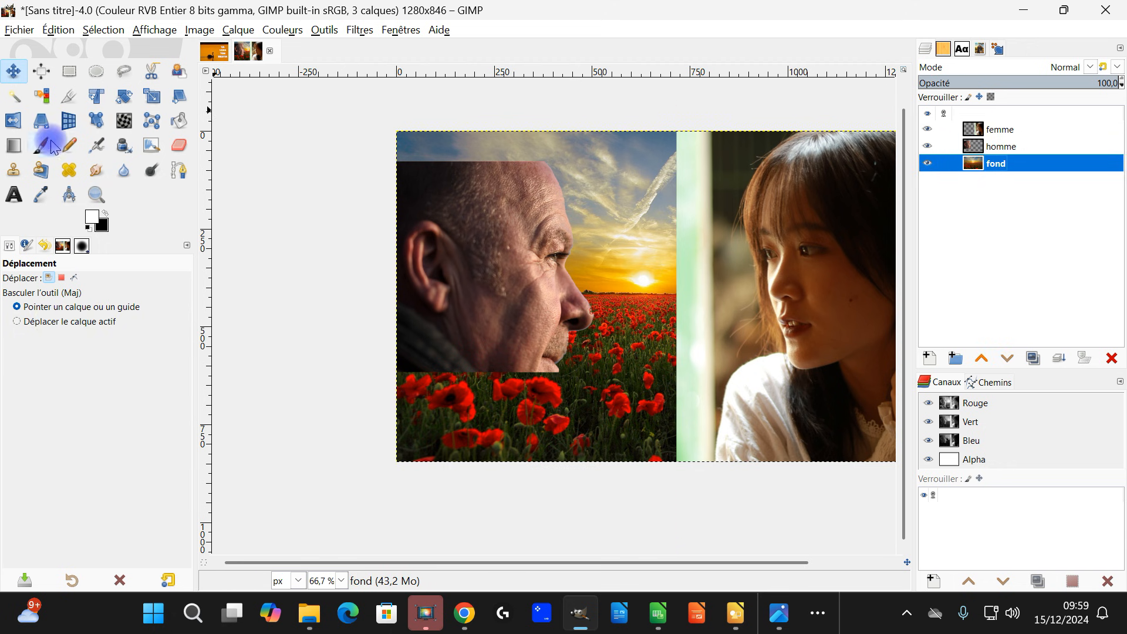
left_click(69, 71)
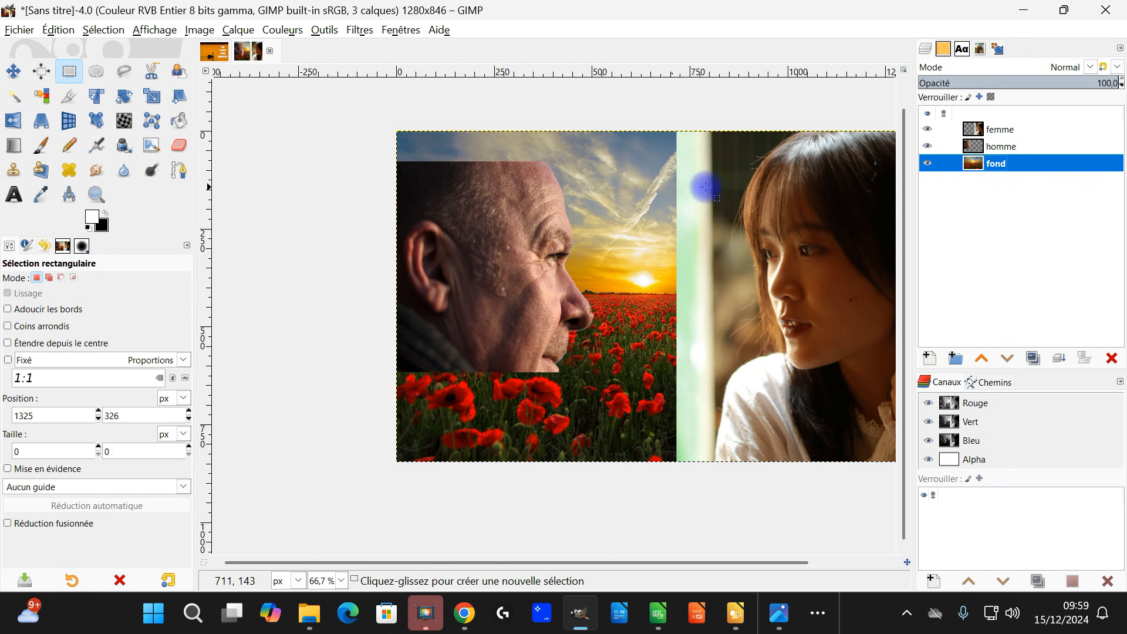
left_click(929, 358)
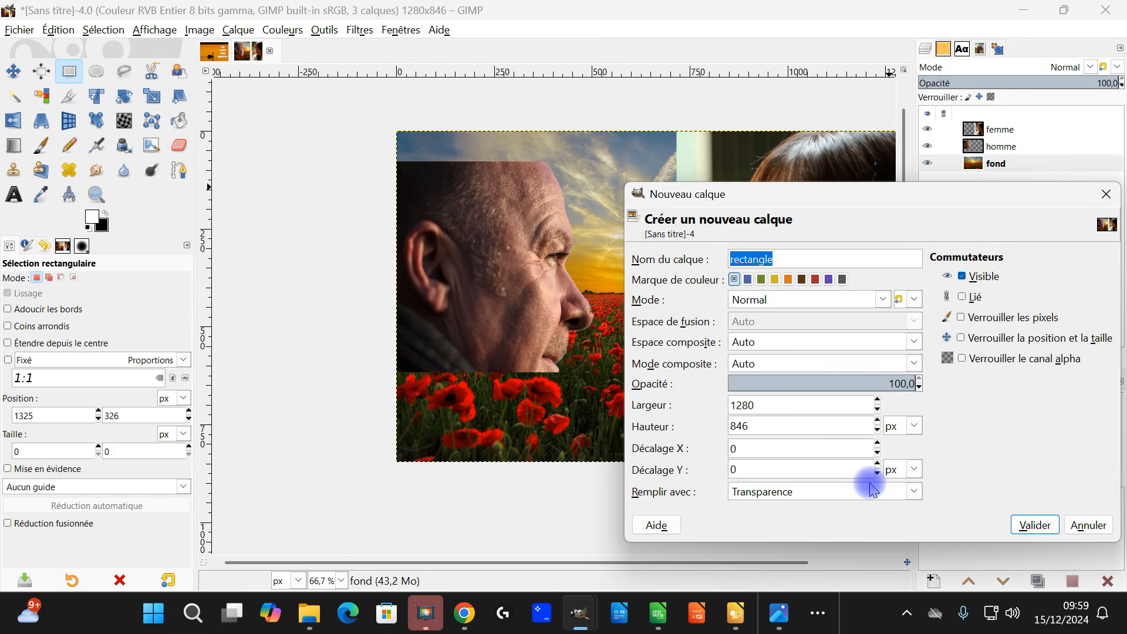
left_click(1033, 526)
left_click_drag(440, 206, 564, 305)
left_click_drag(103, 221, 505, 244)
left_click(335, 138)
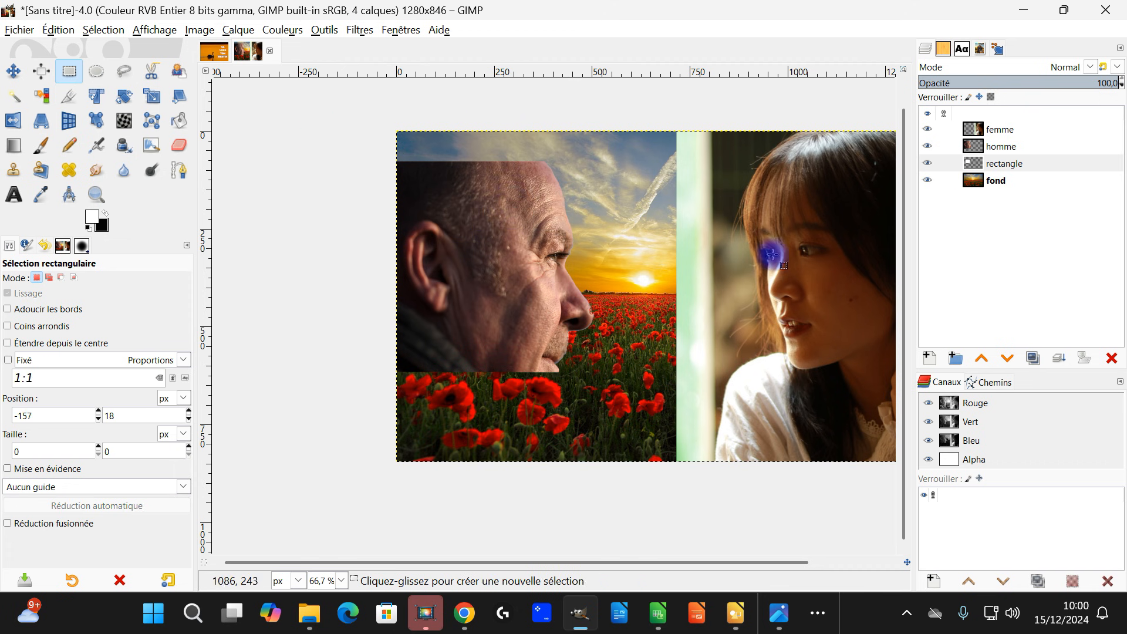
- Hide the homme layer to check the white rectangle behind it, show homme again, and make the rectangle layer active
left_click(927, 147)
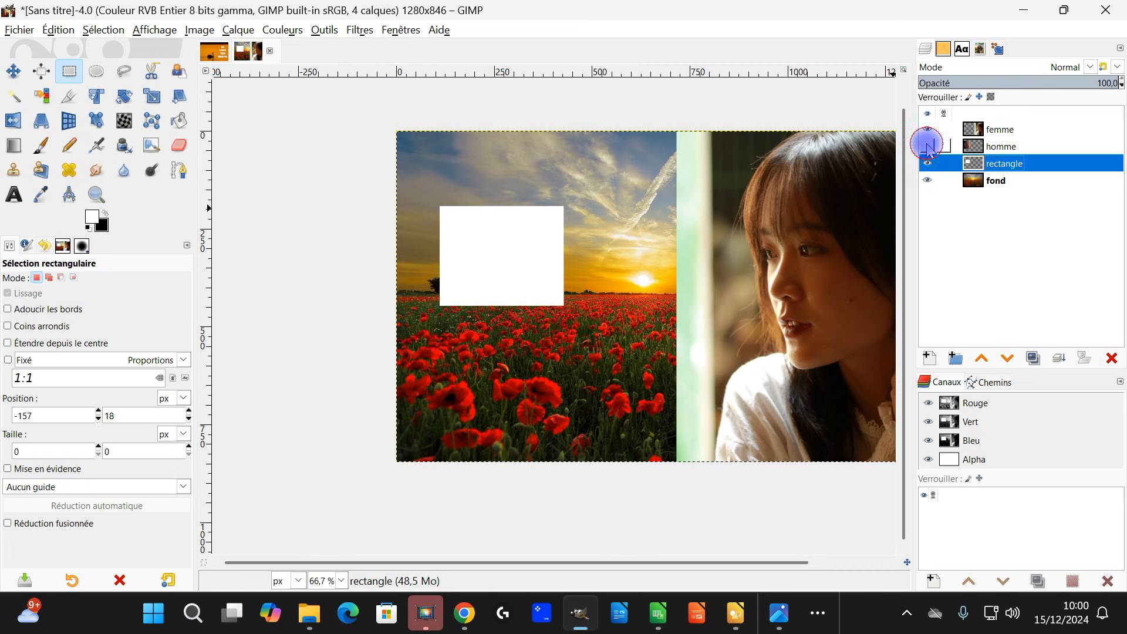
left_click(927, 146)
left_click(1003, 162)
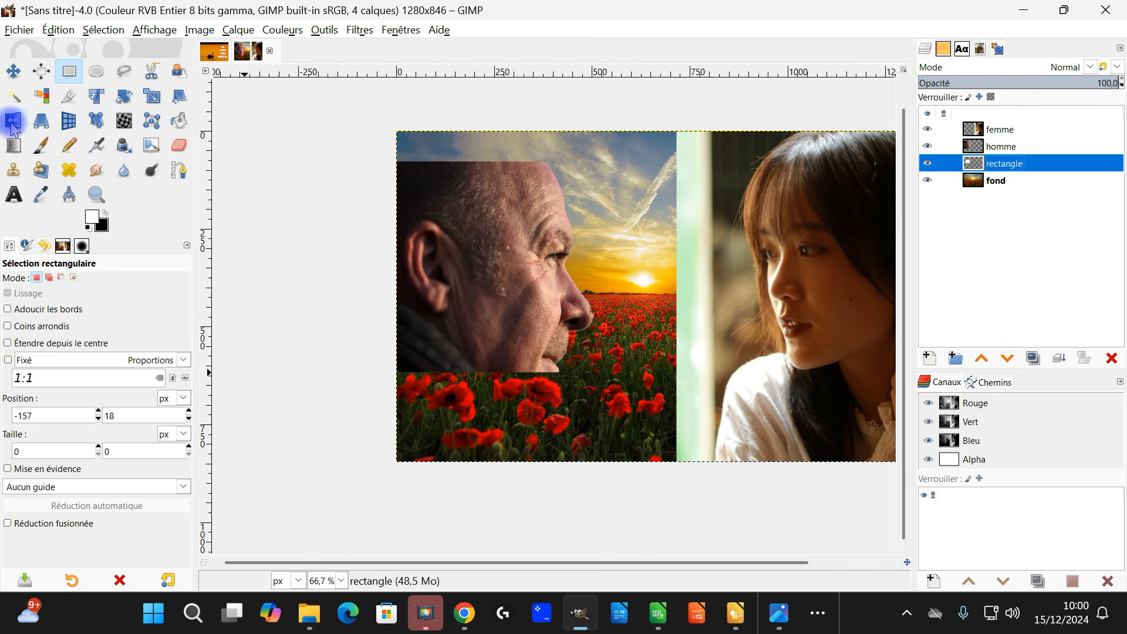
- Move the rectangle layer down and to the right behind the man using the move-active-layer option, and delete that layer
left_click(14, 72)
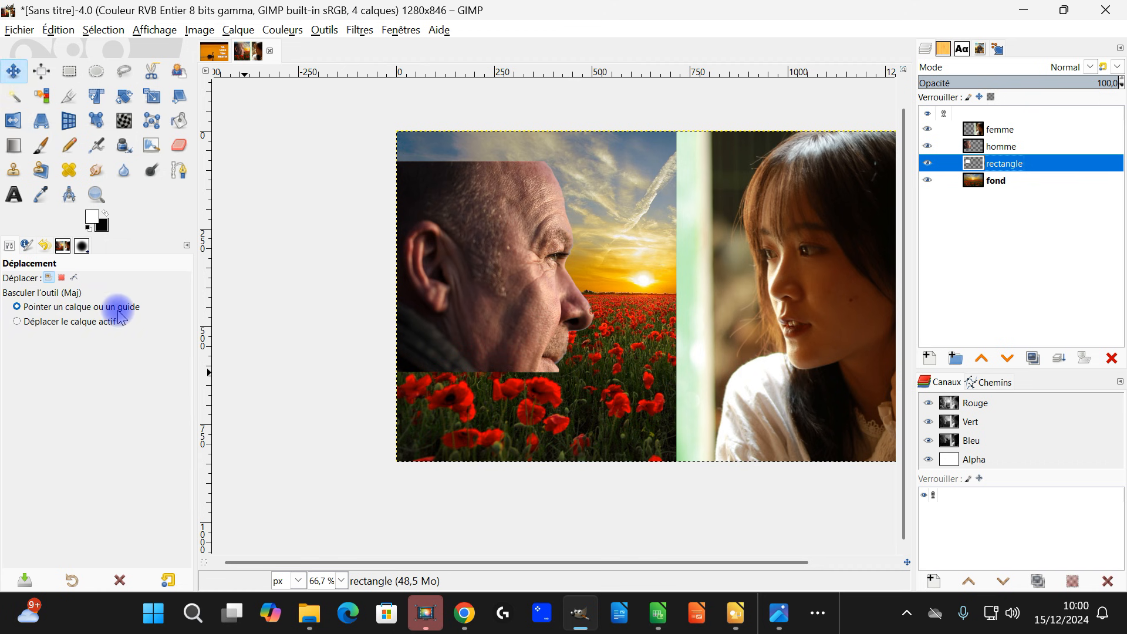
left_click(508, 250)
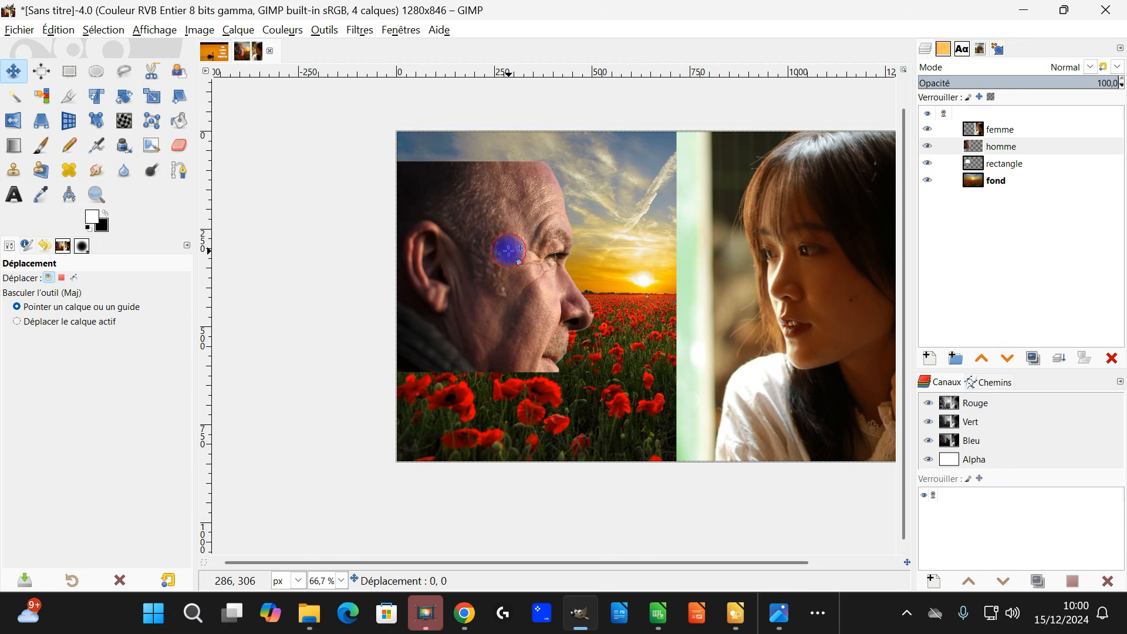
left_click(1055, 169)
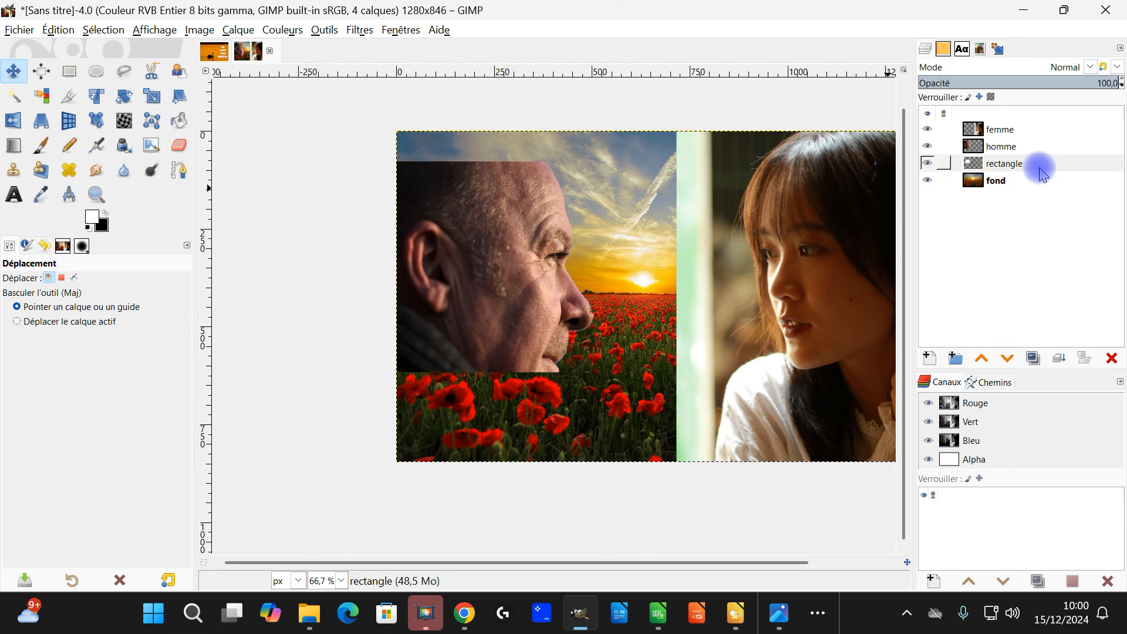
left_click(75, 322)
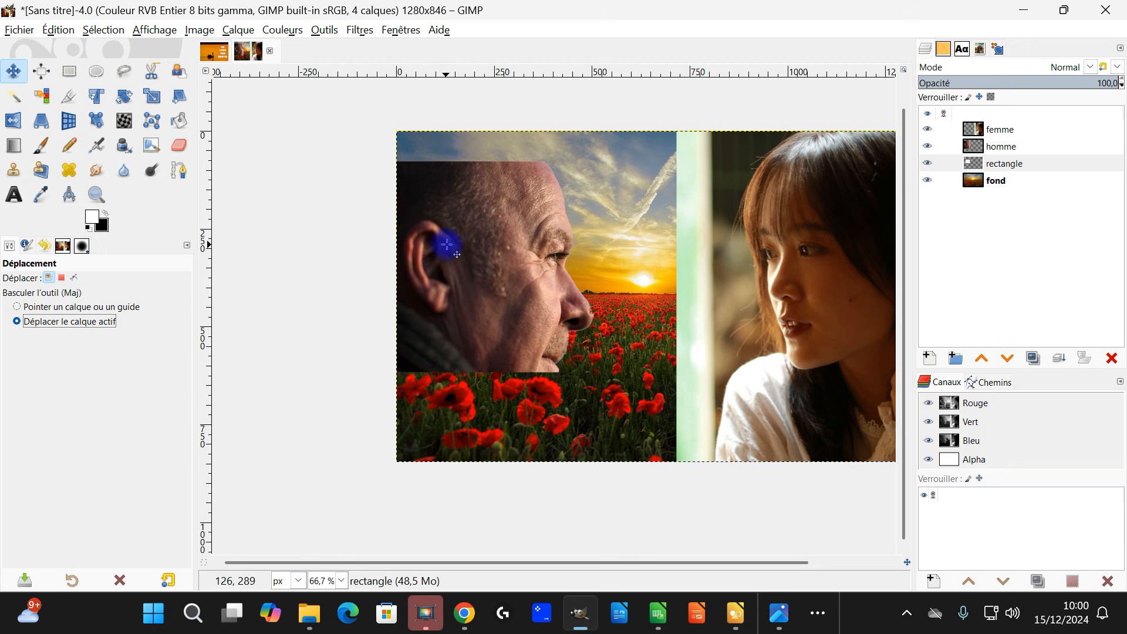
left_click_drag(518, 236, 561, 339)
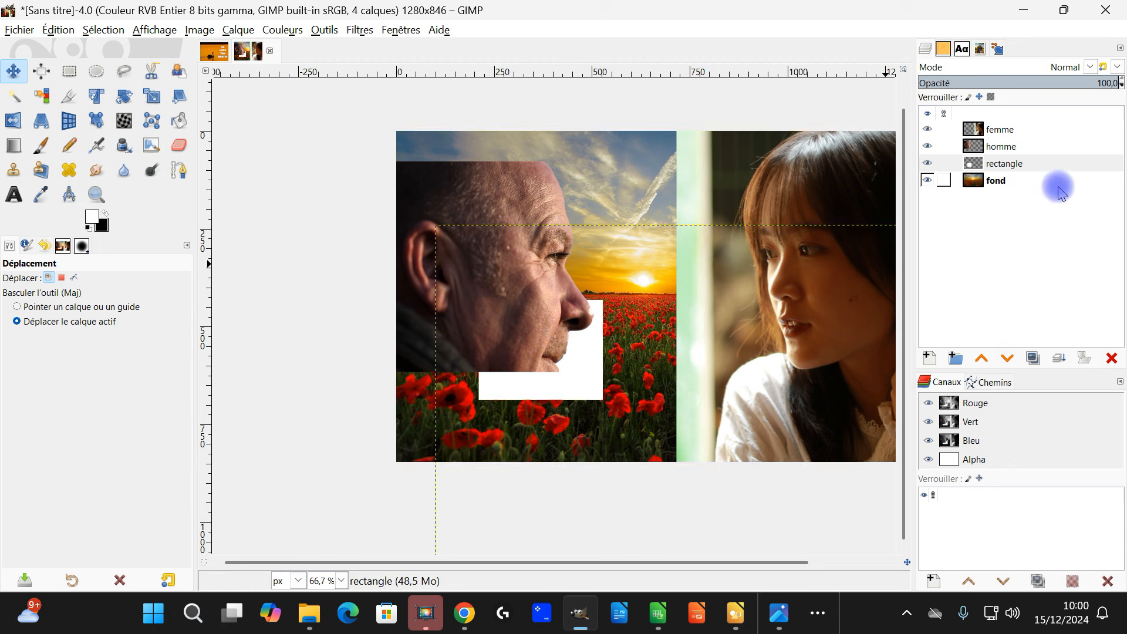
left_click(1110, 358)
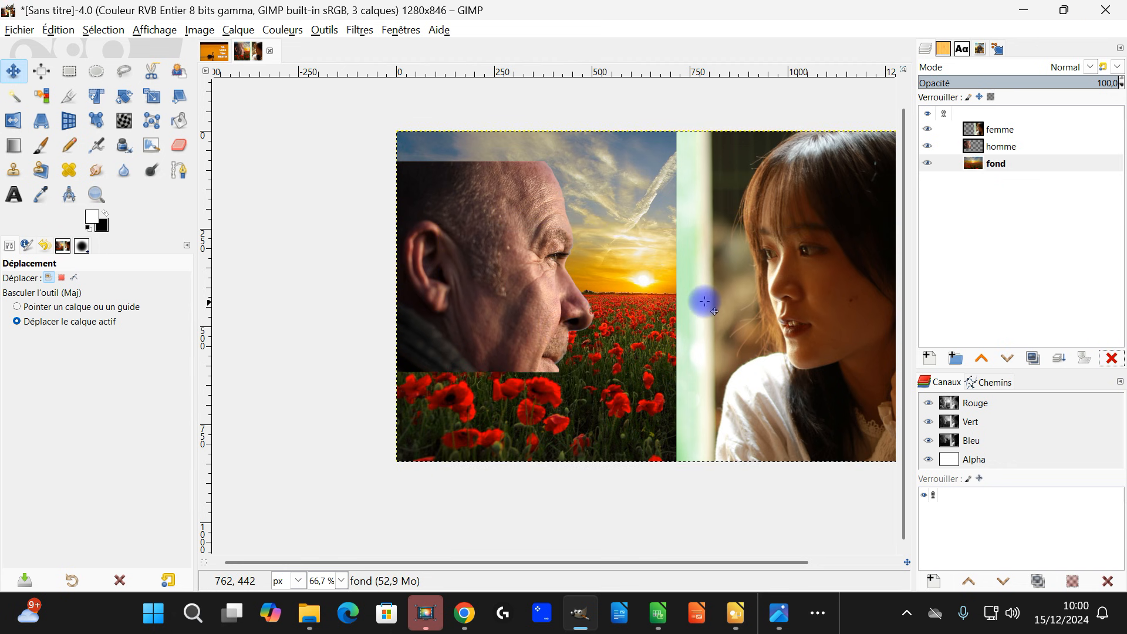
- Set the Move tool back to picking a layer or guide and shift the homme layer slightly to the left
left_click_drag(628, 286, 635, 278)
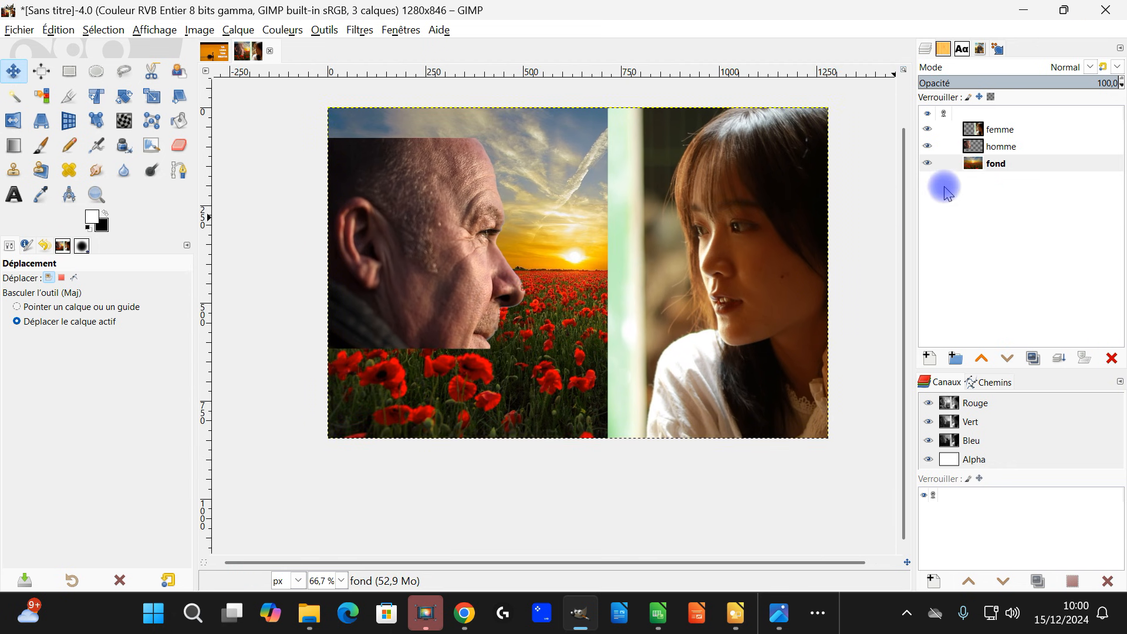
left_click(1003, 128)
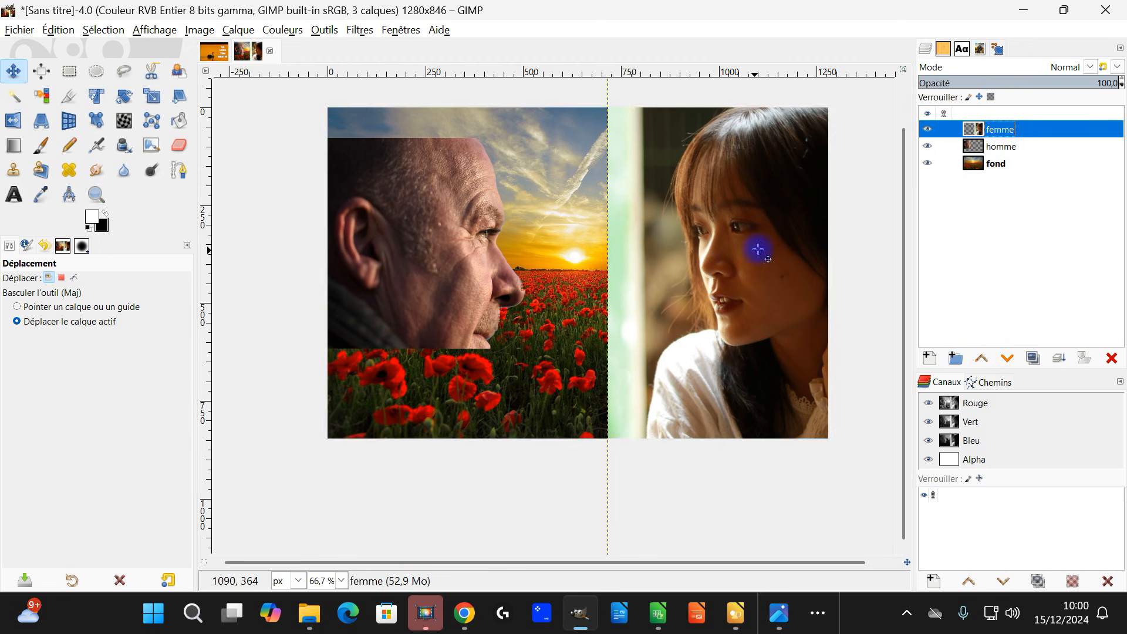
left_click(1003, 145)
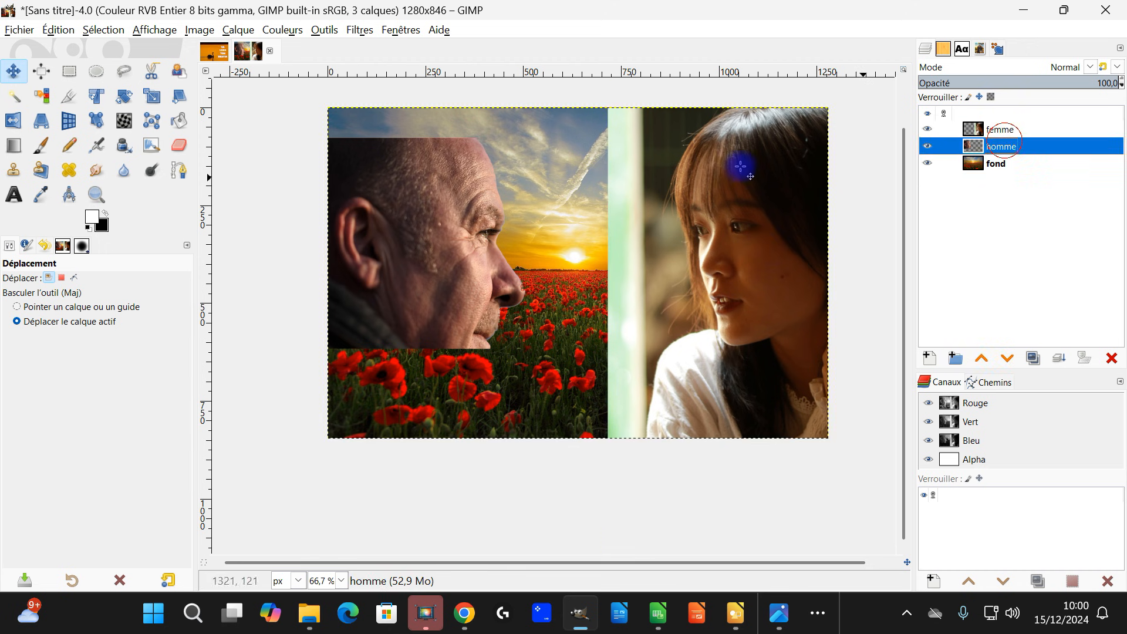
left_click(61, 300)
left_click_drag(448, 237, 422, 236)
left_click_drag(652, 270, 575, 259)
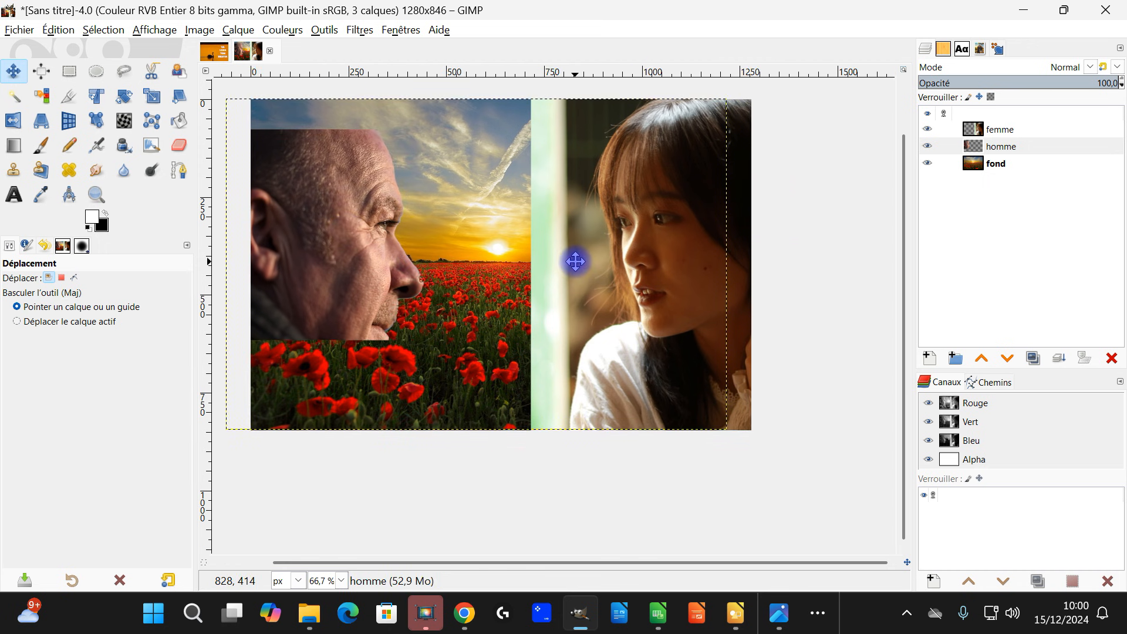
- Outline the background beside the woman's hair, face and sleeve on femme with the Free Select tool, delete it, and deselect
left_click(999, 129)
left_click_drag(698, 346, 671, 391)
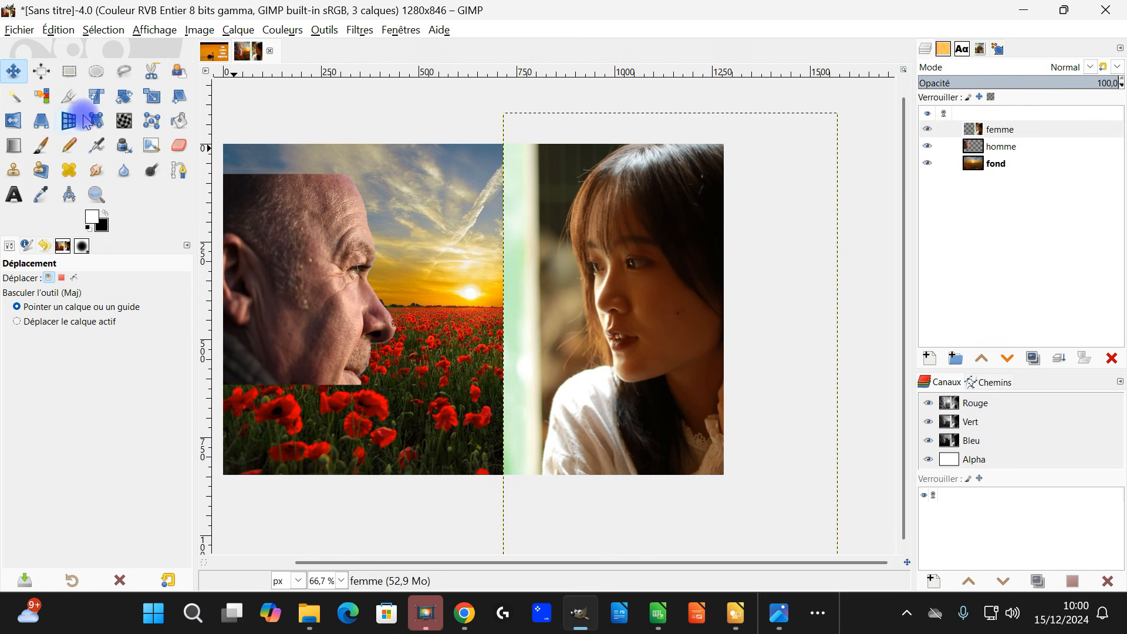
left_click(124, 74)
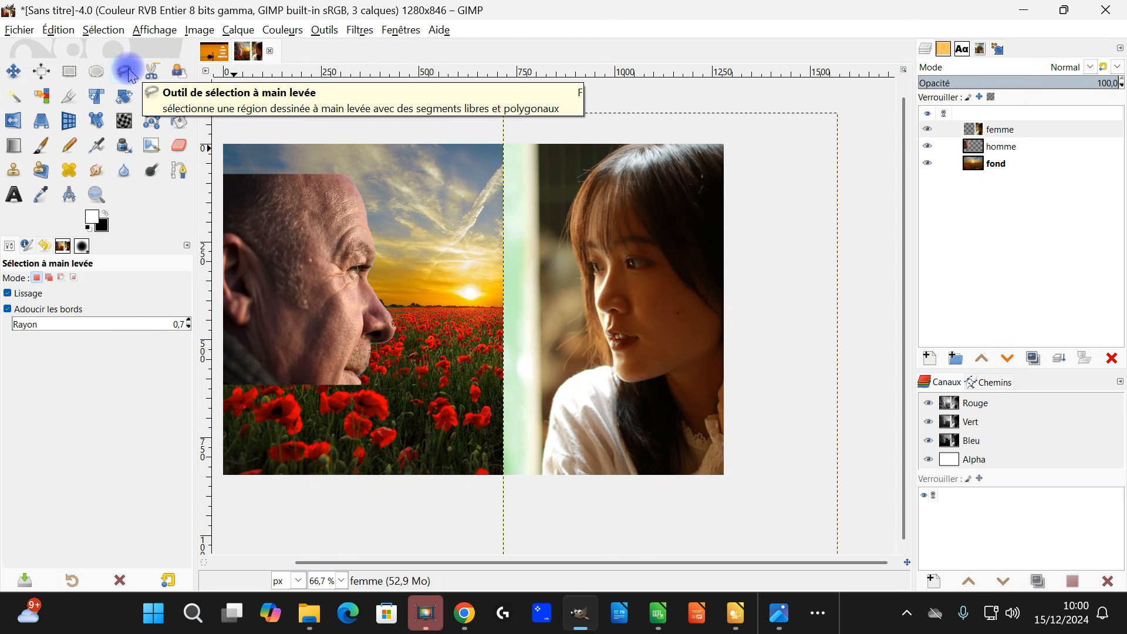
left_click_drag(613, 123, 599, 147)
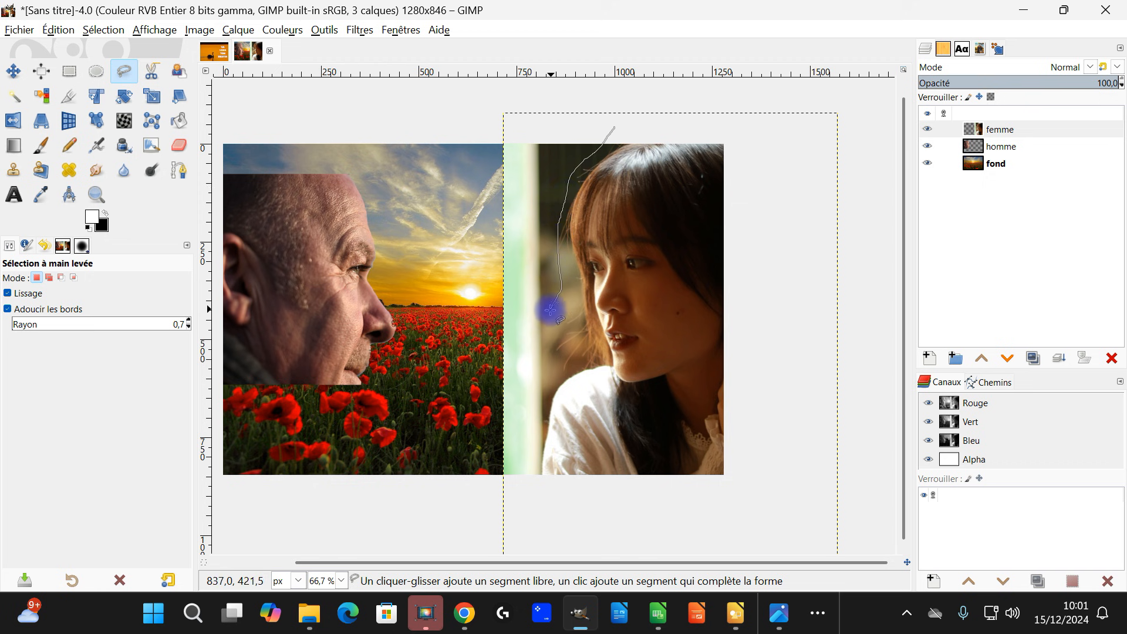
mouse_move(549, 417)
left_mouse_down()
mouse_move(542, 461)
mouse_move(505, 516)
mouse_move(432, 508)
mouse_move(407, 155)
mouse_move(486, 98)
mouse_move(564, 96)
left_mouse_up()
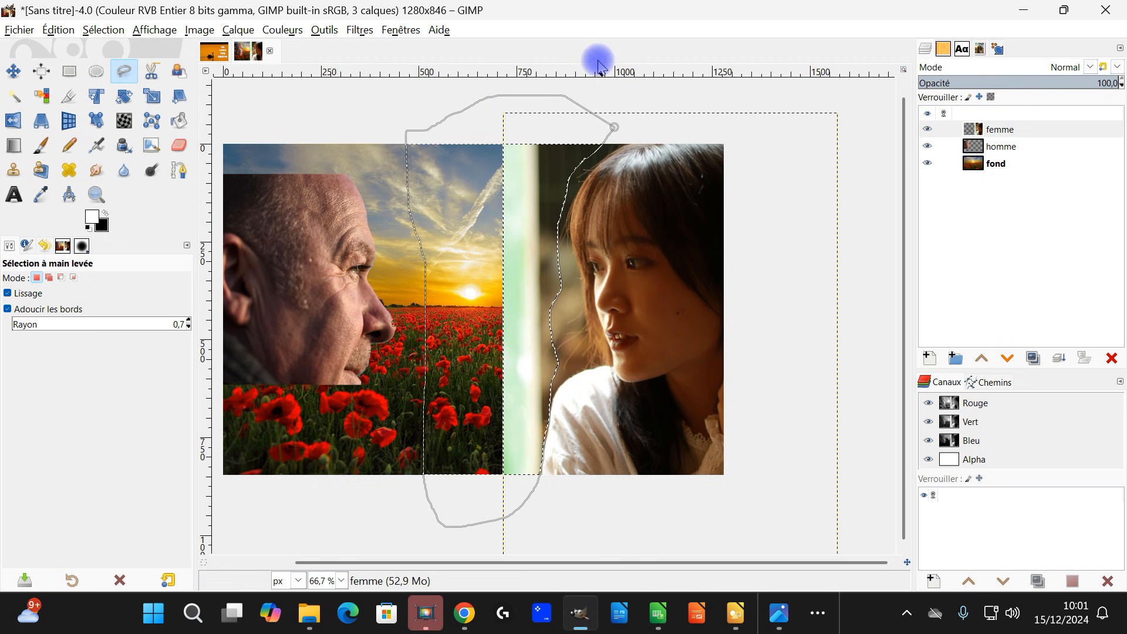
key("Delete")
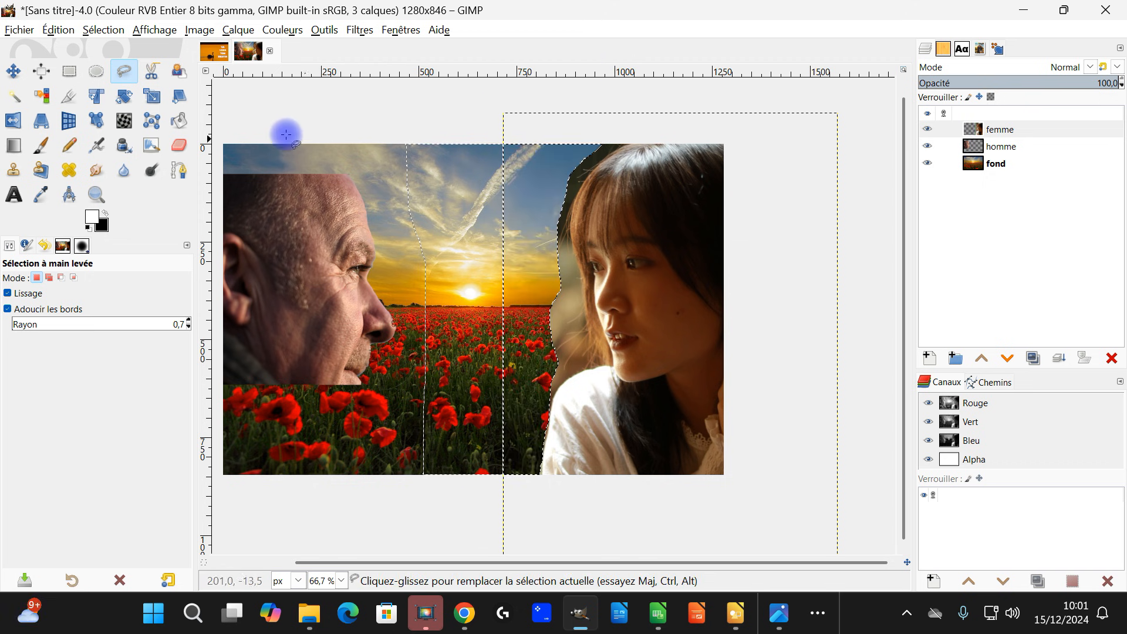
left_click(101, 34)
left_click(118, 65)
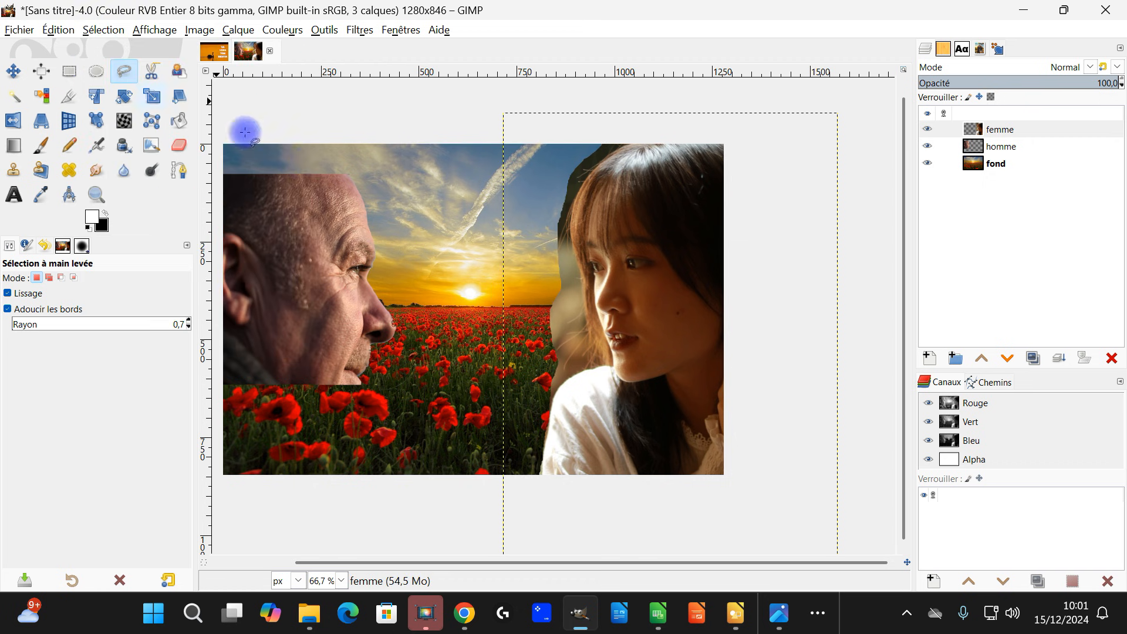
- Delete the beige background remnant beside the woman's face on femme with a fuzzy selection at threshold 15
scroll(422, 206, "left", 2)
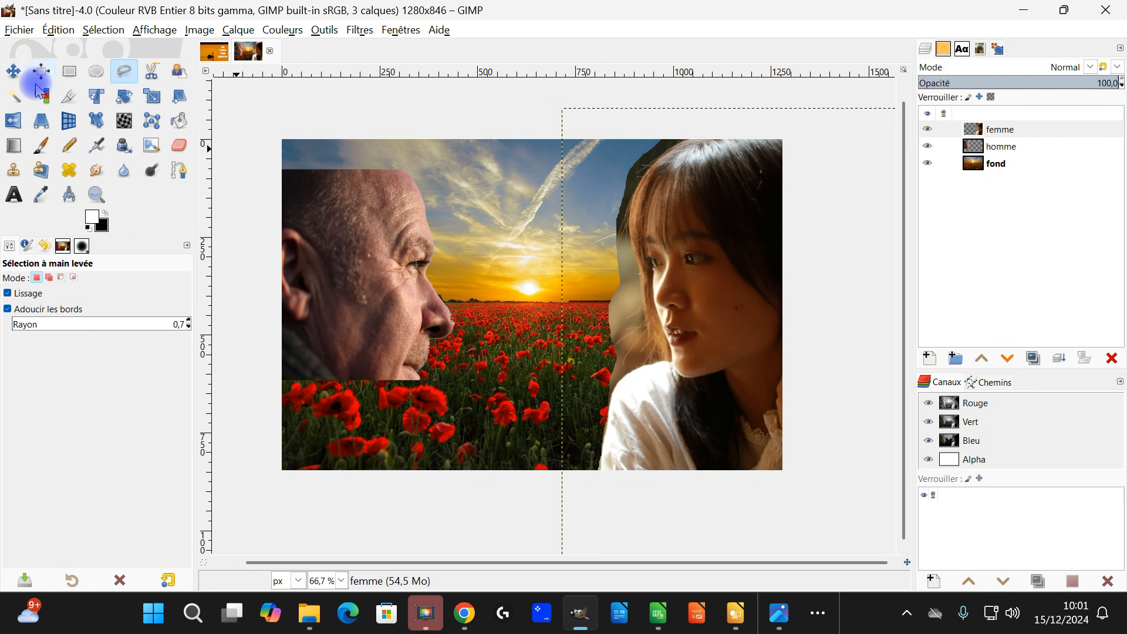
left_click(18, 97)
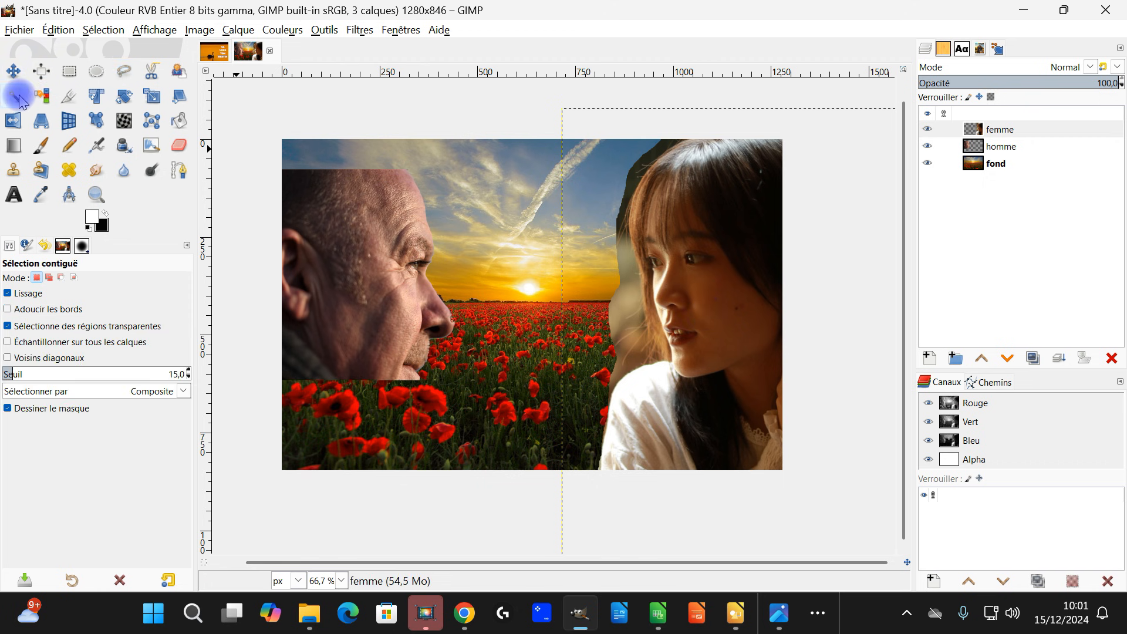
mouse_move(629, 268)
left_mouse_down()
mouse_move(628, 319)
mouse_move(637, 289)
left_mouse_up()
key("Delete")
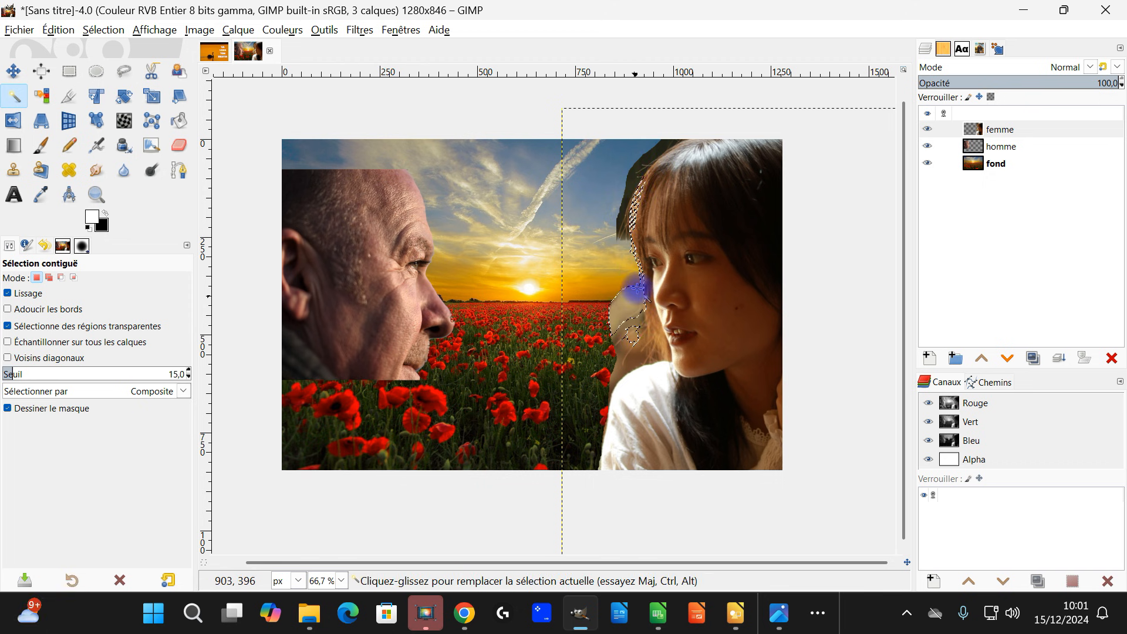
- Delete the leftover background patches beside the woman's hair on the femme layer using contiguous selections, and clear the selection
left_click_drag(644, 158, 658, 151)
key("Delete")
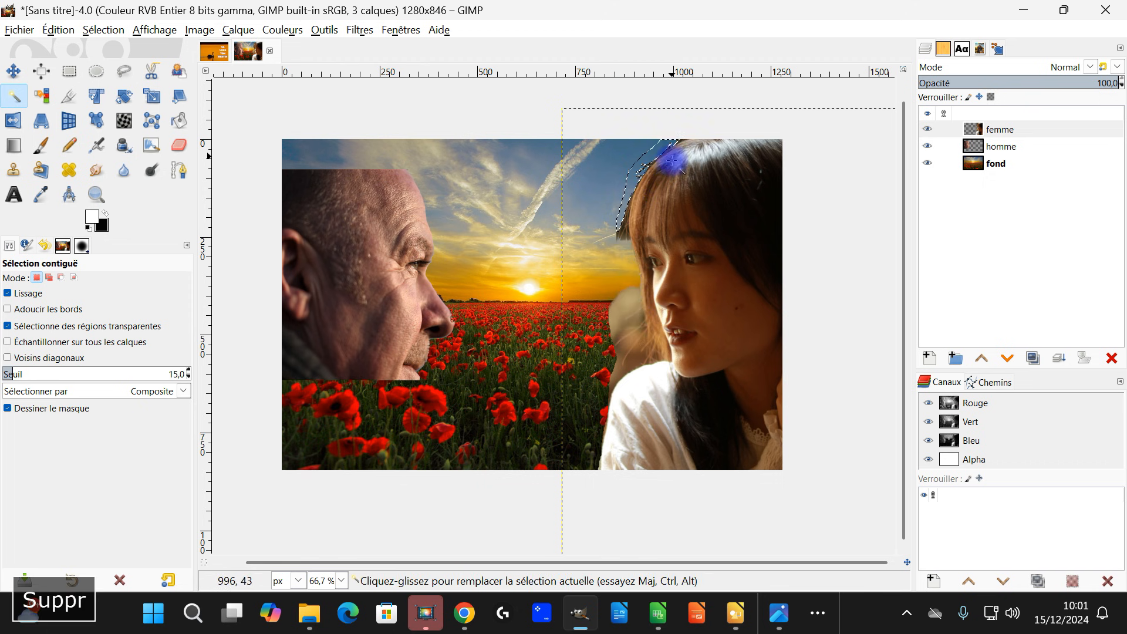
left_click_drag(619, 317, 618, 333)
key("Delete")
left_click(626, 227)
key("Delete")
left_click(70, 71)
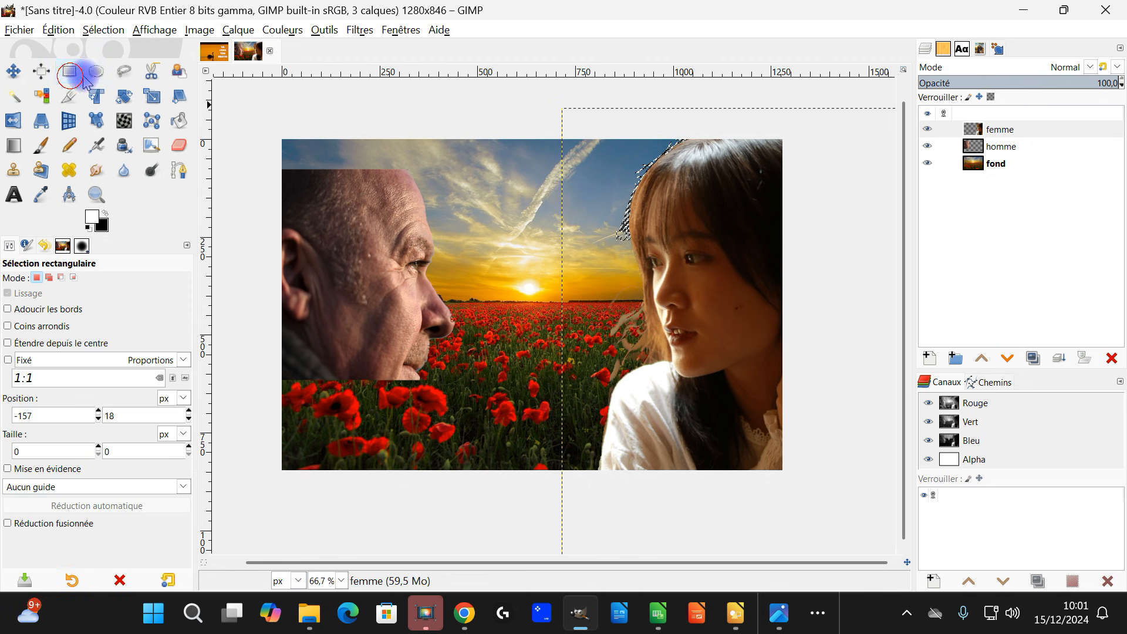
left_click(346, 98)
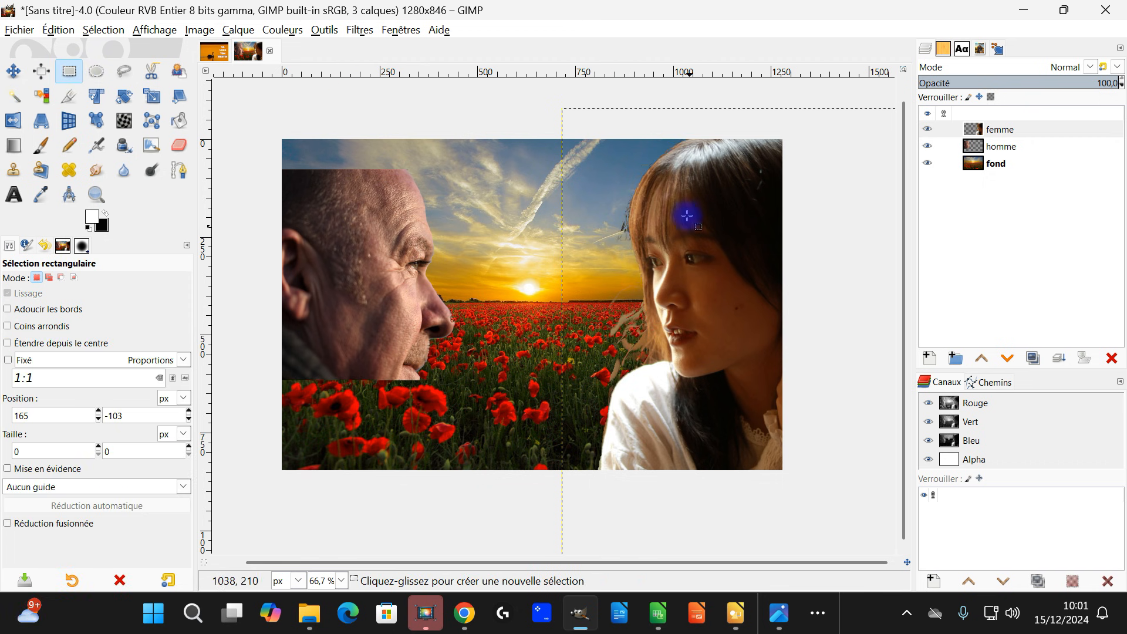
- Erase the remaining dark fringes along the woman's forehead hair with the Hardness 075 brush at size 221
scroll(689, 227, "up", 4)
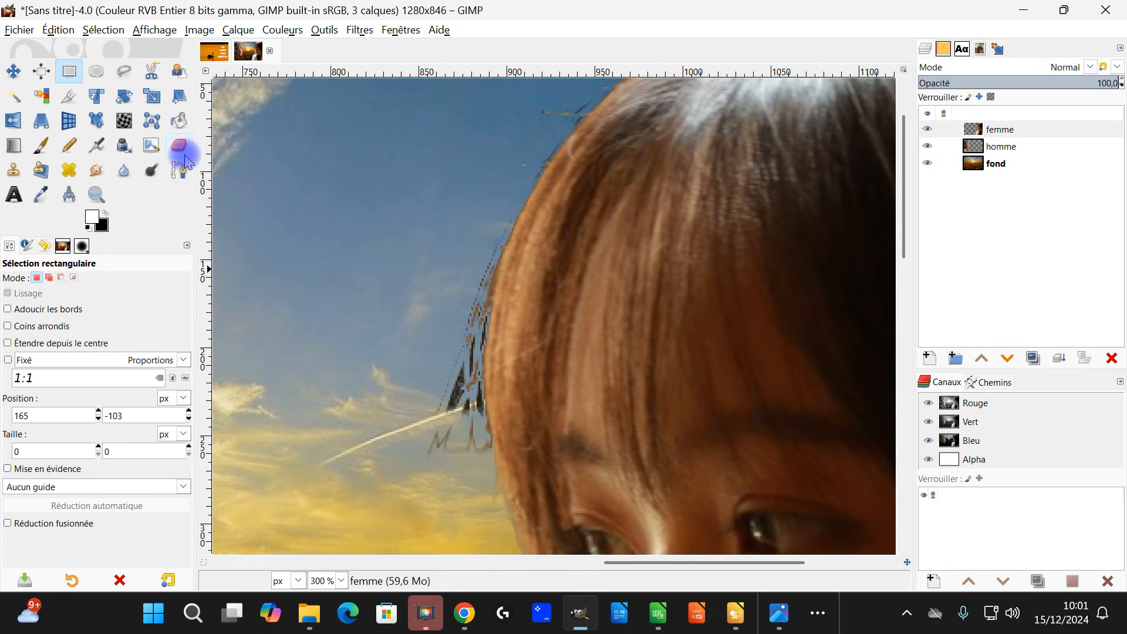
left_click(183, 152)
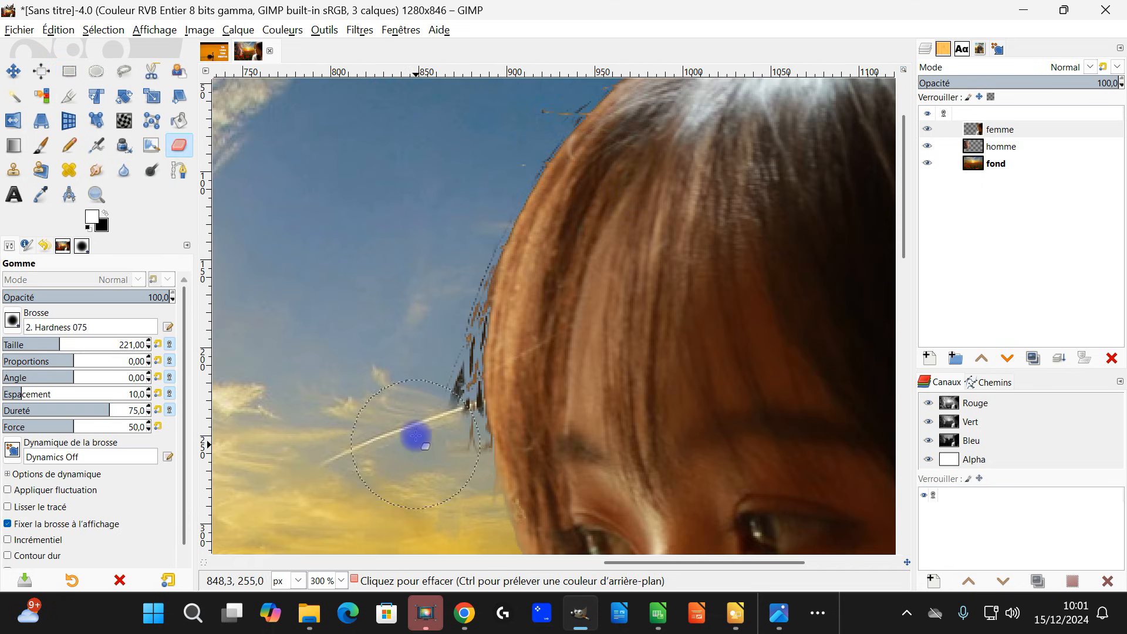
mouse_move(425, 435)
left_mouse_down()
mouse_move(415, 334)
mouse_move(434, 296)
mouse_move(440, 450)
mouse_move(442, 254)
mouse_move(463, 191)
mouse_move(561, 57)
left_mouse_up()
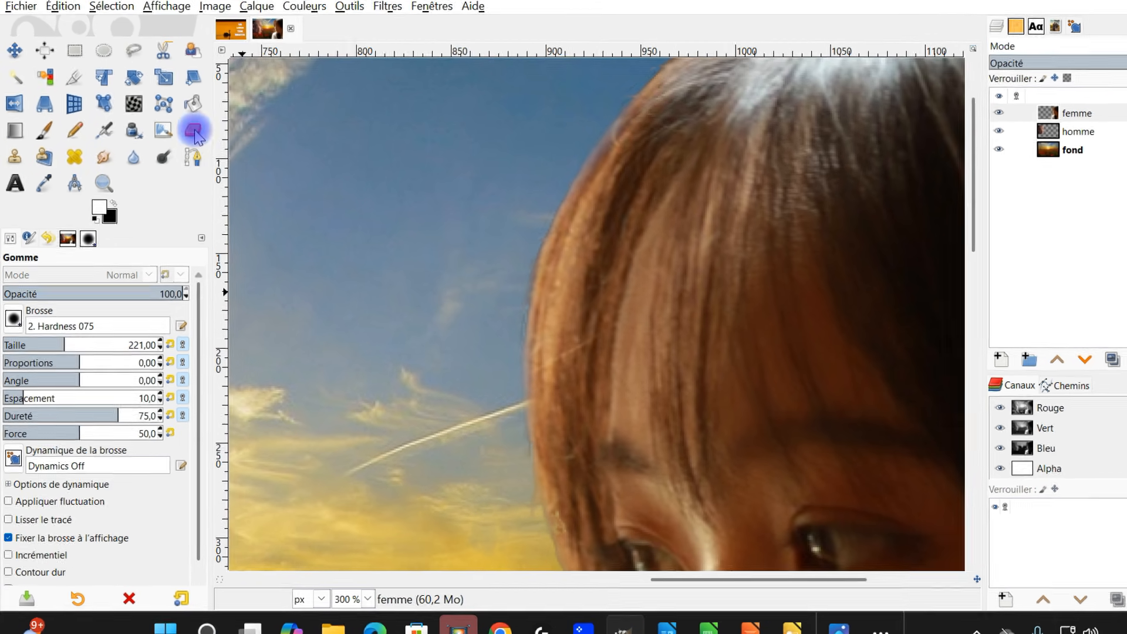
left_click(13, 318)
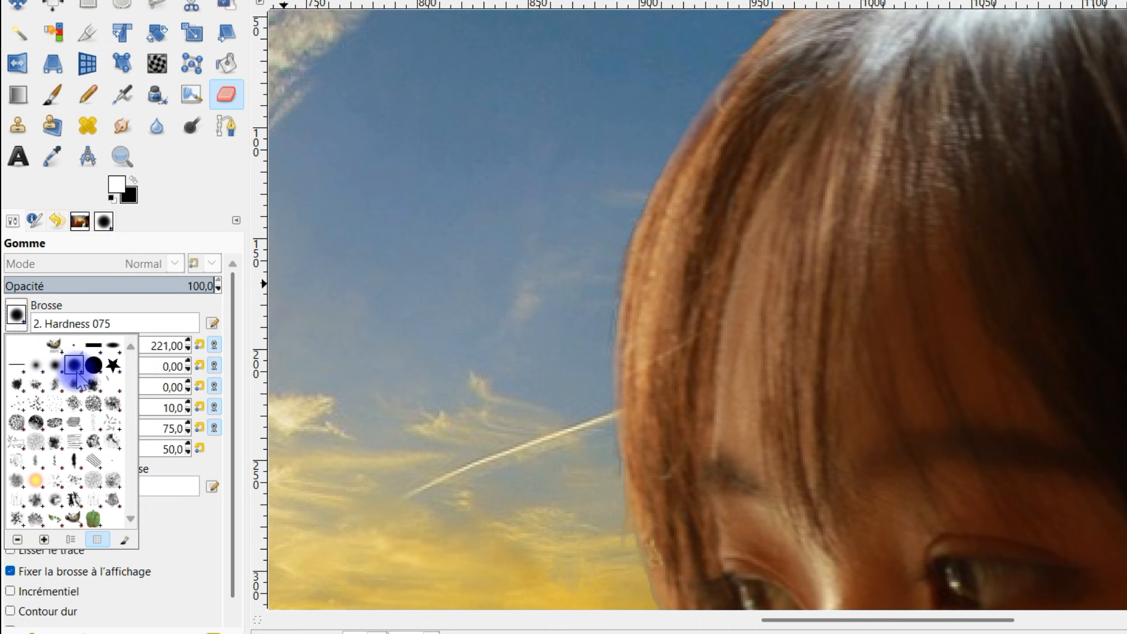
left_click(196, 529)
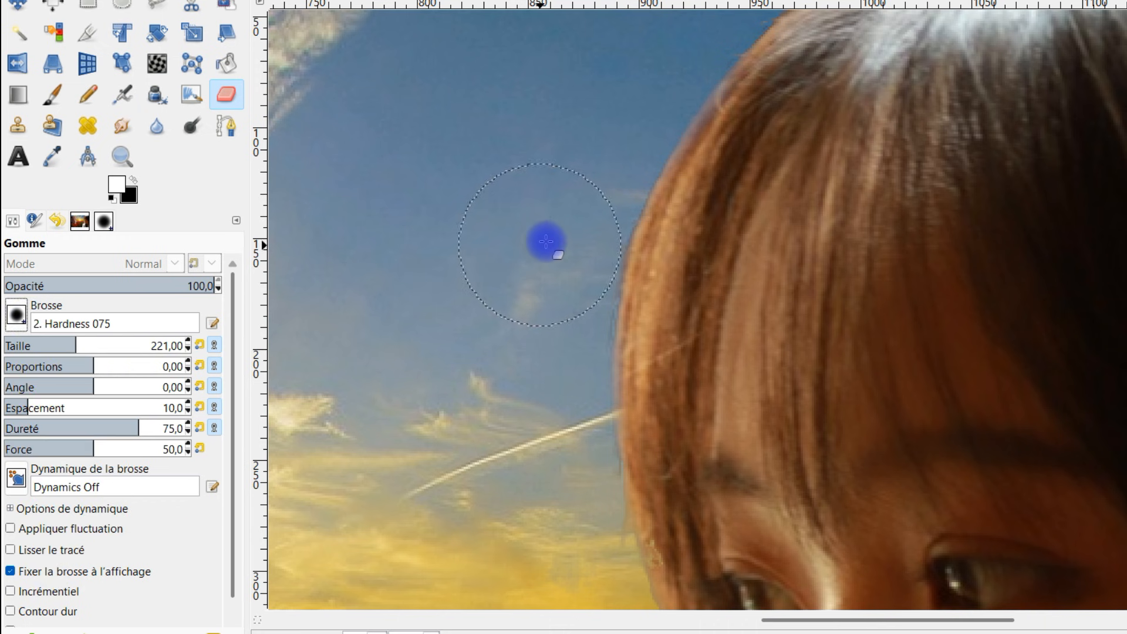
- Erase the background remnants beside the woman's face, along her lower hair and shoulder
scroll(545, 241, "down", 3)
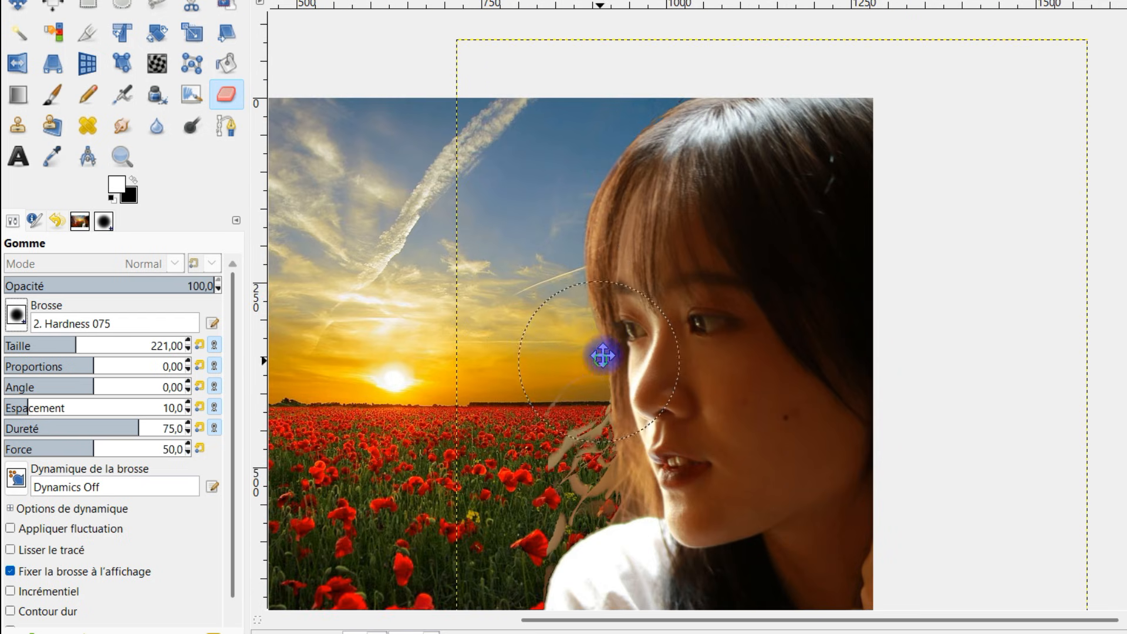
scroll(602, 355, "up", 3)
mouse_move(611, 307)
left_mouse_down()
mouse_move(626, 314)
mouse_move(587, 392)
mouse_move(596, 390)
mouse_move(557, 467)
mouse_move(523, 491)
mouse_move(587, 458)
mouse_move(611, 327)
mouse_move(640, 269)
left_mouse_up()
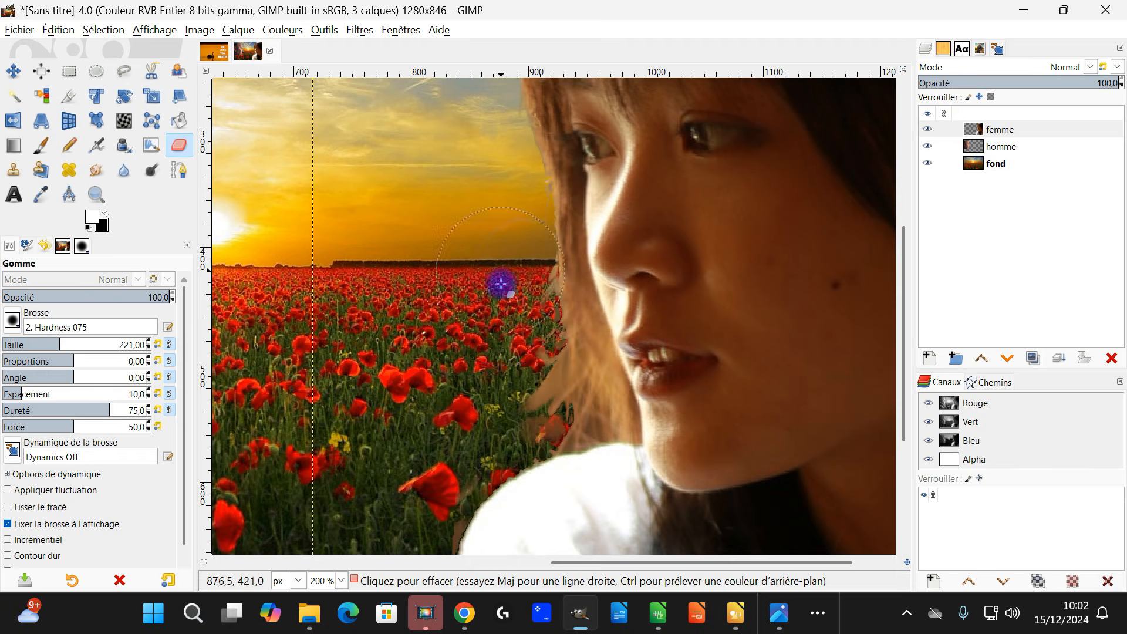
mouse_move(501, 284)
left_mouse_down()
mouse_move(506, 292)
mouse_move(491, 171)
left_mouse_up()
mouse_move(495, 344)
left_mouse_down()
mouse_move(509, 389)
mouse_move(459, 428)
mouse_move(399, 548)
left_mouse_up()
scroll(573, 422, "down", 6)
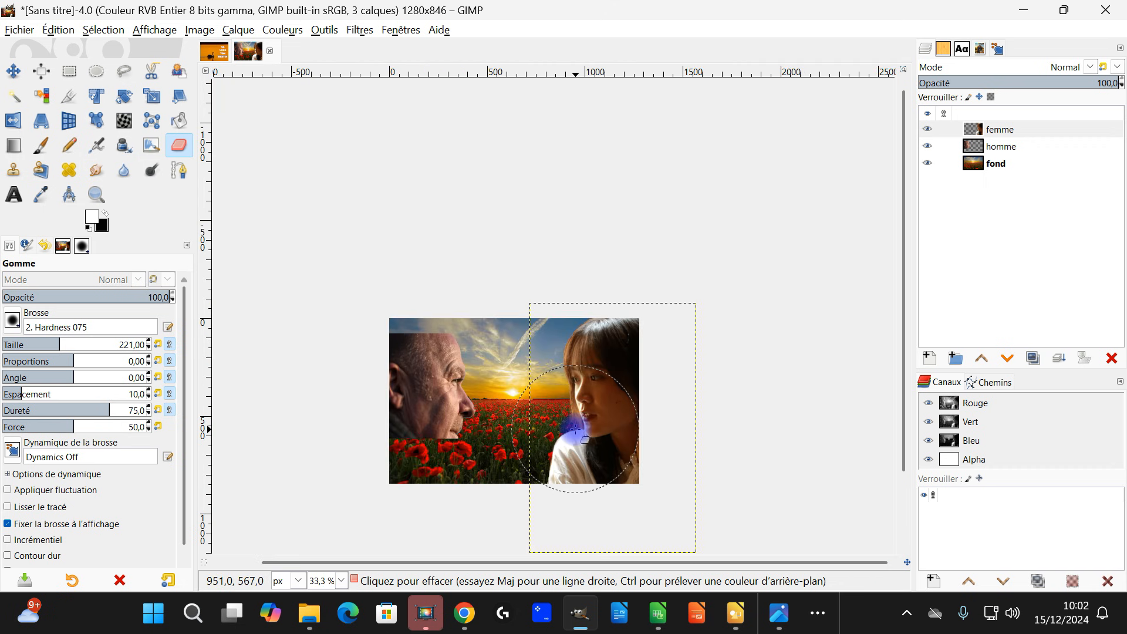
scroll(534, 368, "up", 2)
left_click_drag(565, 350, 615, 336)
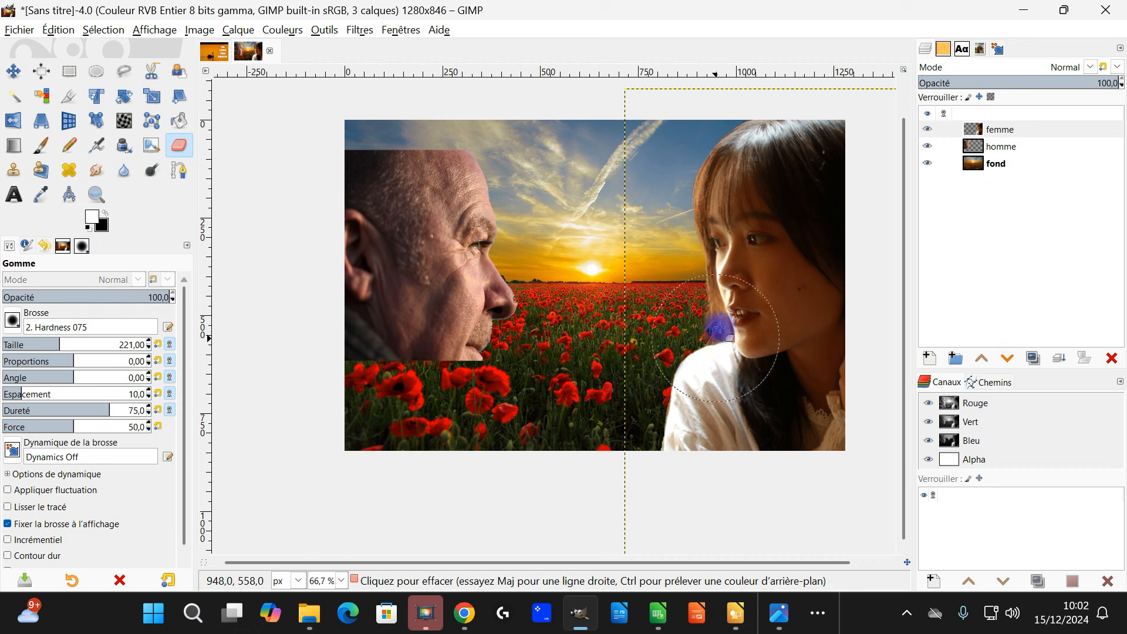
left_click_drag(779, 367, 735, 340)
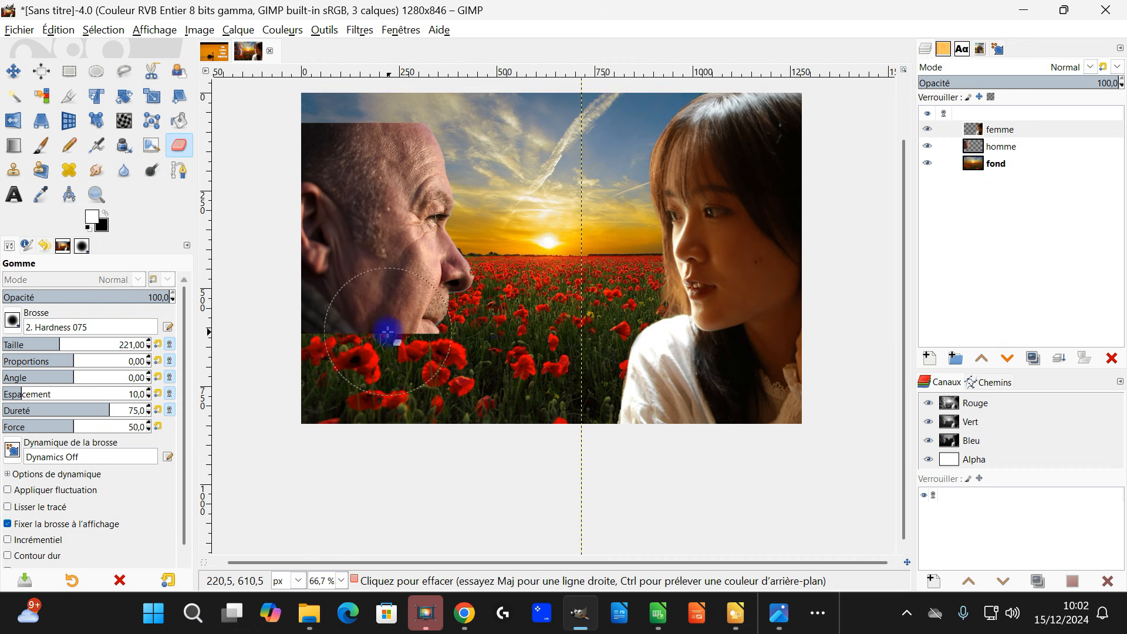
left_click_drag(579, 359, 556, 354)
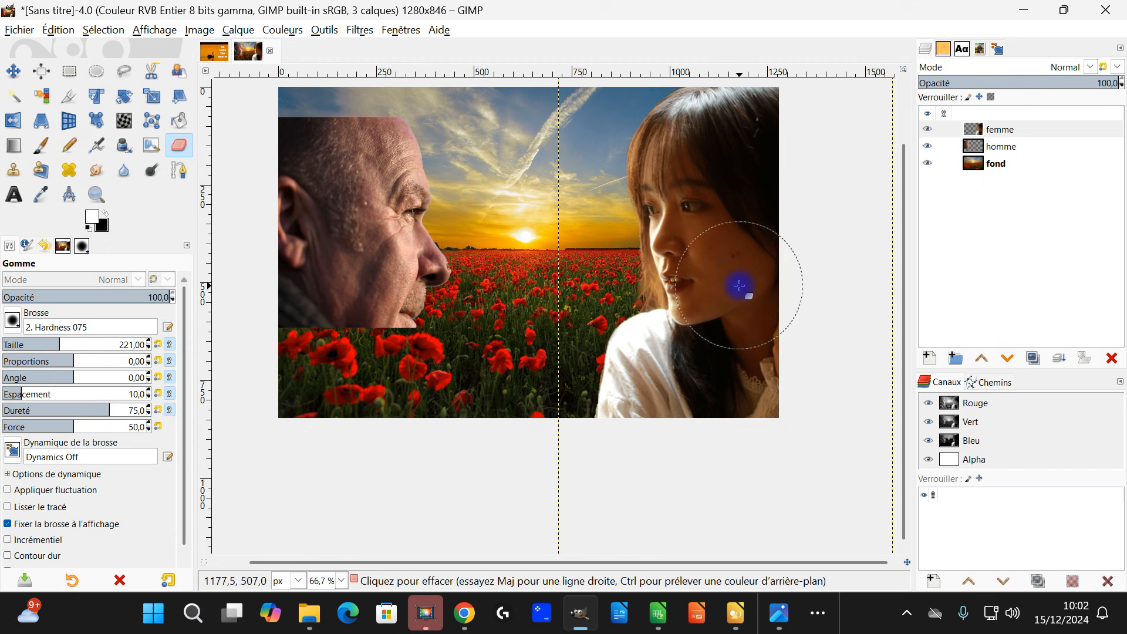
scroll(728, 291, "up", 2)
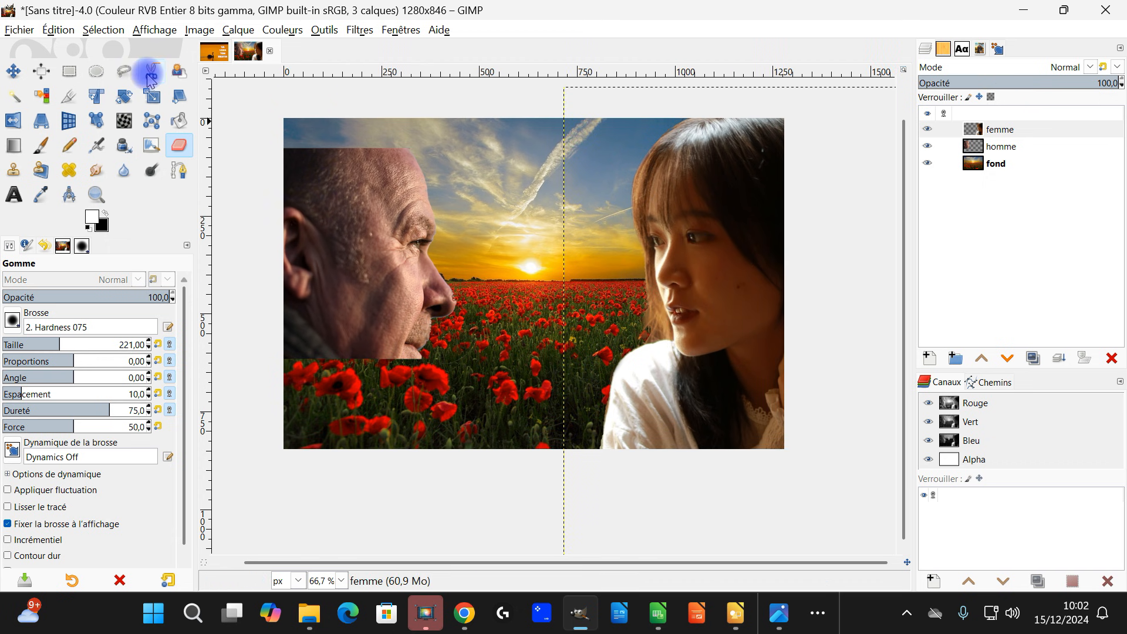
left_click(72, 99)
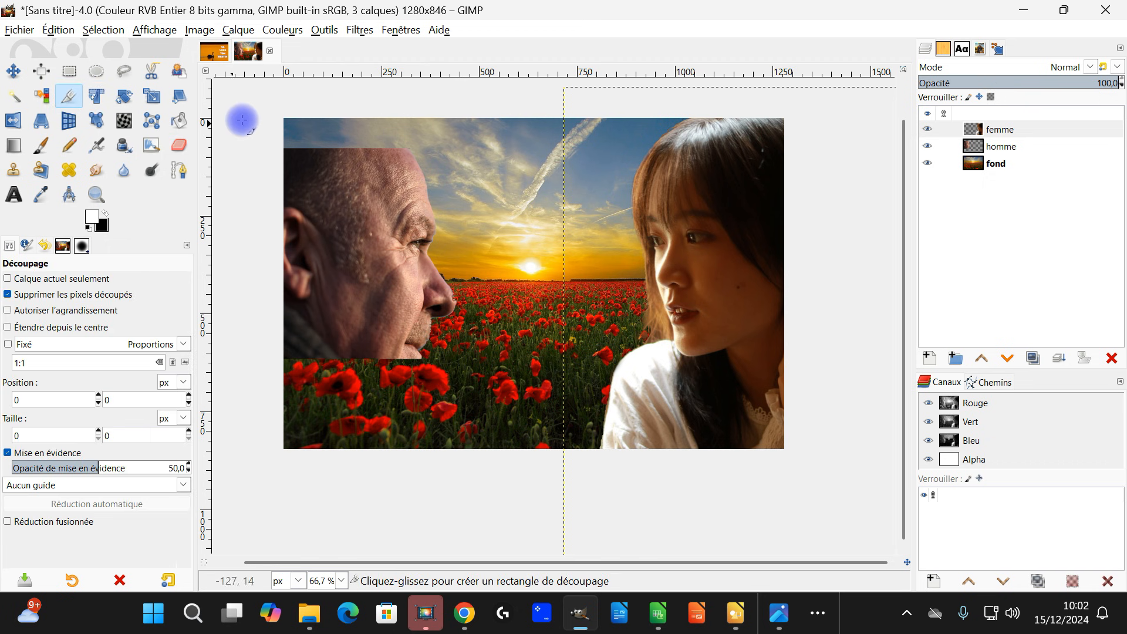
left_click_drag(284, 149, 821, 357)
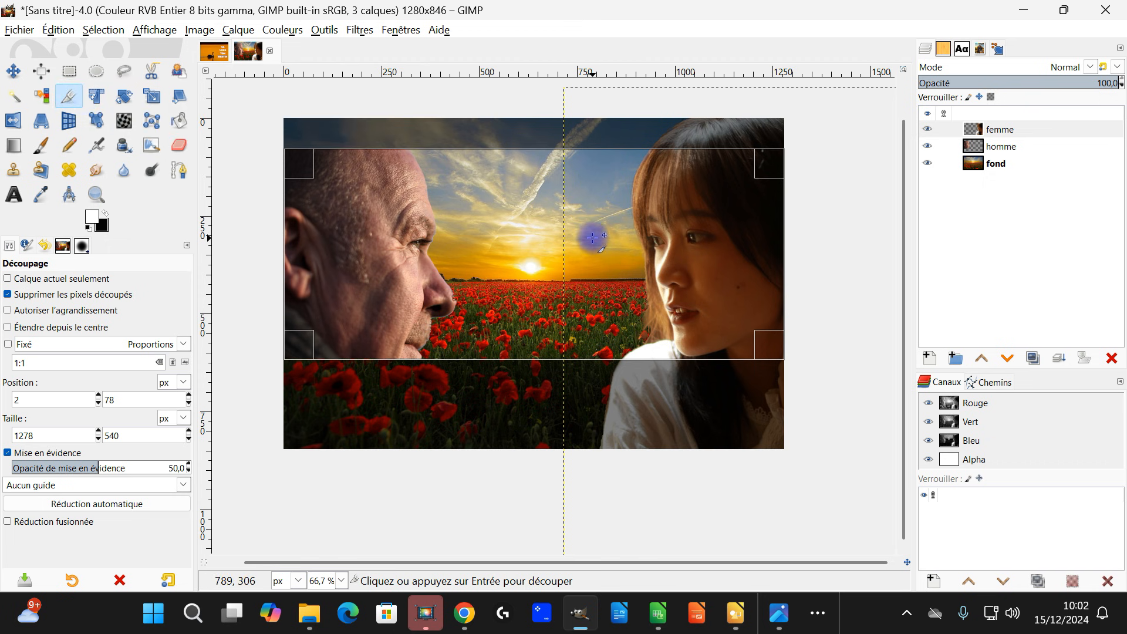
key("Escape")
left_click_drag(647, 233, 630, 229)
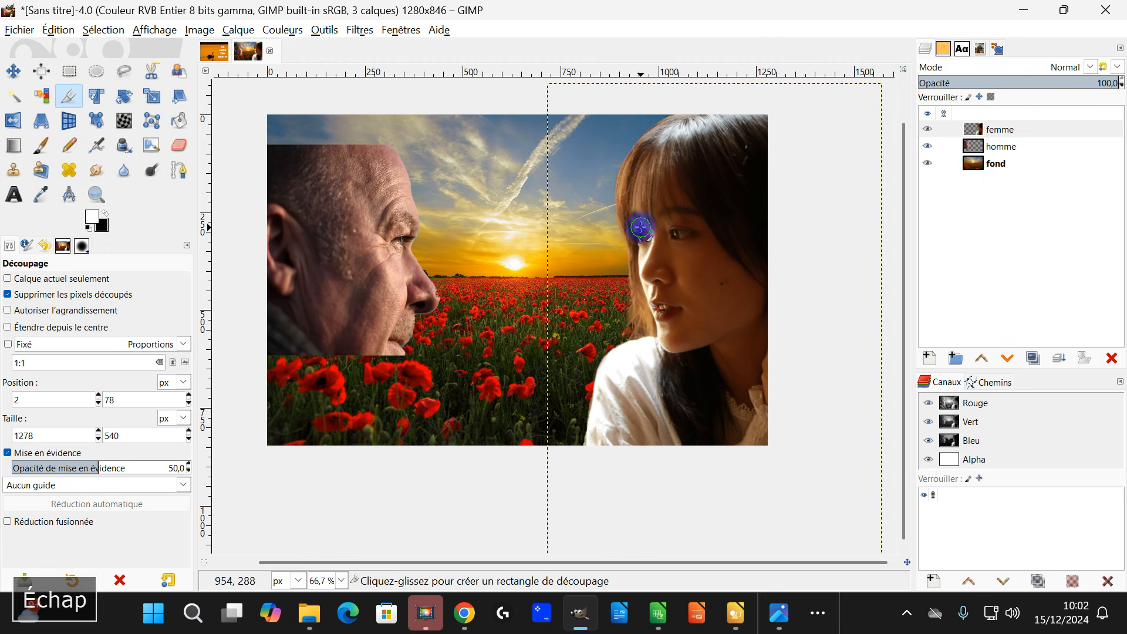
left_click_drag(736, 234, 759, 257)
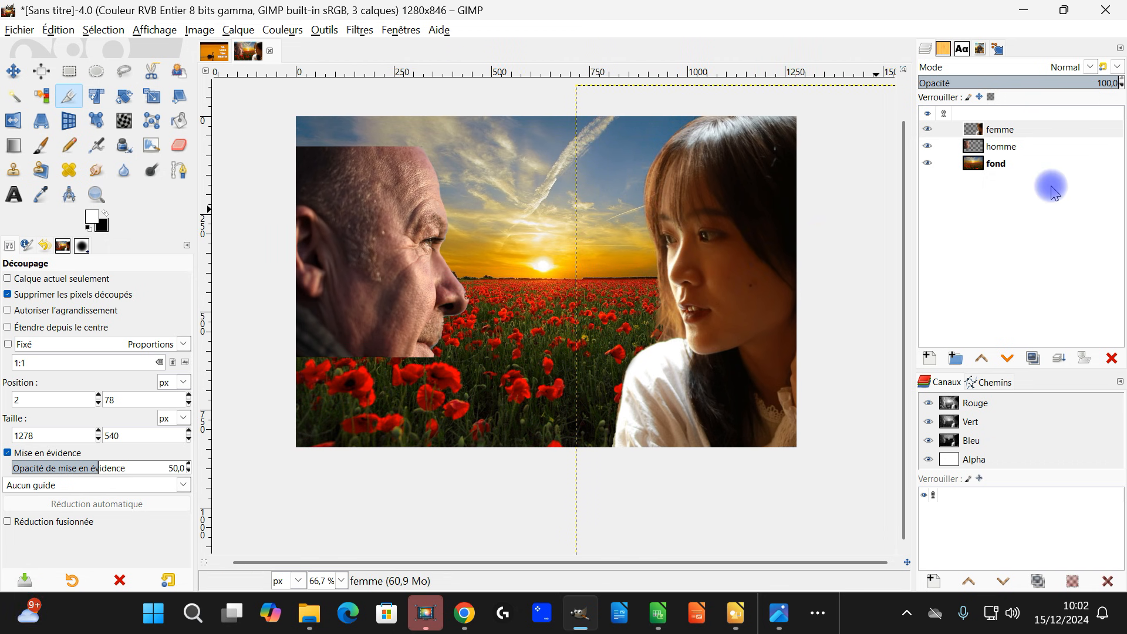
- Add a transparent 1280 × 846 px layer named cinéma above the femme layer
left_click(1034, 131)
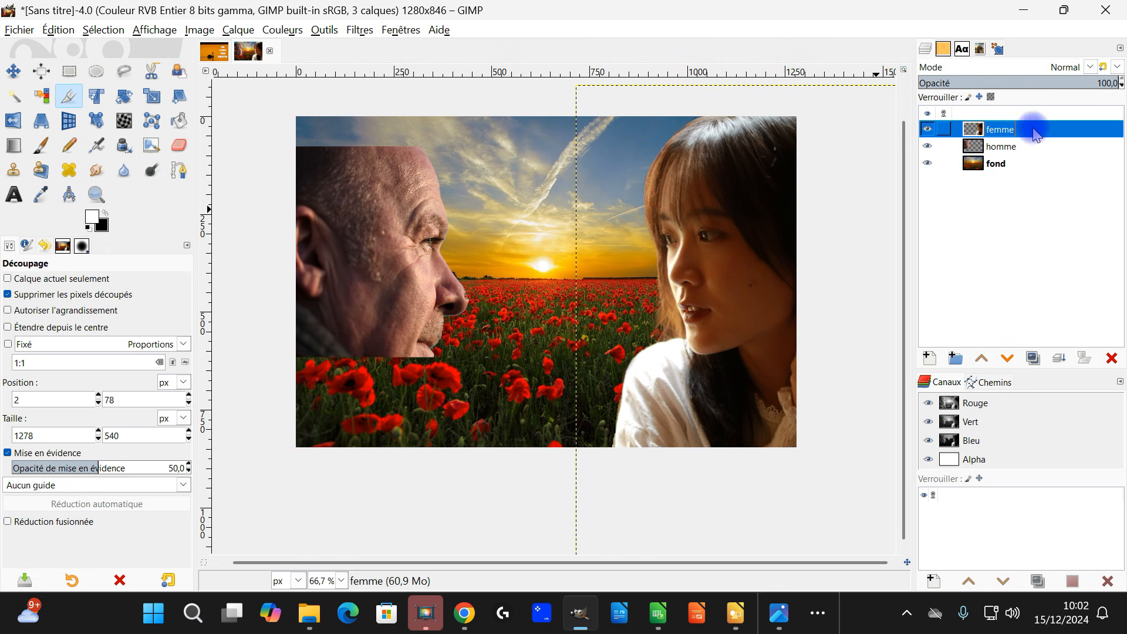
left_click(928, 358)
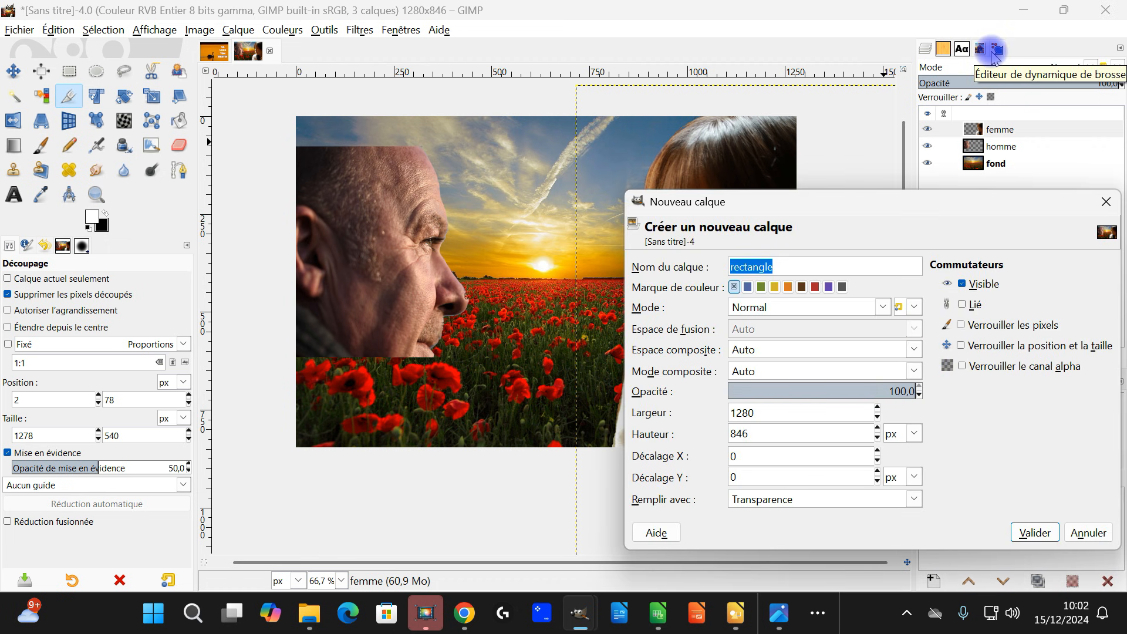
type("cinéma")
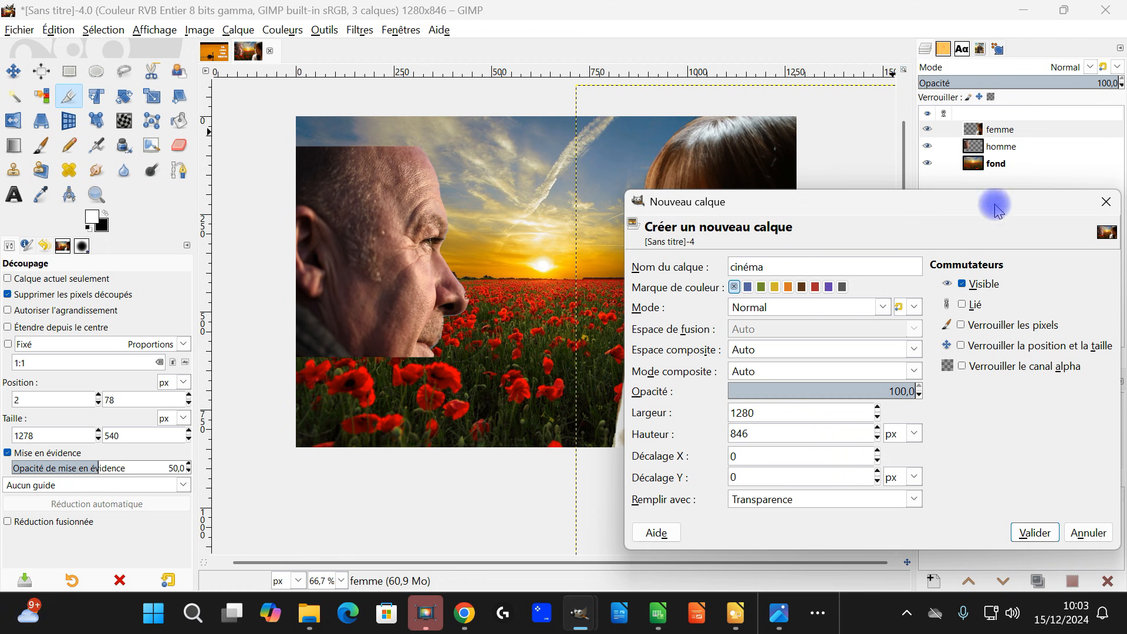
left_click(1036, 534)
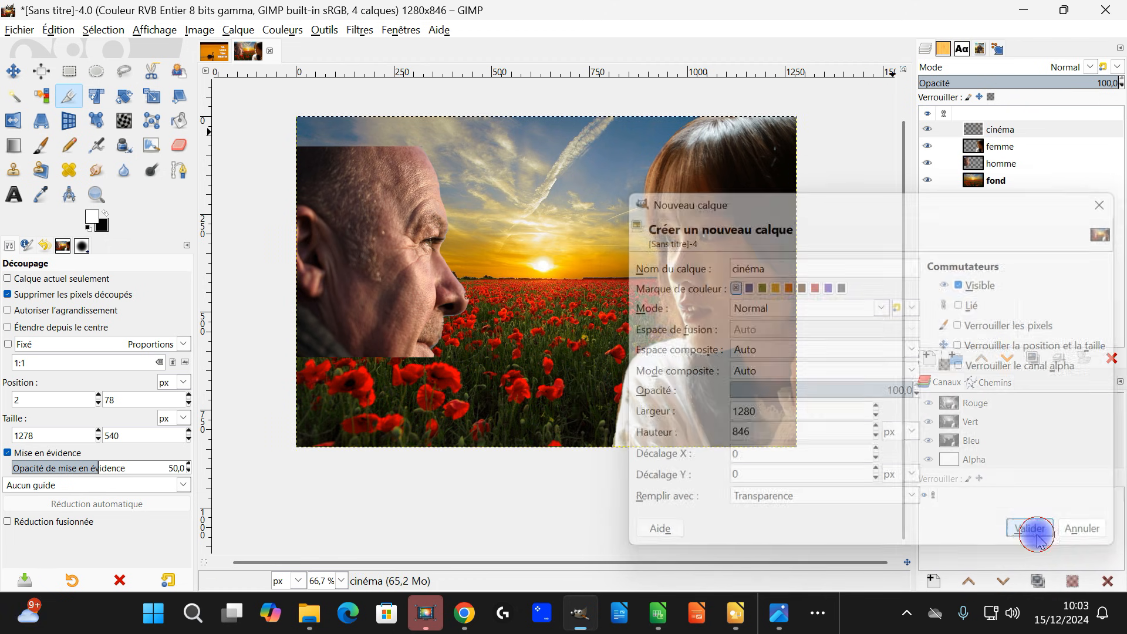
- On the cinéma layer, select a rectangle about 1527 × 279 px over the image's lower edge and add one about 1427 × 174 px over its upper edge
left_click(996, 130)
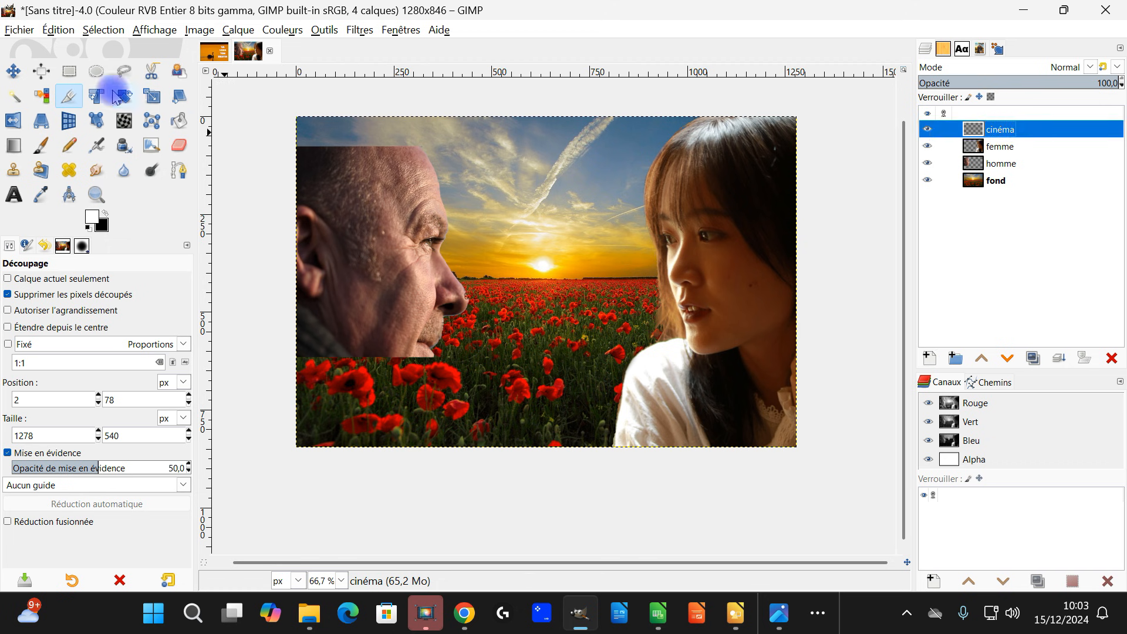
left_click(69, 71)
left_click_drag(278, 96, 832, 168)
left_click_drag(820, 505, 223, 396)
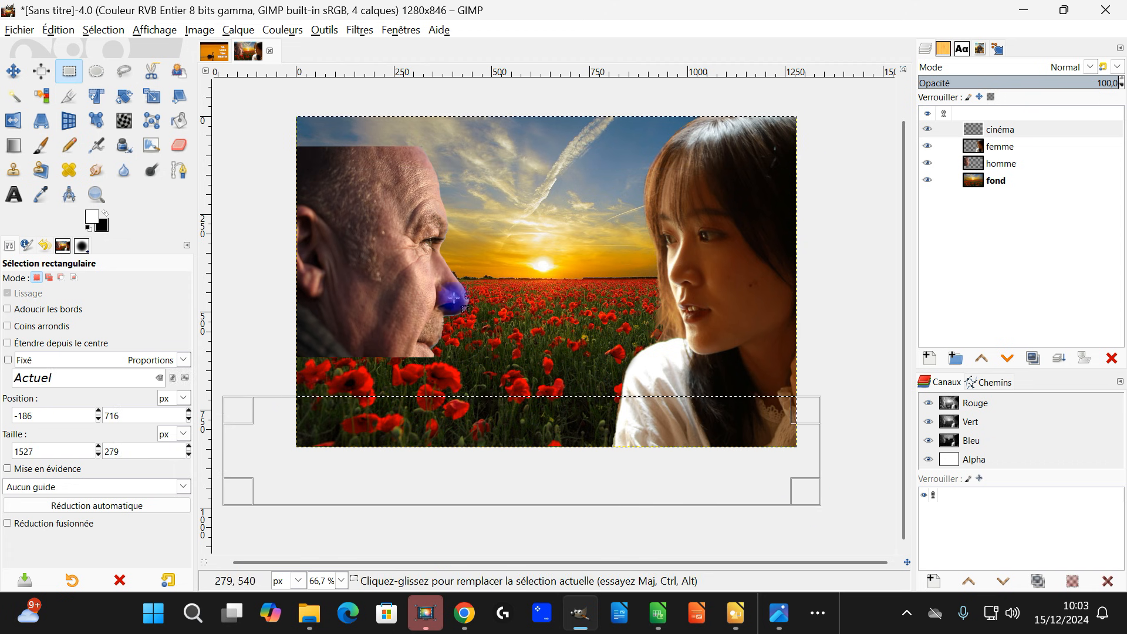
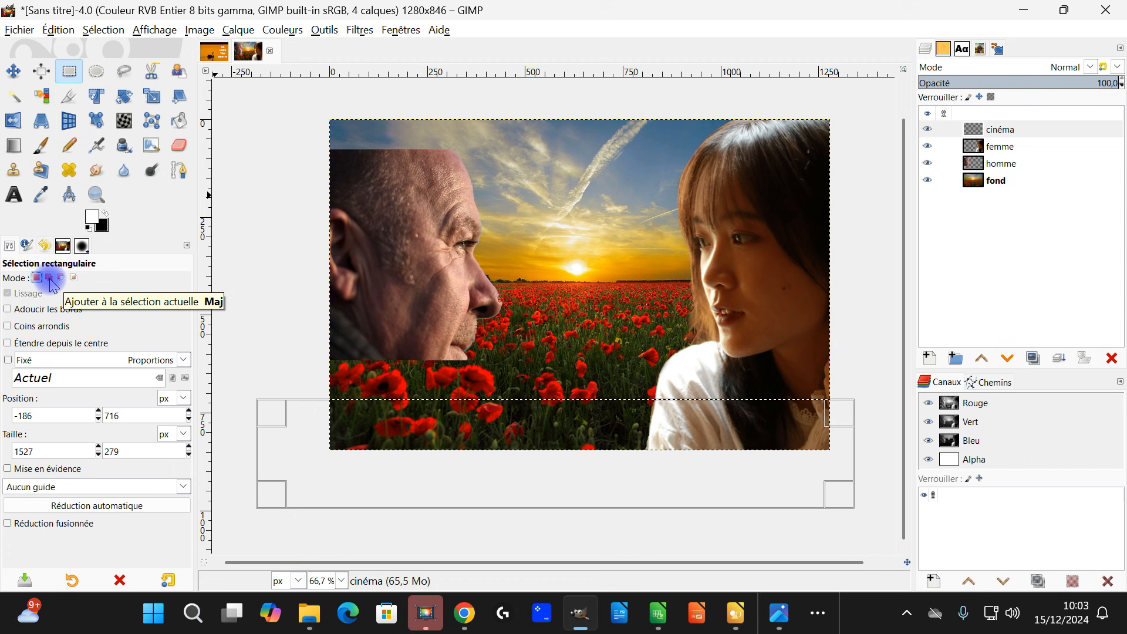
left_click(50, 279)
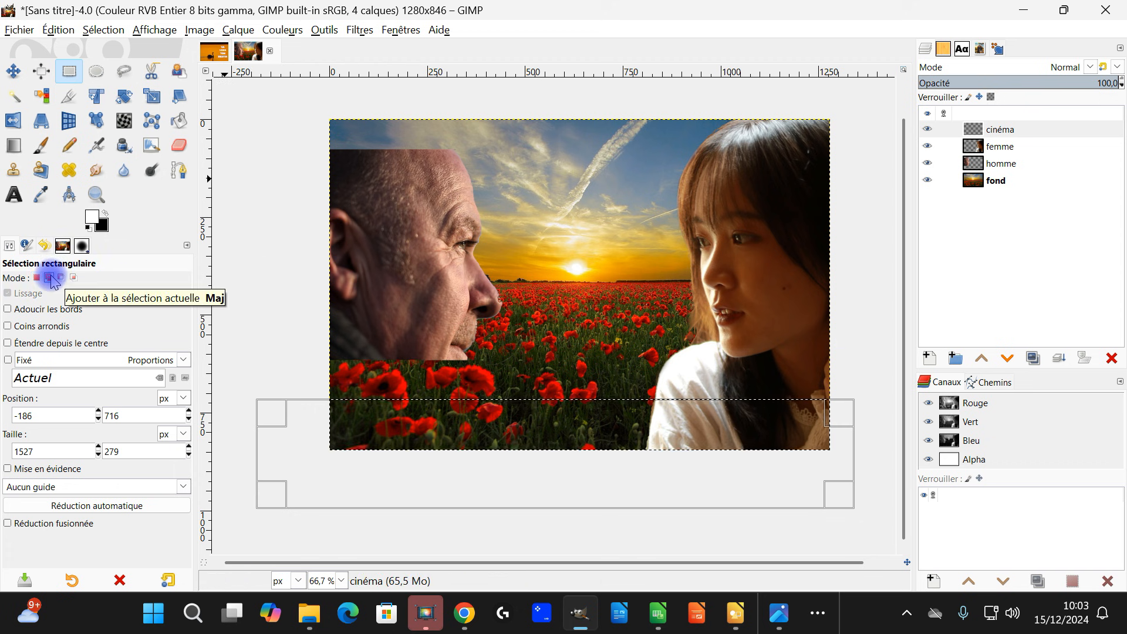
left_click_drag(304, 106, 861, 171)
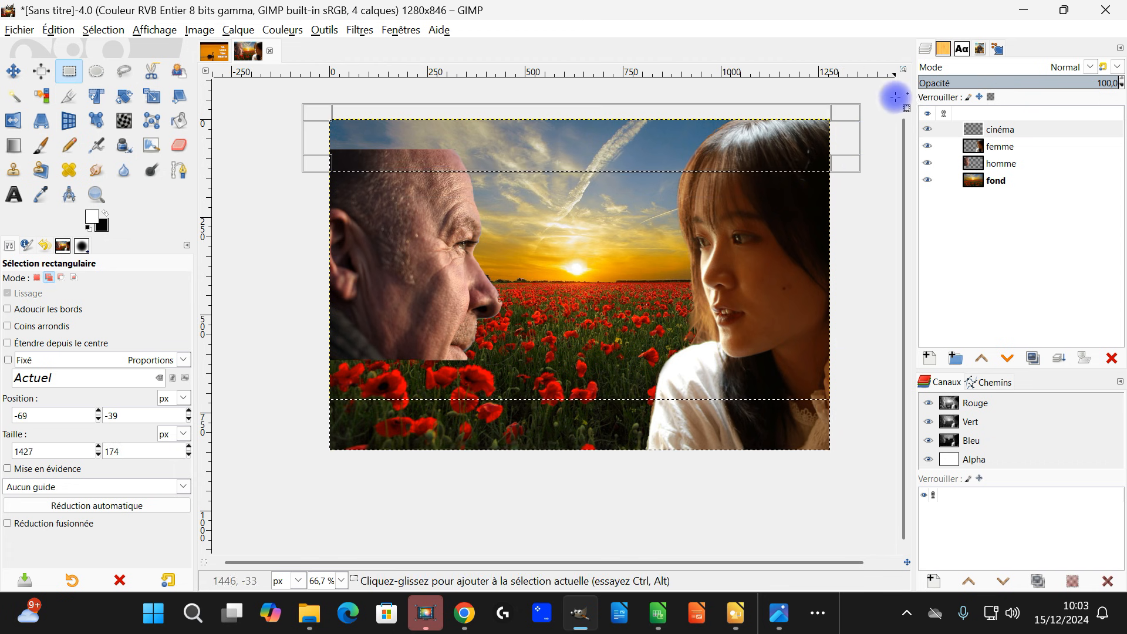
key("Return")
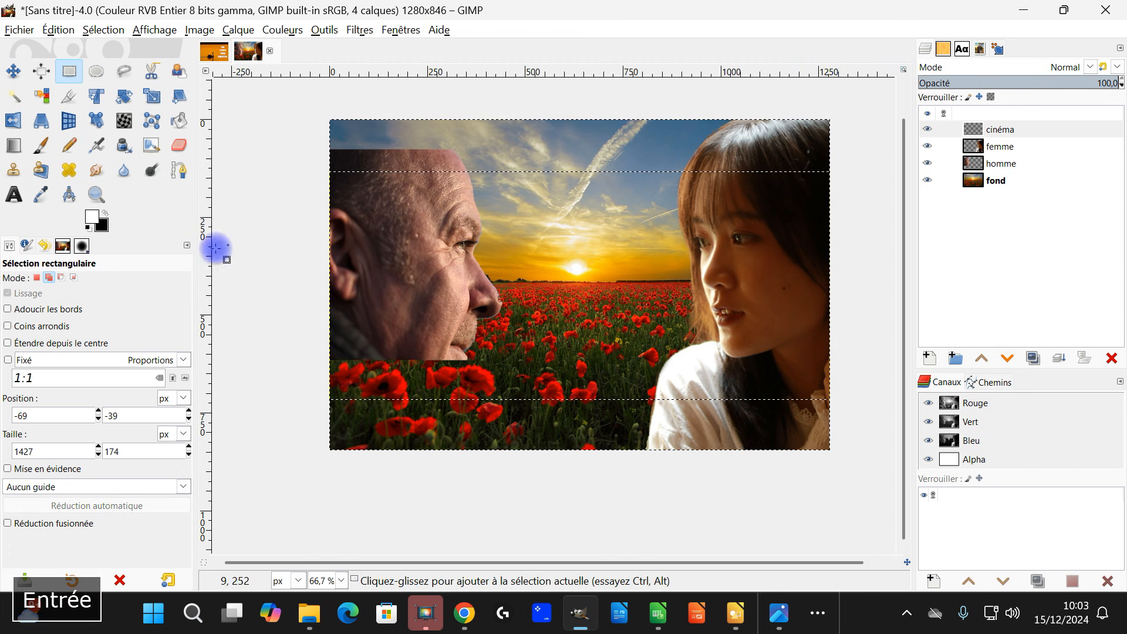
- Fill both selected bands of the cinéma layer with black and clear the selection
left_click_drag(101, 231, 453, 152)
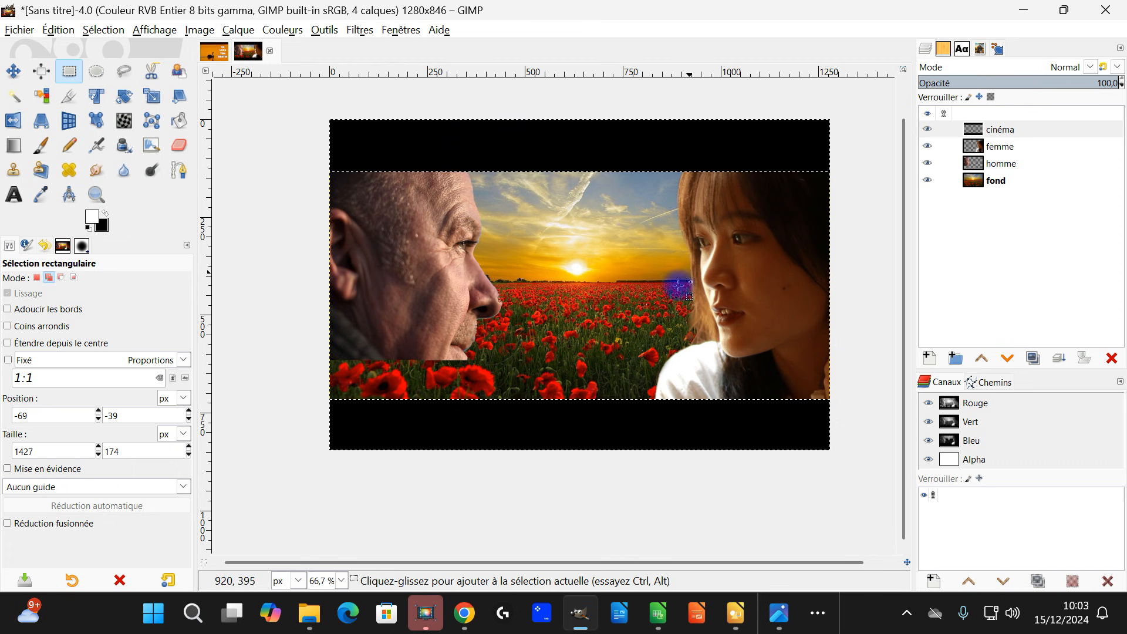
left_click(103, 30)
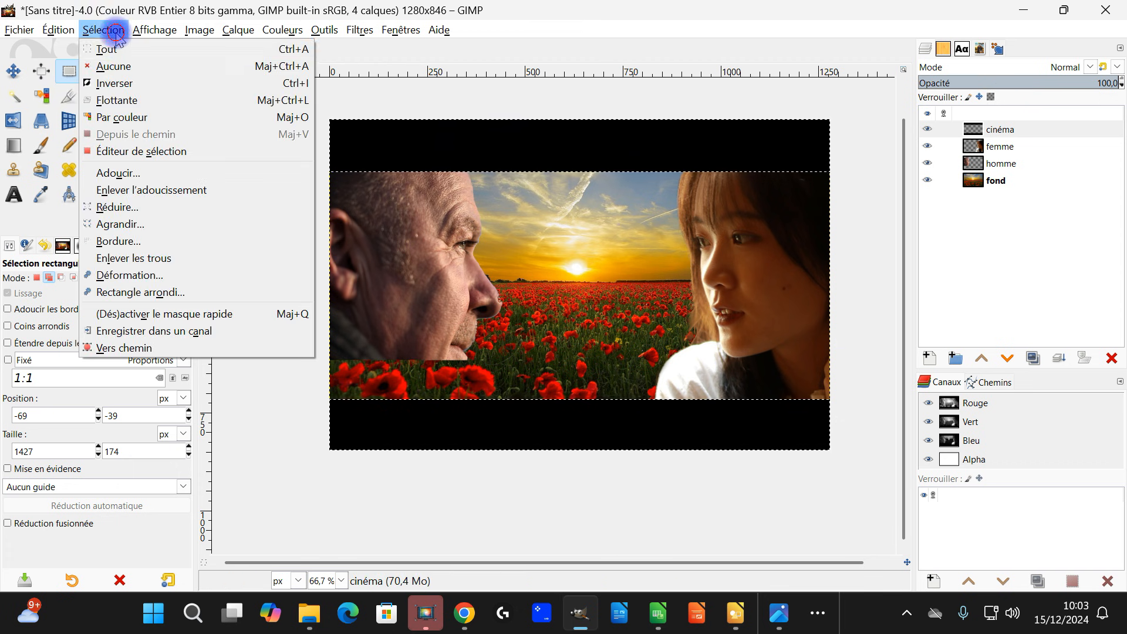
left_click(111, 65)
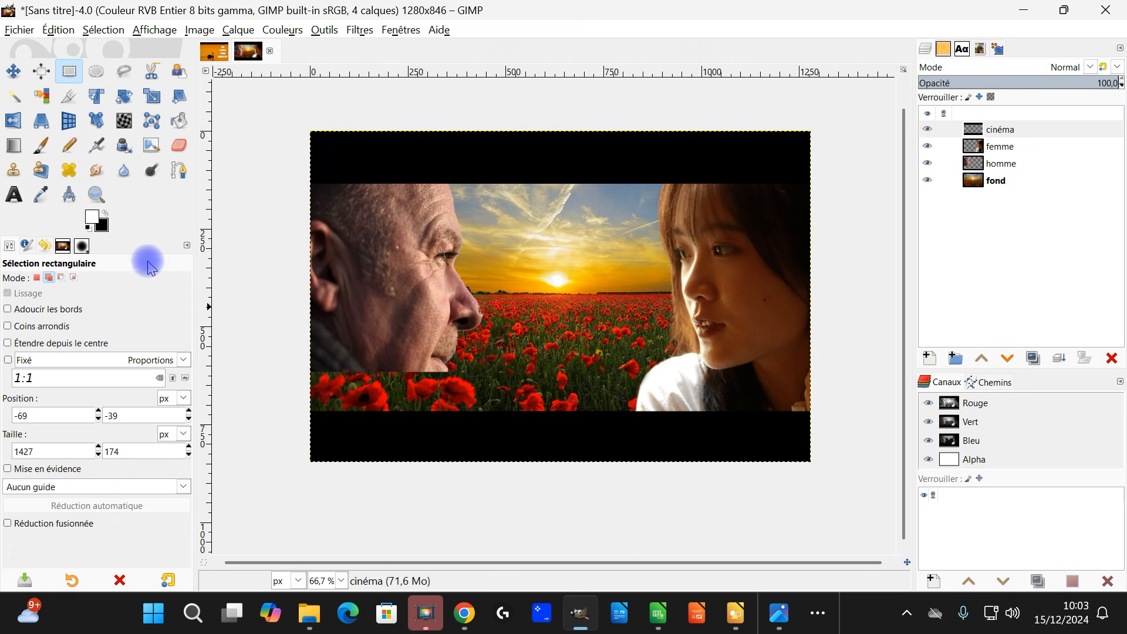
- Move the homme layer down so the man's chin sits close to the lower black band
left_click(97, 194)
left_click_drag(298, 125, 826, 473)
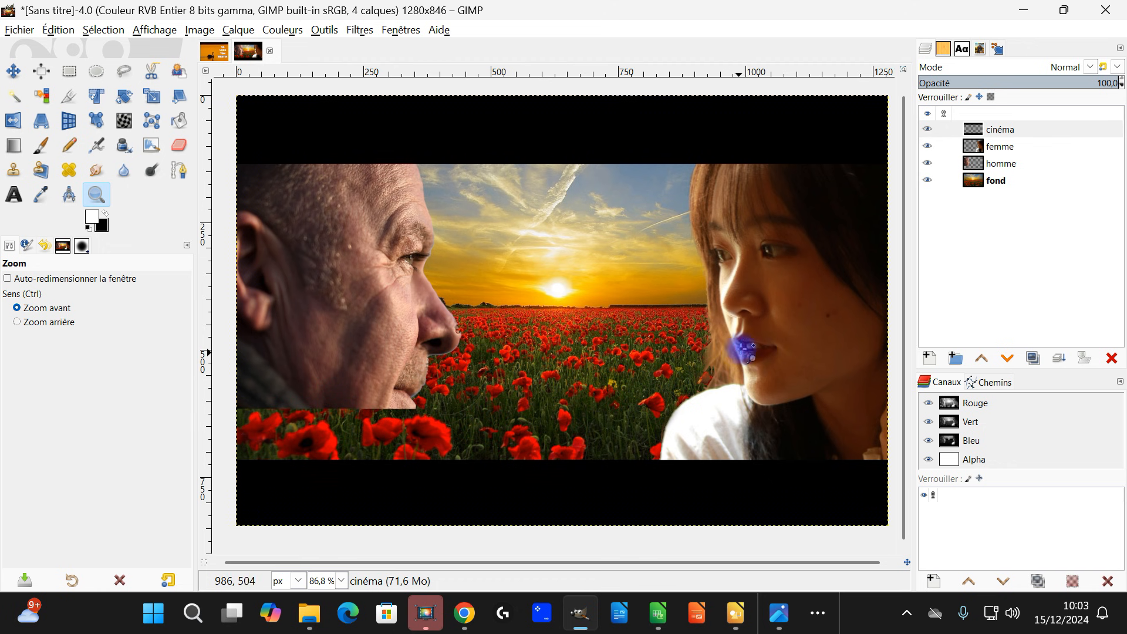
left_click_drag(724, 343, 726, 342)
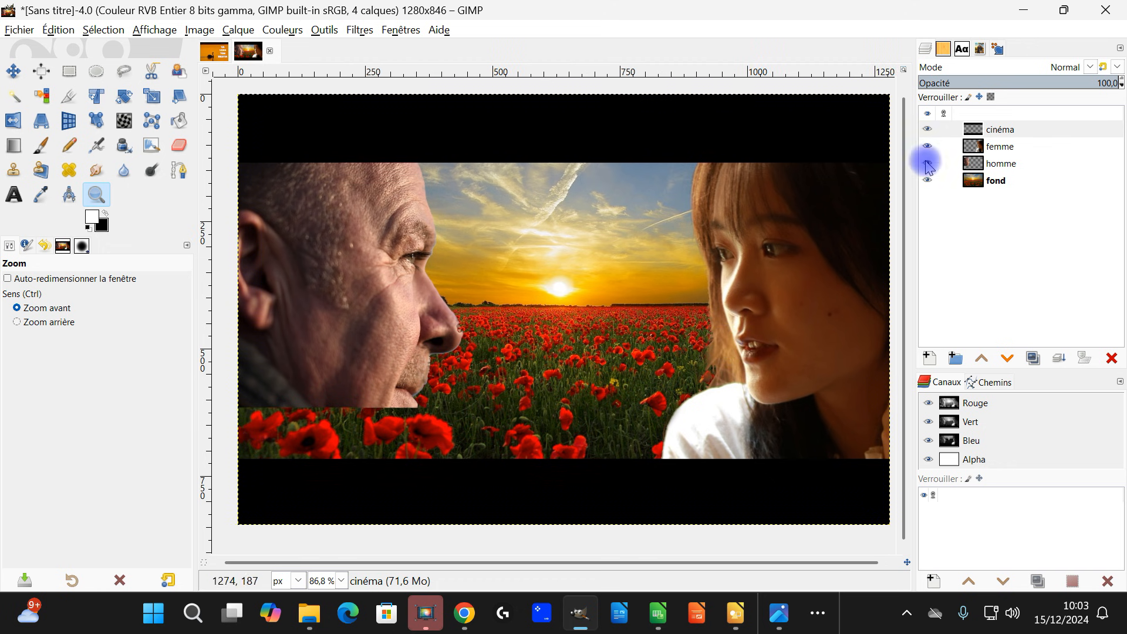
left_click(1011, 137)
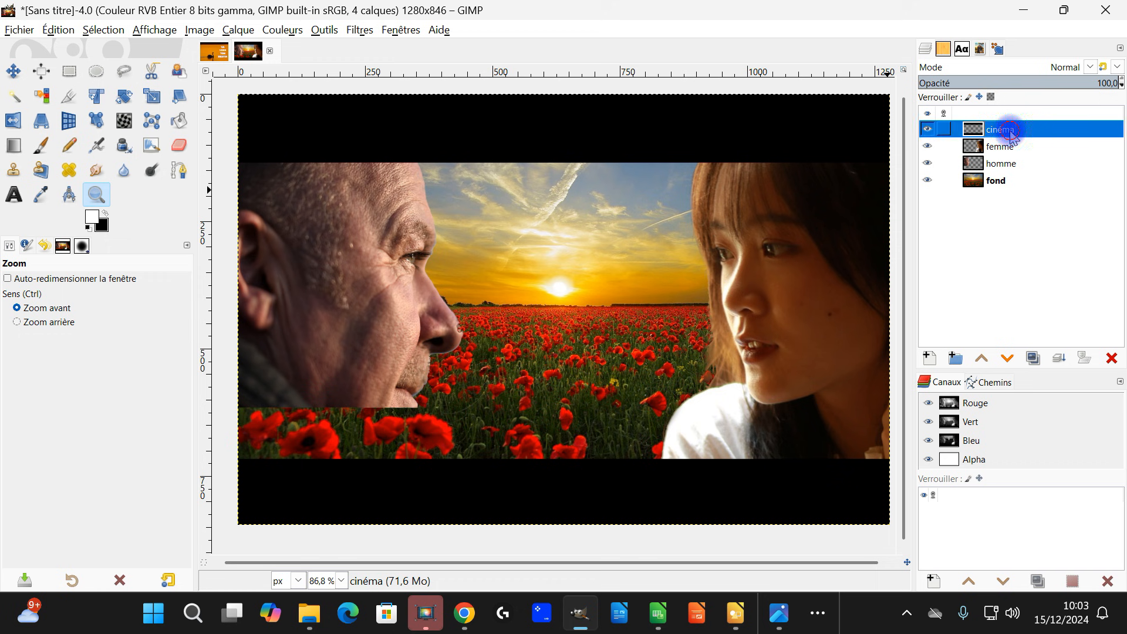
left_click(1000, 166)
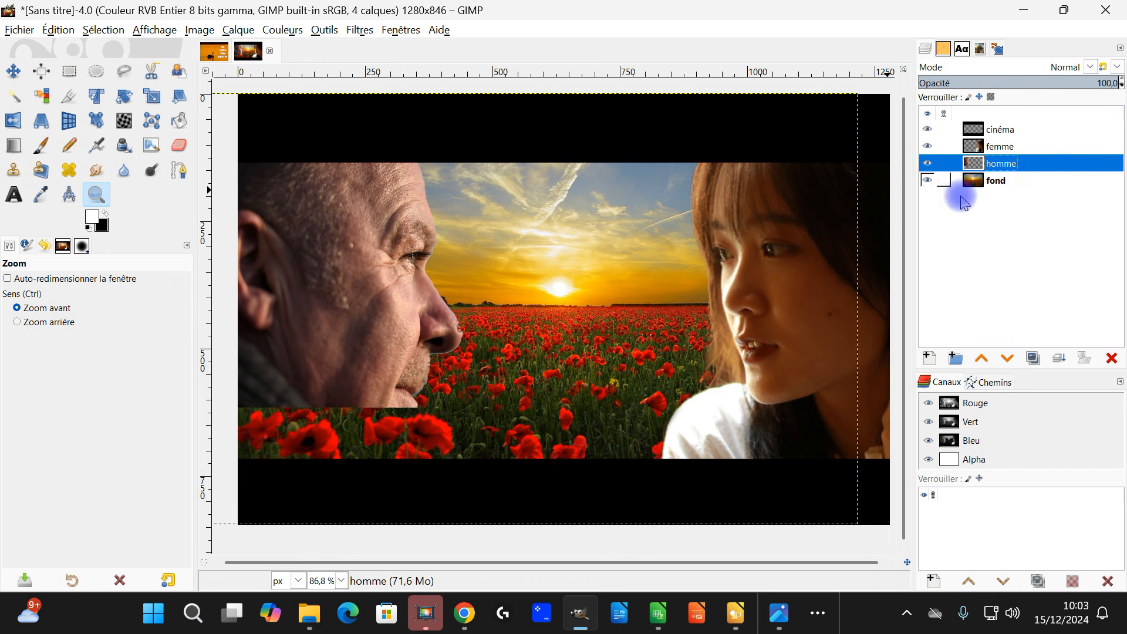
left_click(14, 74)
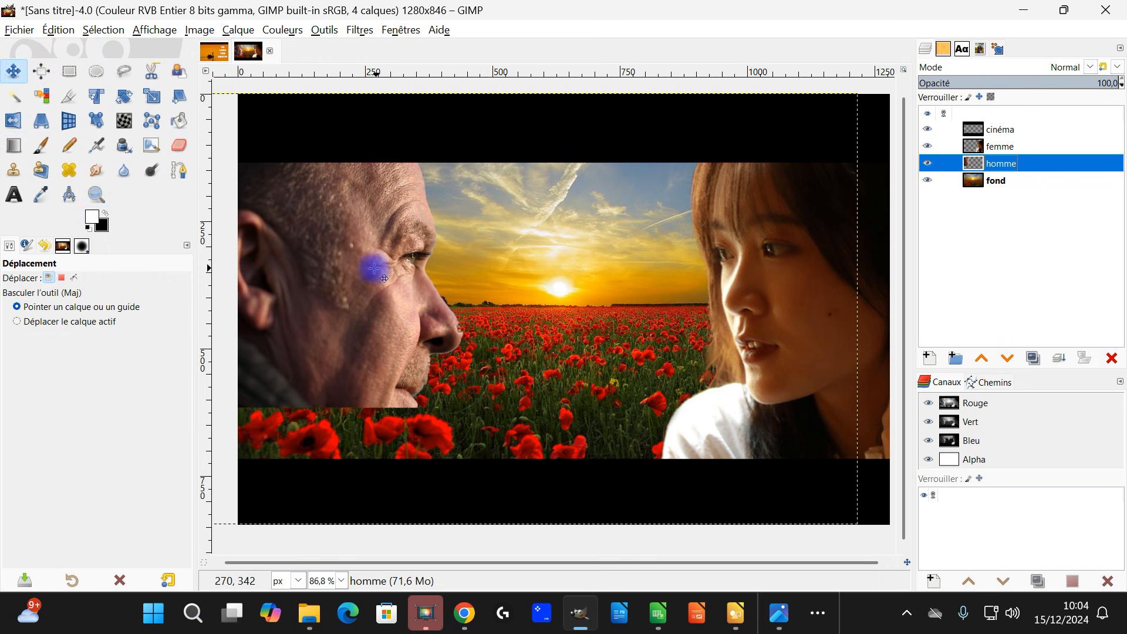
left_click_drag(372, 271, 374, 310)
left_click_drag(459, 275, 486, 248)
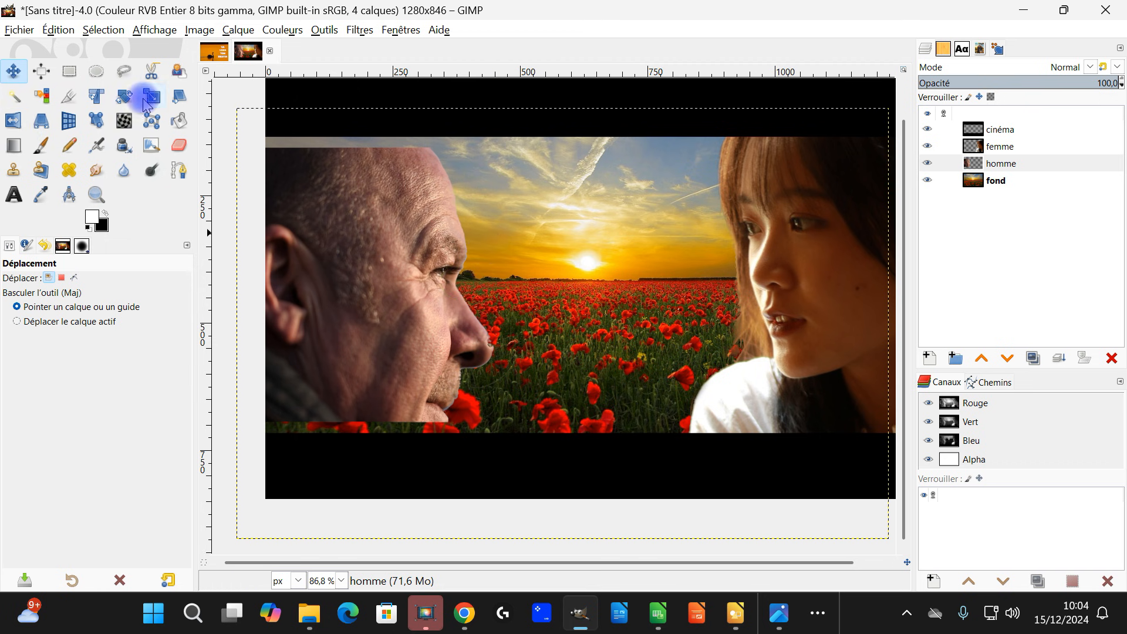
- Crop the homme layer to its content
left_click(151, 98)
left_click(238, 30)
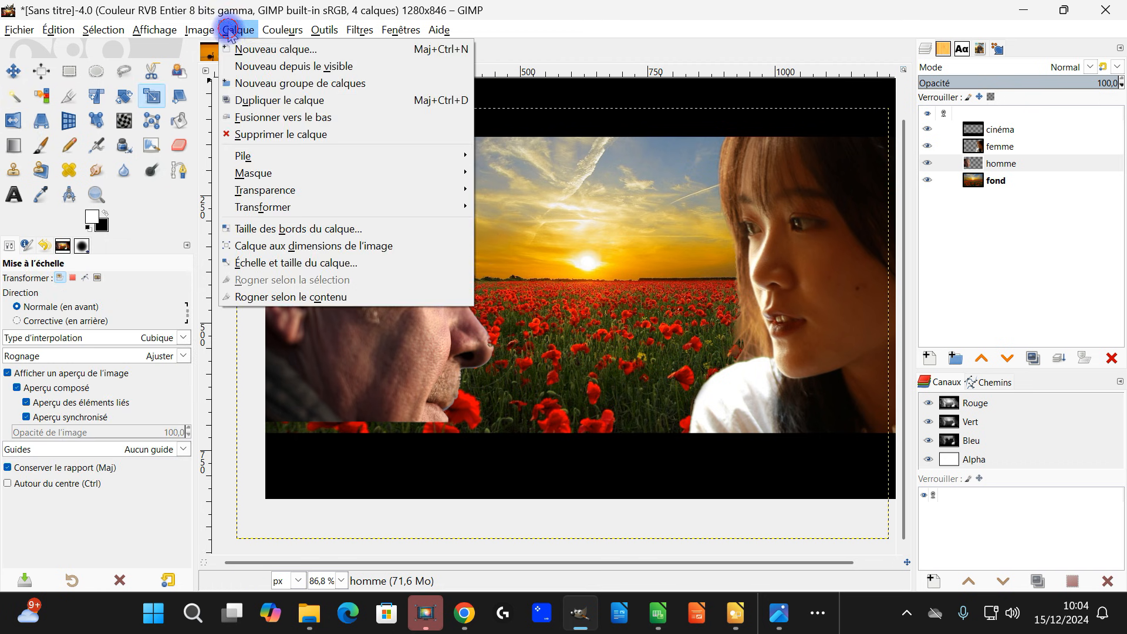
left_click(274, 294)
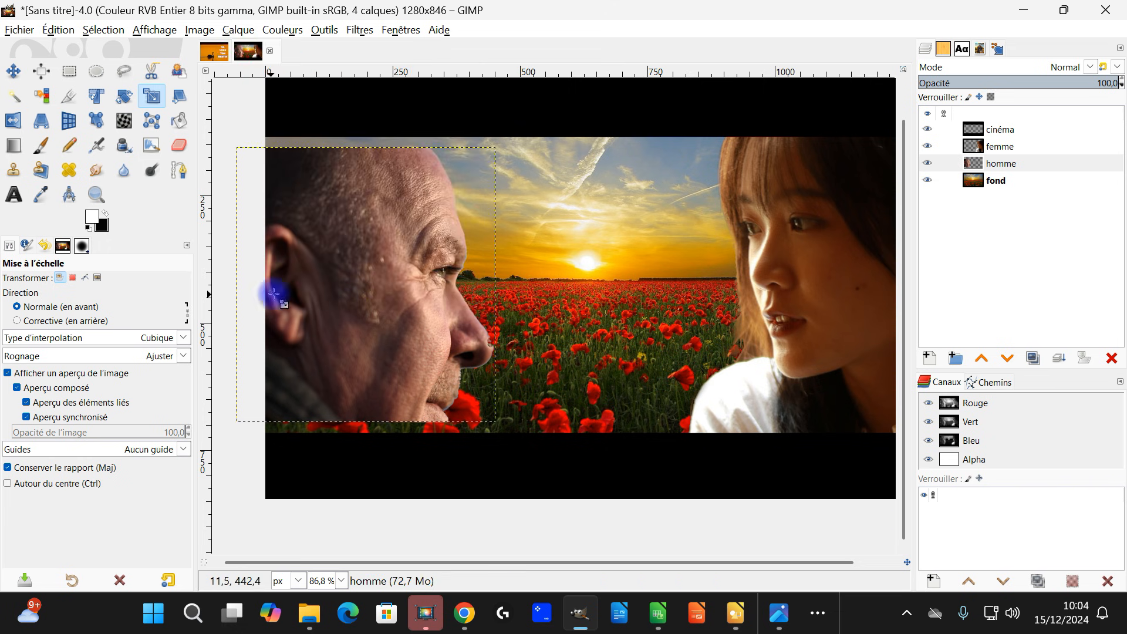
- Scale the homme layer proportionally around its centre to 550 × 583 px so the man spans the space between the black bands
left_click(355, 305)
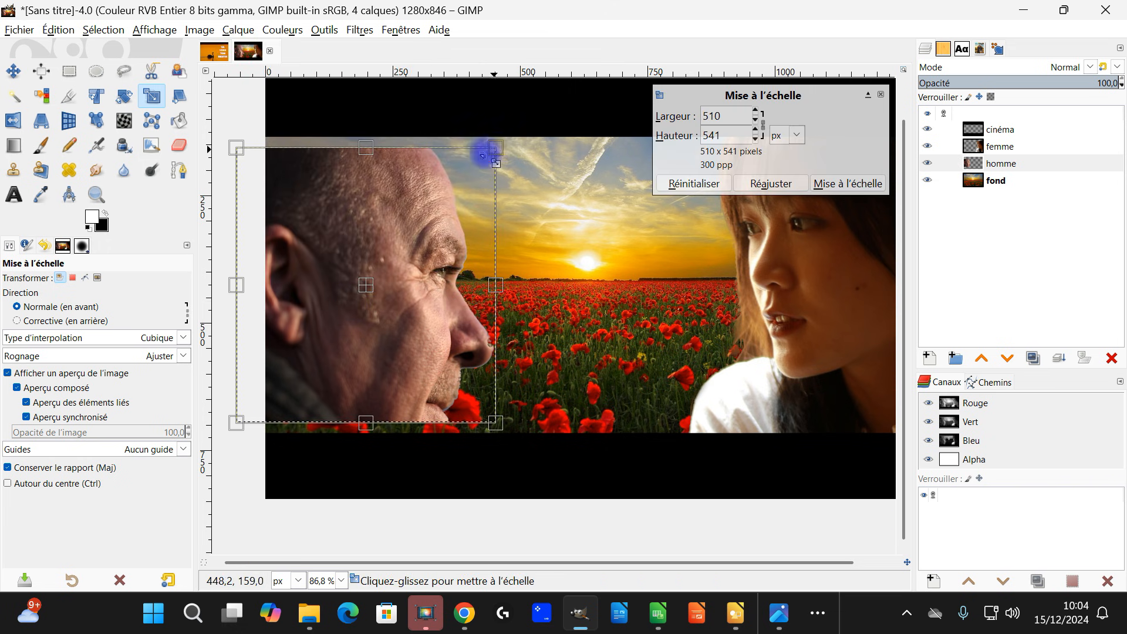
left_click(85, 483)
left_click_drag(497, 145, 519, 127)
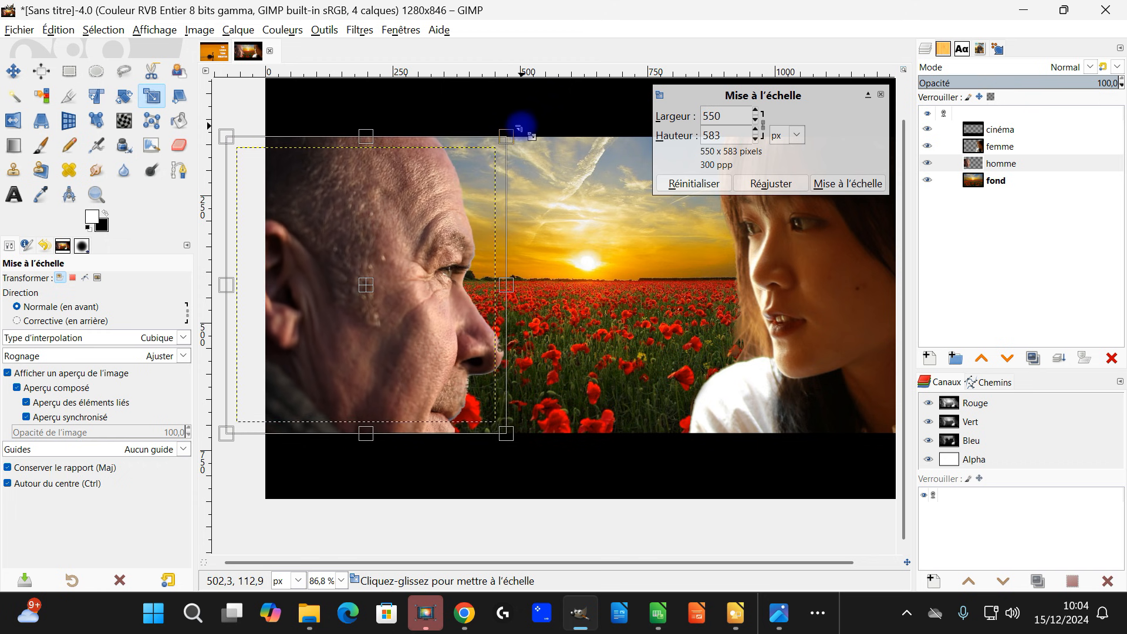
left_click(840, 180)
left_click_drag(764, 276, 741, 256)
mouse_move(607, 301)
left_mouse_down()
mouse_move(568, 297)
mouse_move(592, 310)
left_mouse_up()
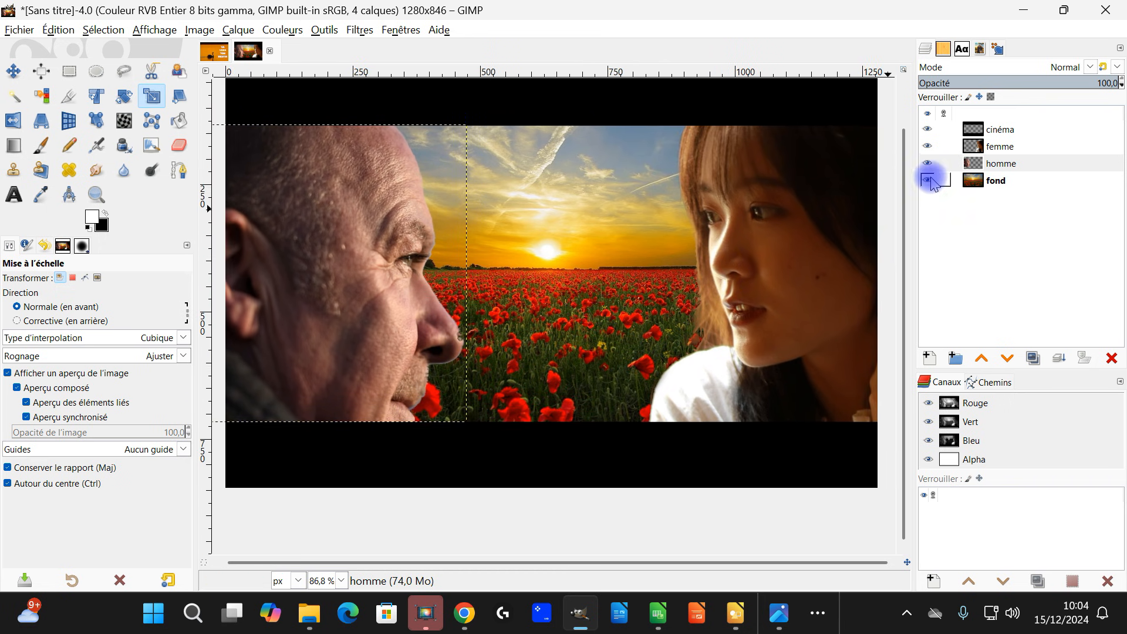
- Resize the homme layer's boundary to the image dimensions
right_click(990, 166)
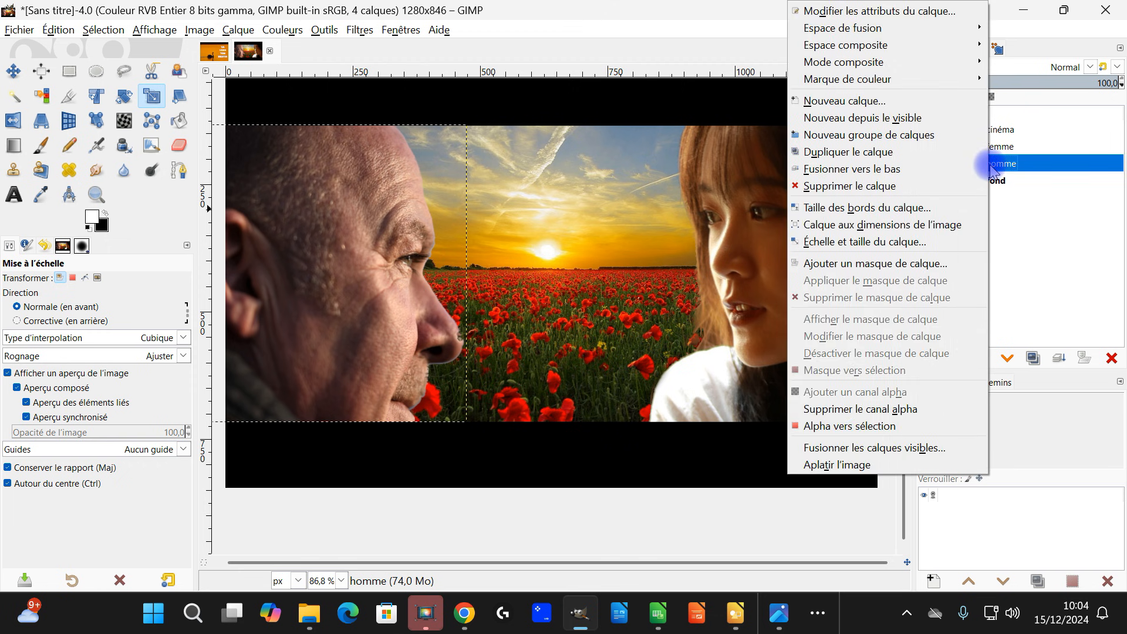
left_click(956, 221)
left_click_drag(658, 297, 598, 276)
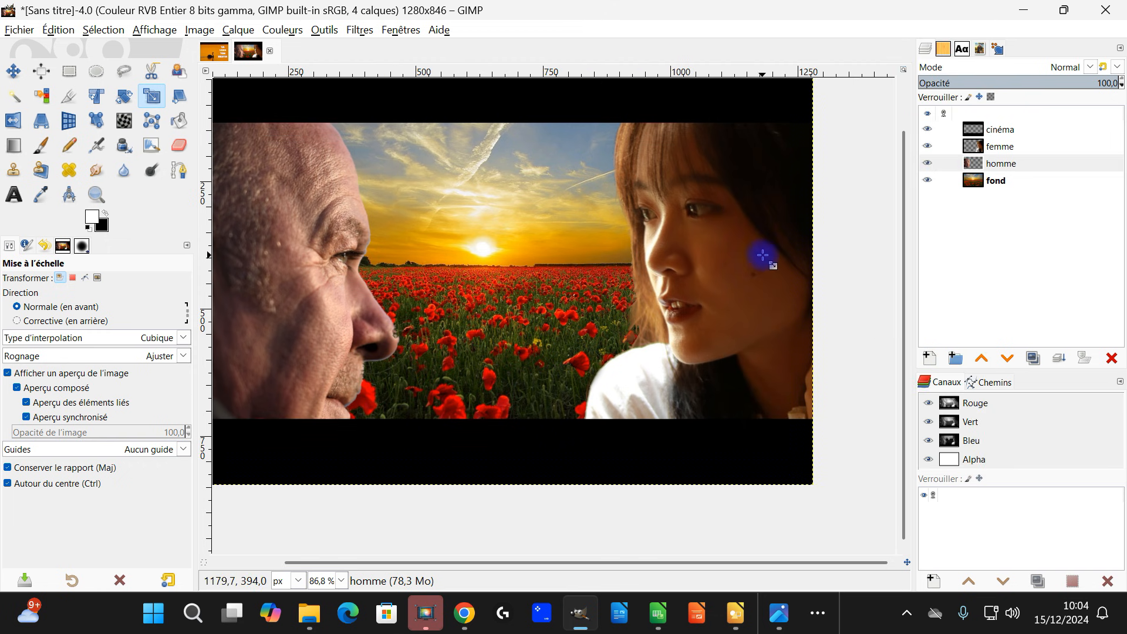
- Enlarge the femme layer proportionally so the woman's face fills the height between the black bands
left_click(998, 146)
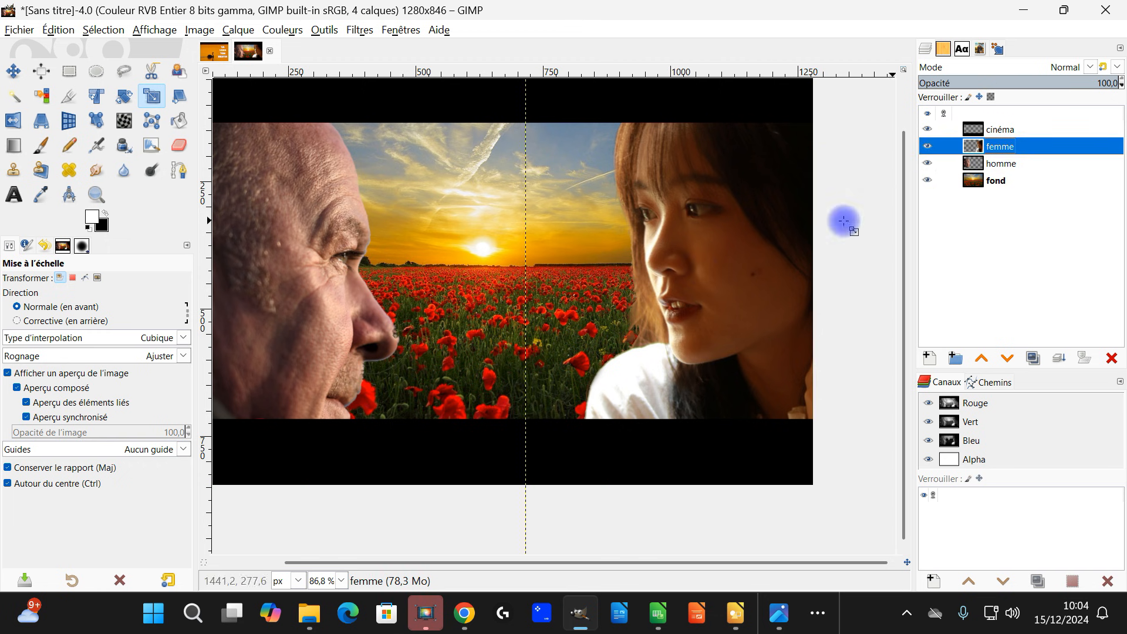
left_click(737, 246)
scroll(732, 307, "down", 5)
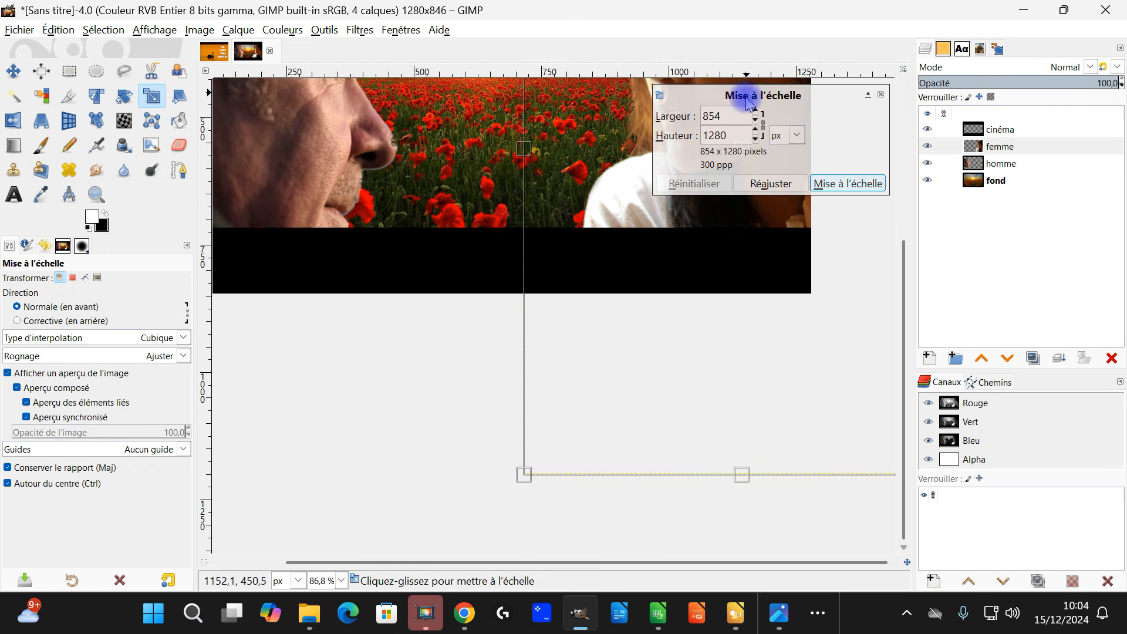
left_click_drag(530, 501, 365, 580)
scroll(721, 252, "up", 5)
left_click_drag(681, 371, 709, 464)
left_click_drag(463, 414, 594, 389)
left_click(848, 183)
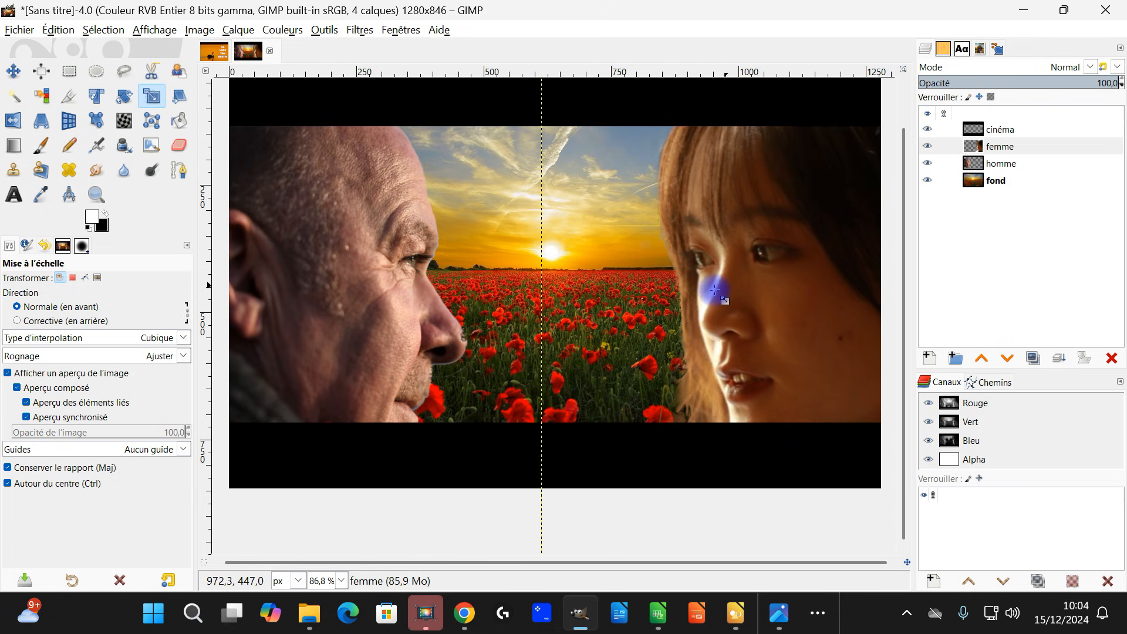
- Resize the femme layer's boundary to the image dimensions
right_click(989, 147)
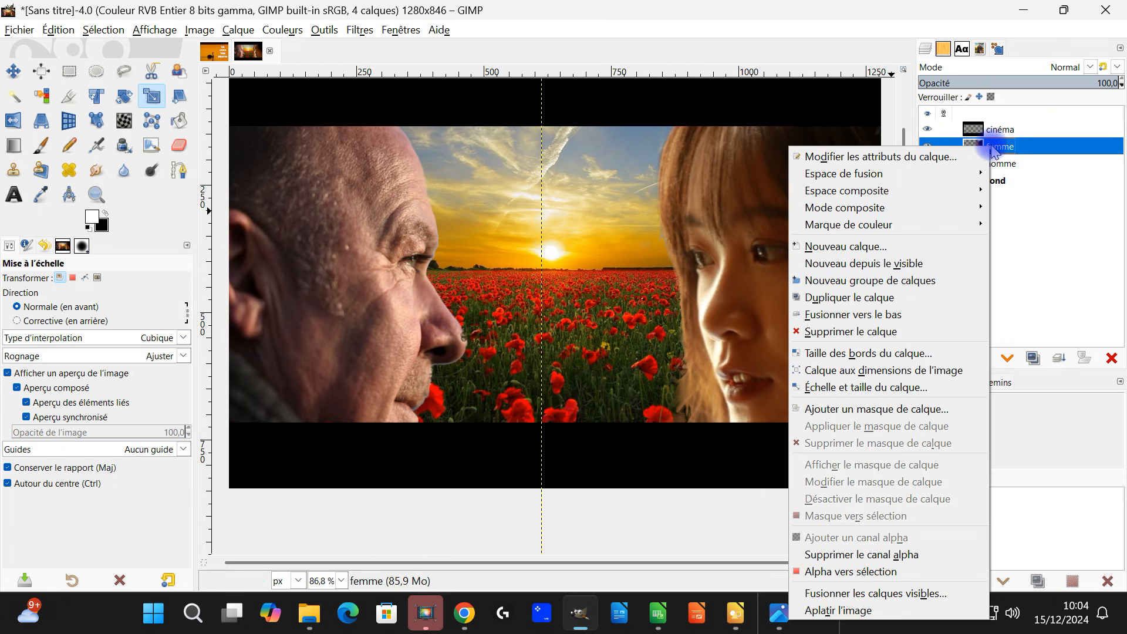
left_click(941, 376)
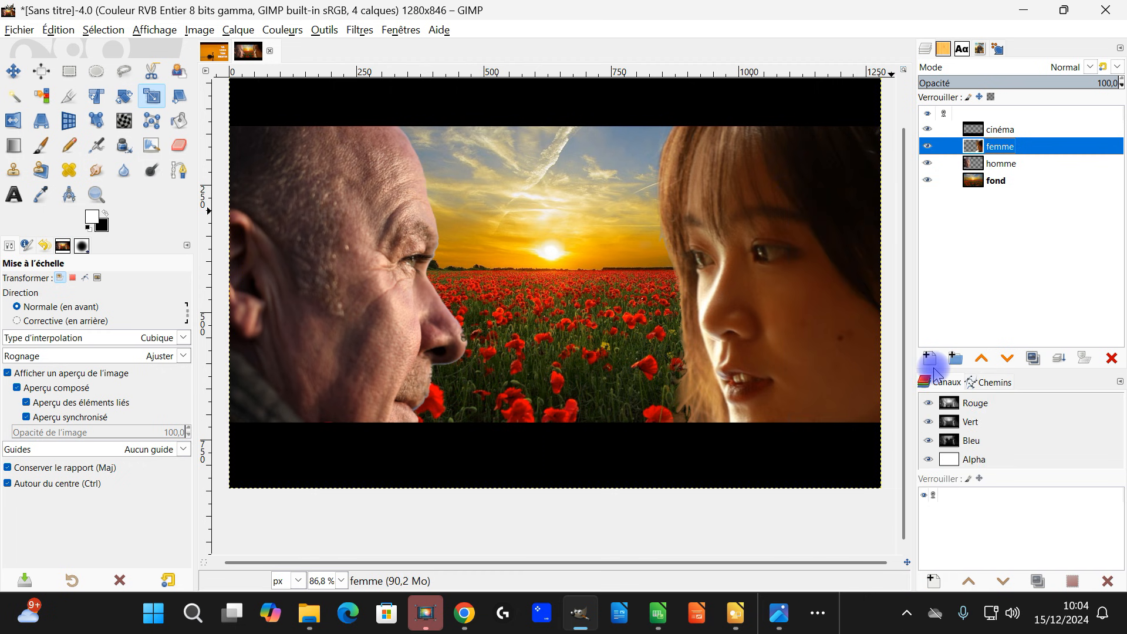
left_click_drag(657, 296, 775, 209)
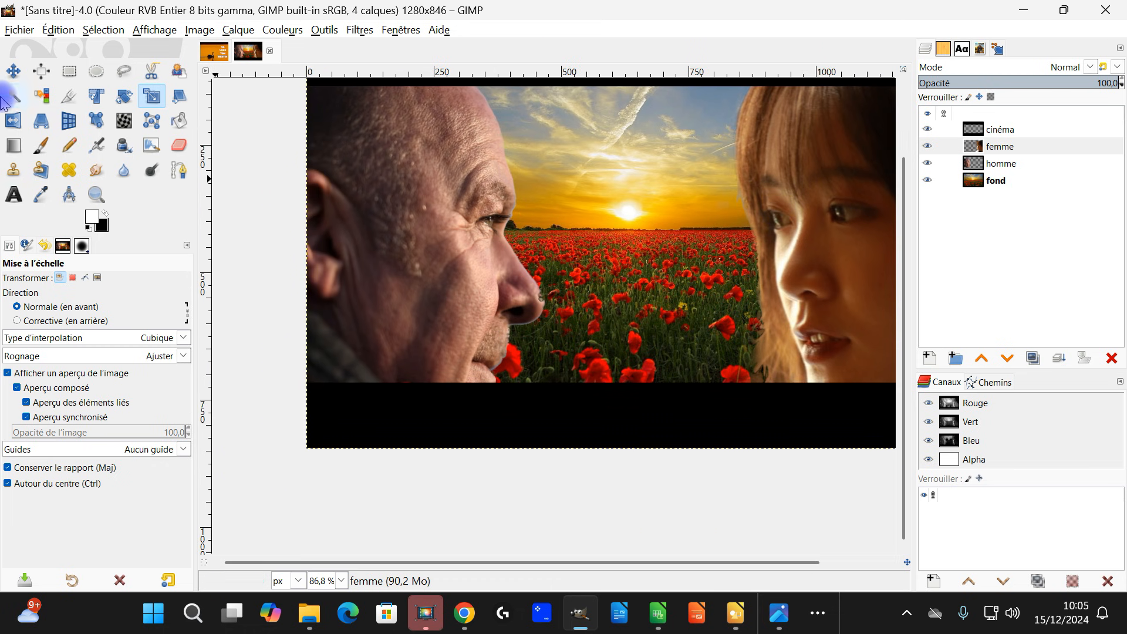
- Move the homme layer slightly left and fit its boundary to the image dimensions again
left_click(12, 73)
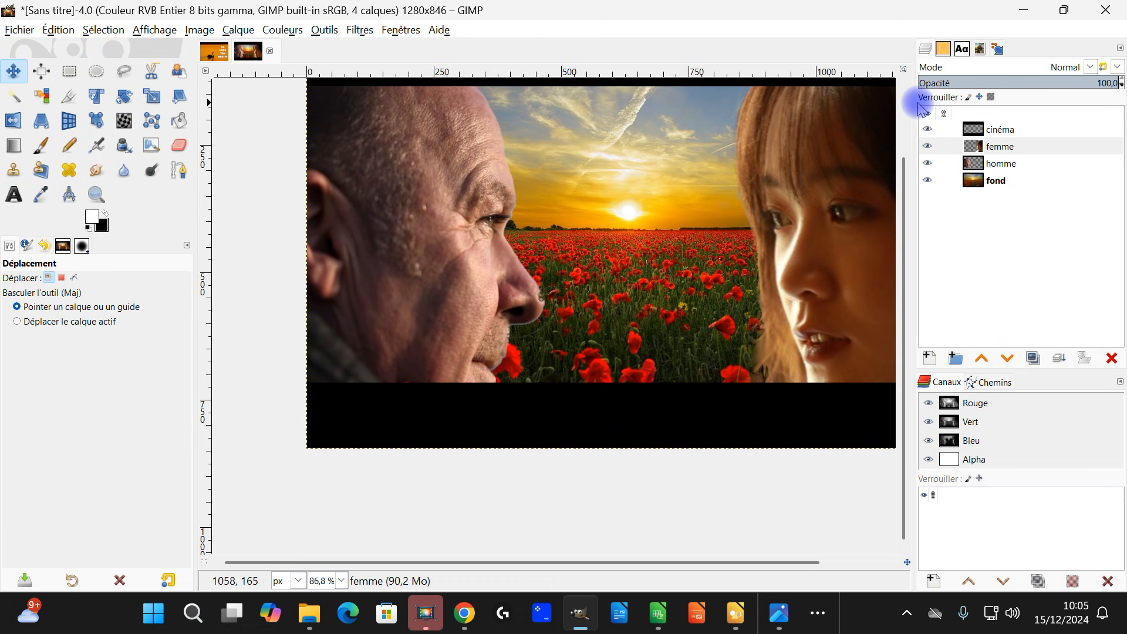
left_click(1000, 163)
left_click_drag(464, 199, 452, 199)
left_click_drag(646, 292, 570, 324)
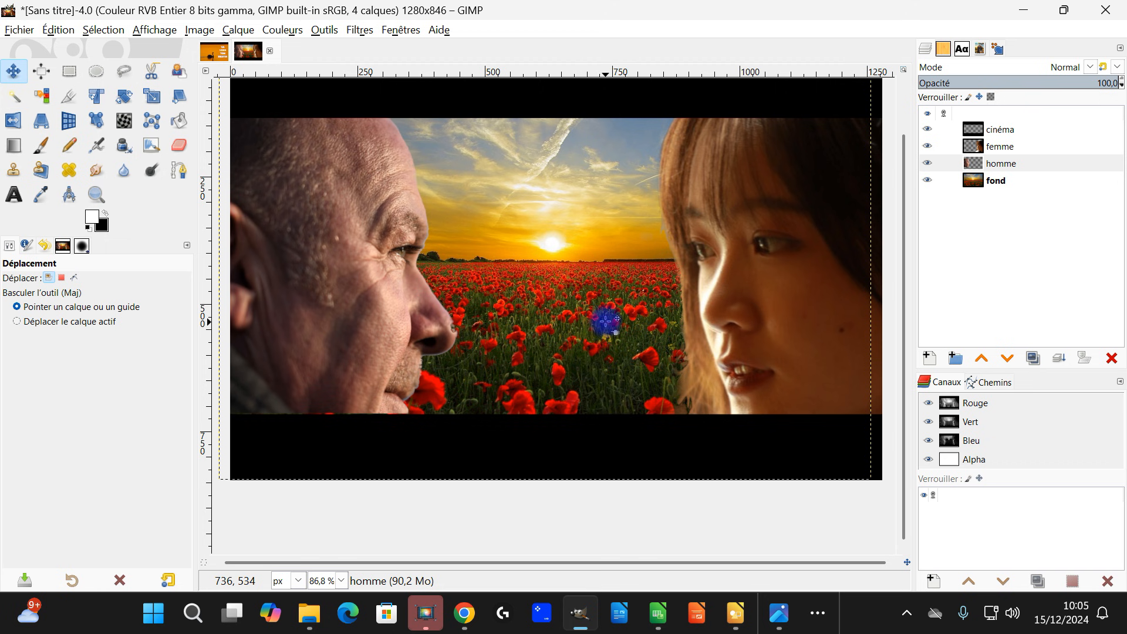
scroll(612, 305, "down", 1)
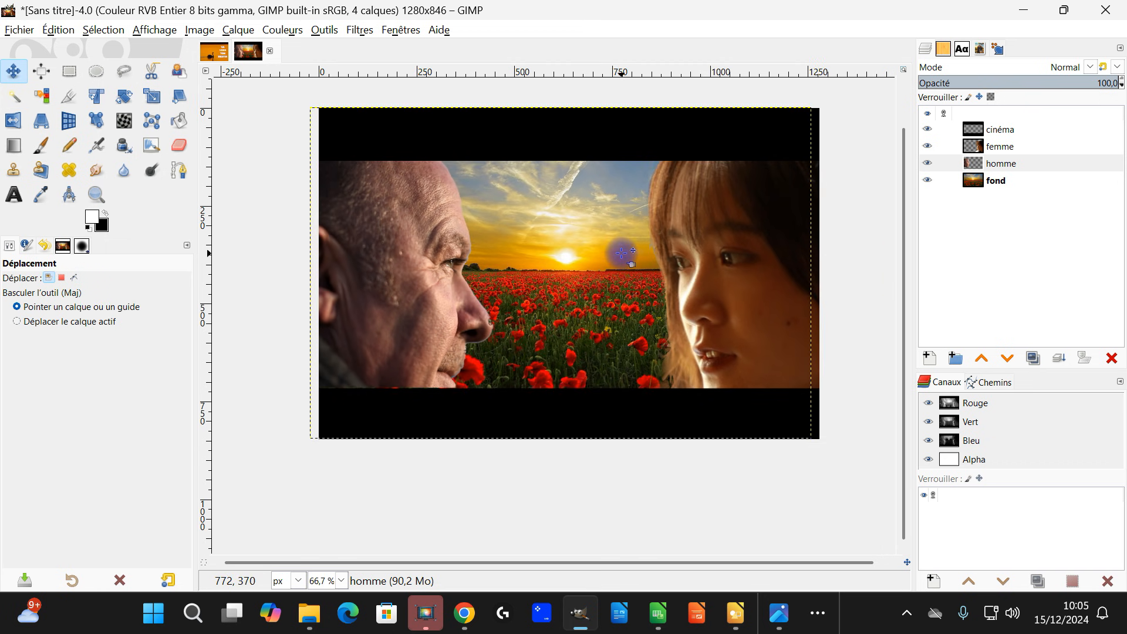
right_click(1000, 163)
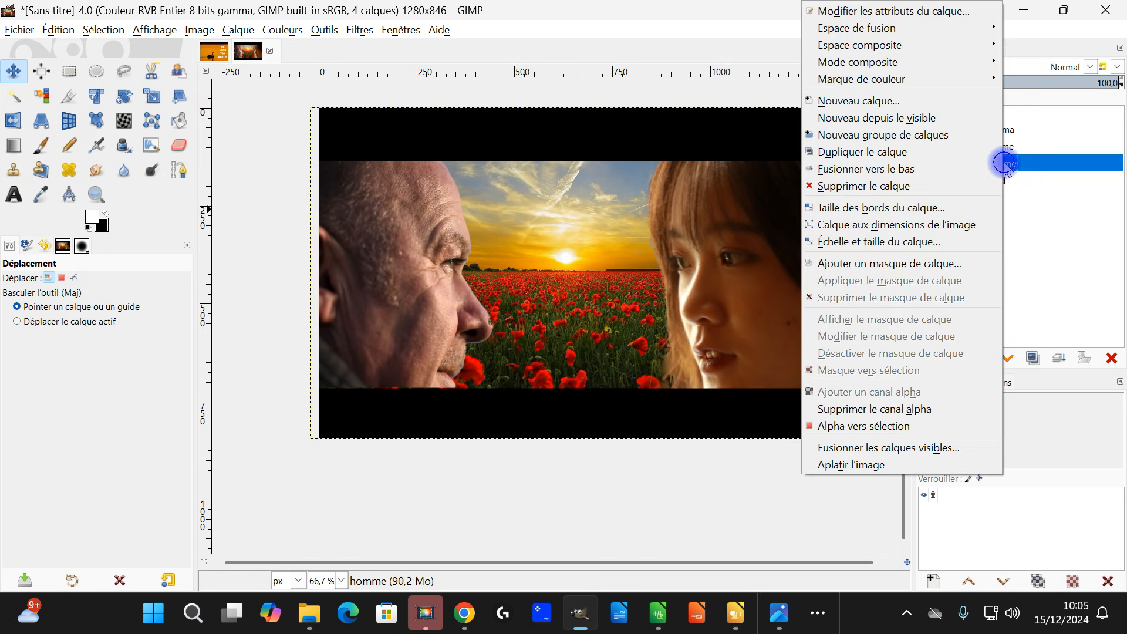
left_click(970, 226)
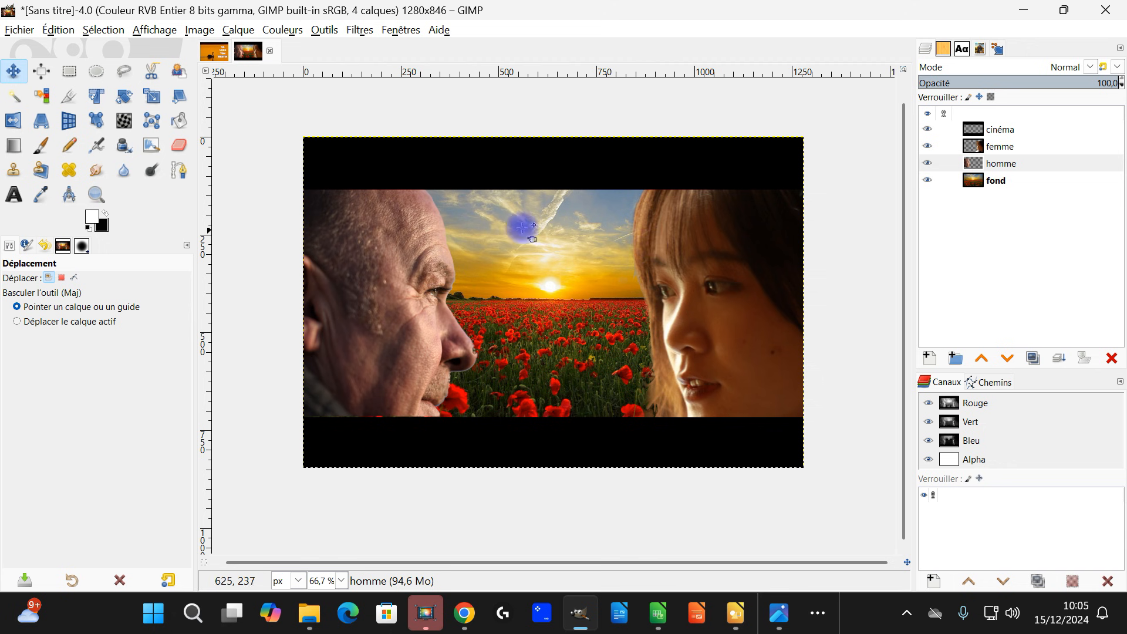
- Move the femme layer slightly right, away from the man
left_click(998, 146)
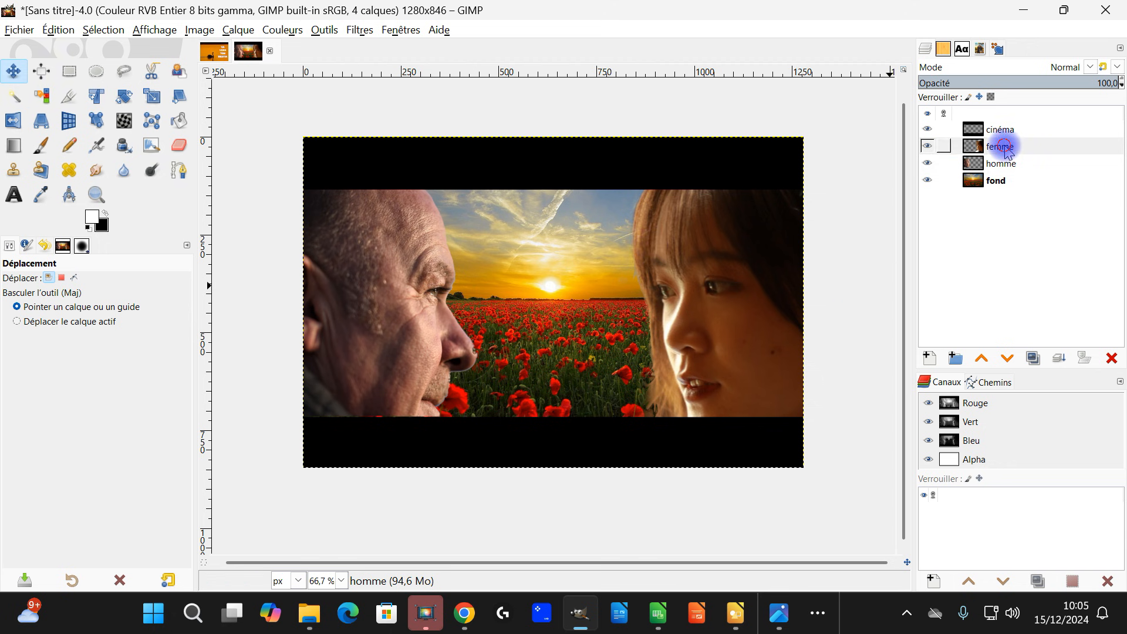
left_click_drag(751, 292, 756, 292)
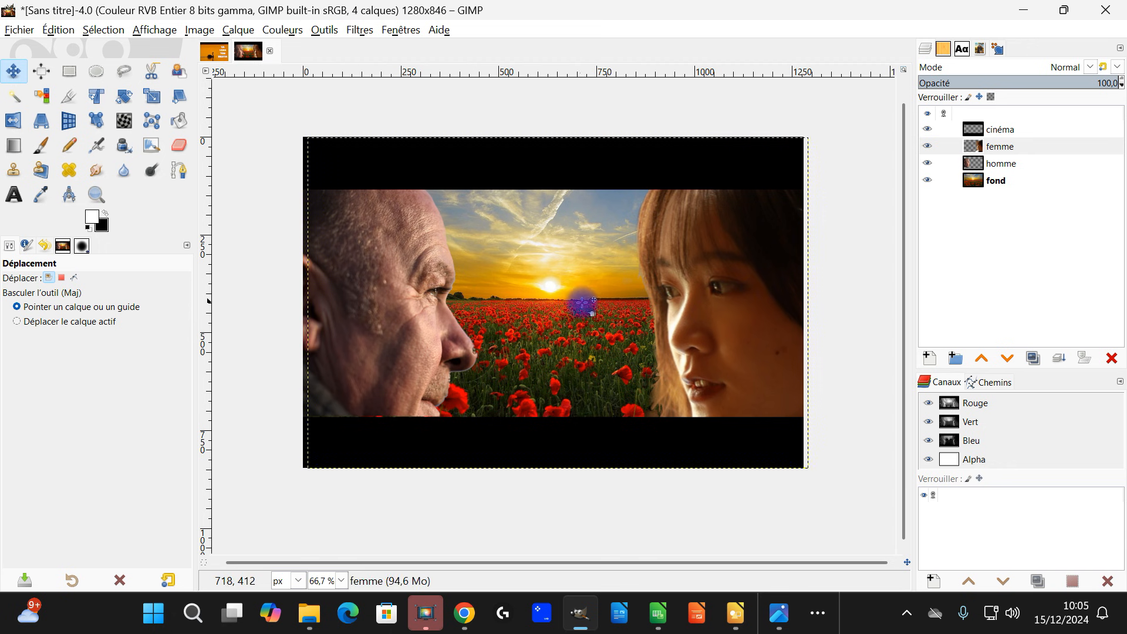
left_click_drag(667, 269, 679, 272)
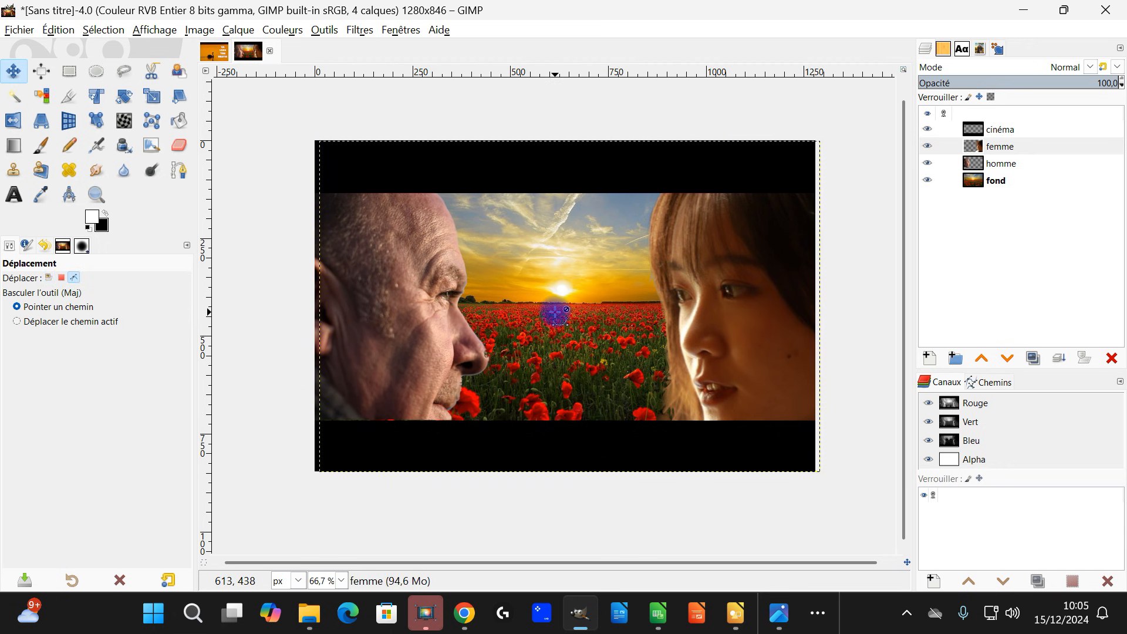
scroll(554, 311, "up", 1)
scroll(609, 318, "down", 1)
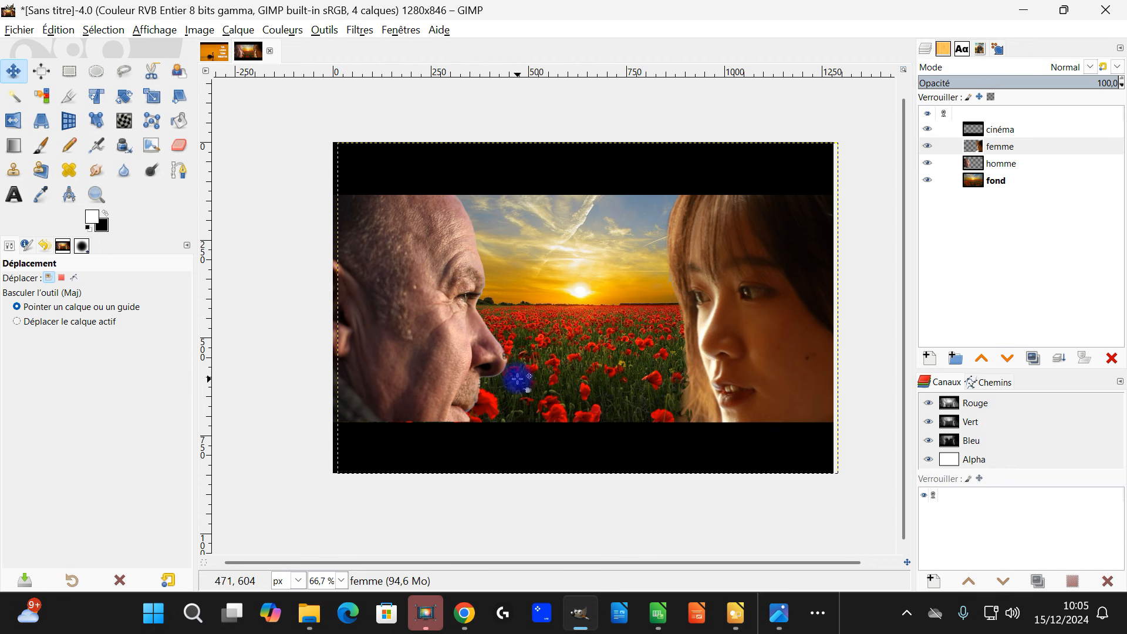
- On the homme layer, restore the notch missing from the tip of the man's nose using the Eraser with anti-erase enabled
scroll(509, 373, "up", 6)
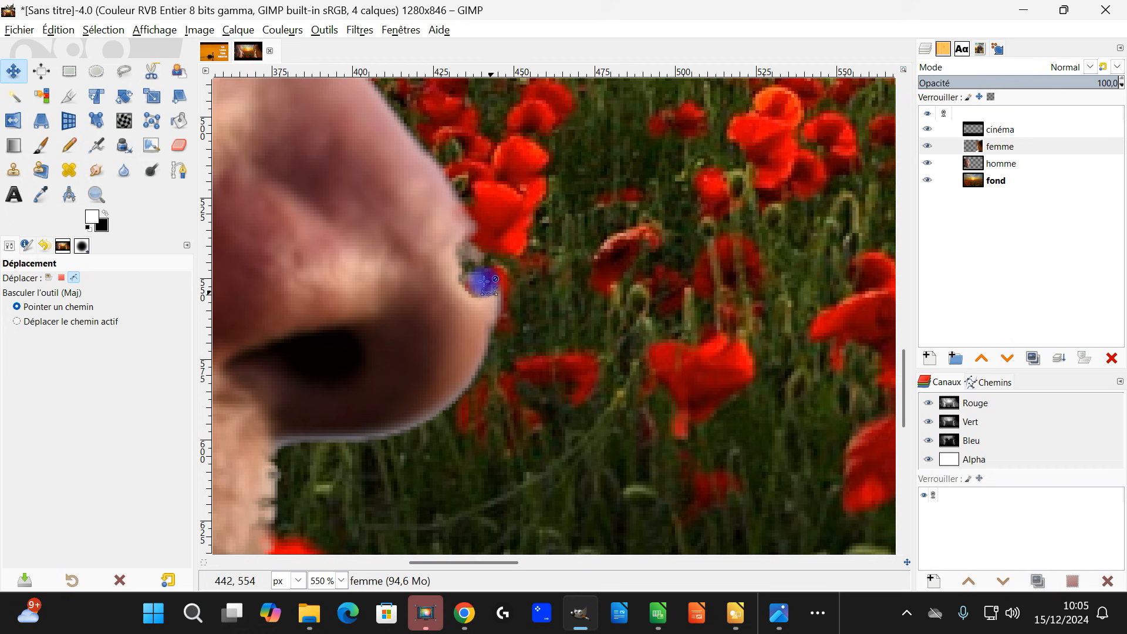
left_click(998, 164)
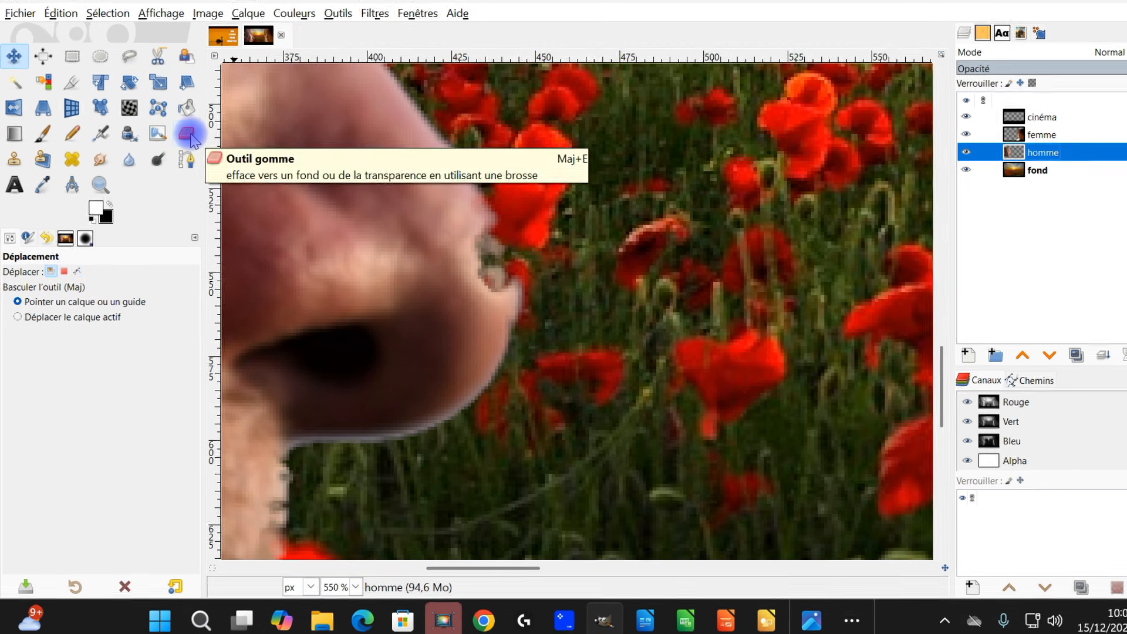
left_click(182, 148)
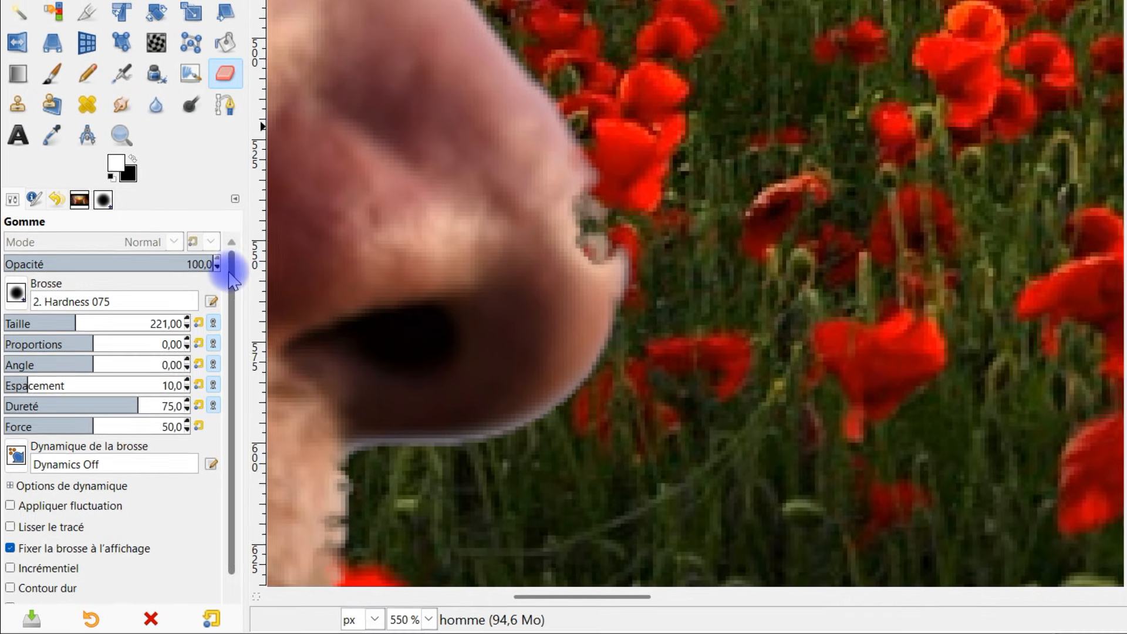
left_click_drag(233, 276, 229, 396)
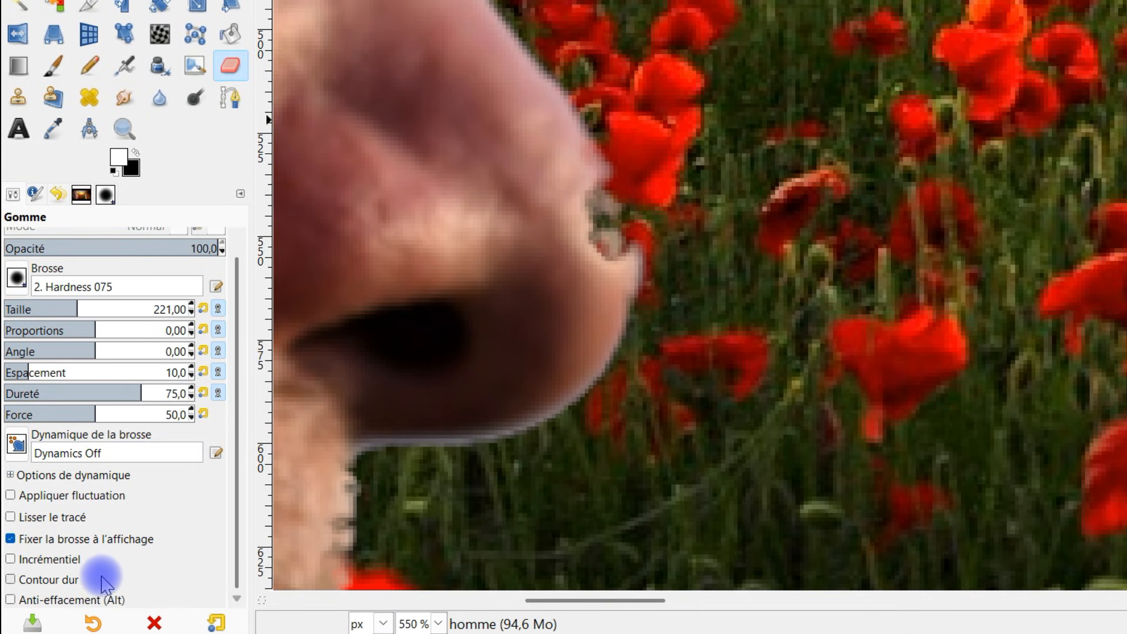
left_click(50, 596)
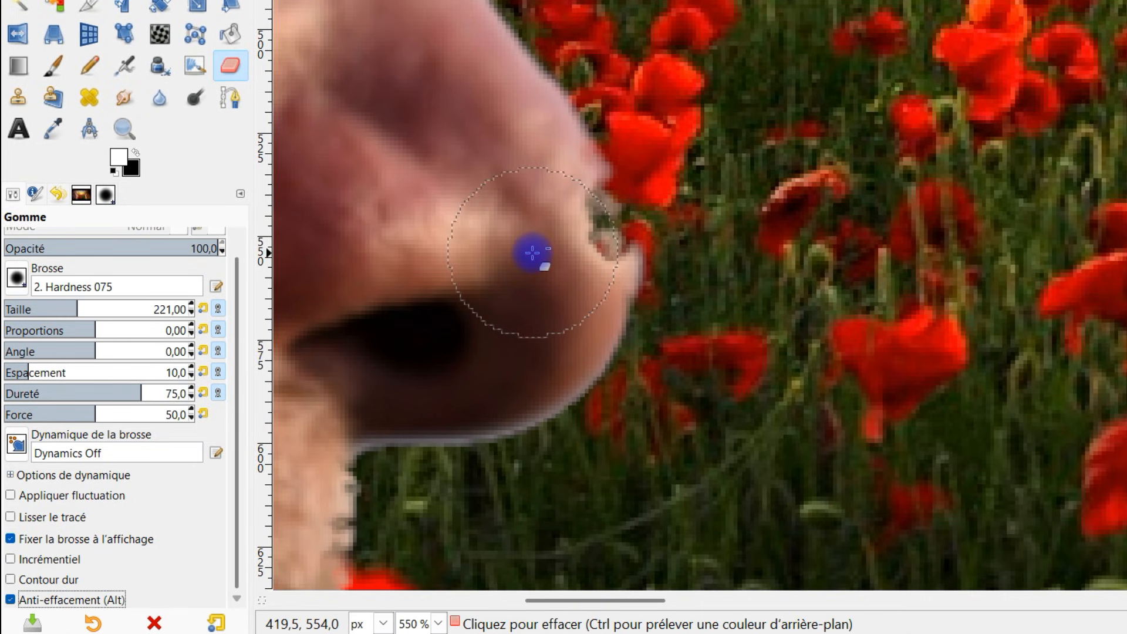
mouse_move(547, 236)
left_mouse_down()
mouse_move(559, 271)
mouse_move(562, 249)
mouse_move(574, 252)
mouse_move(533, 175)
left_mouse_up()
scroll(686, 253, "down", 5)
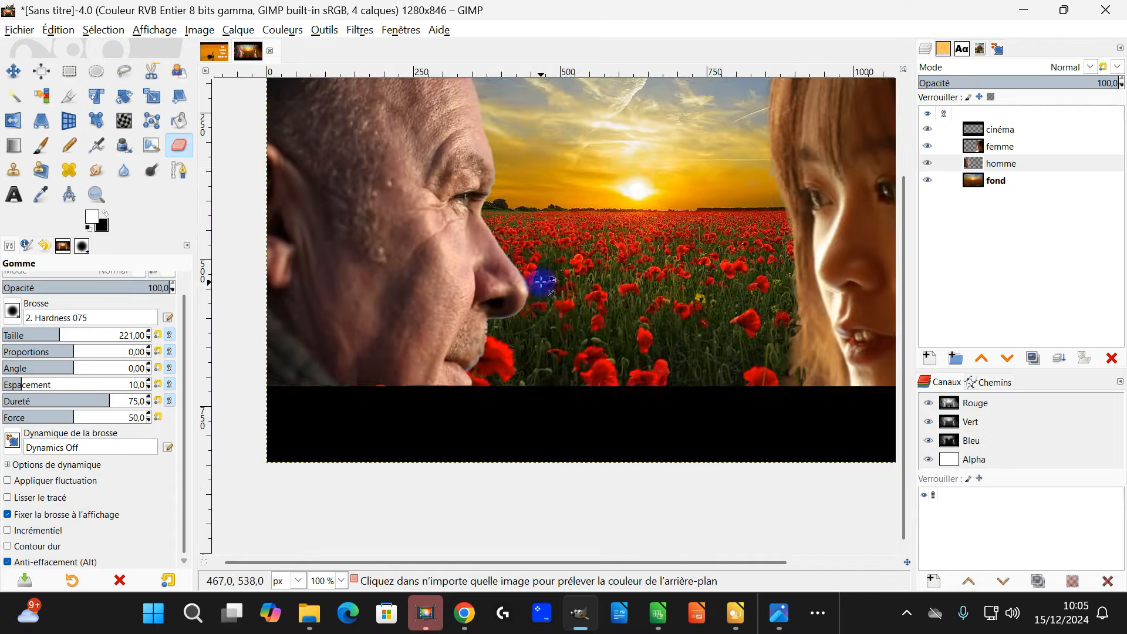
scroll(541, 283, "down", 2)
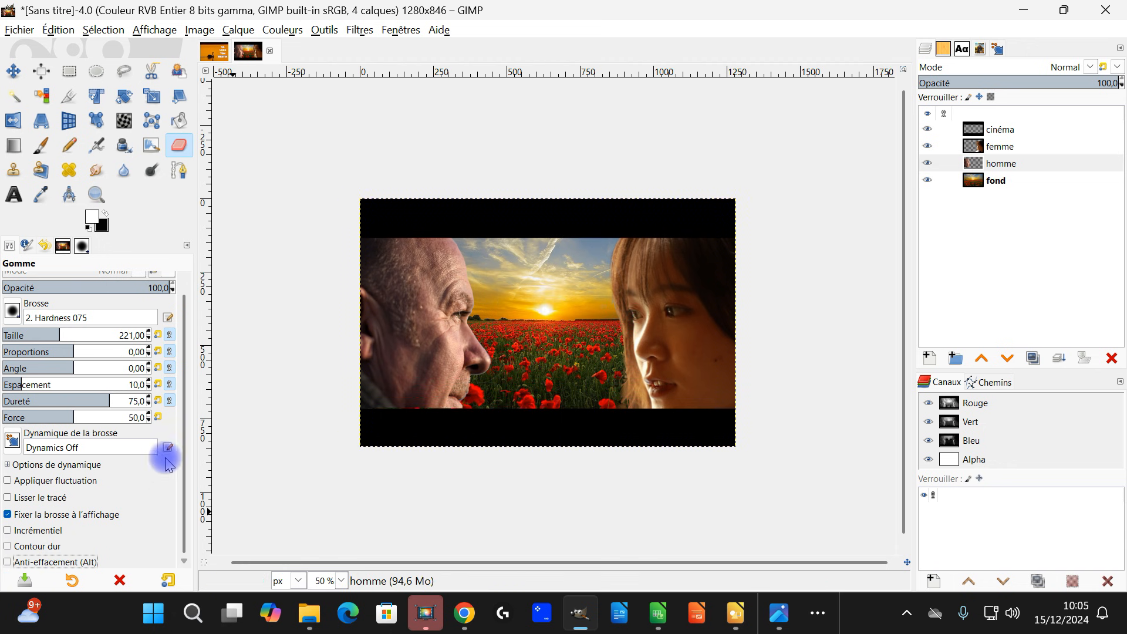
- Create a layer group above the femme layer and name it "regrouper les H et F"
left_click_drag(185, 435, 188, 370)
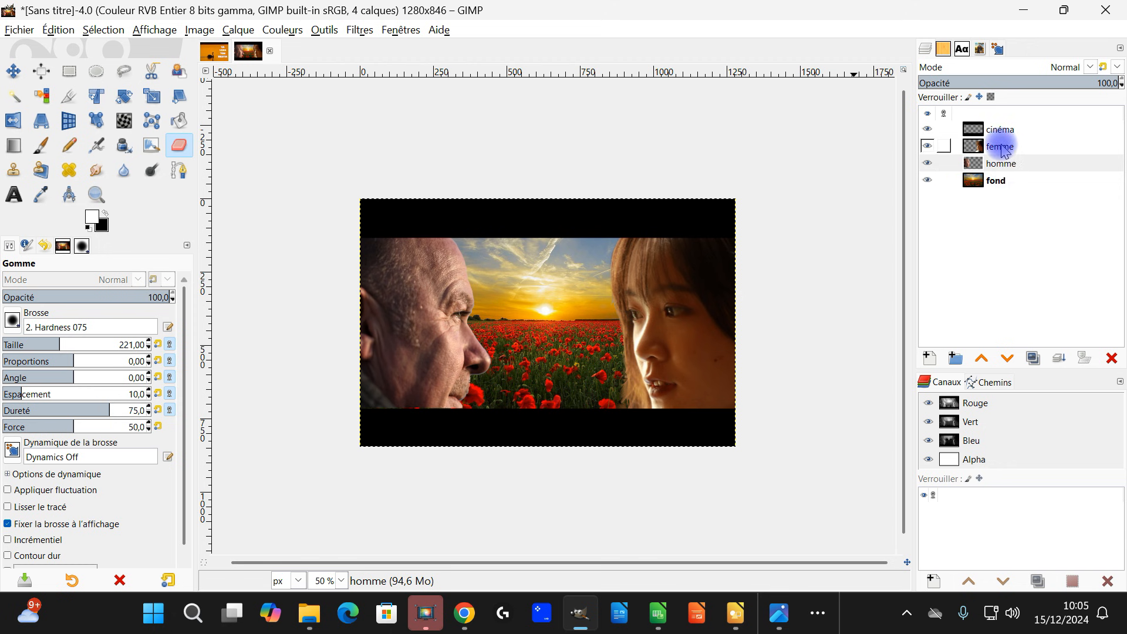
left_click_drag(659, 266, 674, 292)
left_click(1025, 146)
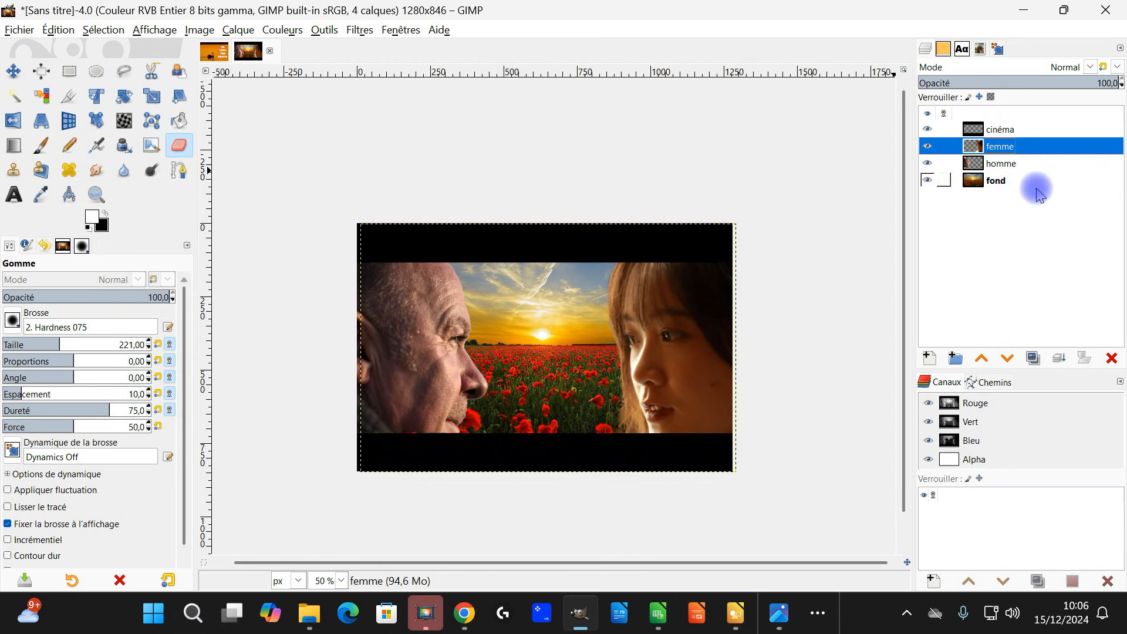
left_click(954, 358)
double_click(1021, 147)
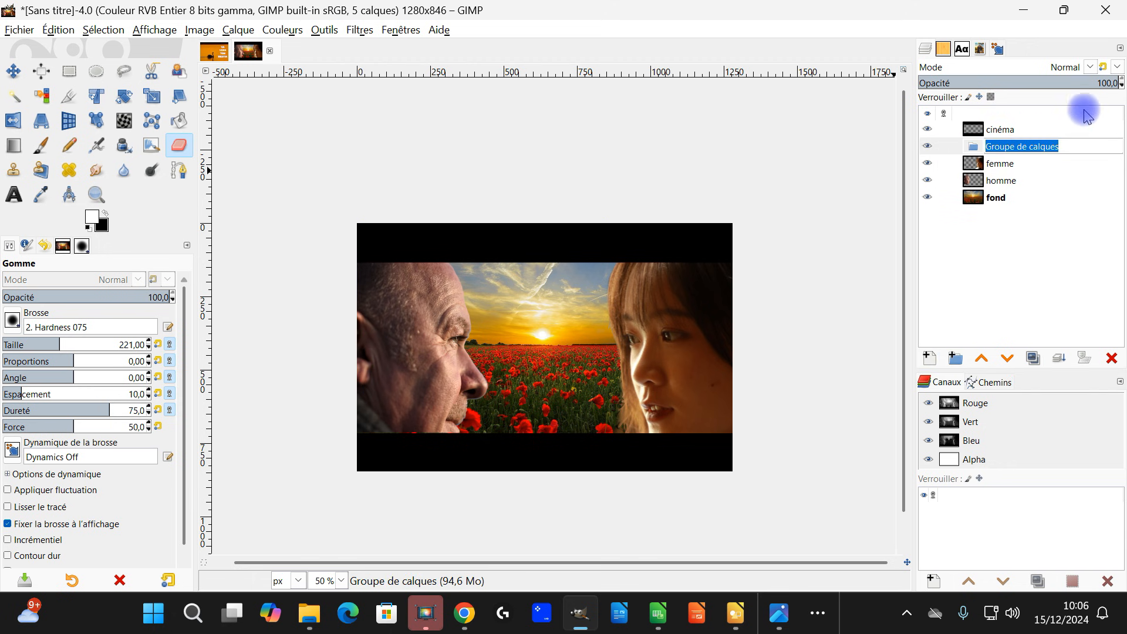
type("reg")
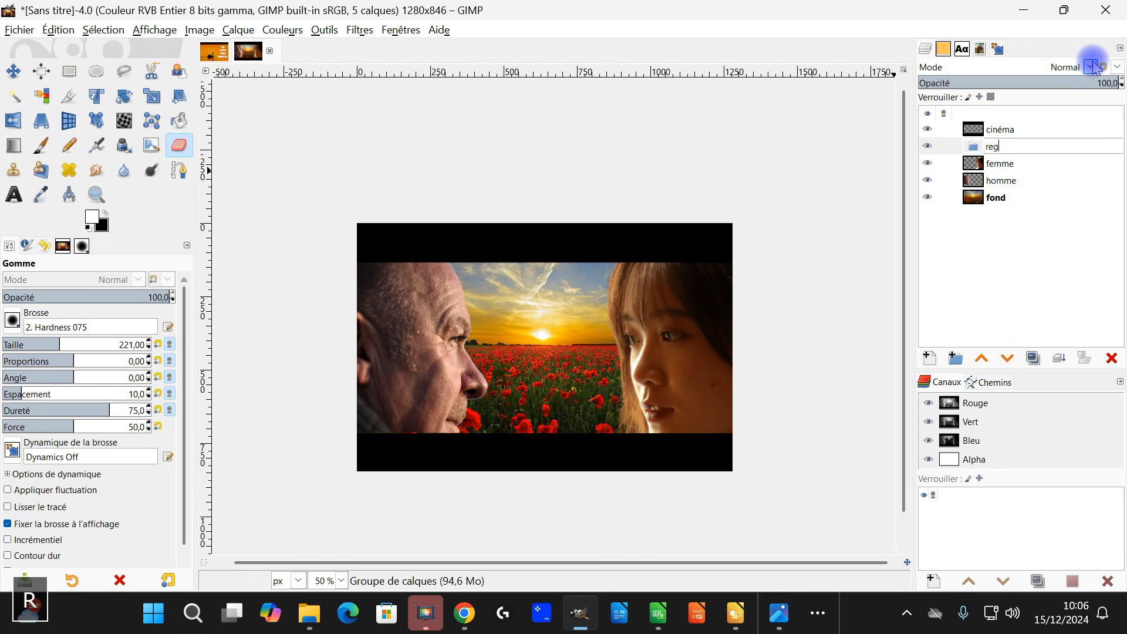
type("rouper les H et F")
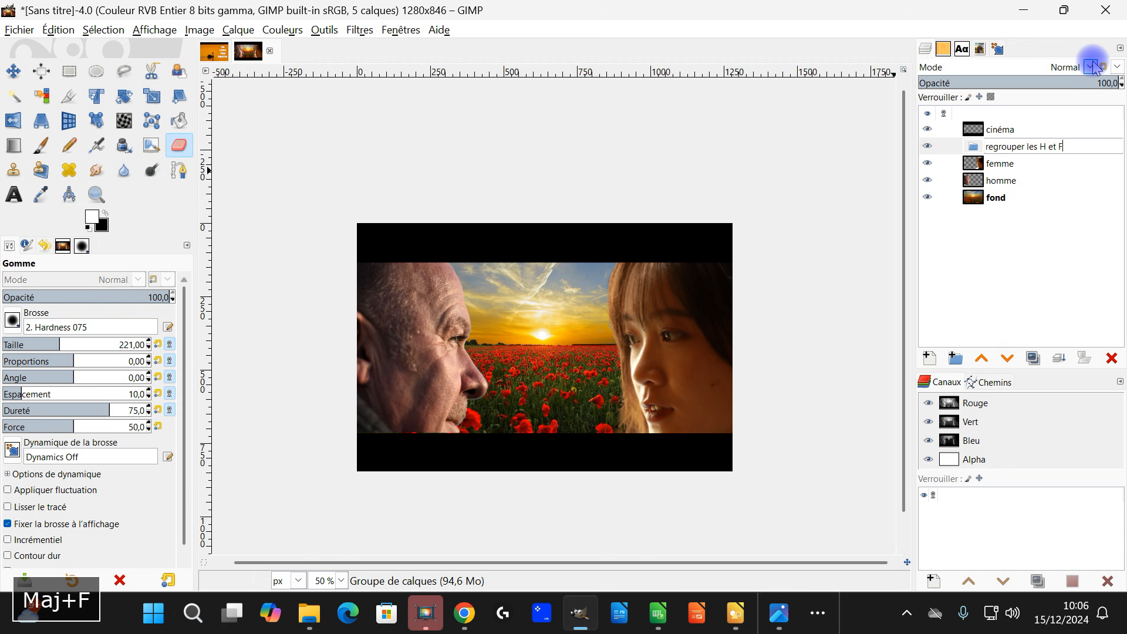
key("Return")
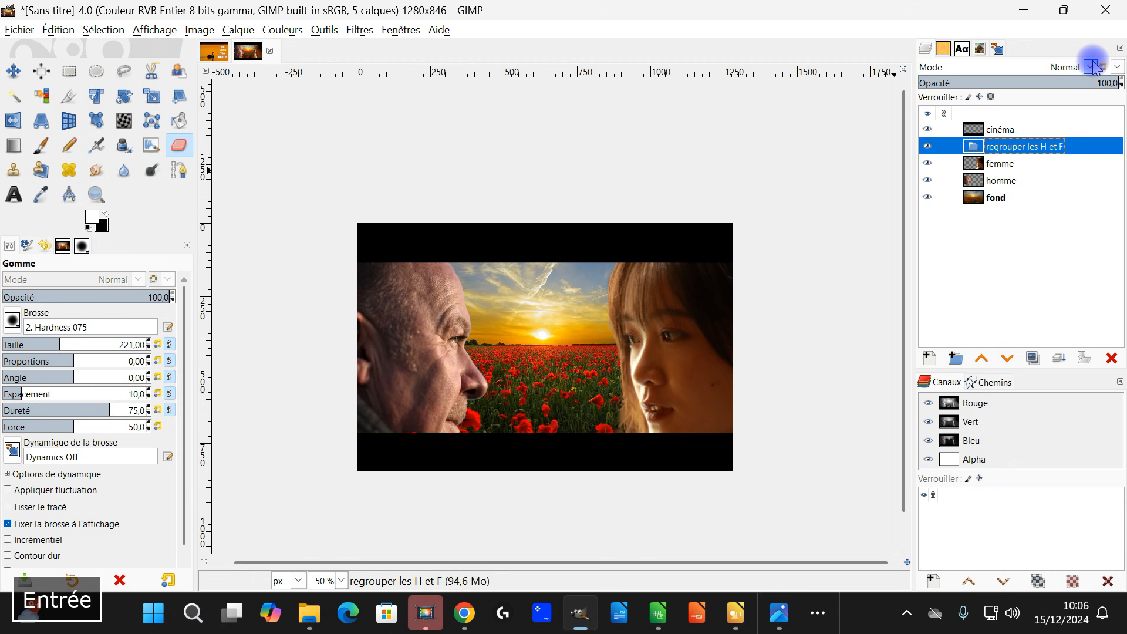
- Place the femme and homme layers in the "regrouper les H et F" group, collapse it and check it by toggling its visibility
mouse_move(973, 163)
left_mouse_down()
mouse_move(983, 159)
mouse_move(976, 170)
left_mouse_up()
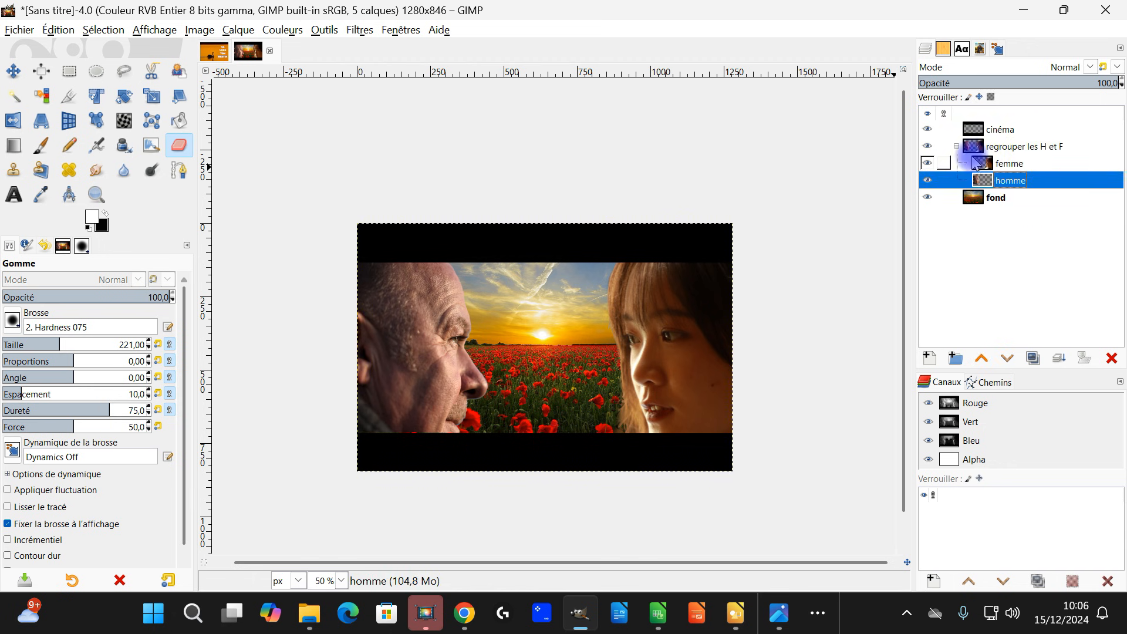
left_click(955, 146)
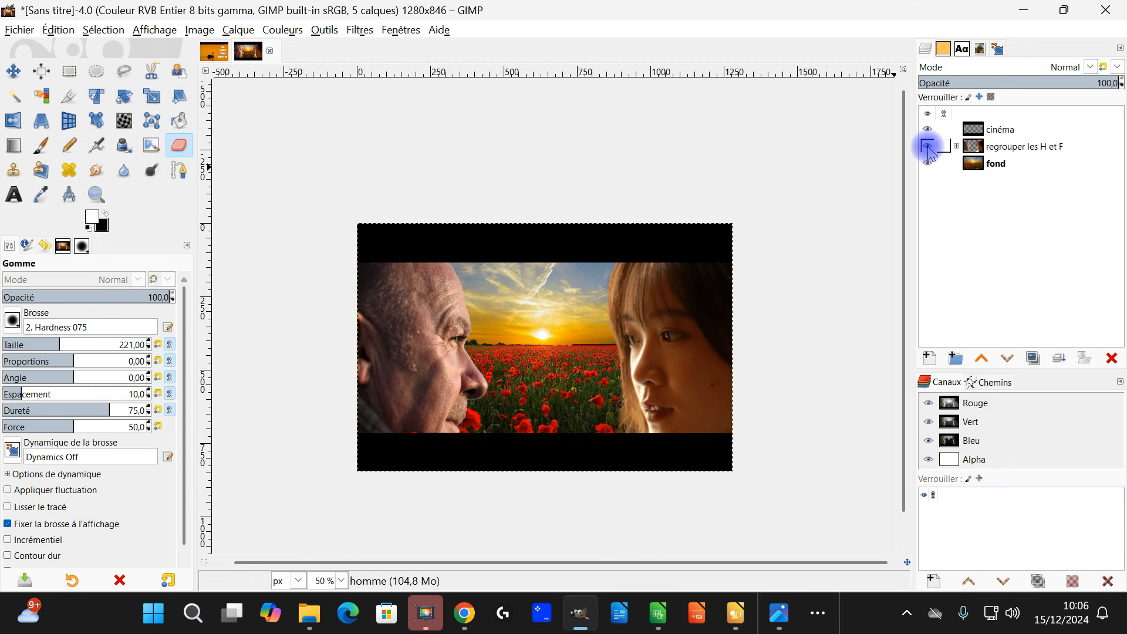
left_click(928, 146)
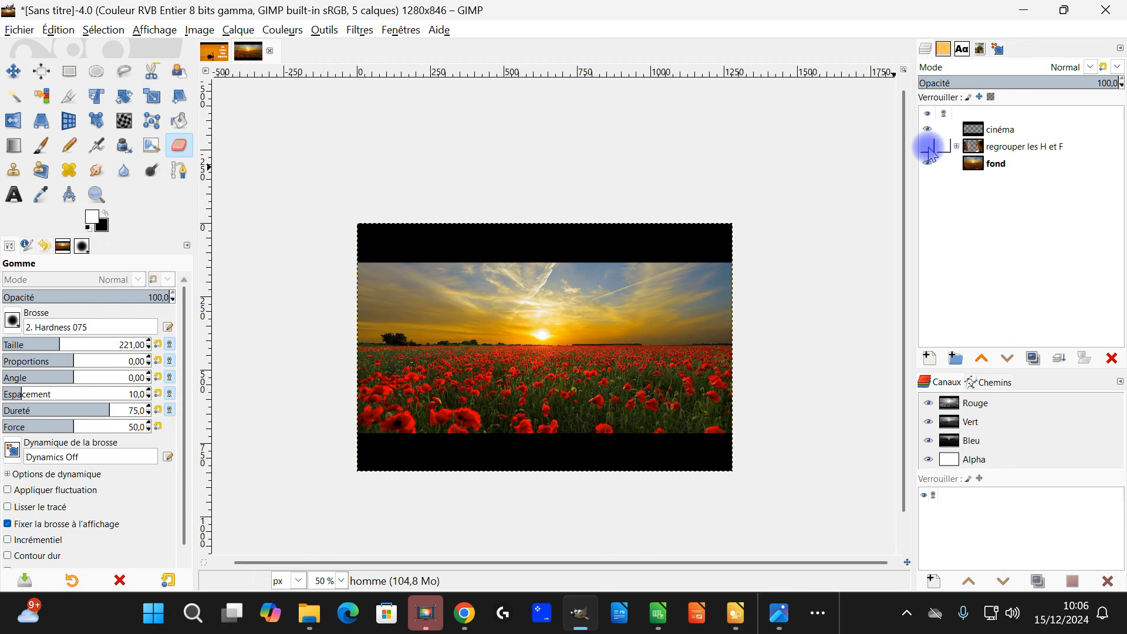
left_click(927, 147)
left_click(958, 146)
left_click(957, 146)
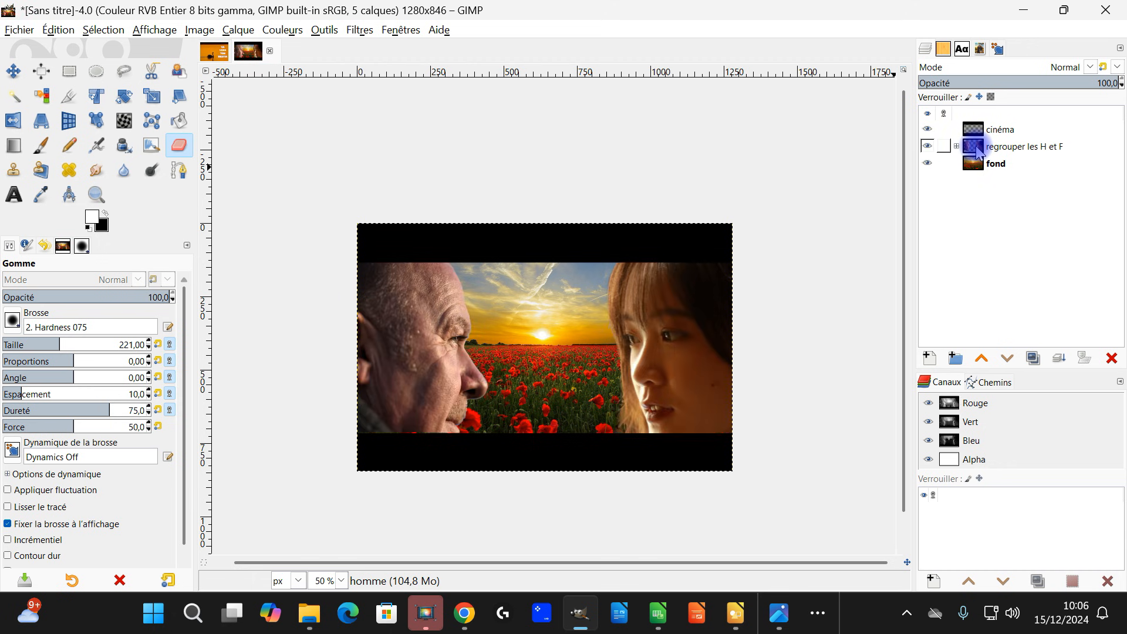
- Add a layer mask initialised to Blanc (opacité complète) to the "regrouper les H et F" group
right_click(977, 152)
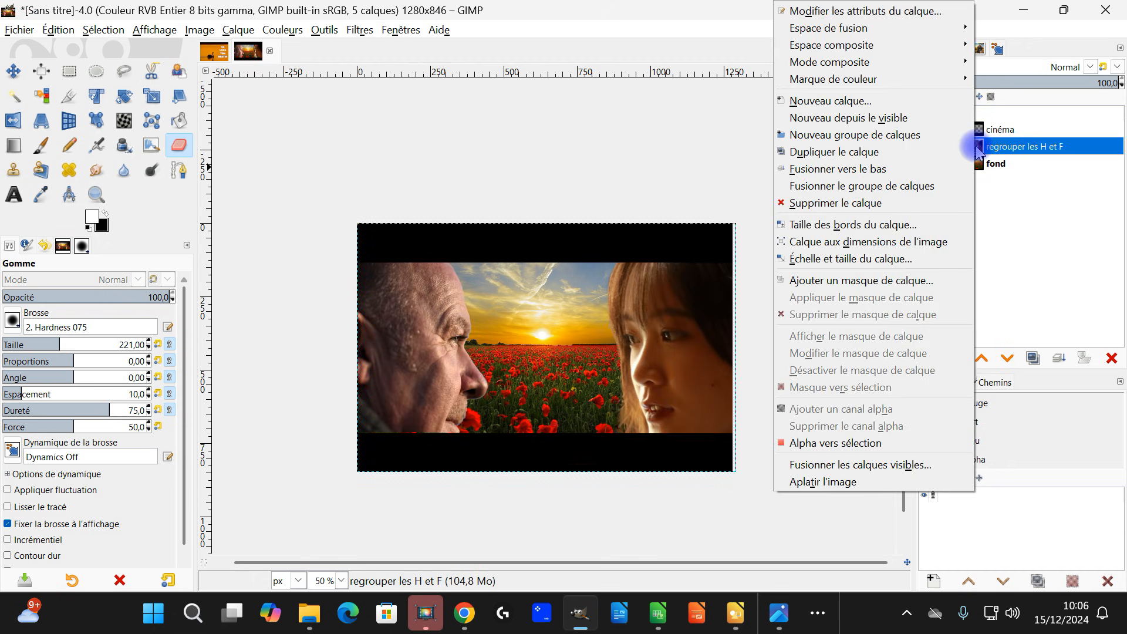
left_click(903, 282)
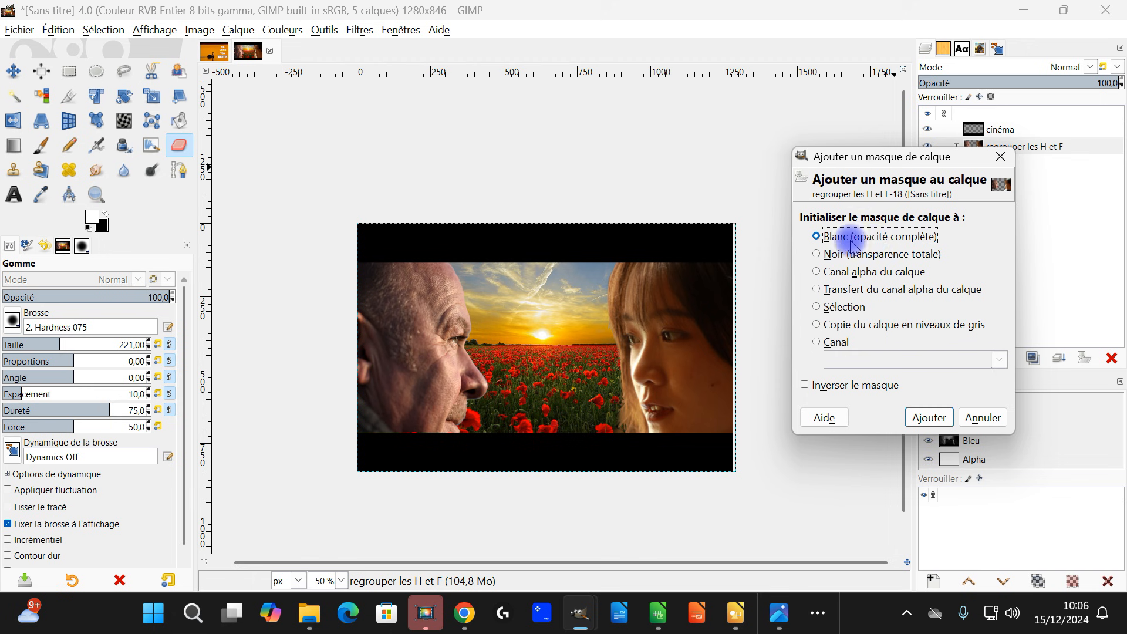
left_click(928, 418)
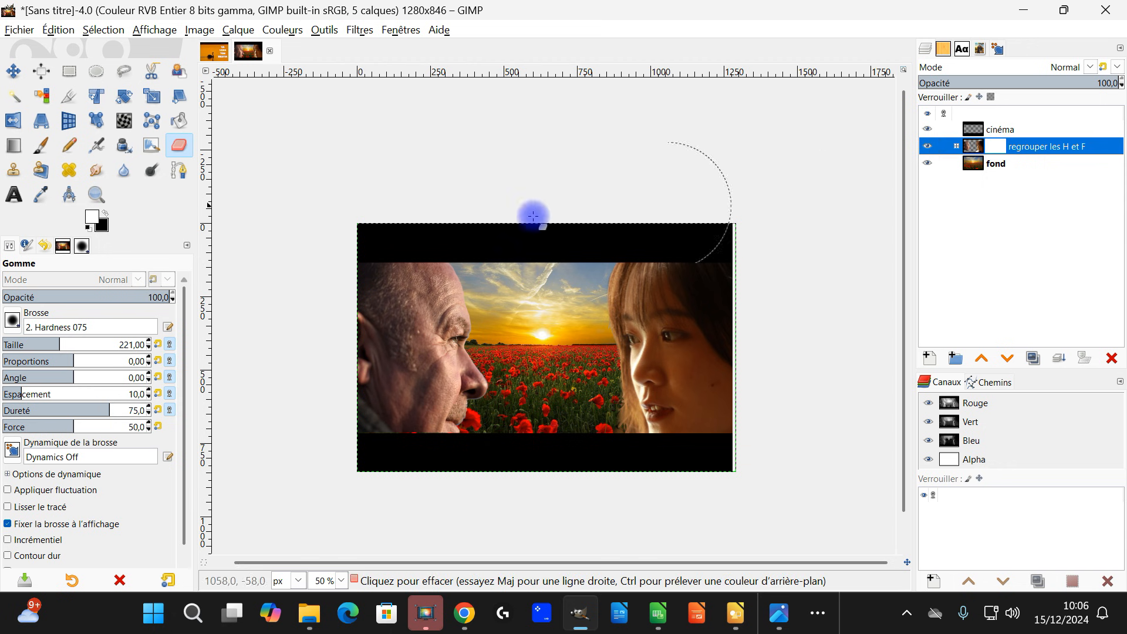
- Make black the foreground colour and set up the Gradient tool with the PP vers AP (RVB) gradient
left_click(90, 230)
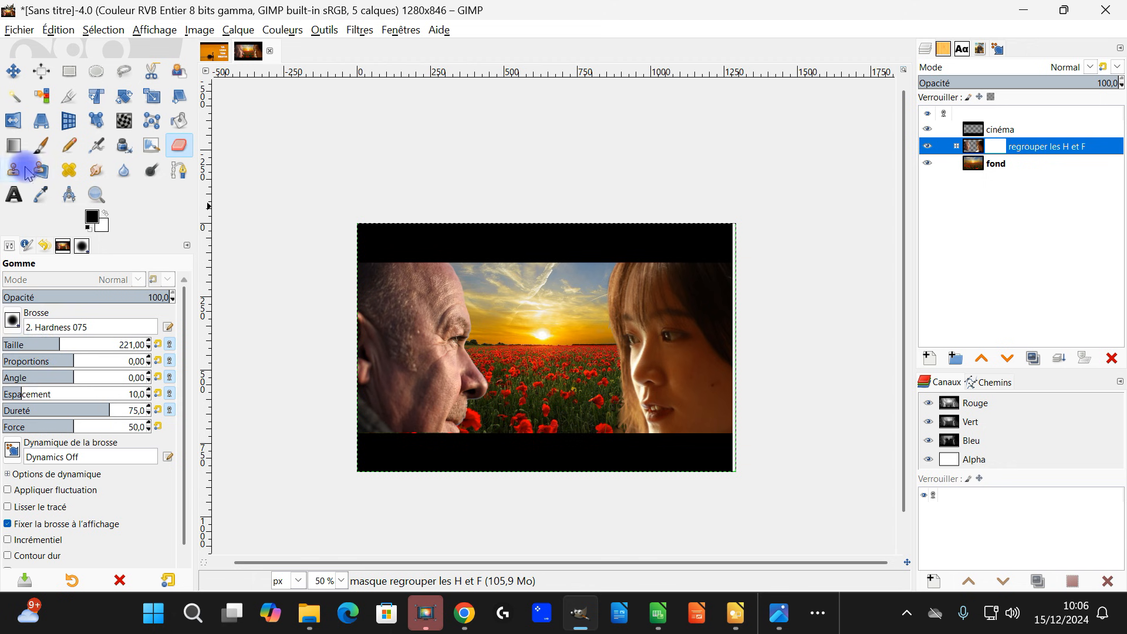
left_click(14, 145)
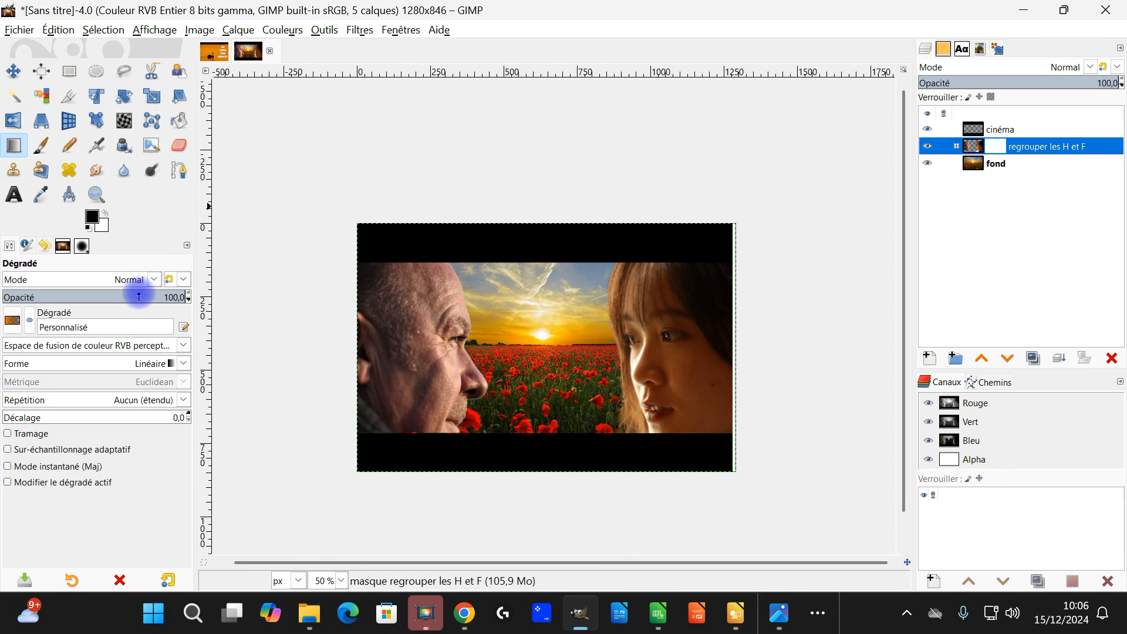
left_click(13, 320)
left_click(33, 386)
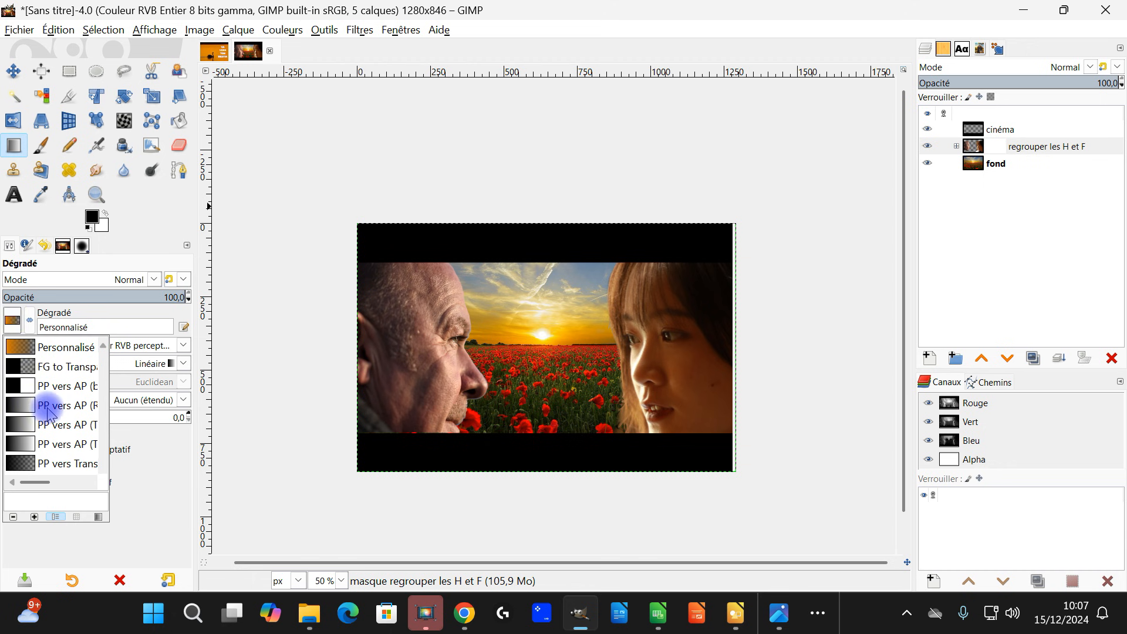
mouse_move(45, 483)
left_mouse_down()
mouse_move(61, 498)
mouse_move(37, 491)
left_mouse_up()
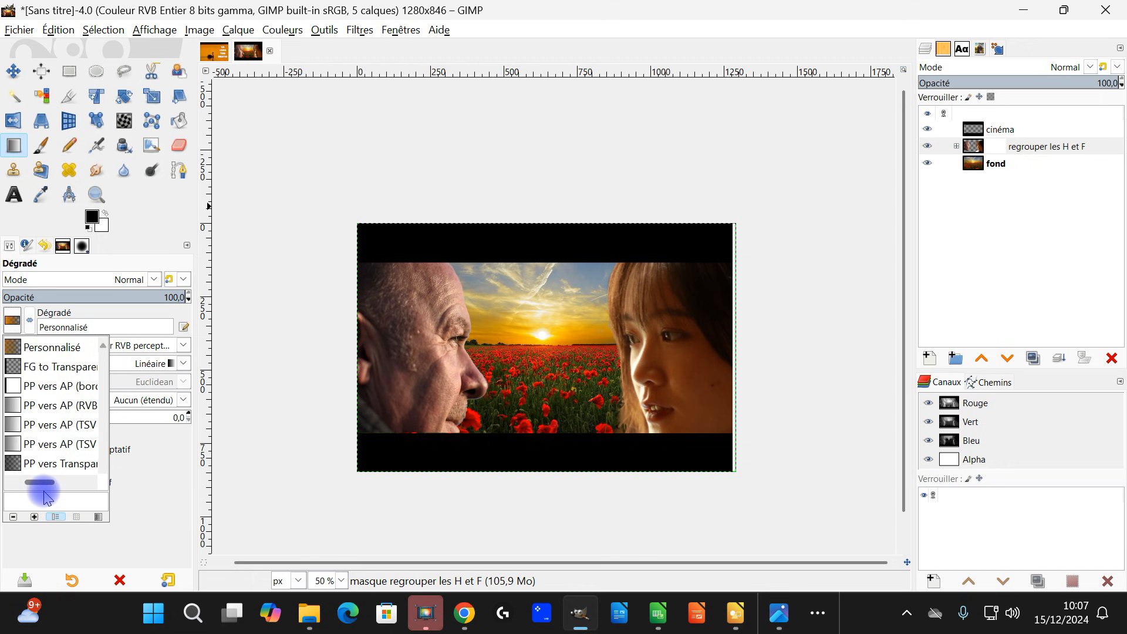
left_click(67, 412)
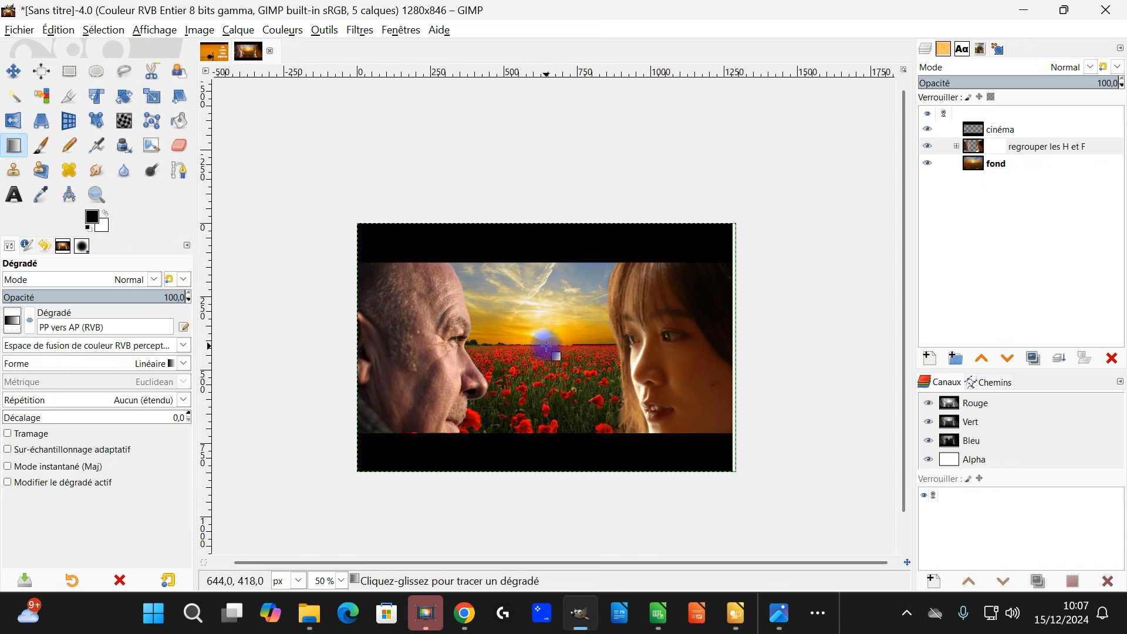
- Apply a gradient with Radial shape to the group's mask, from just below the sun outward to X 900, Y 422 px
left_click_drag(545, 346, 579, 381)
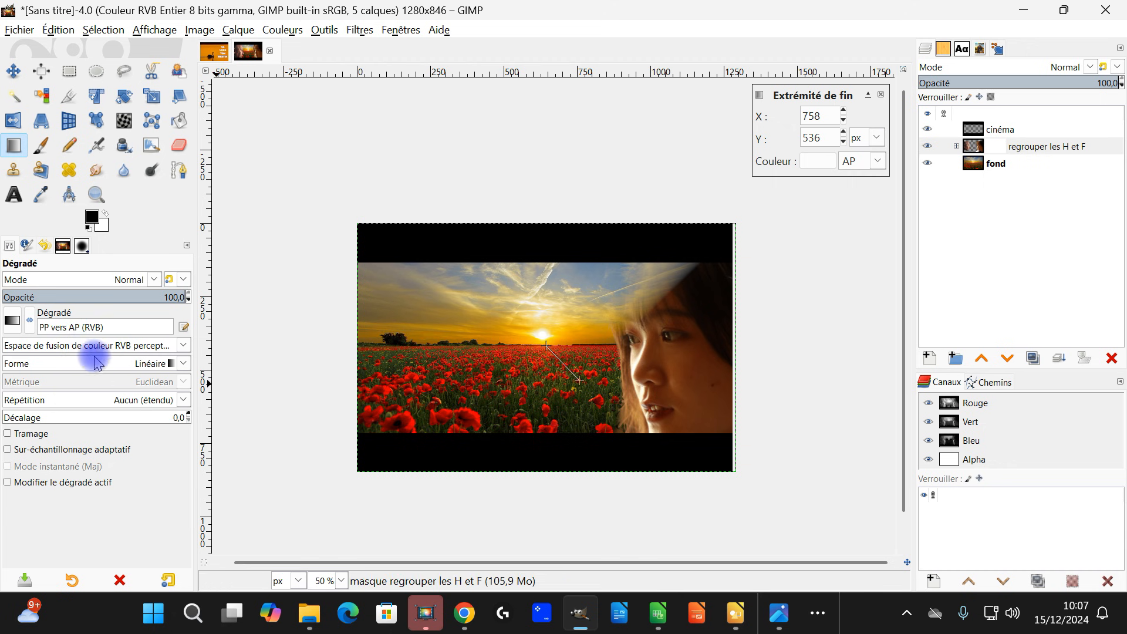
left_click(143, 369)
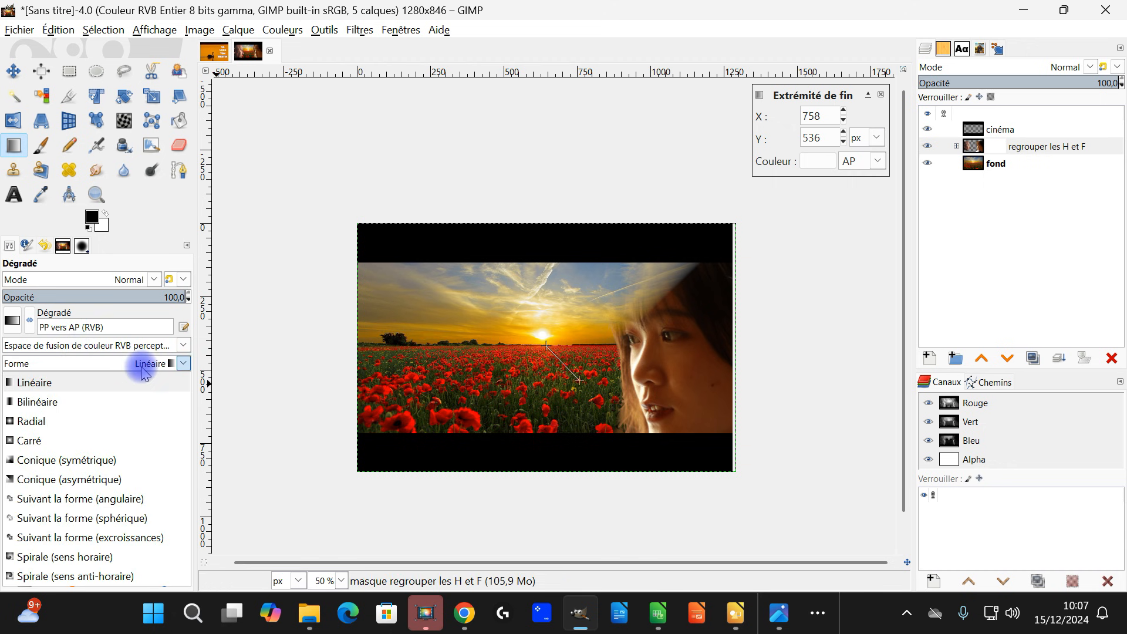
left_click(33, 422)
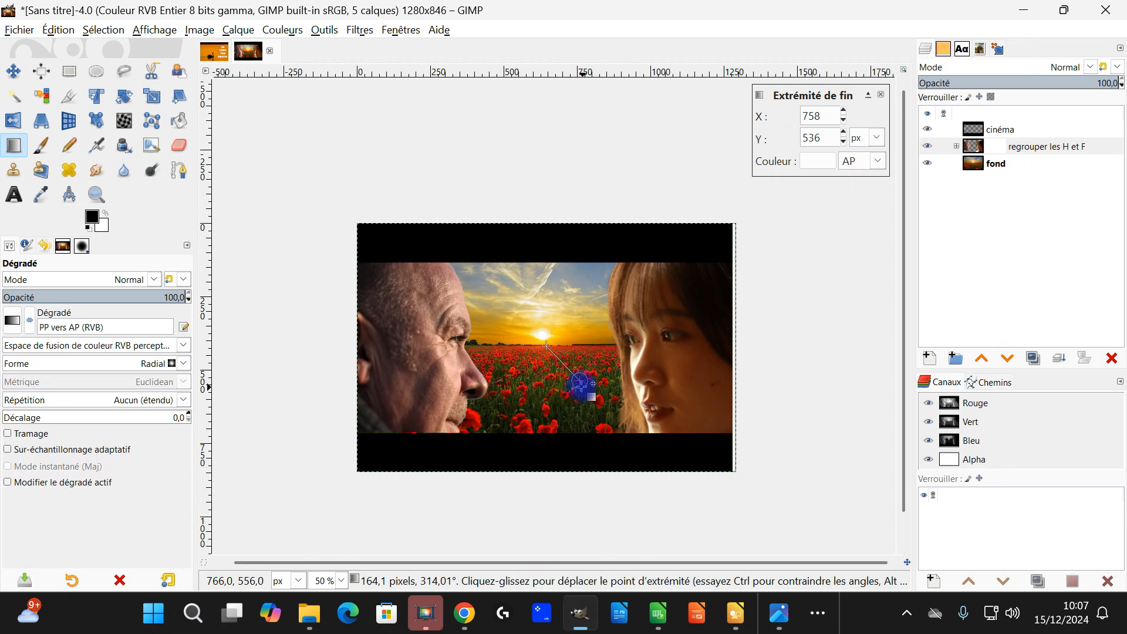
left_click_drag(582, 386, 590, 397)
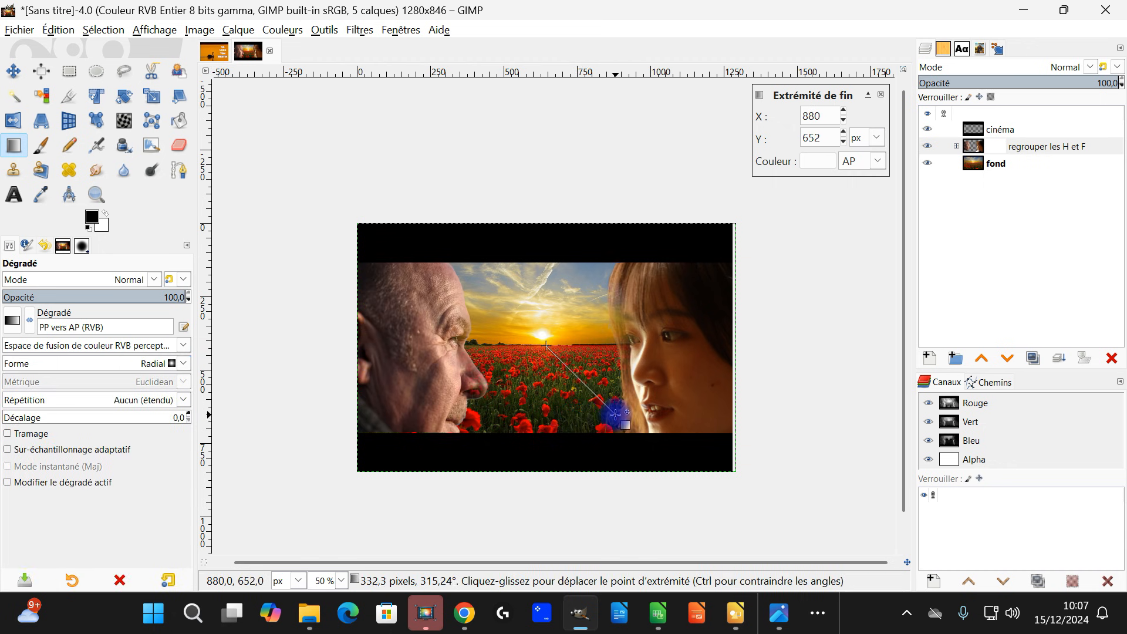
mouse_move(618, 422)
left_mouse_down()
mouse_move(644, 450)
mouse_move(610, 412)
left_mouse_up()
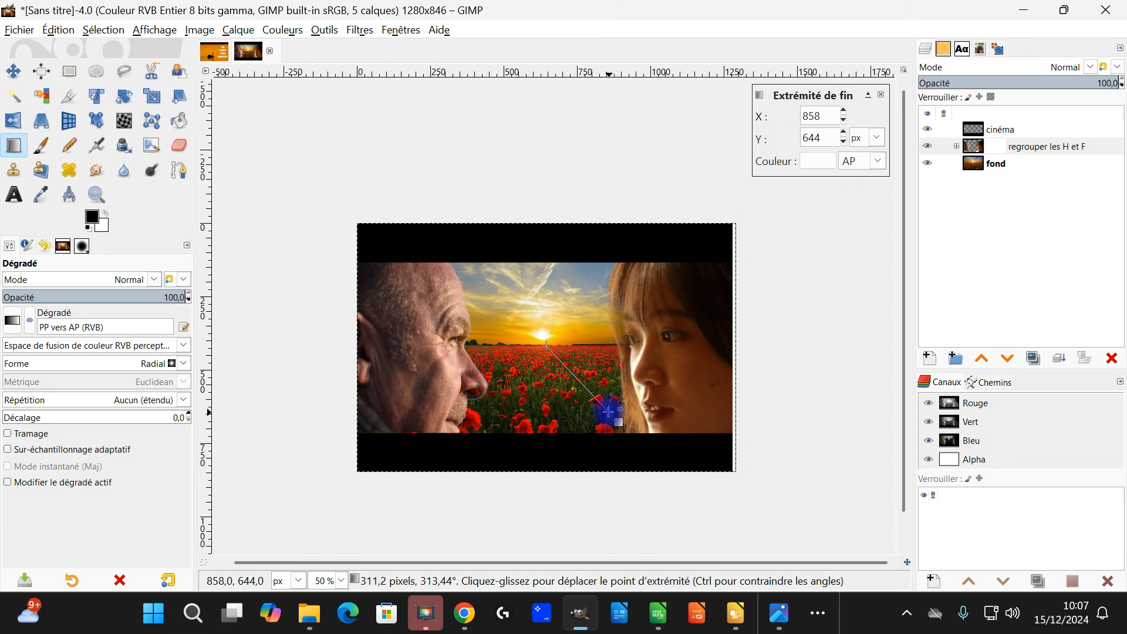
left_click_drag(604, 407, 622, 350)
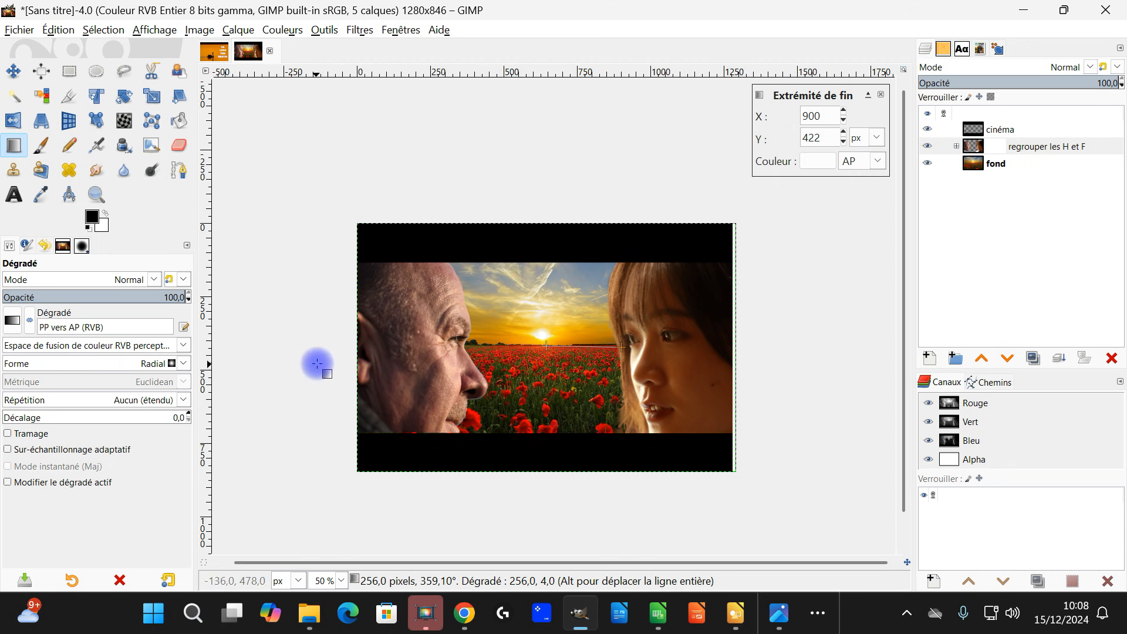
key("Return")
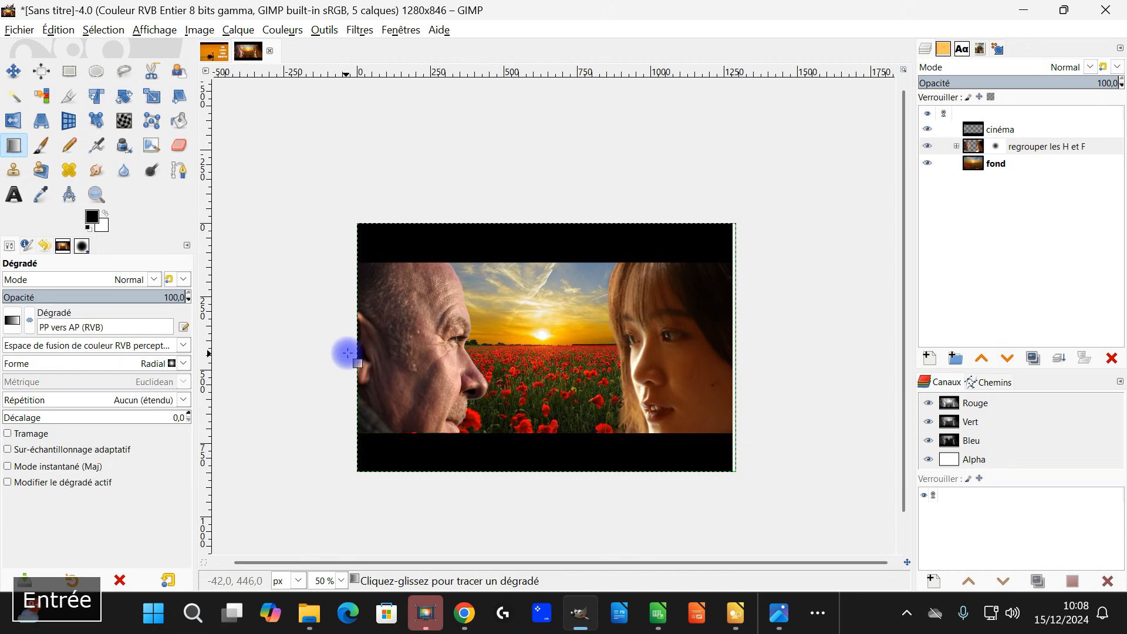
- Show the group's layer mask on its own to examine the gradient, and return to the normal image view
right_click(996, 152)
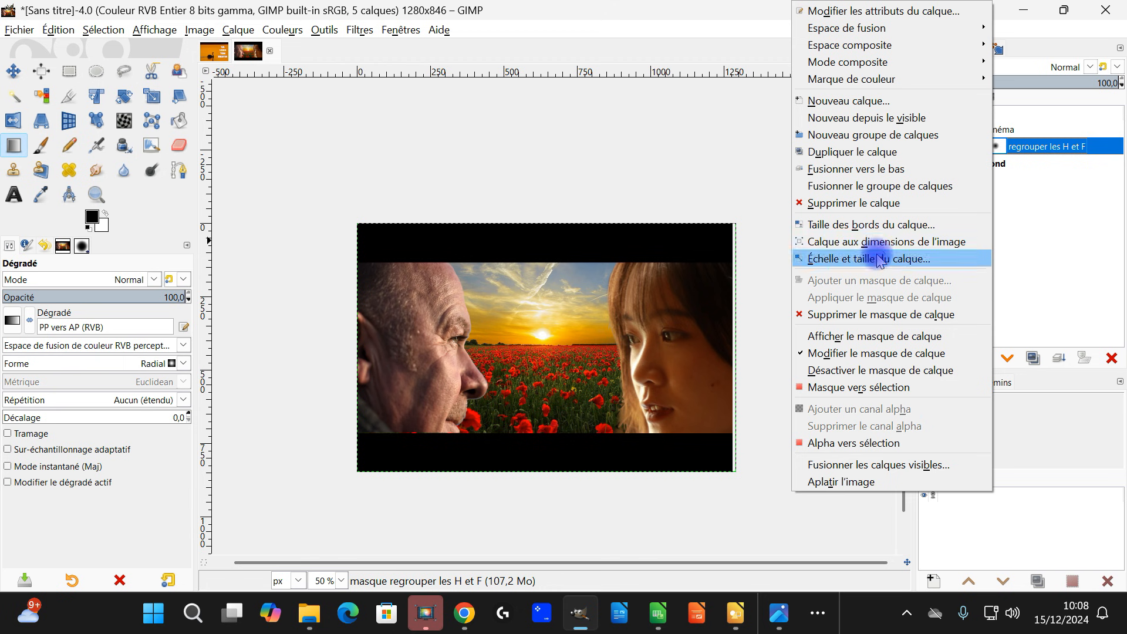
left_click(834, 336)
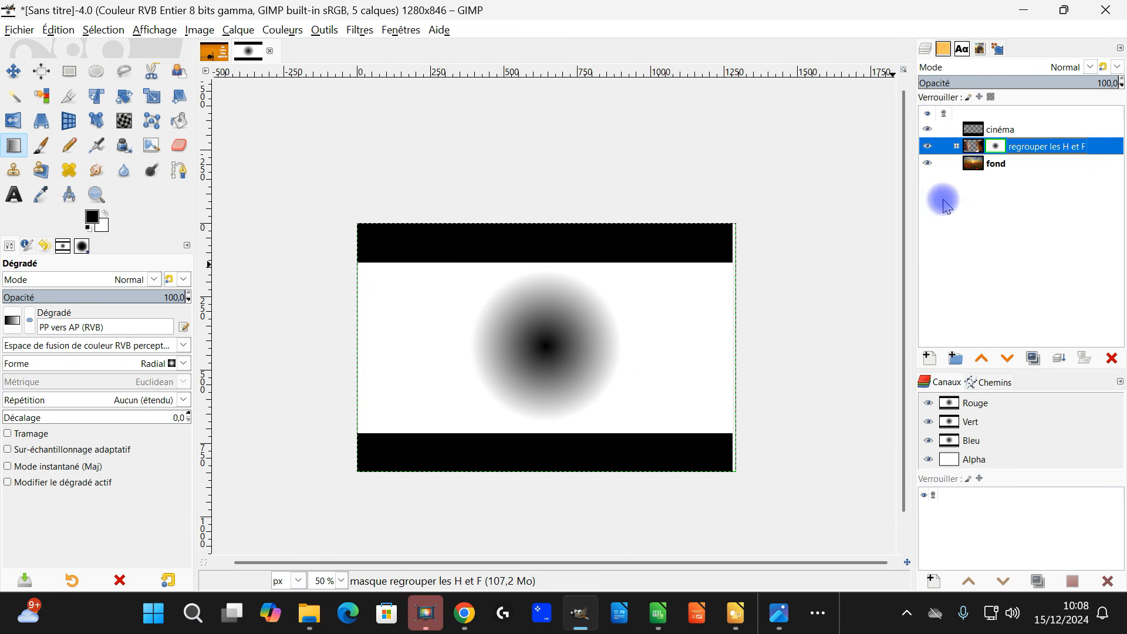
right_click(996, 150)
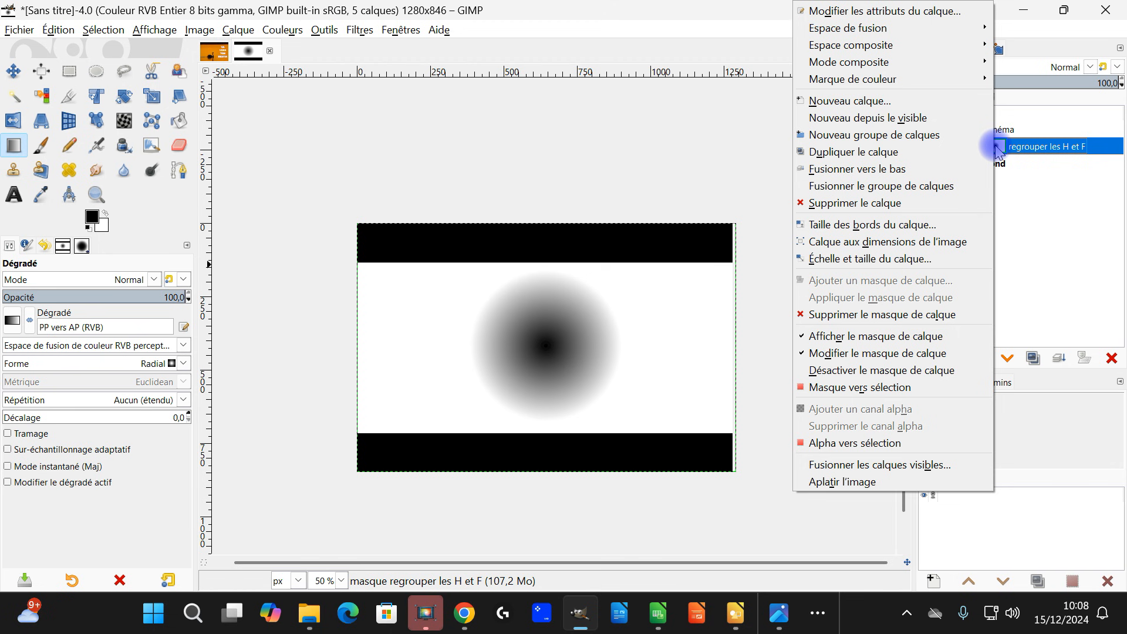
left_click(843, 337)
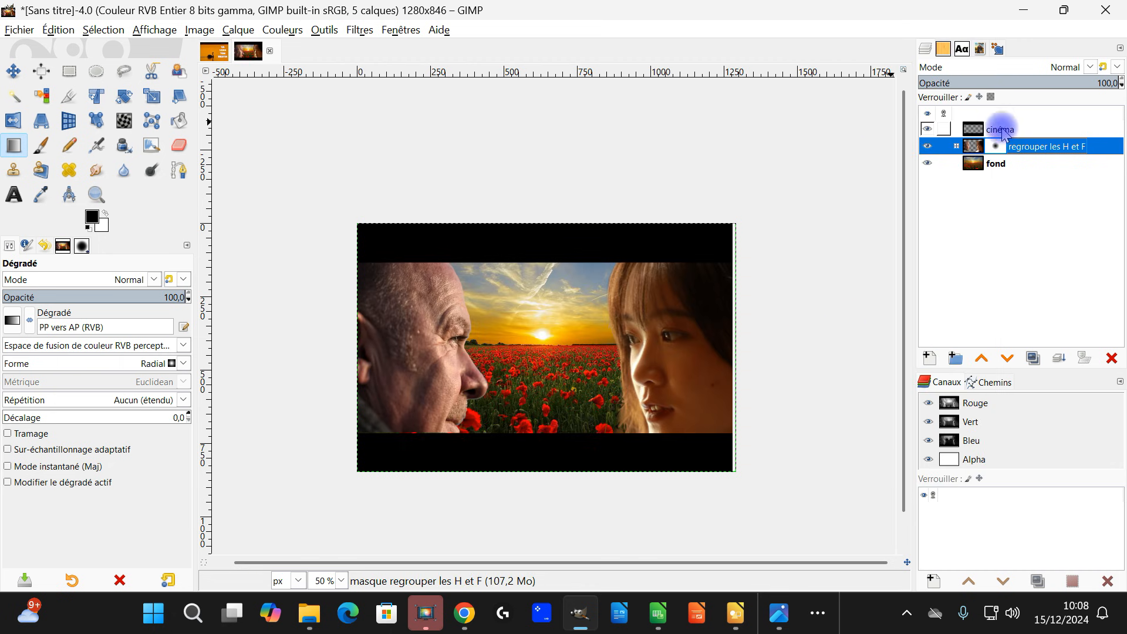
- Warm the homme layer inside the group with Color Temperature, setting Original temperature to 4630
left_click(955, 146)
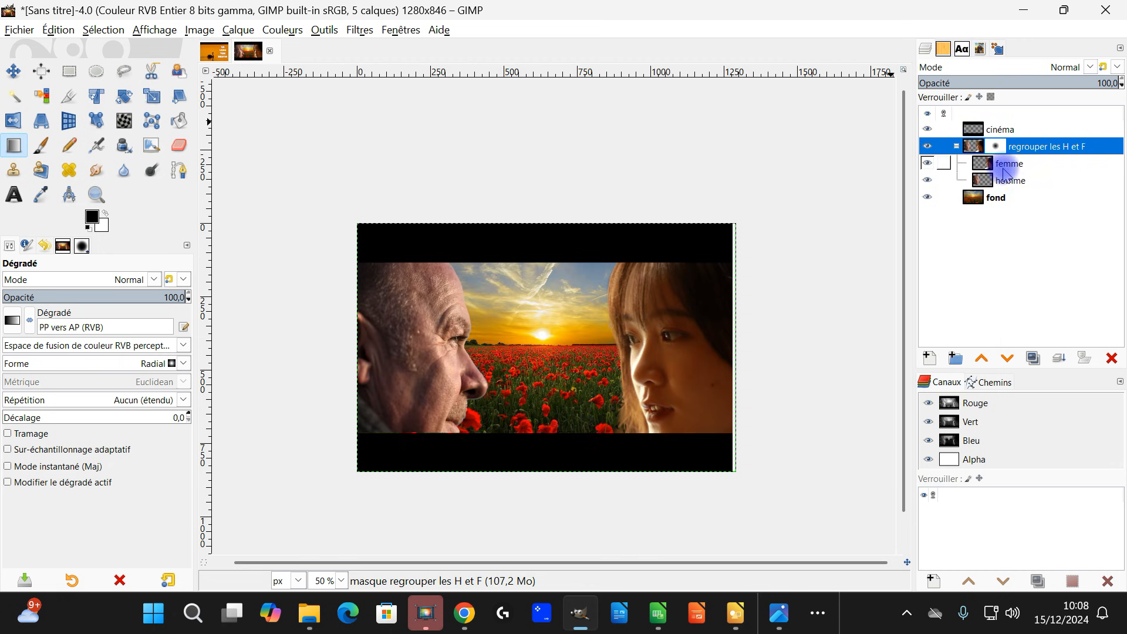
left_click(986, 185)
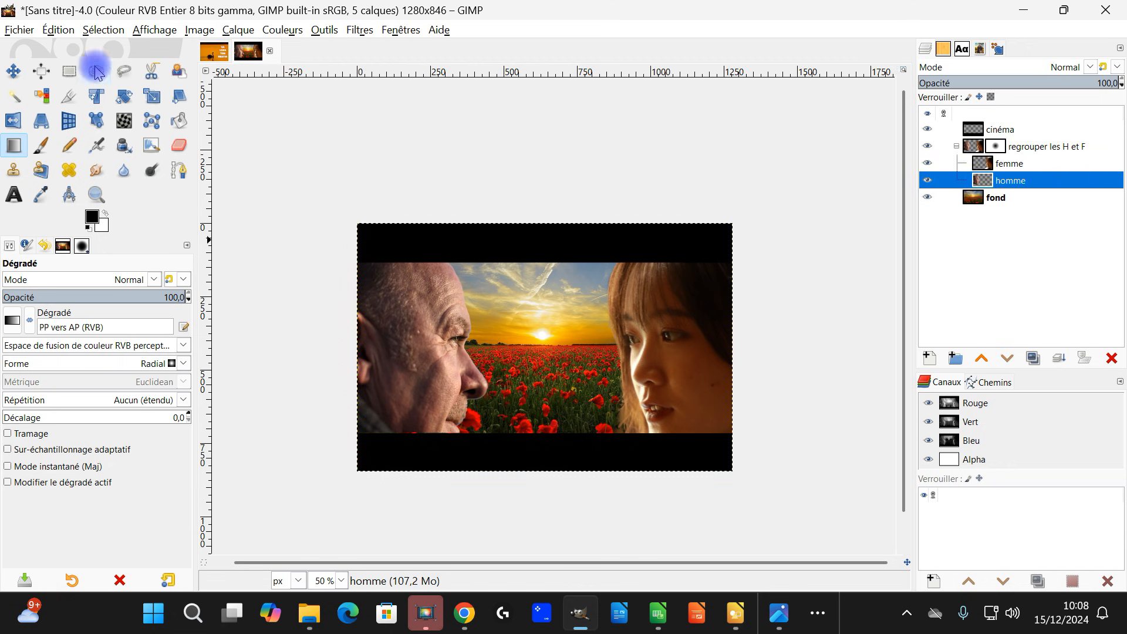
left_click(282, 31)
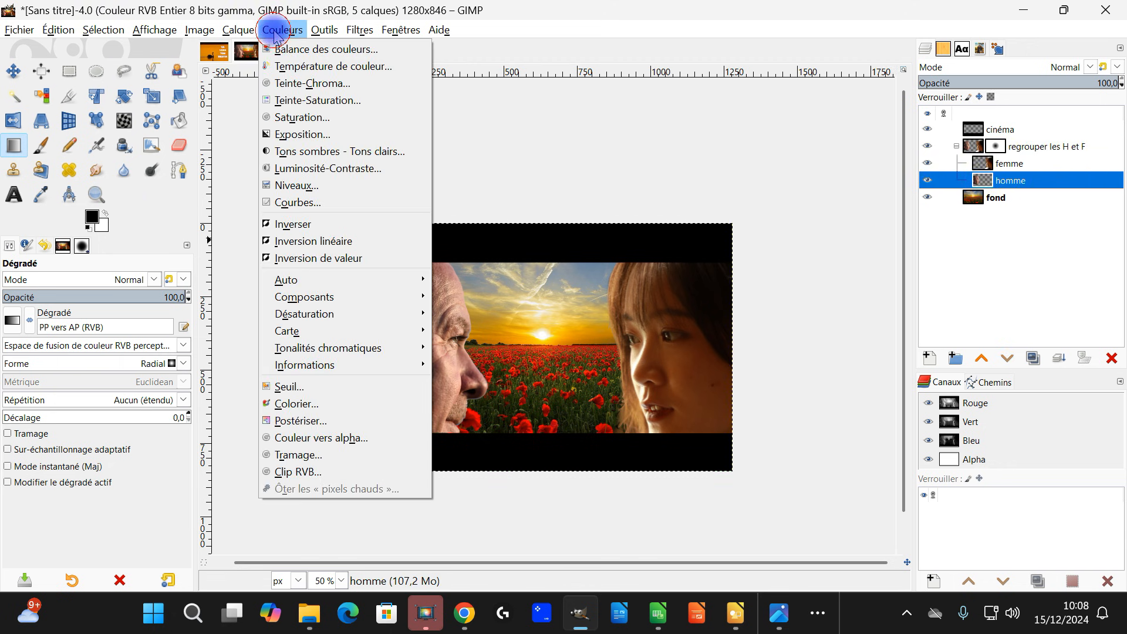
left_click(291, 68)
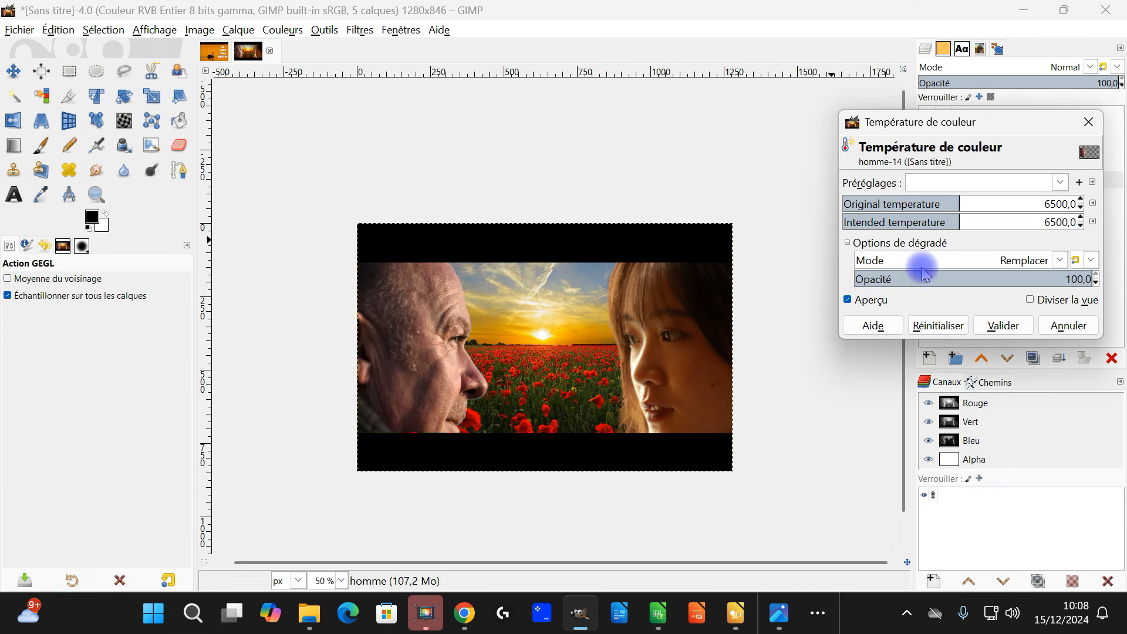
mouse_move(956, 202)
left_mouse_down()
mouse_move(941, 201)
mouse_move(973, 203)
mouse_move(942, 207)
left_mouse_up()
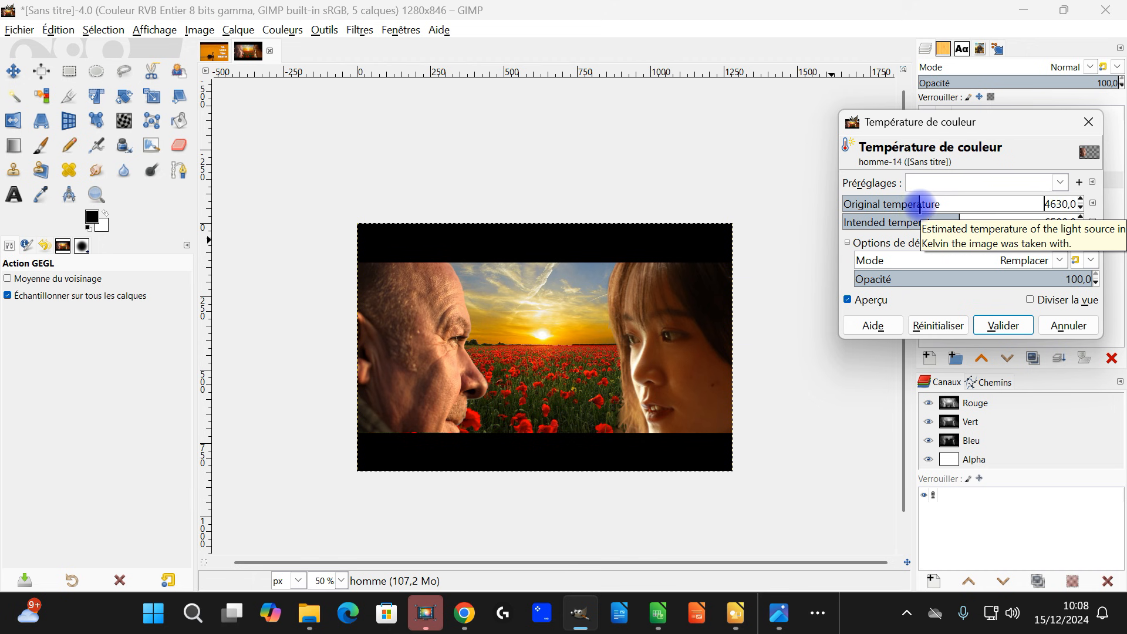
left_click(986, 325)
- Warm the femme layer inside the group with Color Temperature, setting Original temperature to 4685
left_click(993, 162)
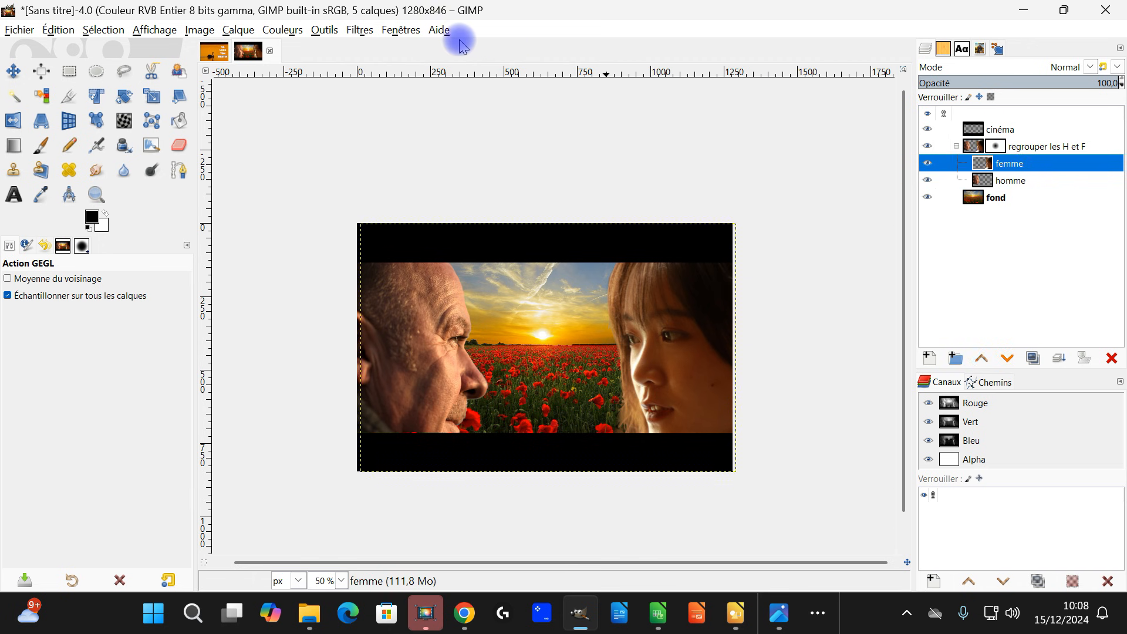
left_click(285, 30)
left_click(297, 66)
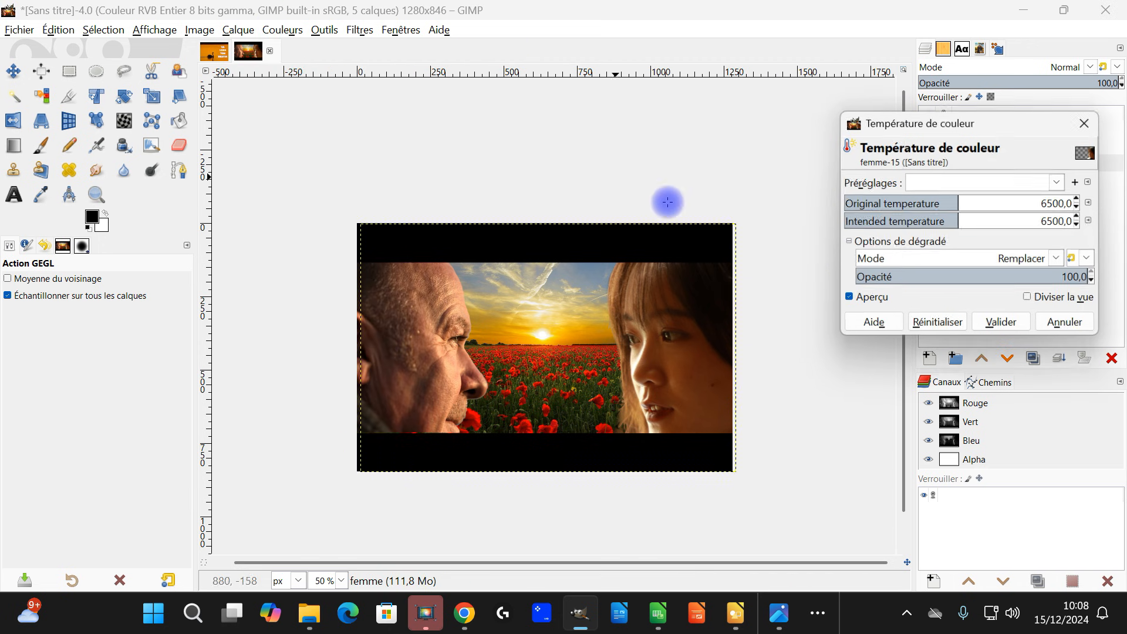
left_click_drag(958, 202, 917, 204)
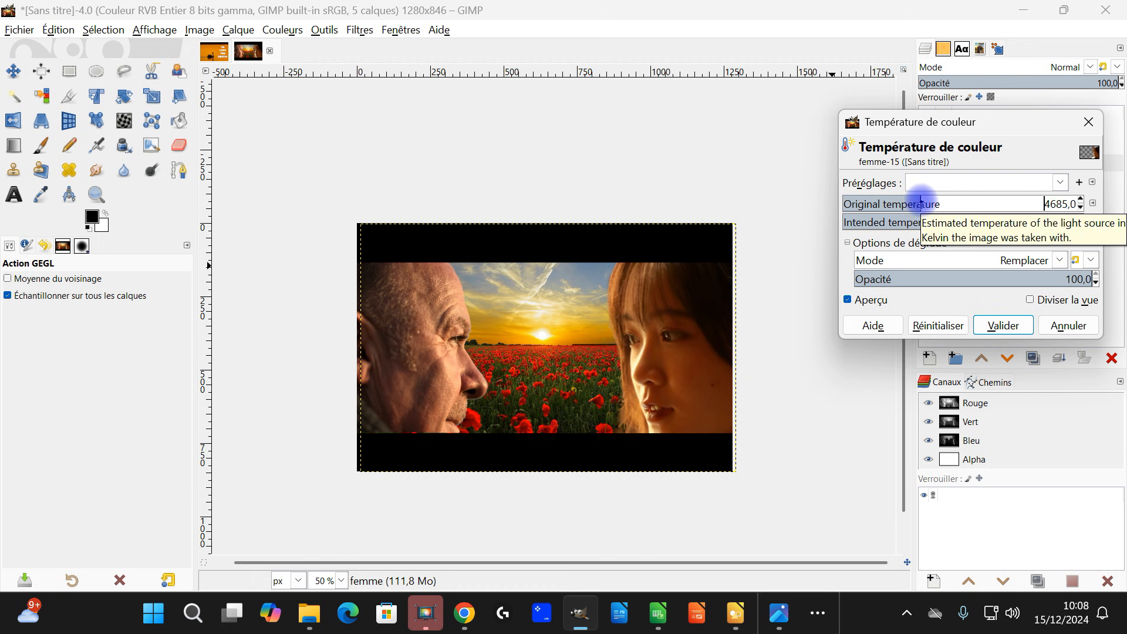
left_click(1003, 326)
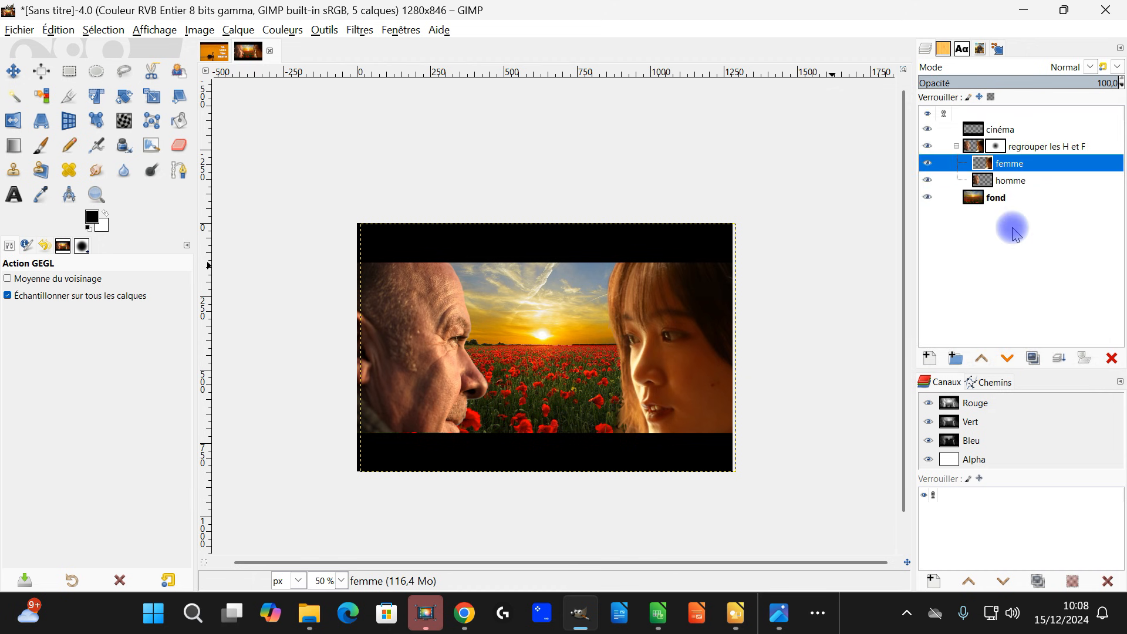
- Start sharpening the femme layer with Renforcer la netteté at Radius 3.720 and compare the face with and without the preview
left_click(360, 30)
mouse_move(534, 138)
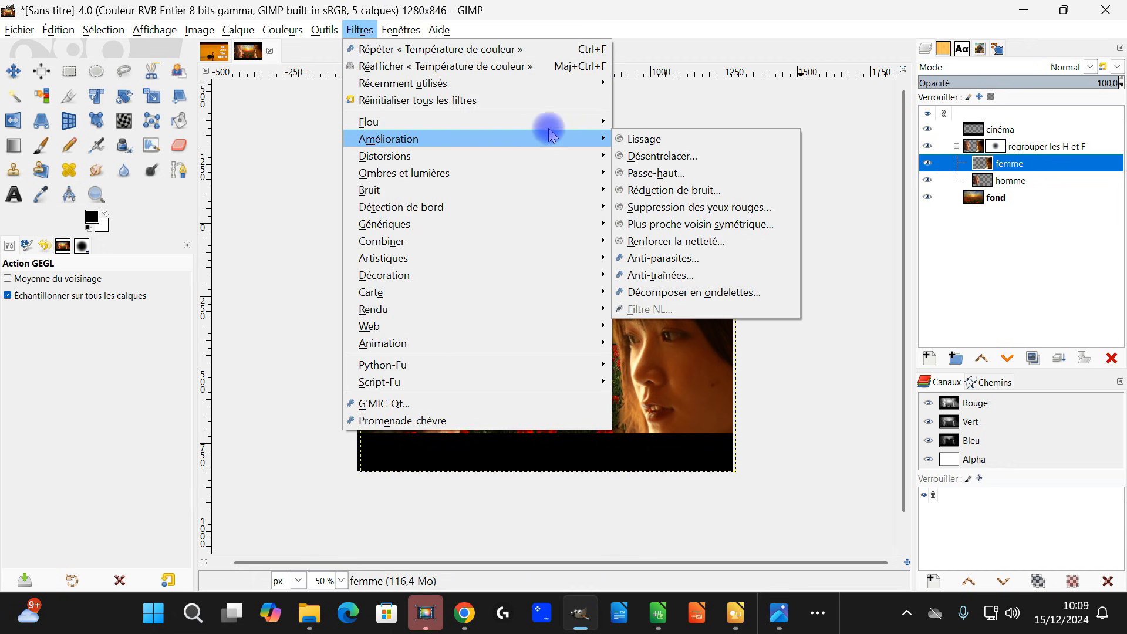
left_click(713, 237)
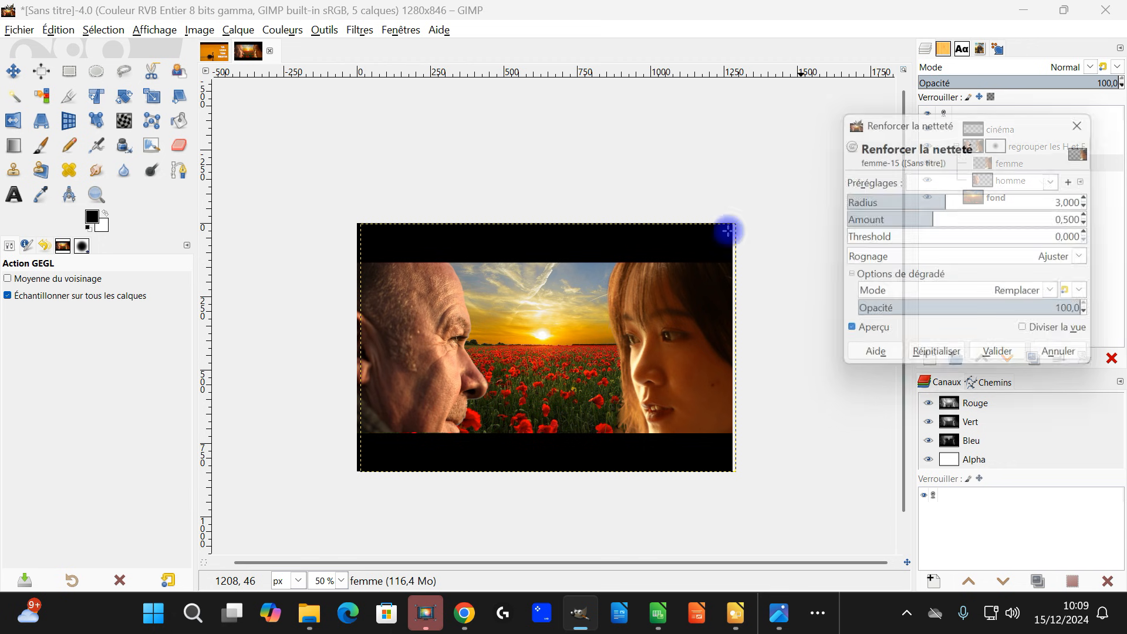
left_click_drag(948, 203, 957, 203)
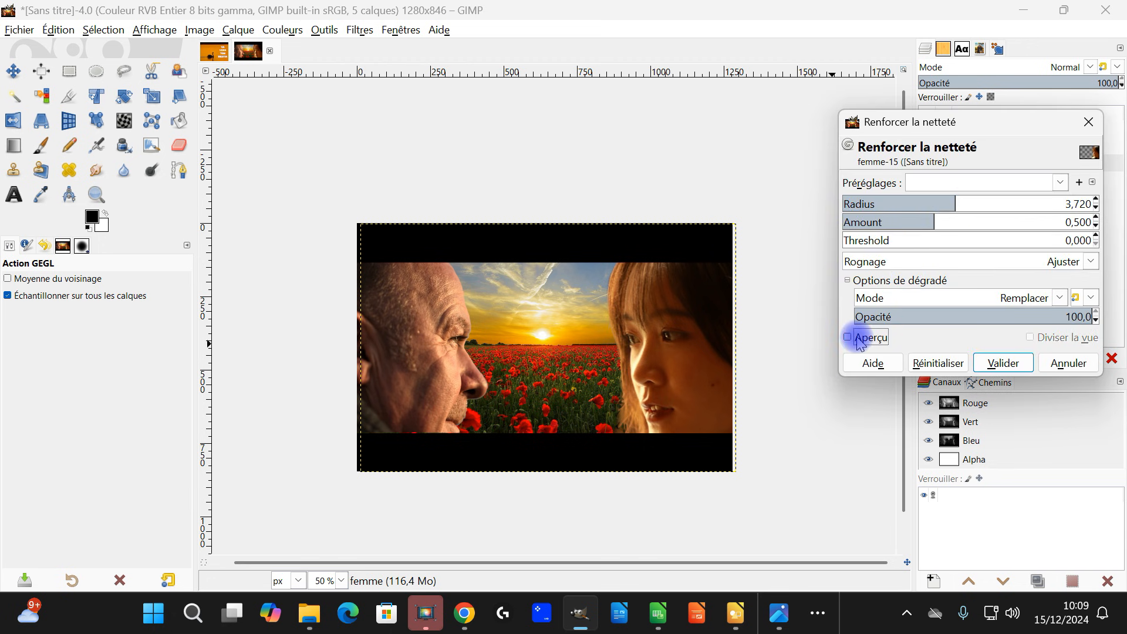
scroll(607, 391, "up", 1)
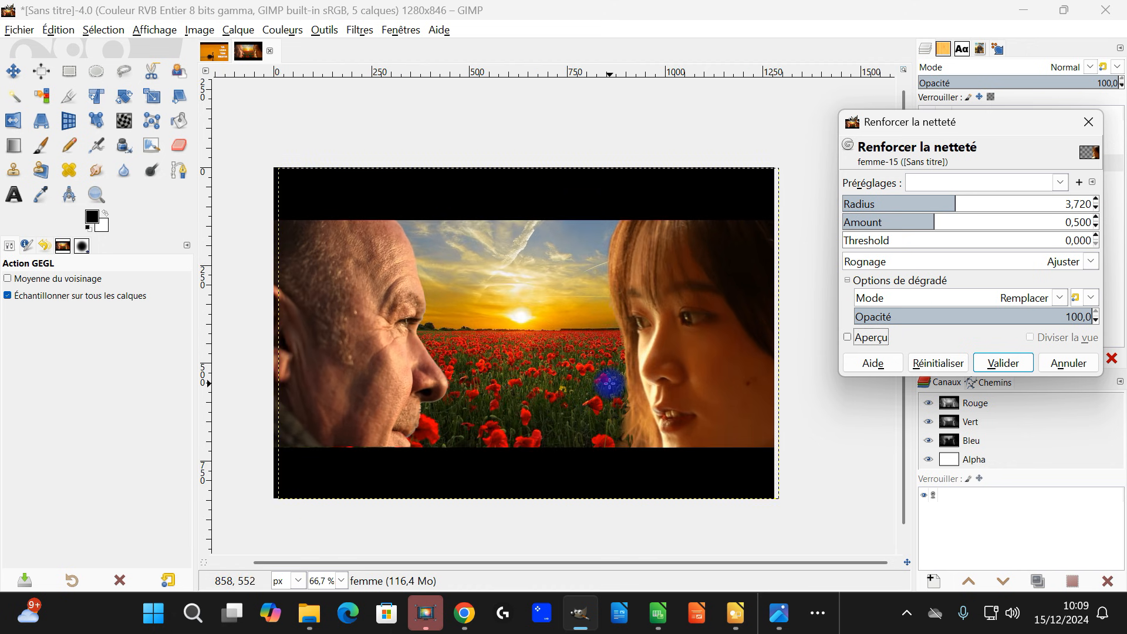
scroll(610, 382, "up", 1)
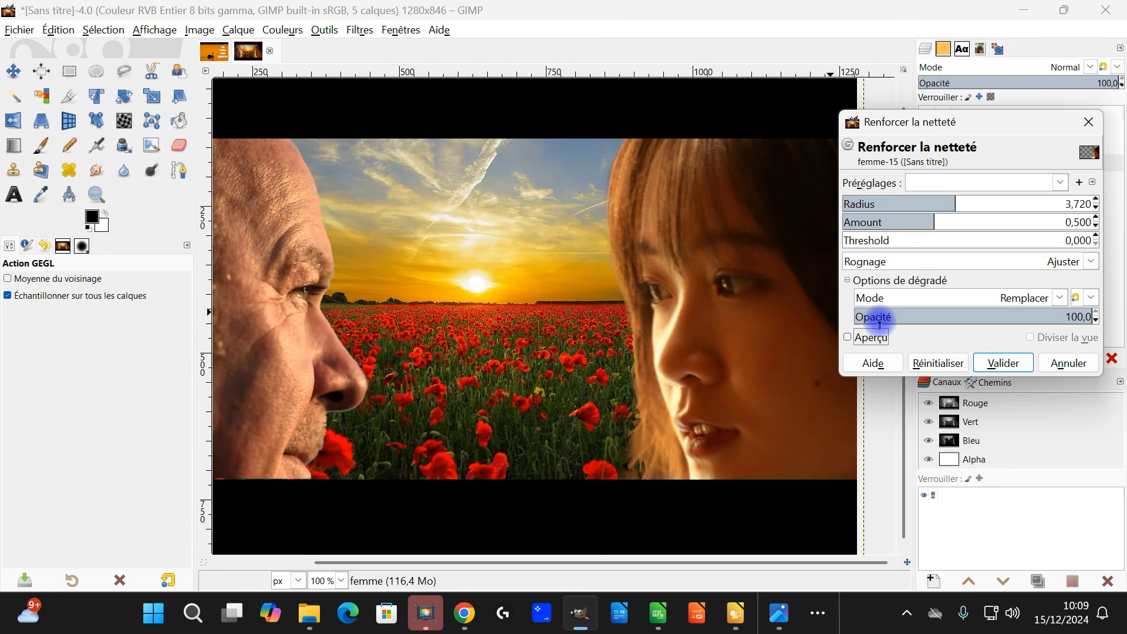
left_click(867, 338)
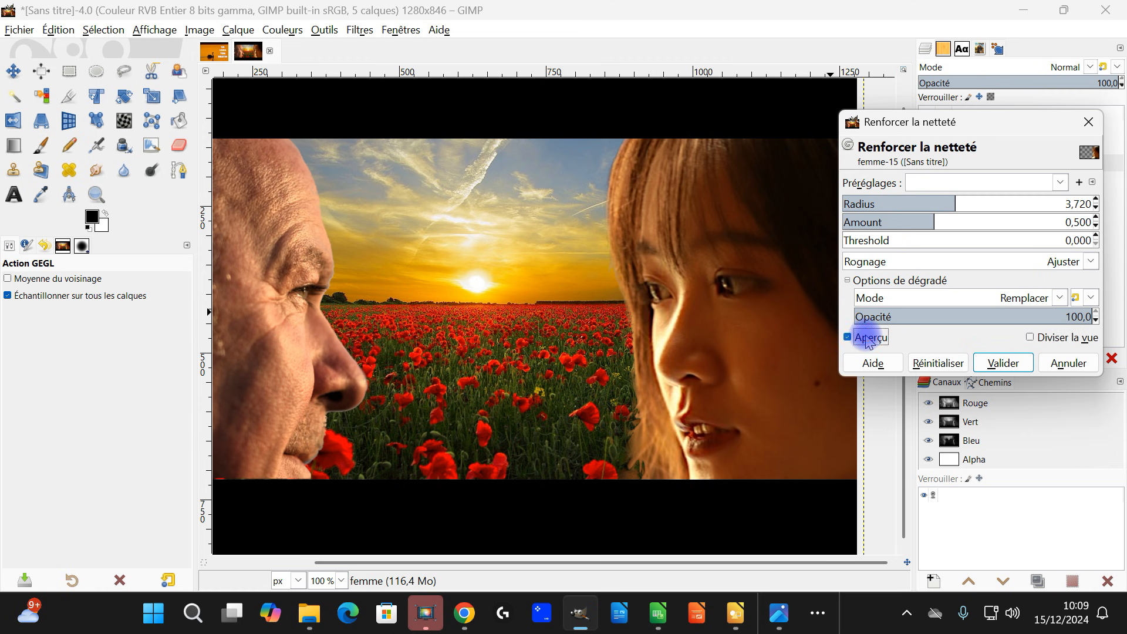
left_click(867, 338)
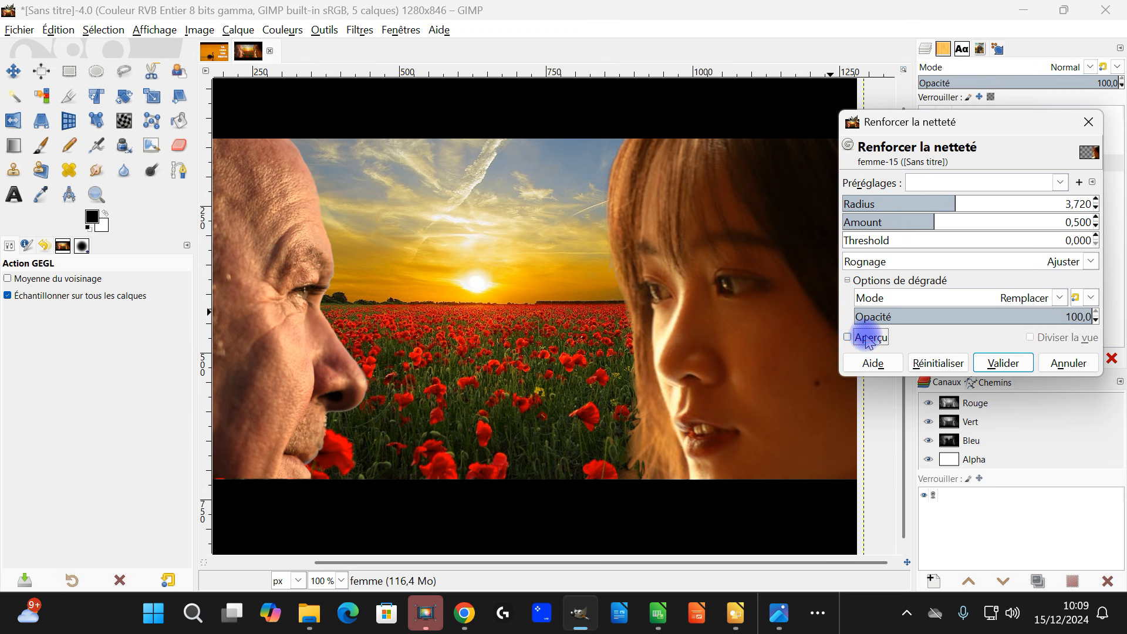
left_click(867, 338)
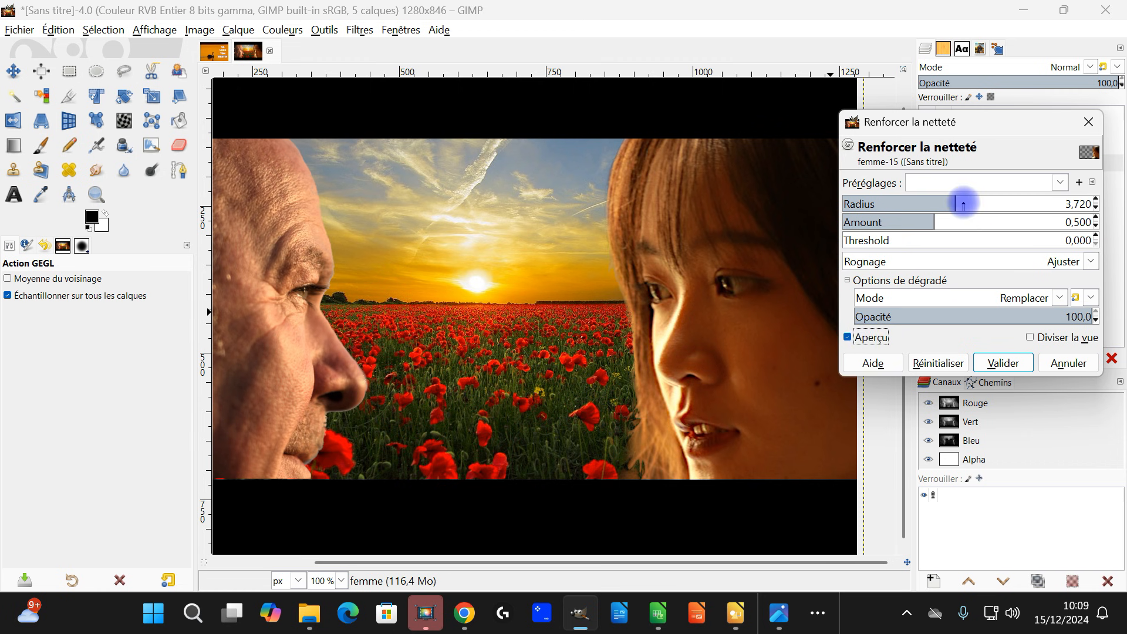
- Raise the sharpening Radius to 6.801 for the femme layer and apply the filter
left_click_drag(961, 201, 980, 201)
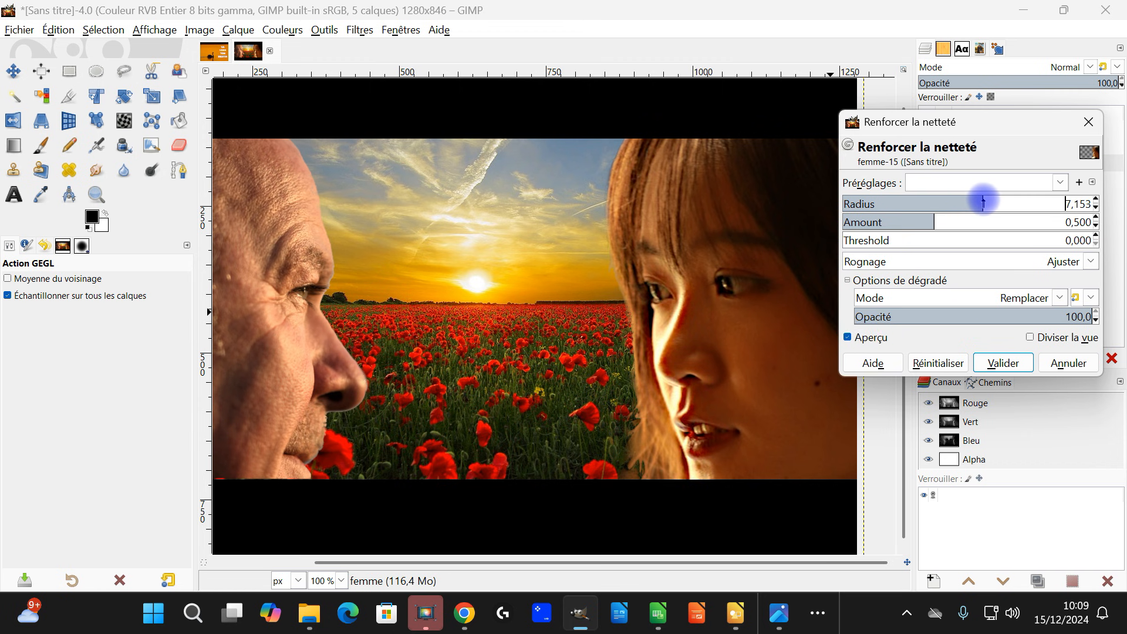
scroll(565, 358, "down", 1)
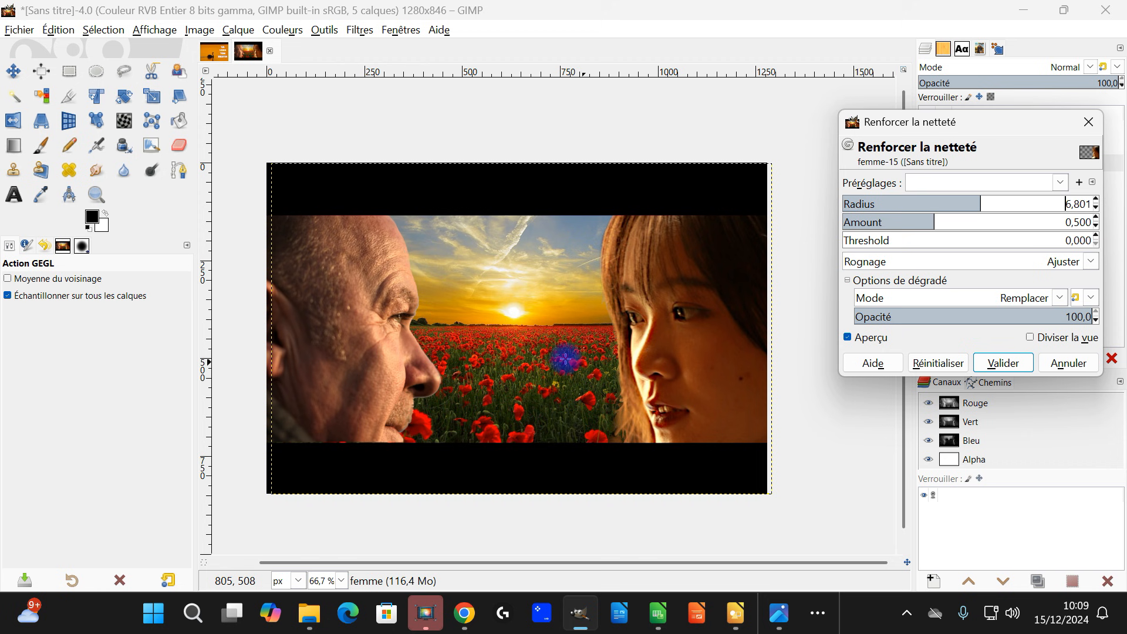
left_click_drag(507, 345, 552, 346)
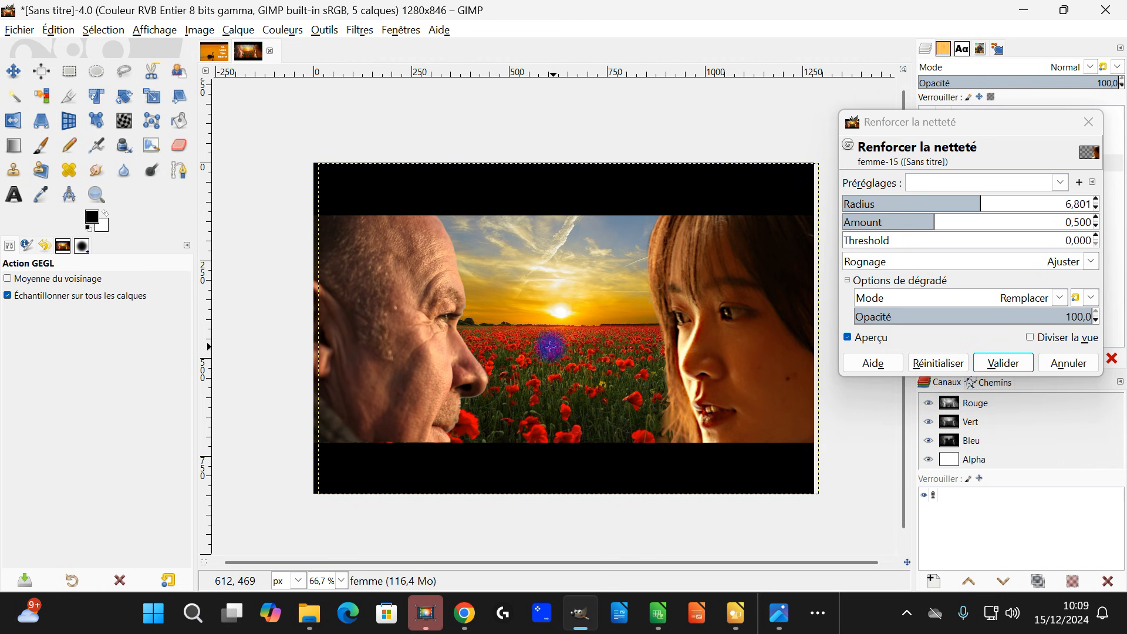
left_click(1002, 362)
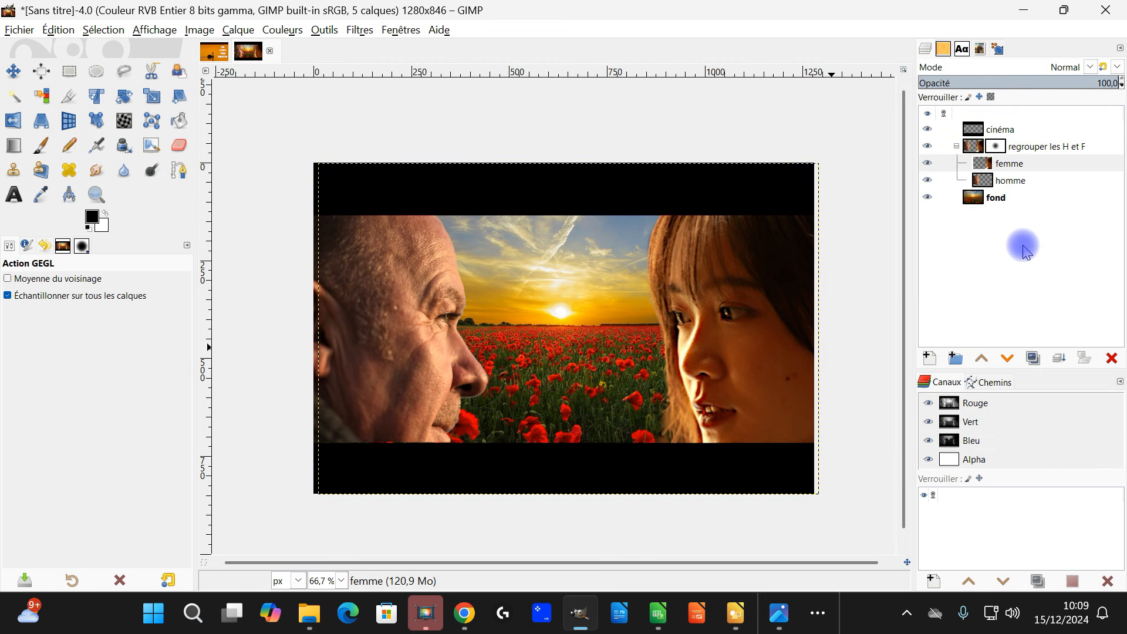
- Sharpen the homme layer with Renforcer la netteté, adjusting both Radius and Amount
left_click(998, 180)
left_click(359, 29)
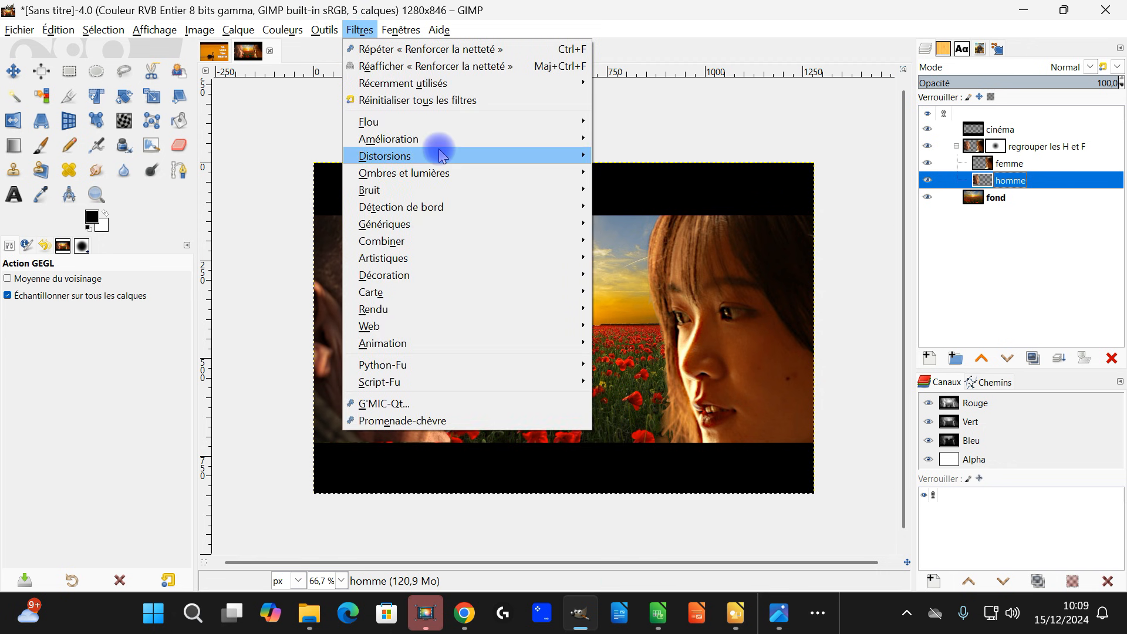
mouse_move(464, 144)
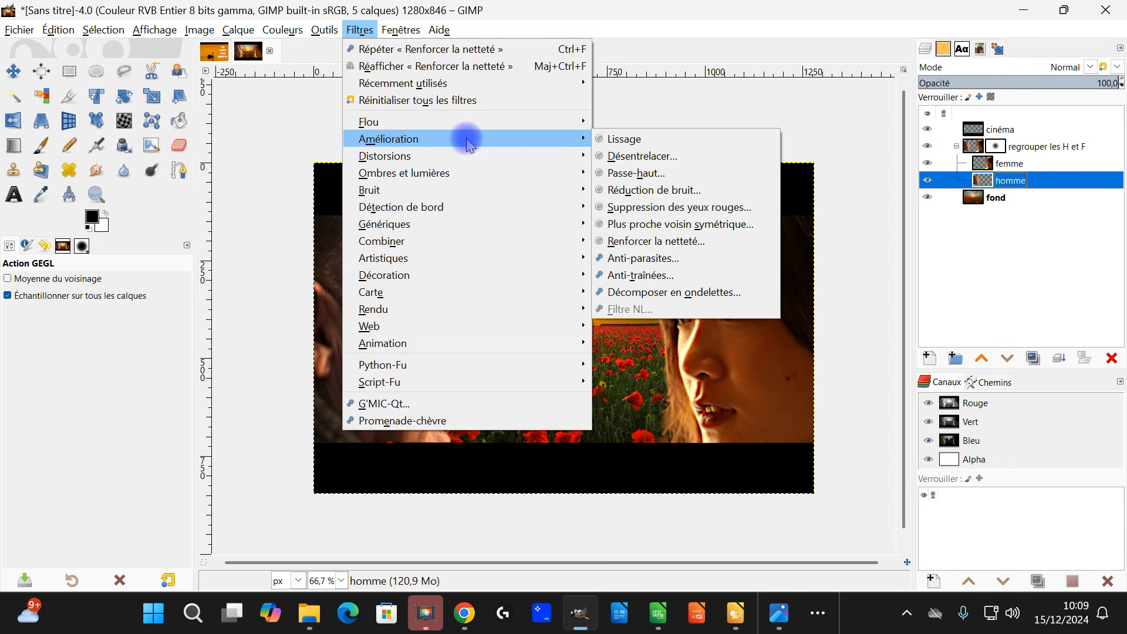
left_click(698, 240)
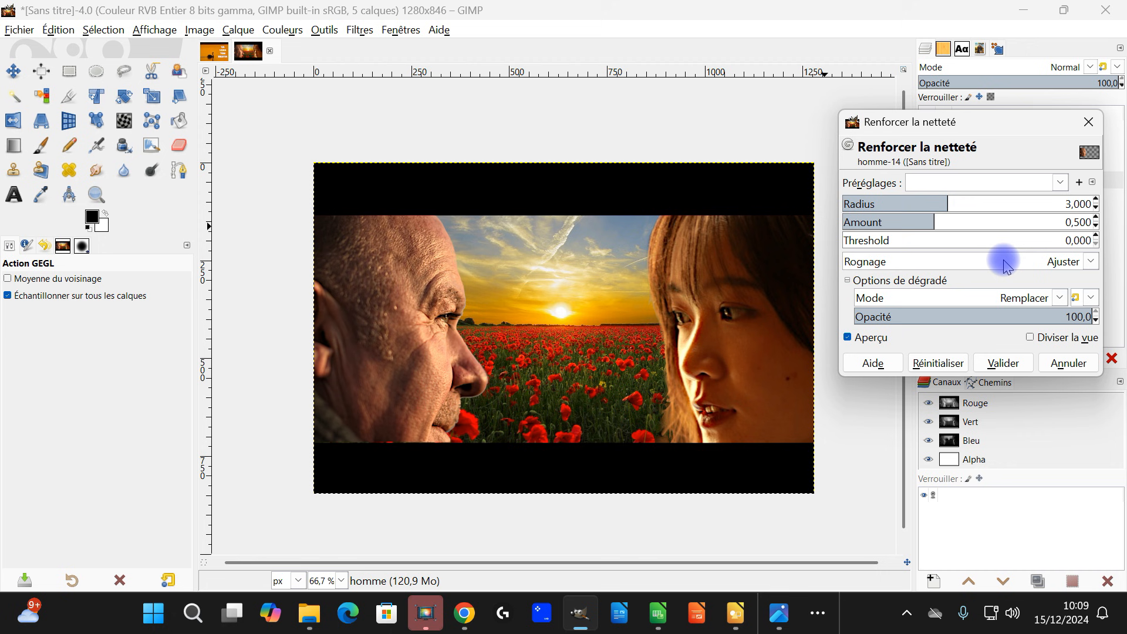
left_click_drag(947, 205, 916, 221)
left_click_drag(972, 206, 1024, 203)
left_click_drag(932, 223, 911, 226)
left_click(1003, 363)
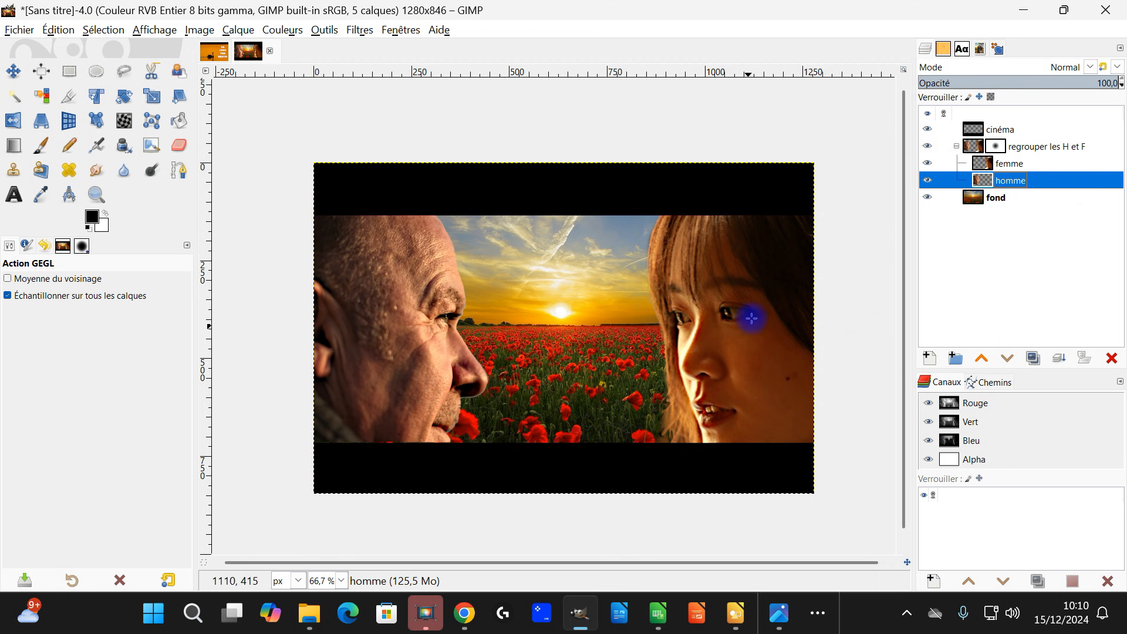
- Adjust the femme layer's Levels on the Valeur channel, brightening the midtones beyond 1.15 and raising the black input point
left_click(985, 168)
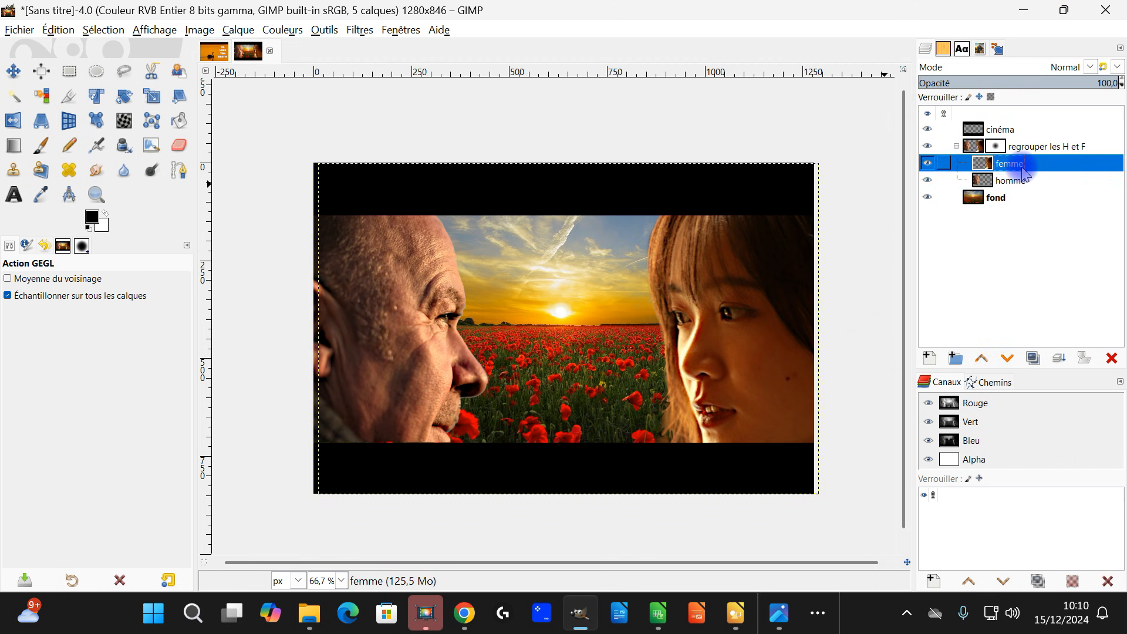
left_click(349, 33)
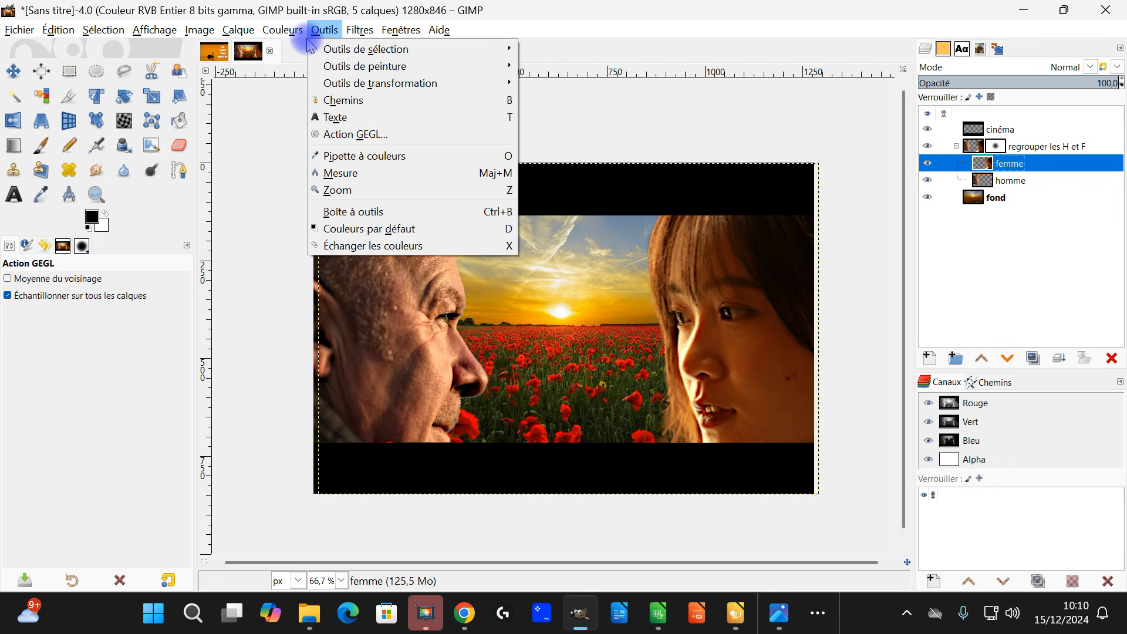
mouse_move(282, 30)
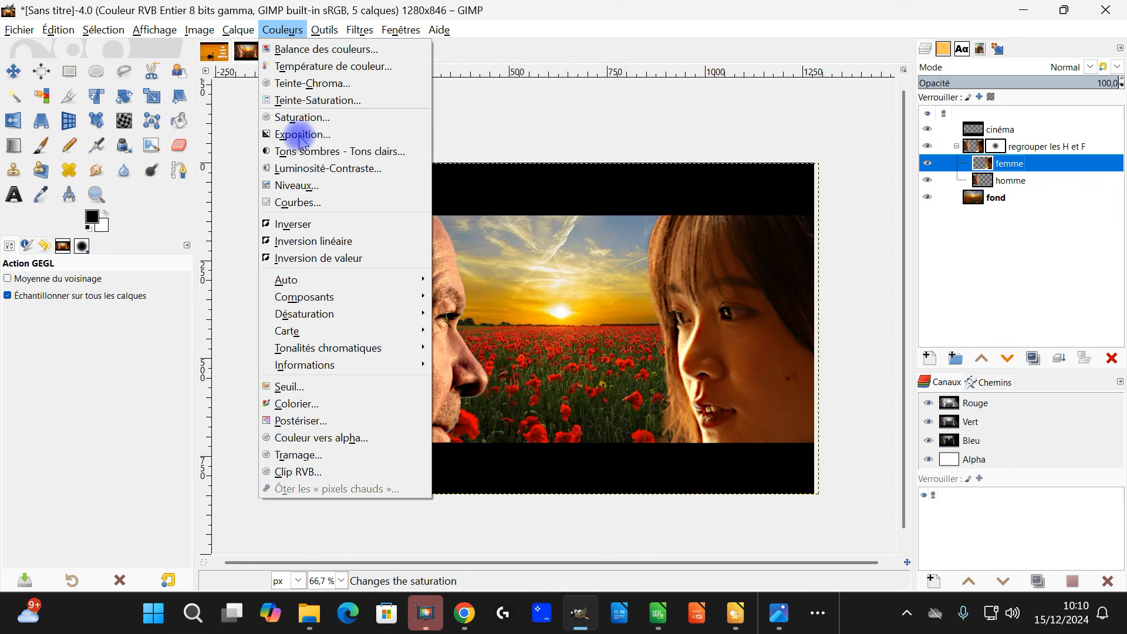
left_click(360, 186)
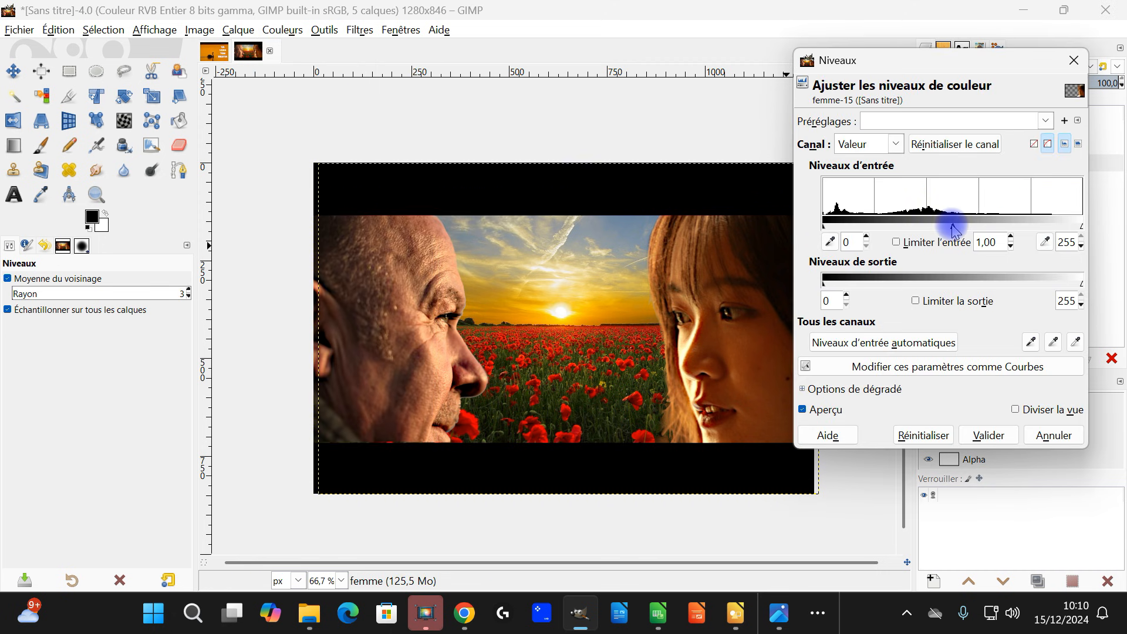
left_click_drag(952, 226, 941, 238)
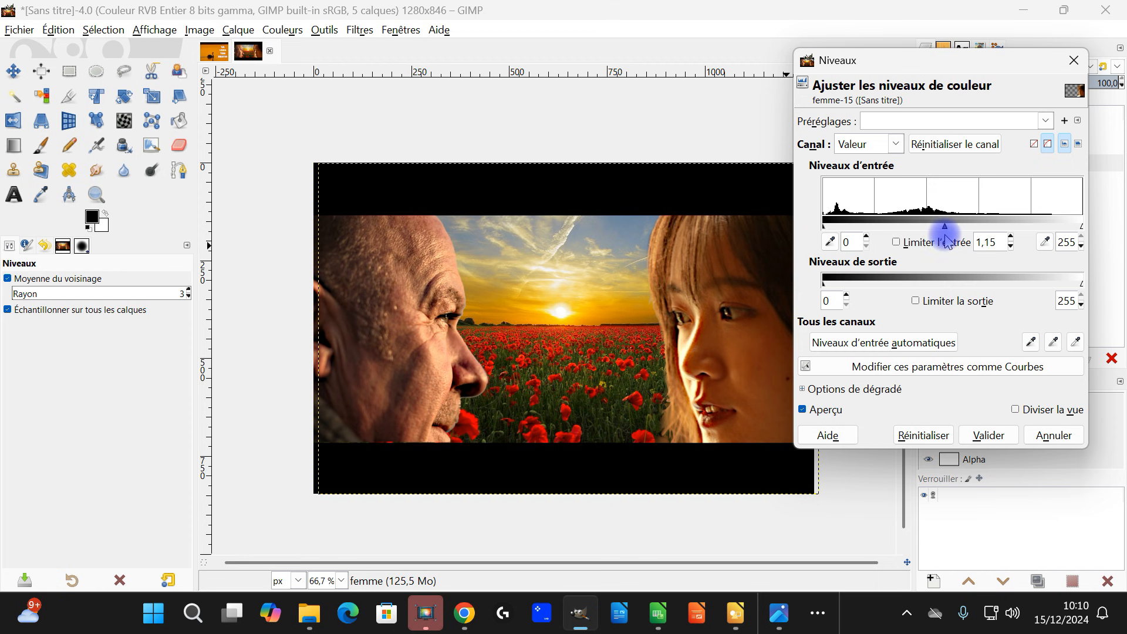
left_click_drag(945, 235, 933, 229)
left_click_drag(824, 227, 849, 222)
- Adjust the homme layer's Levels on the Valeur channel with black input 25, midtones about 1.16 and white input 235
left_click_drag(952, 226, 948, 227)
left_click_drag(848, 226, 829, 226)
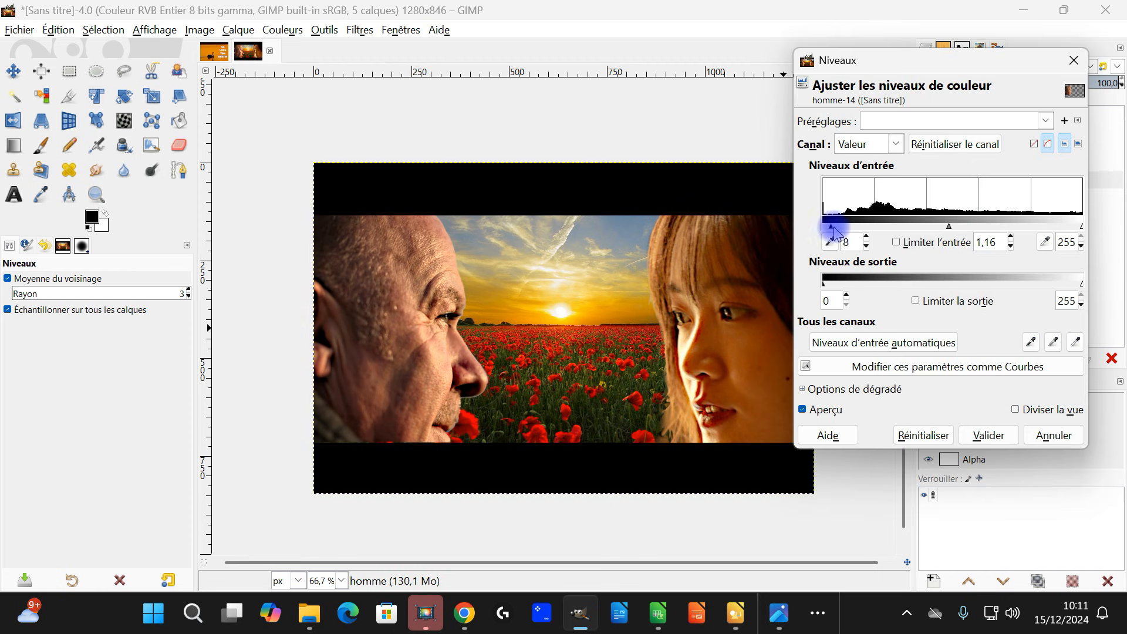
left_click_drag(835, 228, 846, 226)
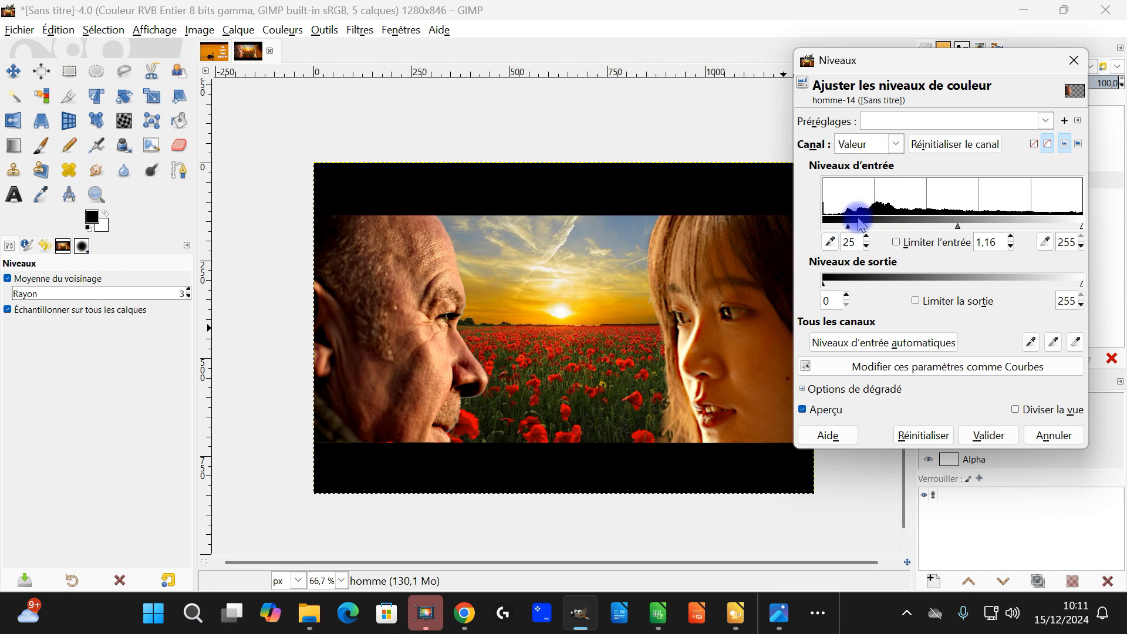
mouse_move(1070, 229)
left_mouse_down()
mouse_move(1050, 229)
mouse_move(1062, 230)
left_mouse_up()
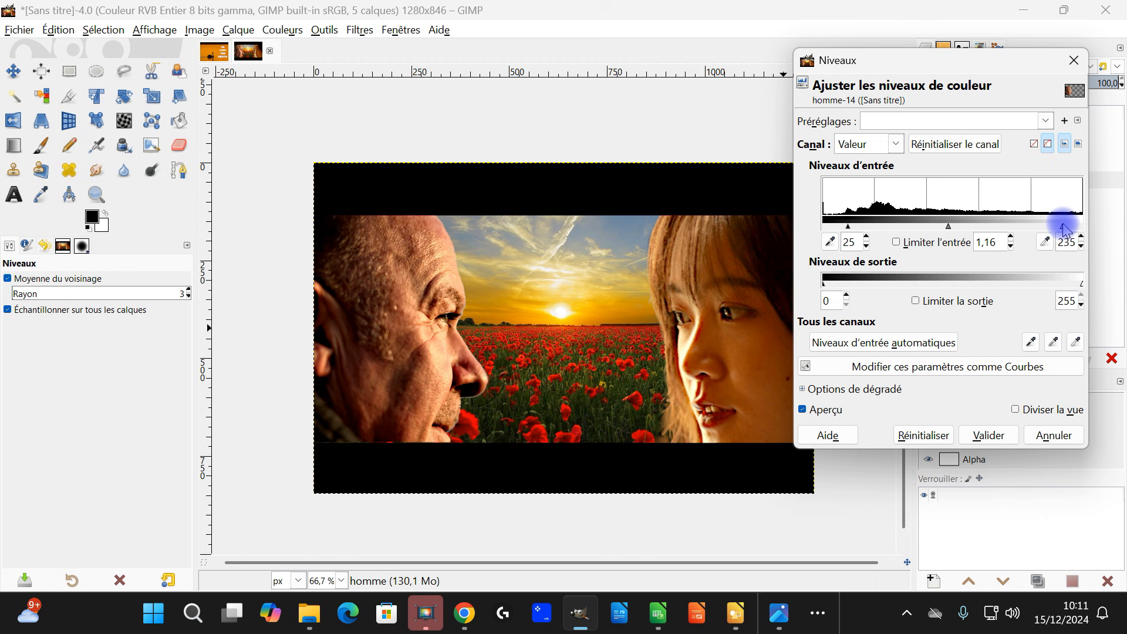
left_click_drag(949, 226, 956, 227)
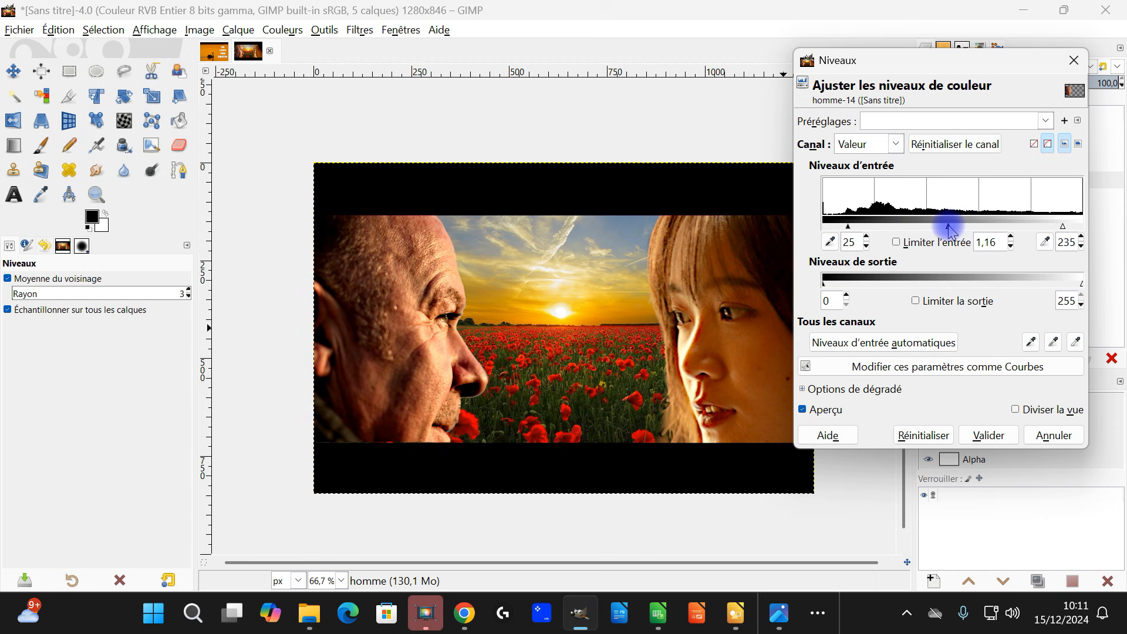
mouse_move(950, 231)
left_mouse_down()
mouse_move(939, 229)
mouse_move(951, 230)
left_mouse_up()
left_click(988, 435)
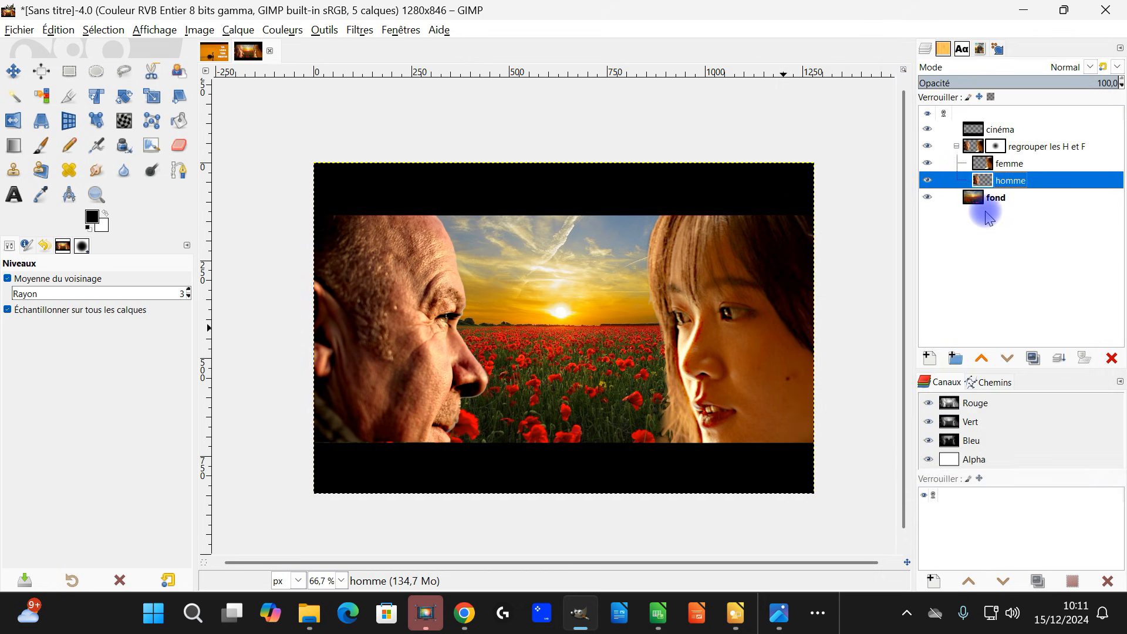
- Adjust the femme layer with Curves, reshaping the middle of the smooth Valeur curve
left_click(985, 167)
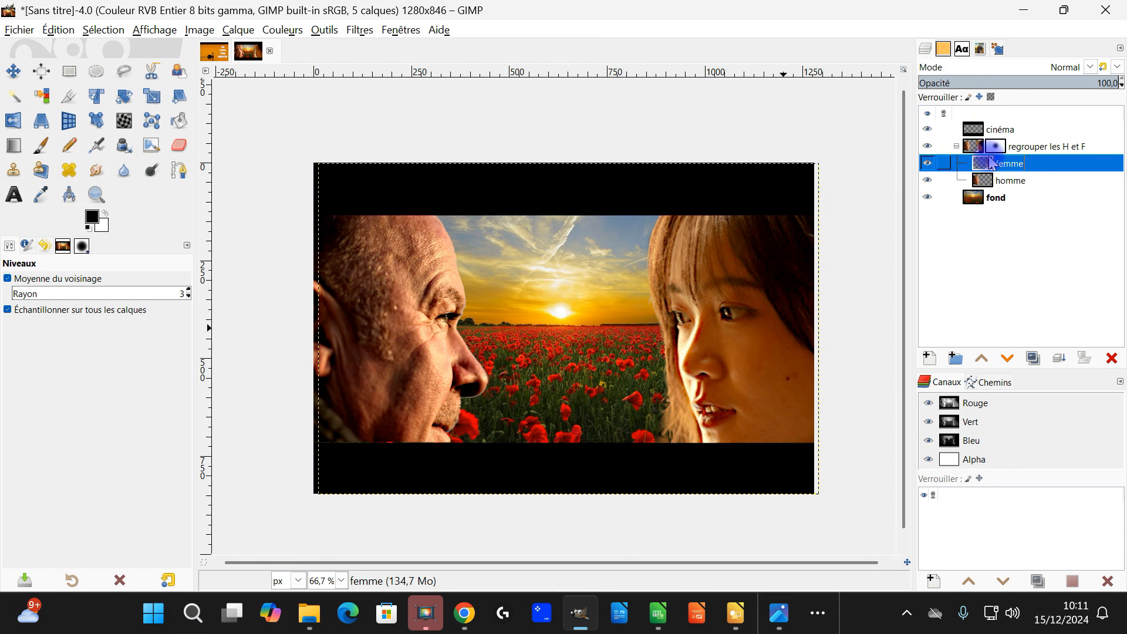
left_click(285, 30)
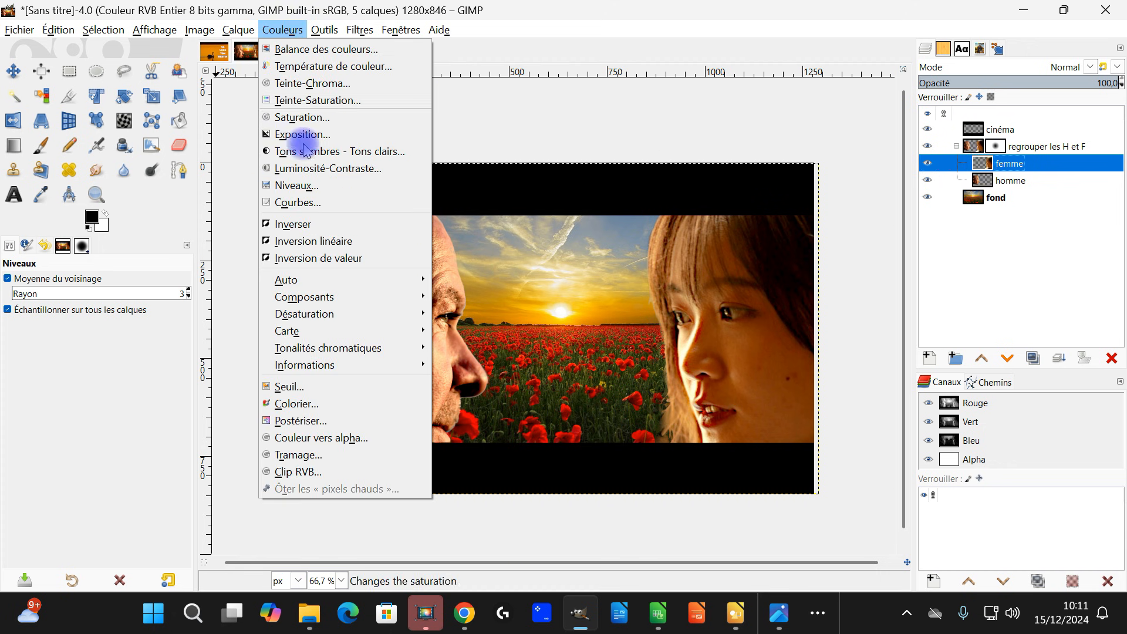
left_click(316, 201)
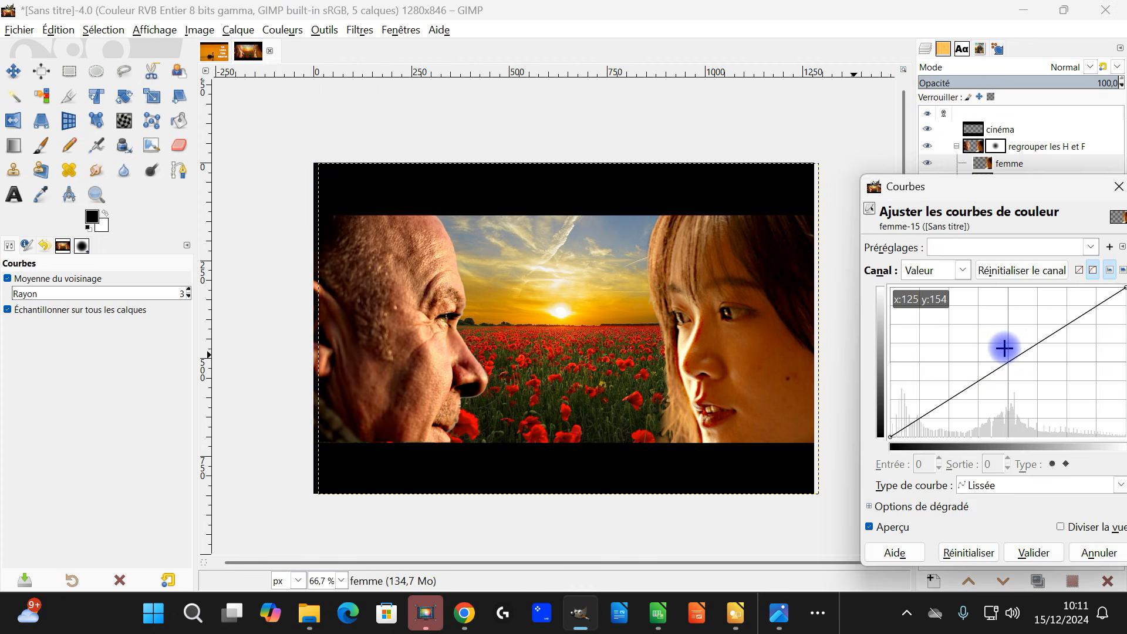
left_click_drag(994, 357, 1014, 447)
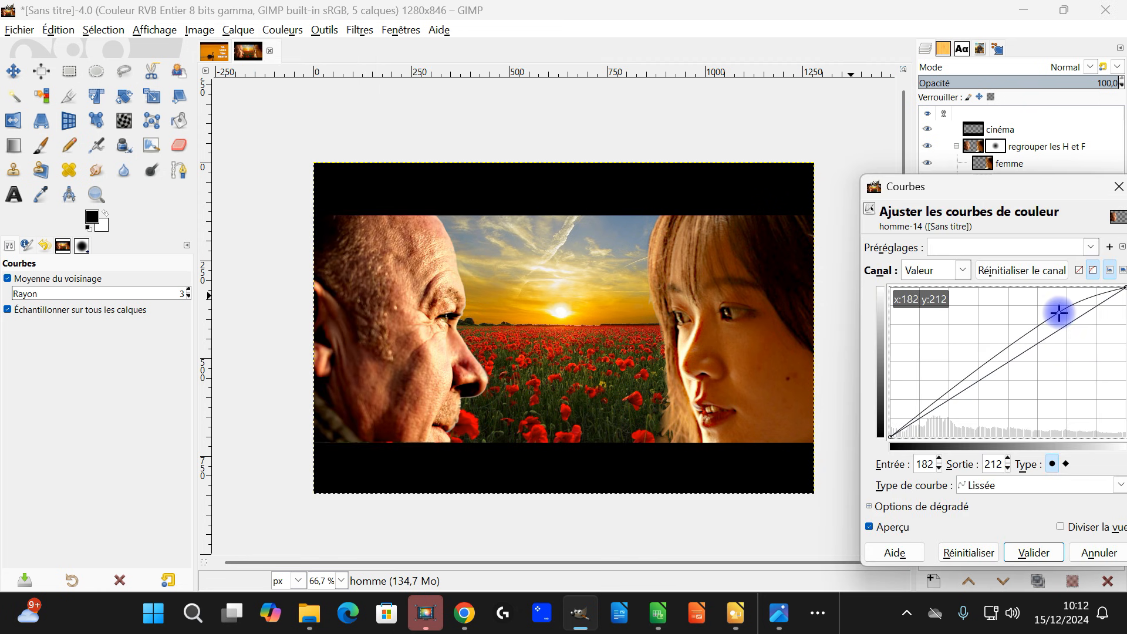
- Adjust the homme layer with Curves on the Valeur channel, lowering a shadow point and setting the highlight point to input 190, output 215
left_click_drag(946, 393, 928, 413)
left_click_drag(1058, 313, 1068, 314)
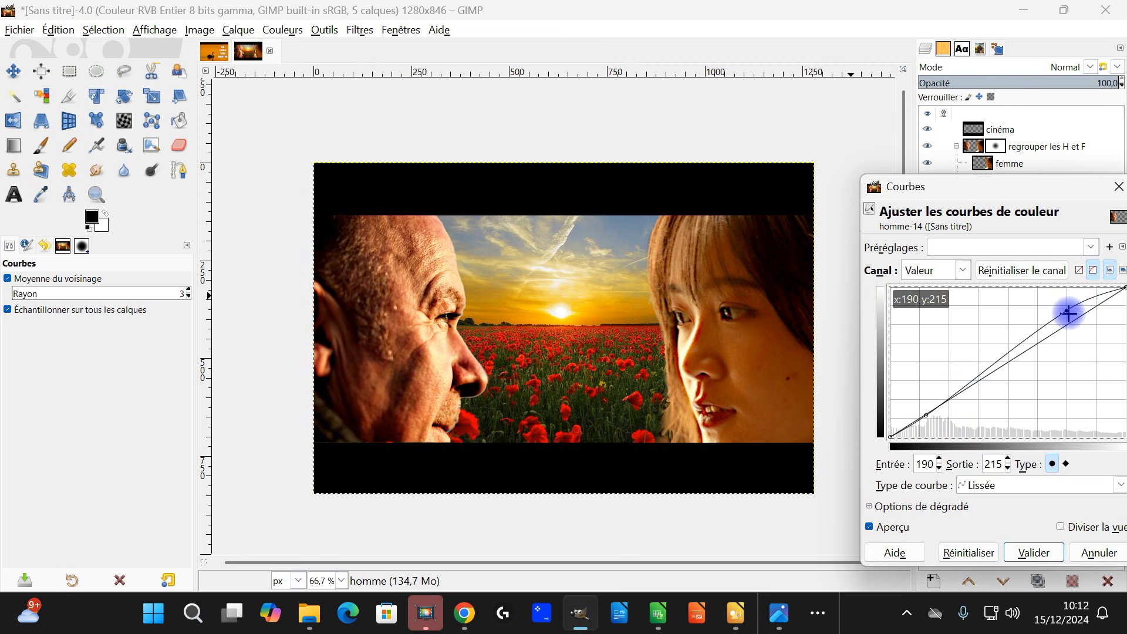
left_click(1033, 551)
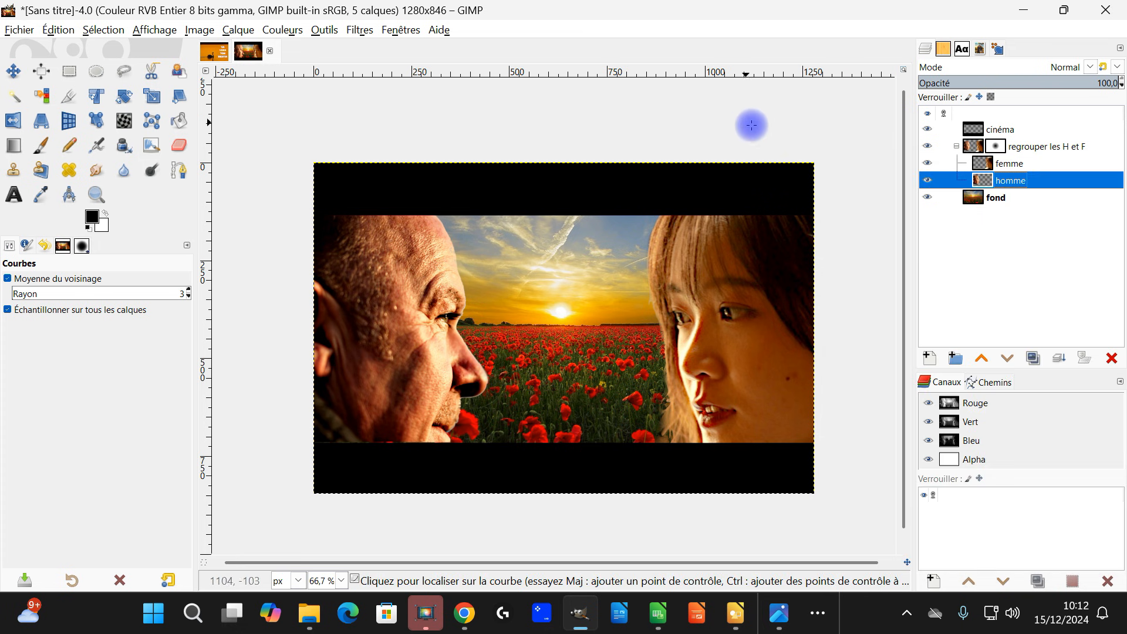
- Collapse the regrouper les H et F group and compare the poster with the group's layer mask disabled and enabled
left_click(957, 146)
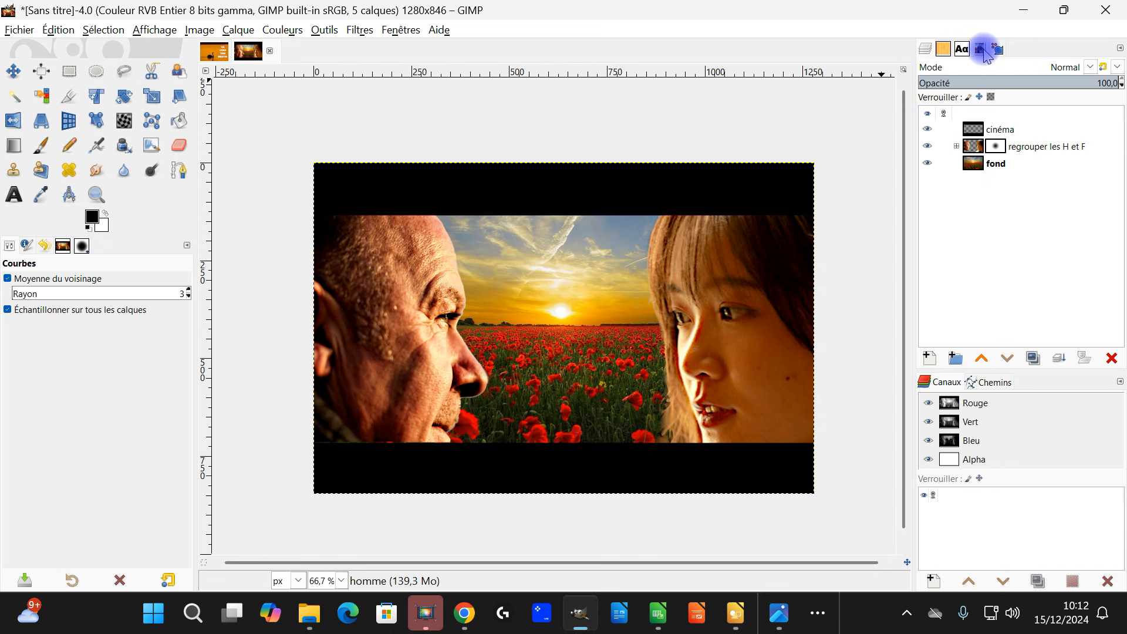
mouse_move(693, 240)
left_mouse_down()
mouse_move(681, 239)
mouse_move(692, 247)
mouse_move(686, 222)
left_mouse_up()
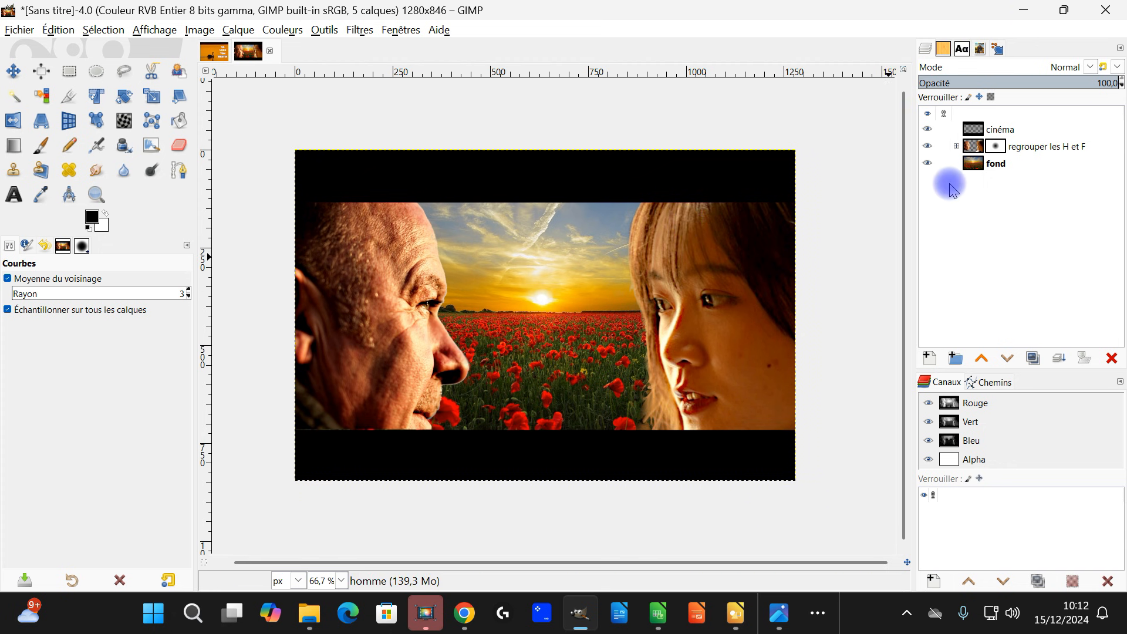
left_click(994, 147)
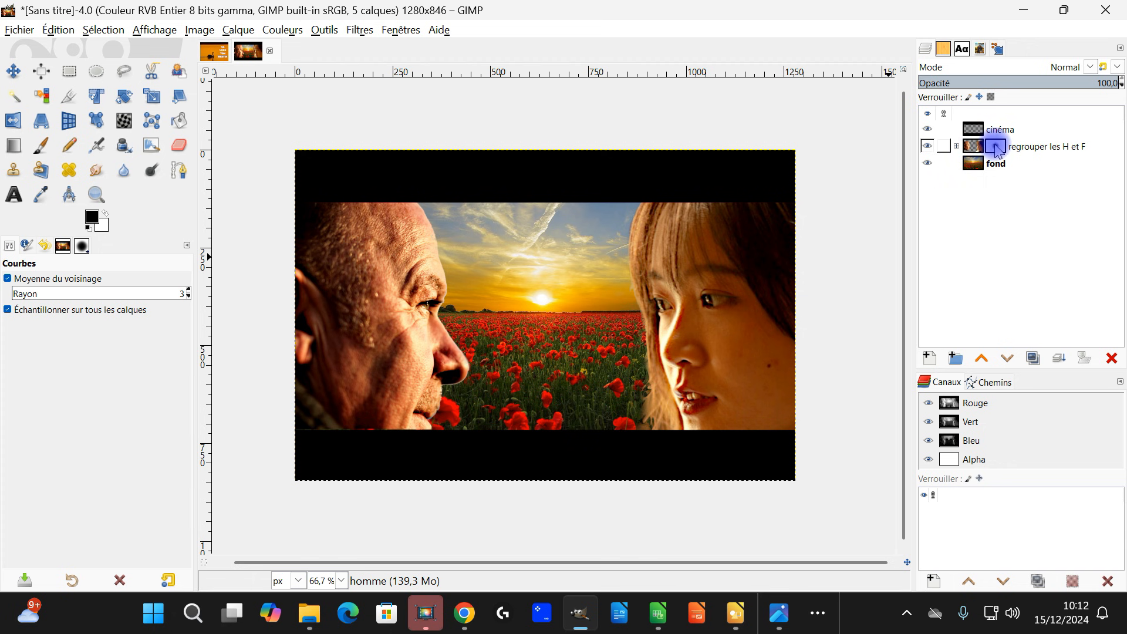
right_click(996, 148)
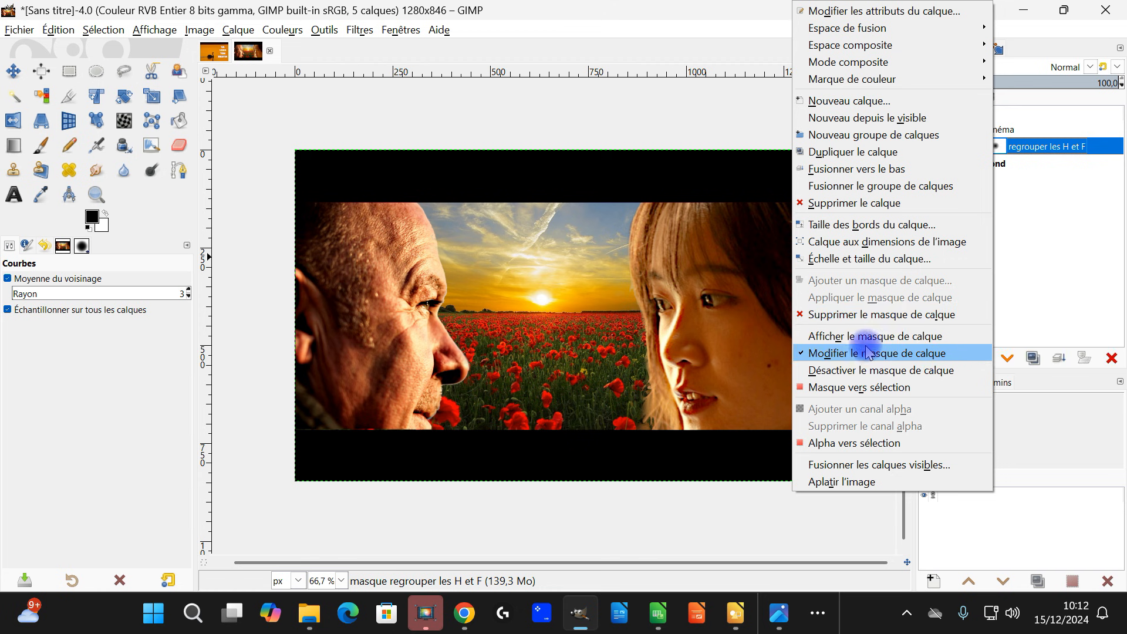
left_click(829, 371)
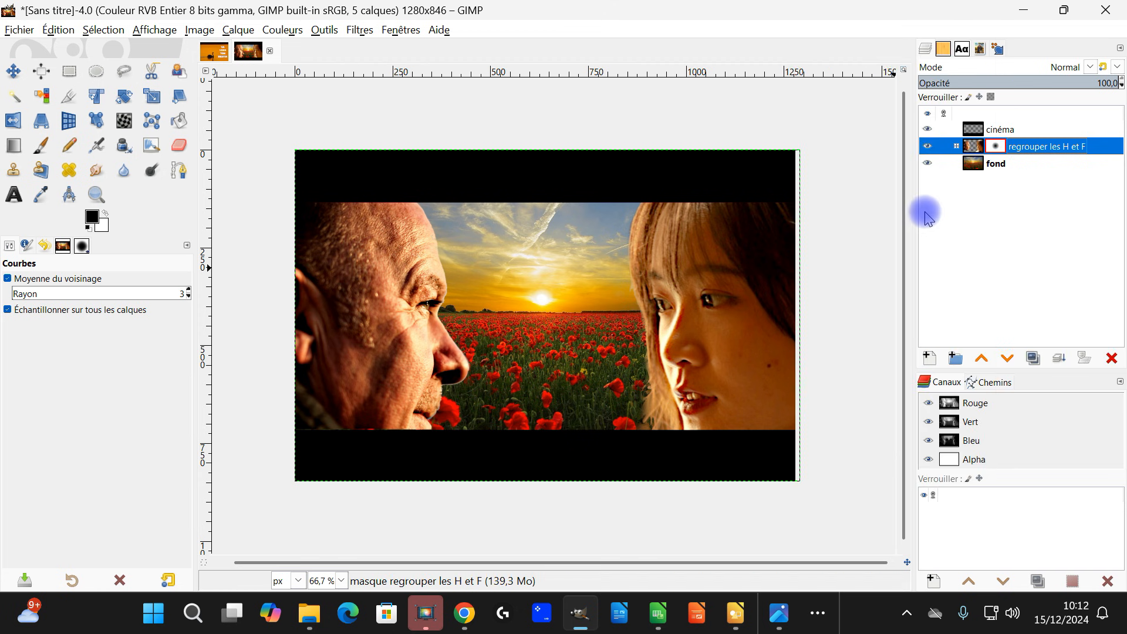
right_click(988, 147)
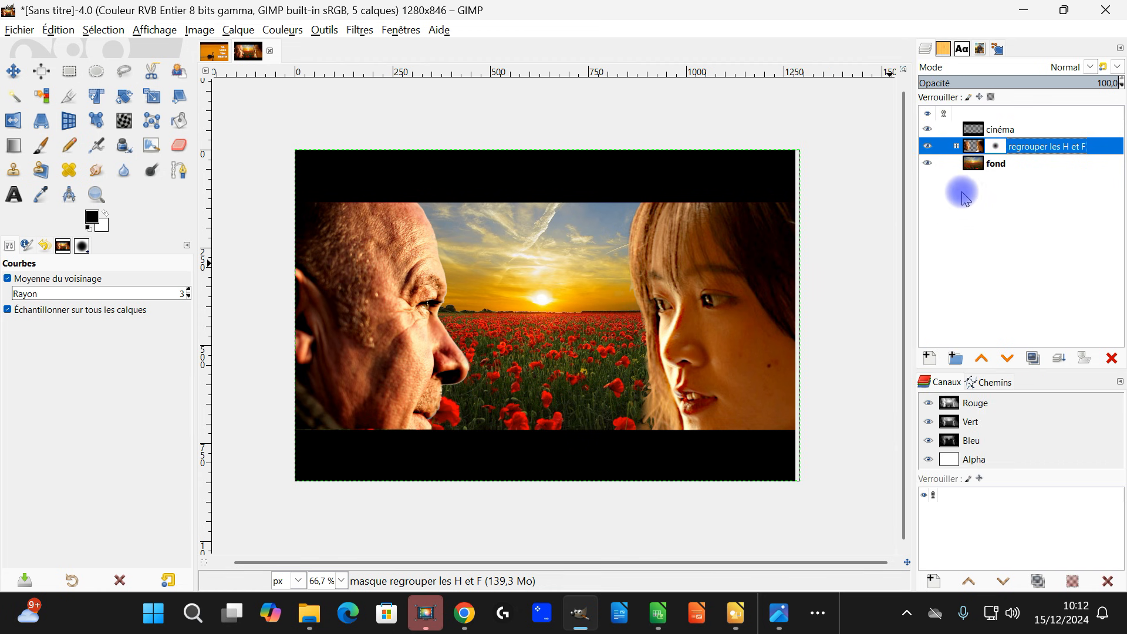
scroll(544, 317, "up", 1)
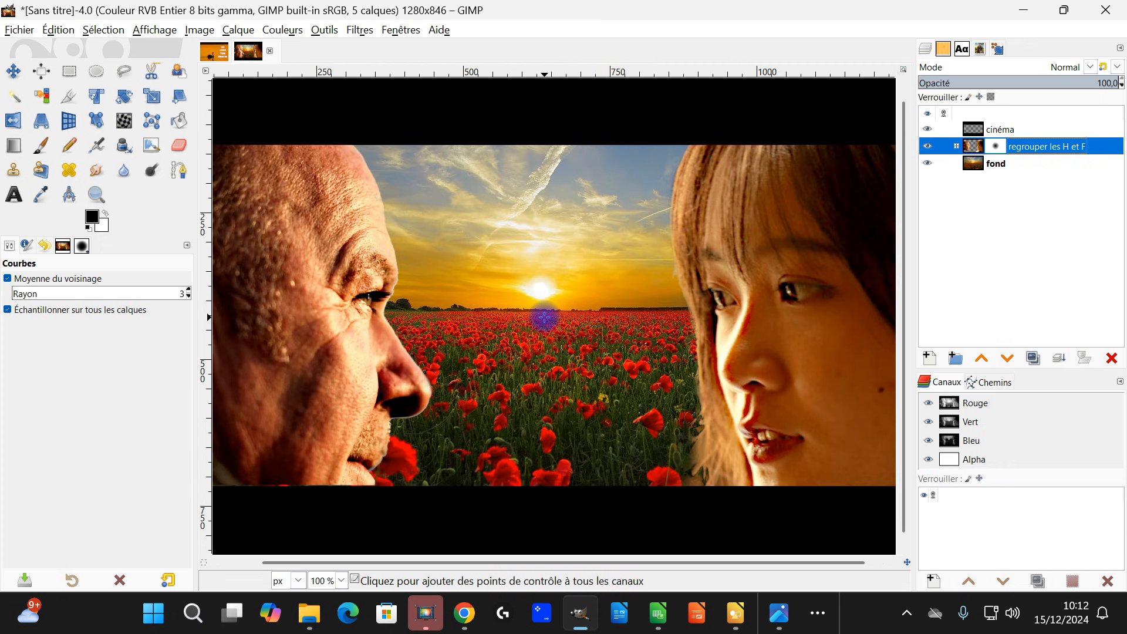
scroll(550, 315, "down", 1)
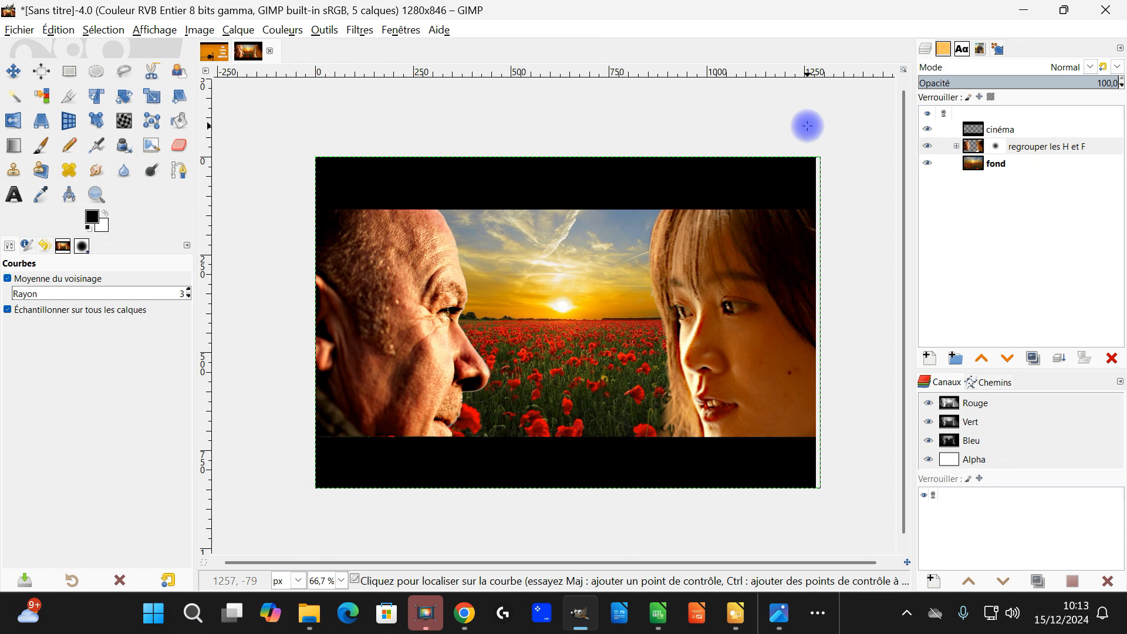
- Frame the whole poster at a larger size in the image window with the Zoom tool
left_click(991, 163)
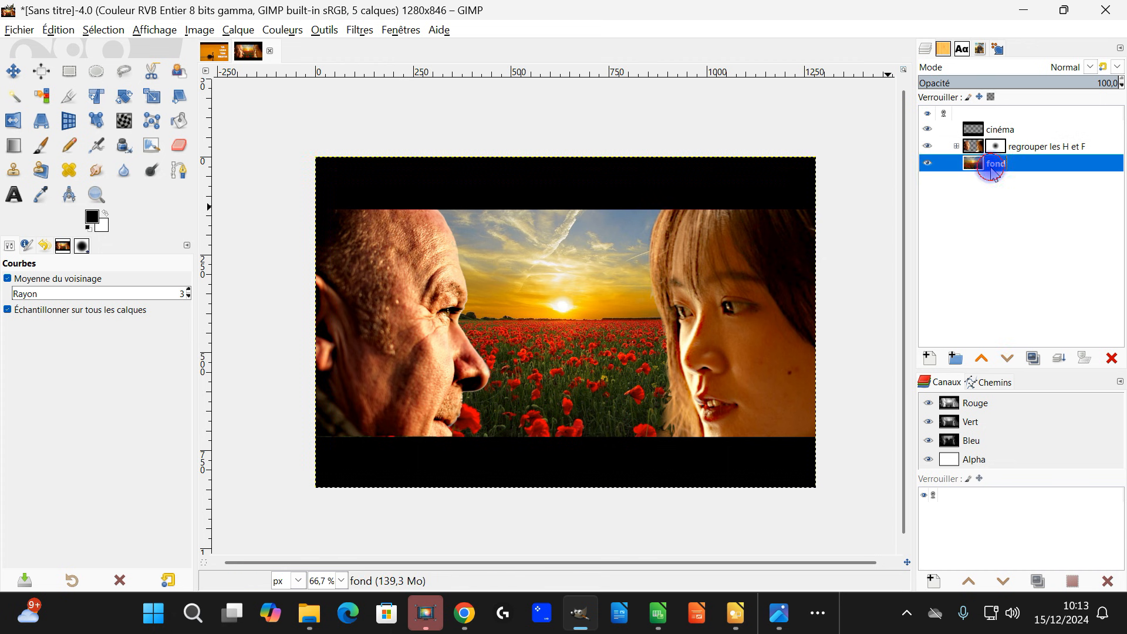
key("space")
left_click_drag(719, 241, 725, 244)
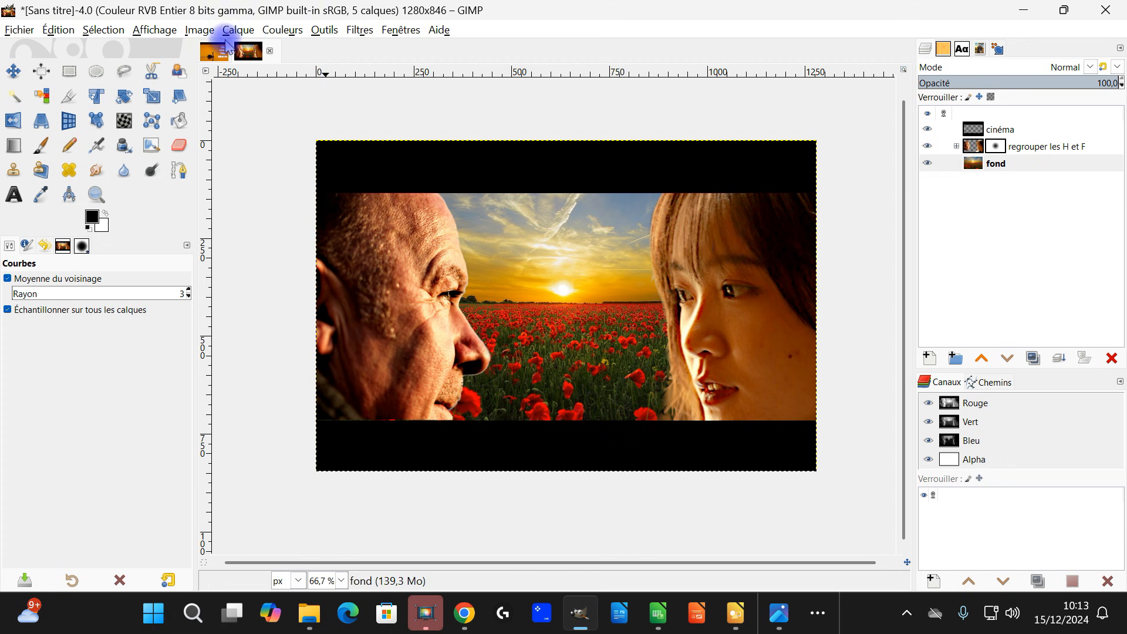
left_click(534, 236)
left_click(69, 196)
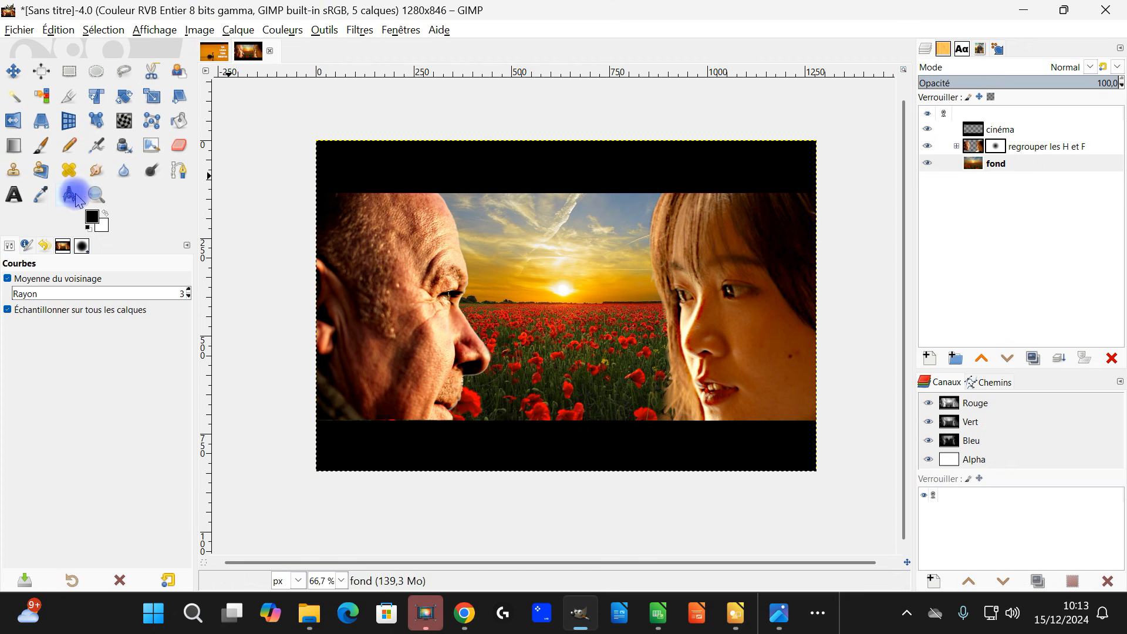
left_click(95, 194)
left_click_drag(306, 133, 828, 480)
left_click_drag(678, 376, 689, 361)
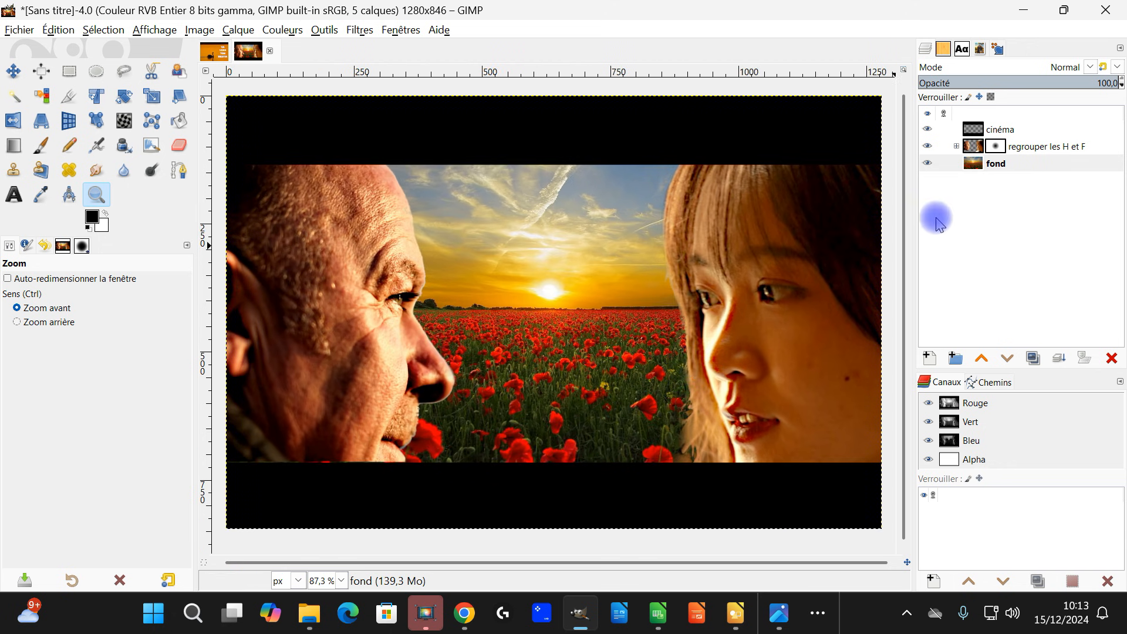
- Paint black on the regrouper les H et F mask along both heads' inner edges with a 221 px Hardness 075 brush, and switch the foreground to white
left_click(993, 147)
left_click(44, 152)
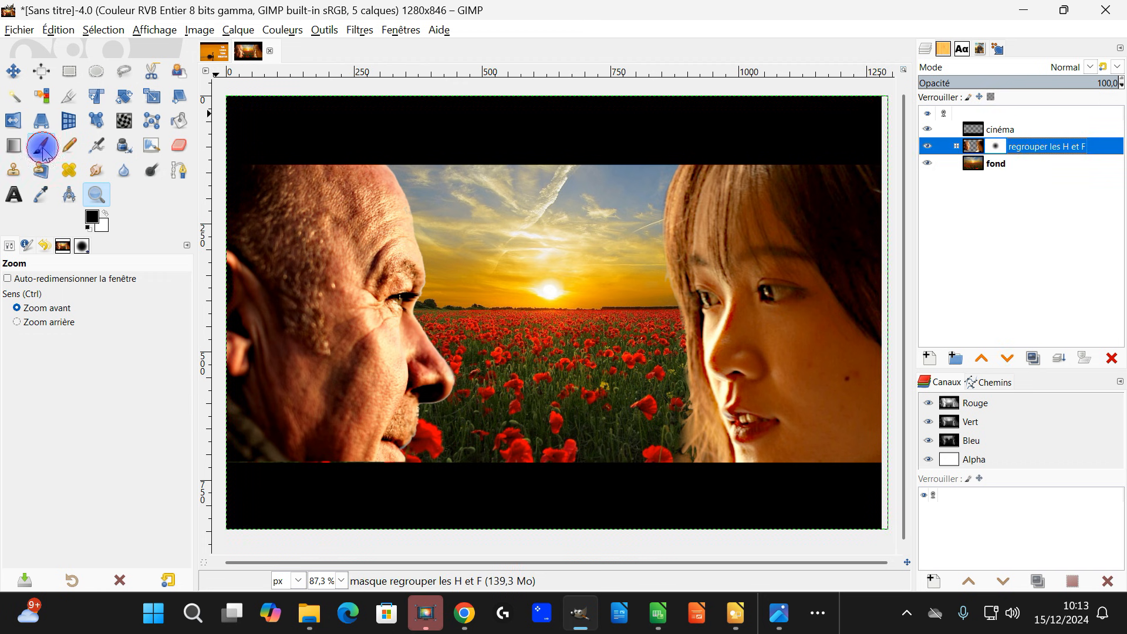
left_click(79, 156)
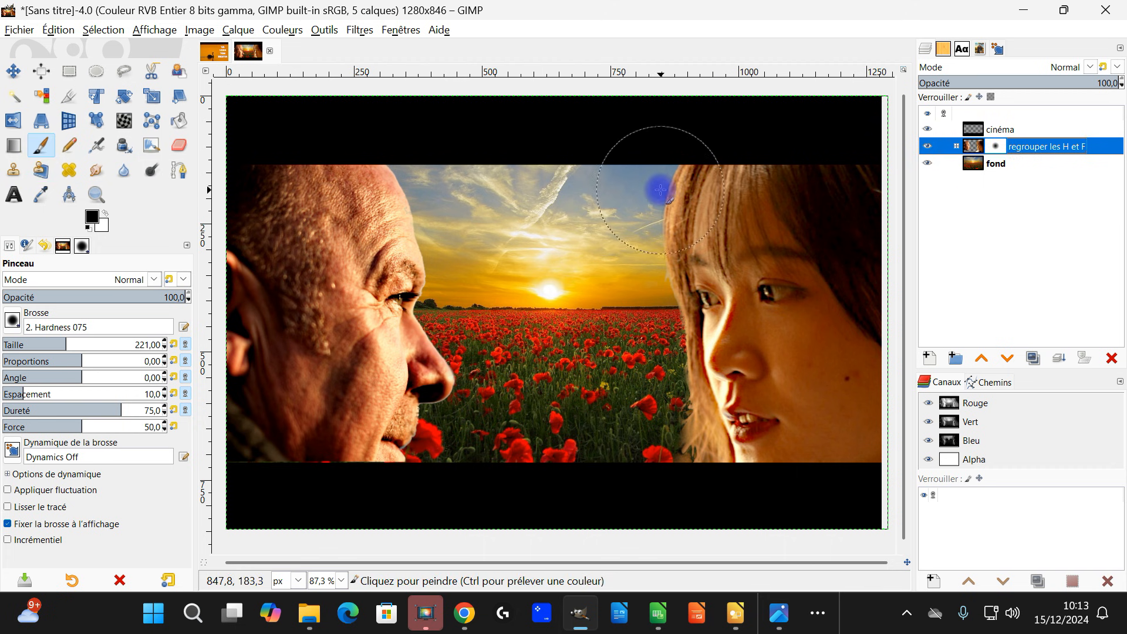
left_click_drag(615, 172, 681, 172)
left_click(997, 147)
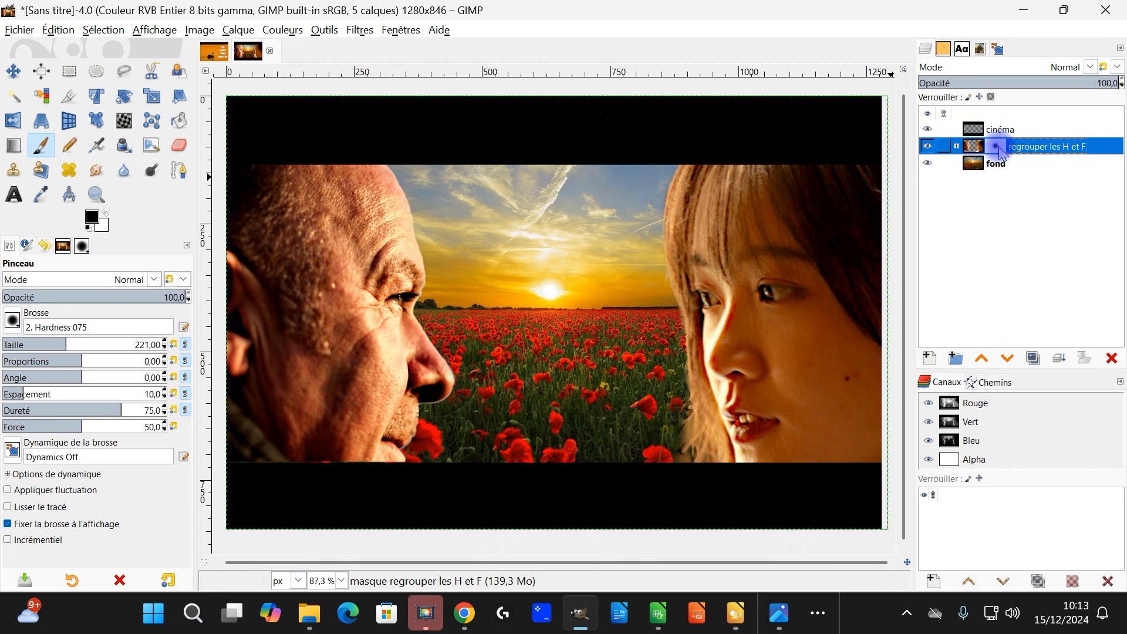
left_click(1030, 147)
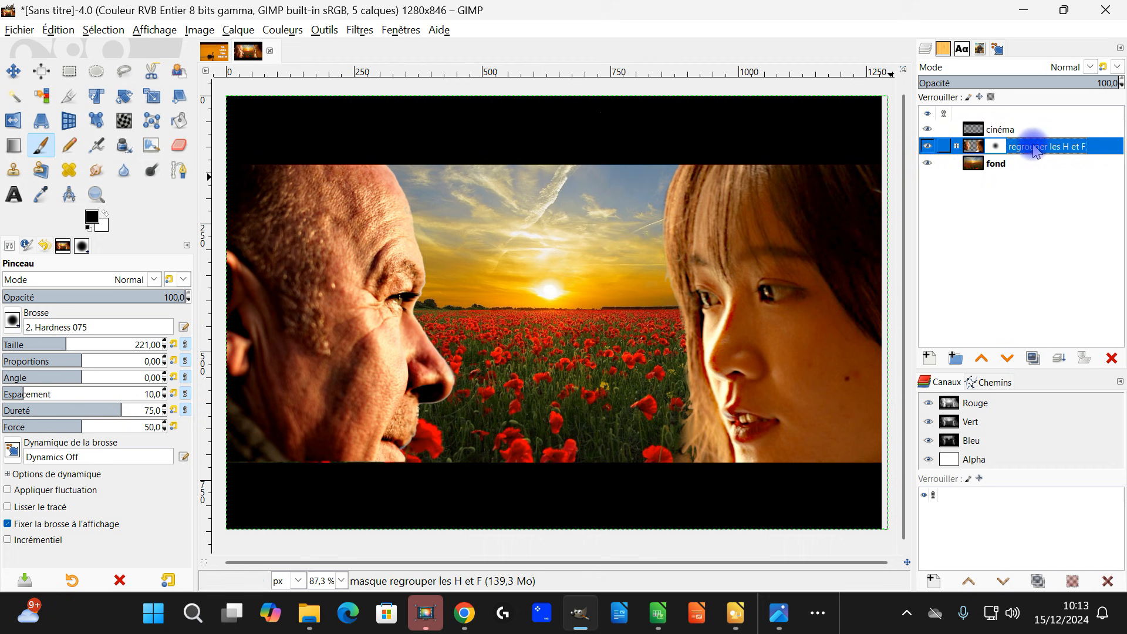
left_click(640, 164)
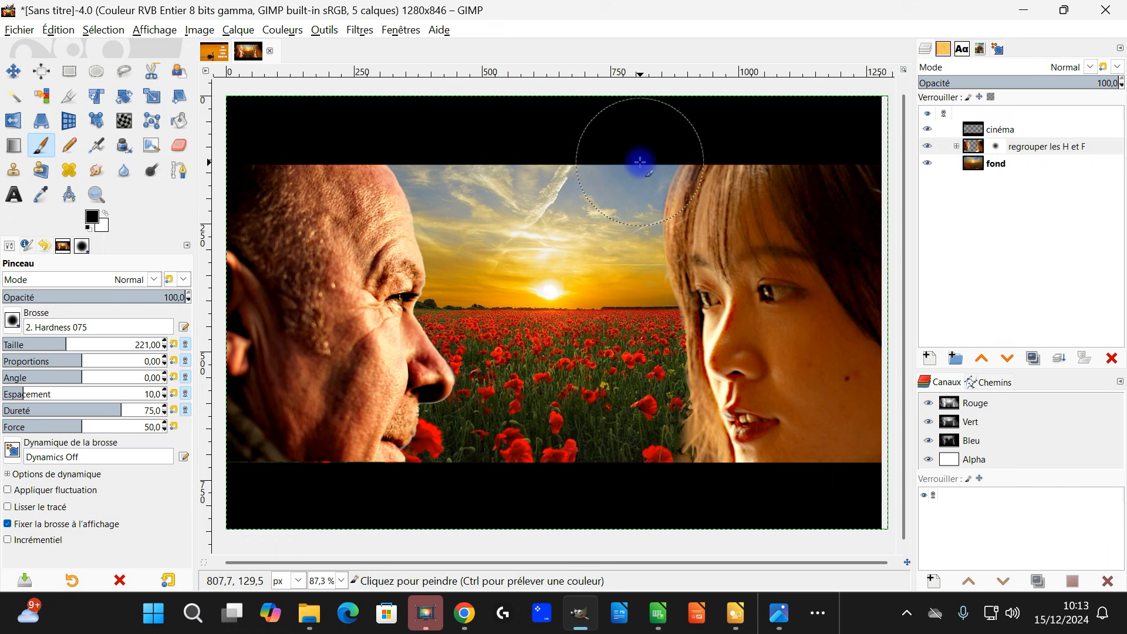
mouse_move(627, 182)
left_mouse_down()
mouse_move(615, 261)
mouse_move(636, 363)
left_mouse_up()
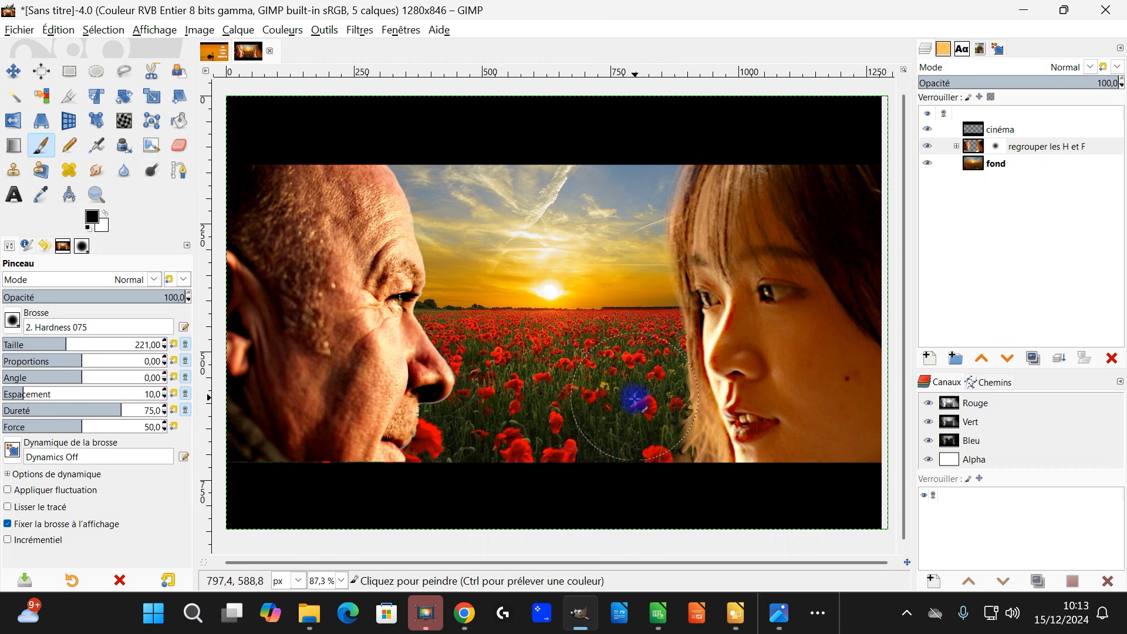
left_click_drag(630, 429, 628, 486)
mouse_move(469, 216)
left_mouse_down()
mouse_move(431, 146)
mouse_move(447, 174)
mouse_move(663, 259)
mouse_move(605, 270)
left_mouse_up()
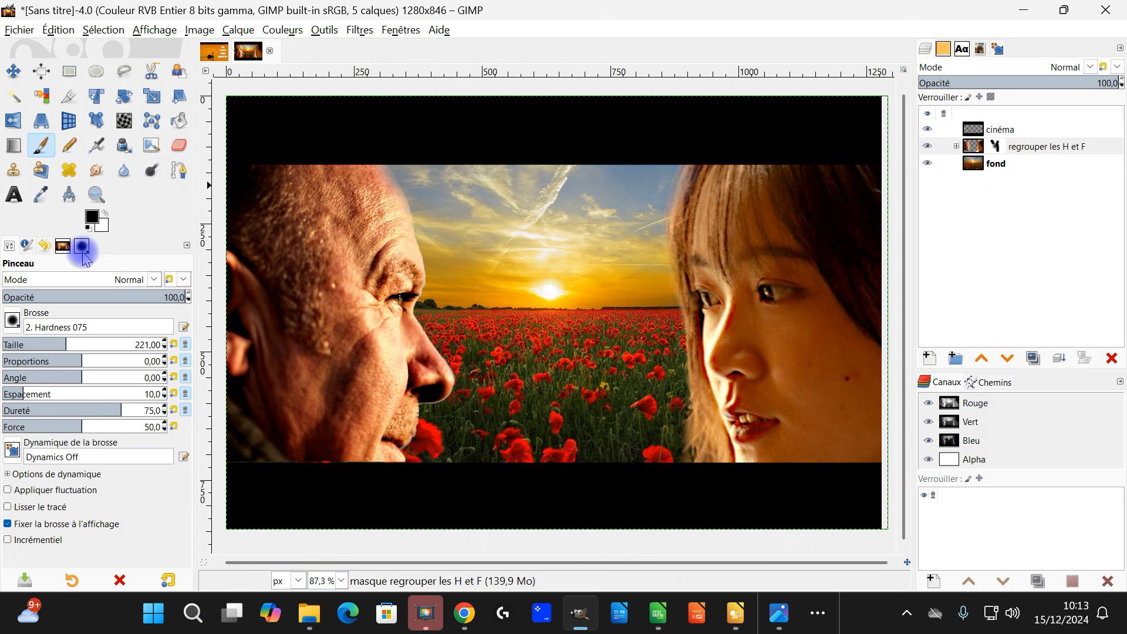
left_click(106, 213)
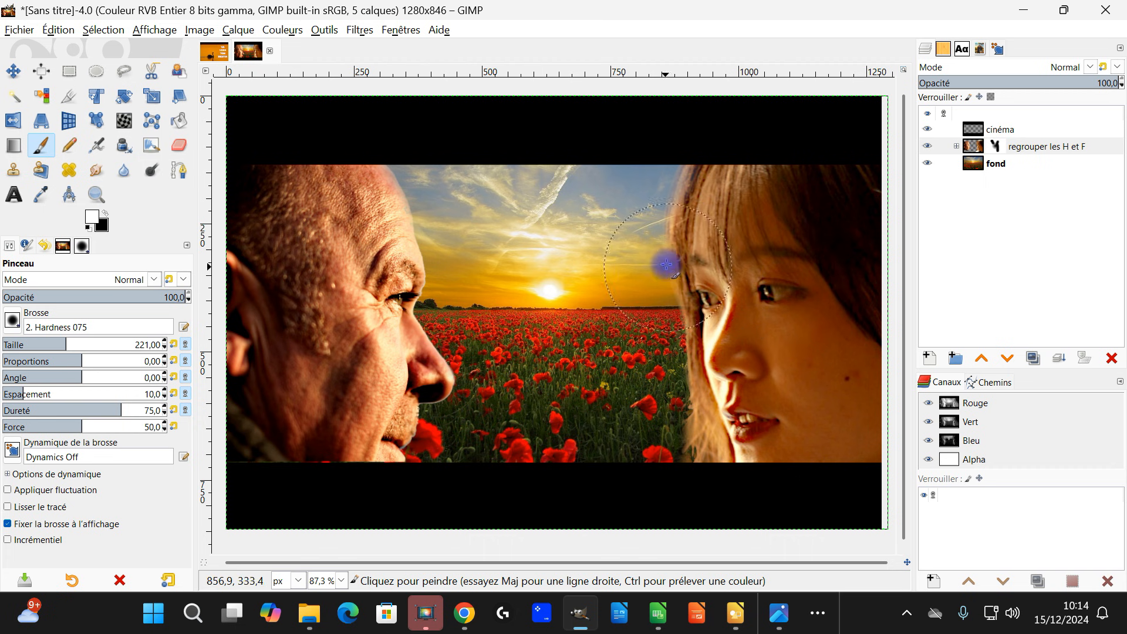
- Copy the poppy-field sunset photo from Pixabay in Chrome and paste it into GIMP as a new image
left_click(466, 614)
left_click(880, 17)
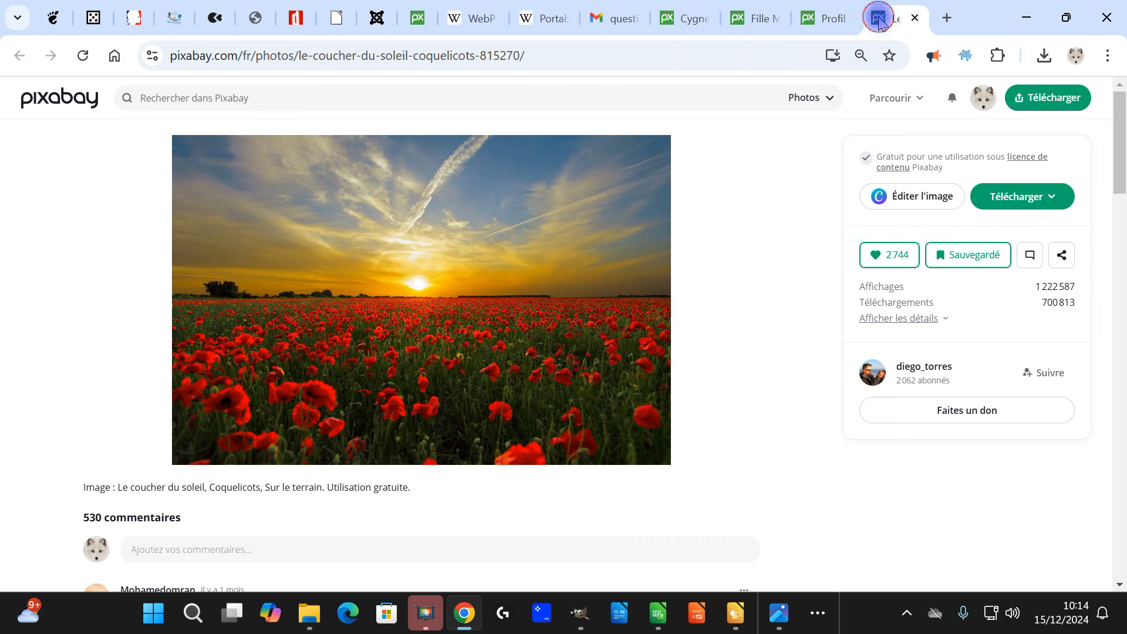
right_click(409, 298)
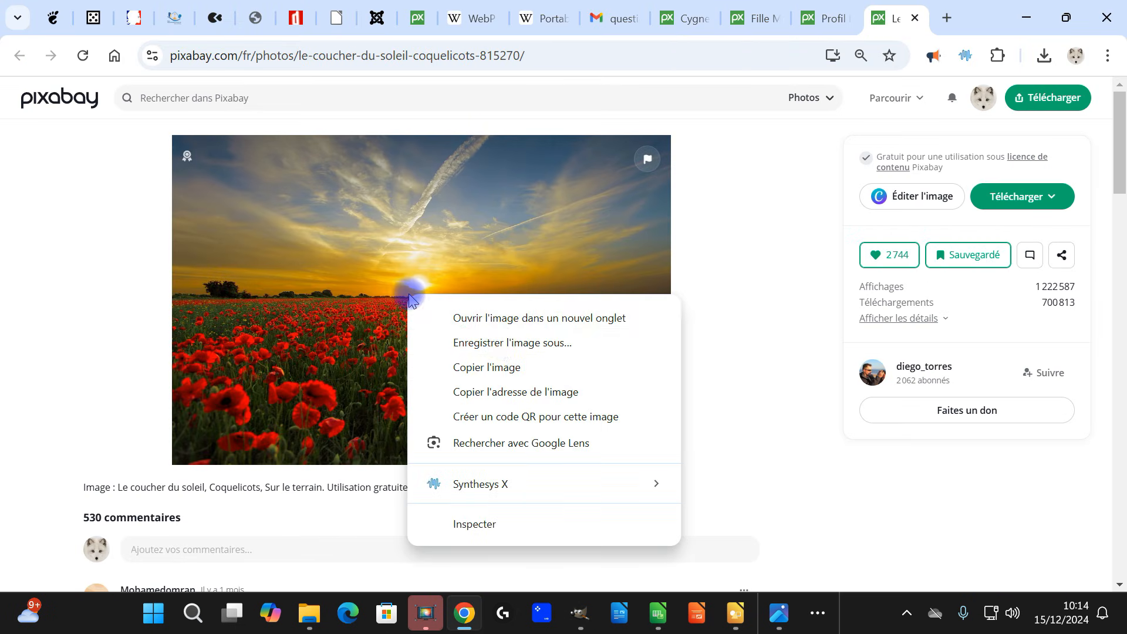
left_click(514, 367)
left_click(580, 613)
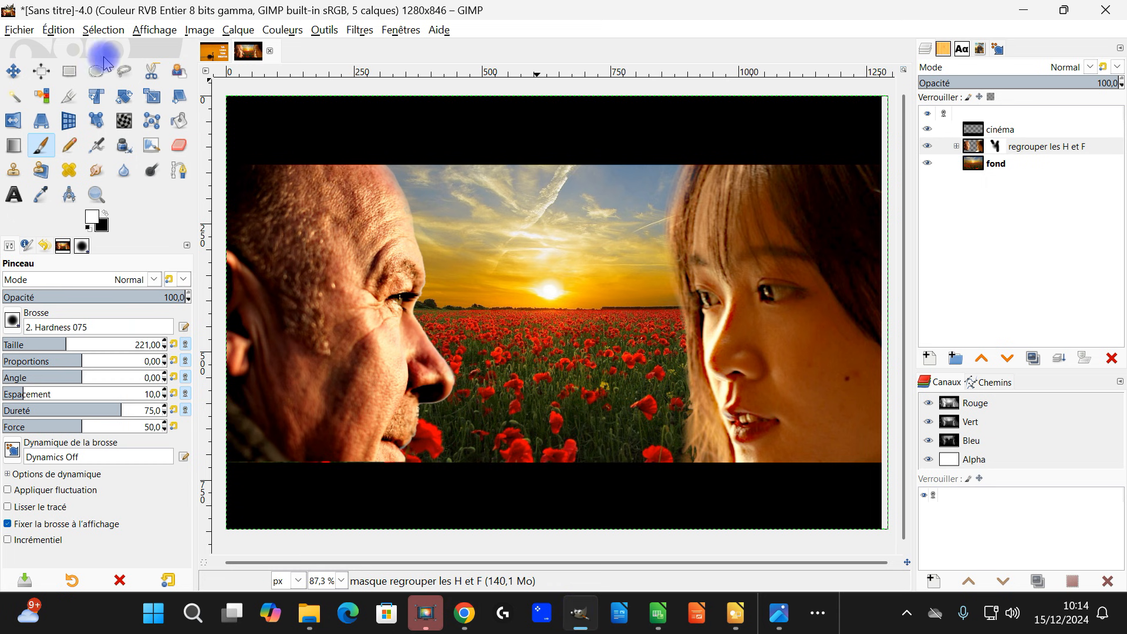
left_click(59, 30)
- Copy the woman's portrait from its Pixabay page in Chrome and paste it as a new layer over the poppy field in GIMP
left_click(465, 613)
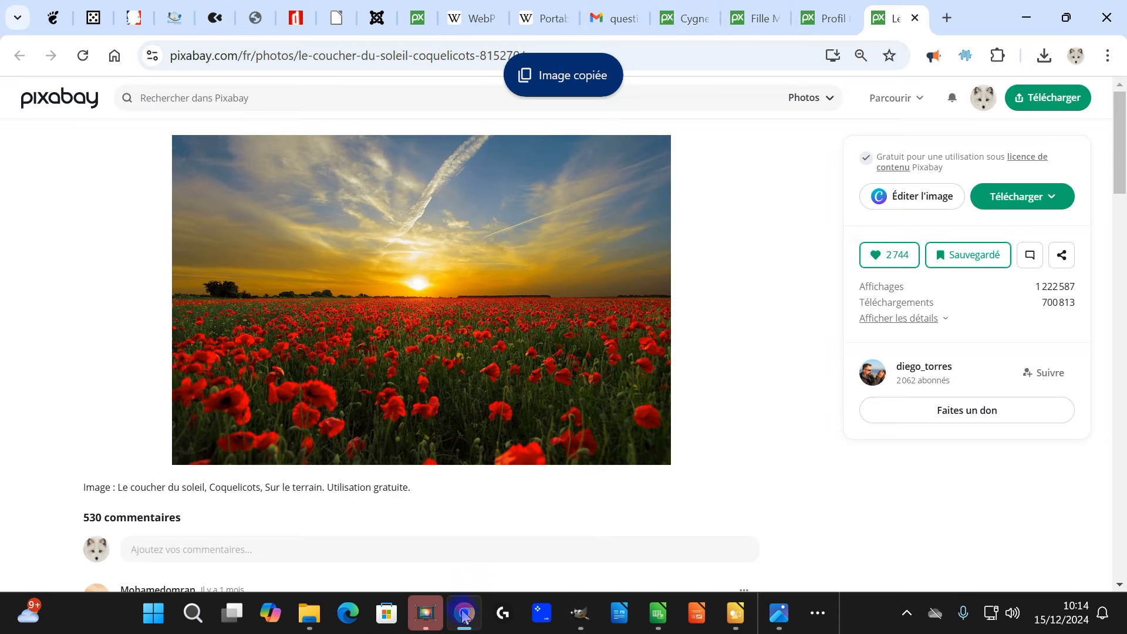
left_click(751, 18)
right_click(416, 228)
left_click(493, 291)
left_click(580, 613)
left_click(59, 29)
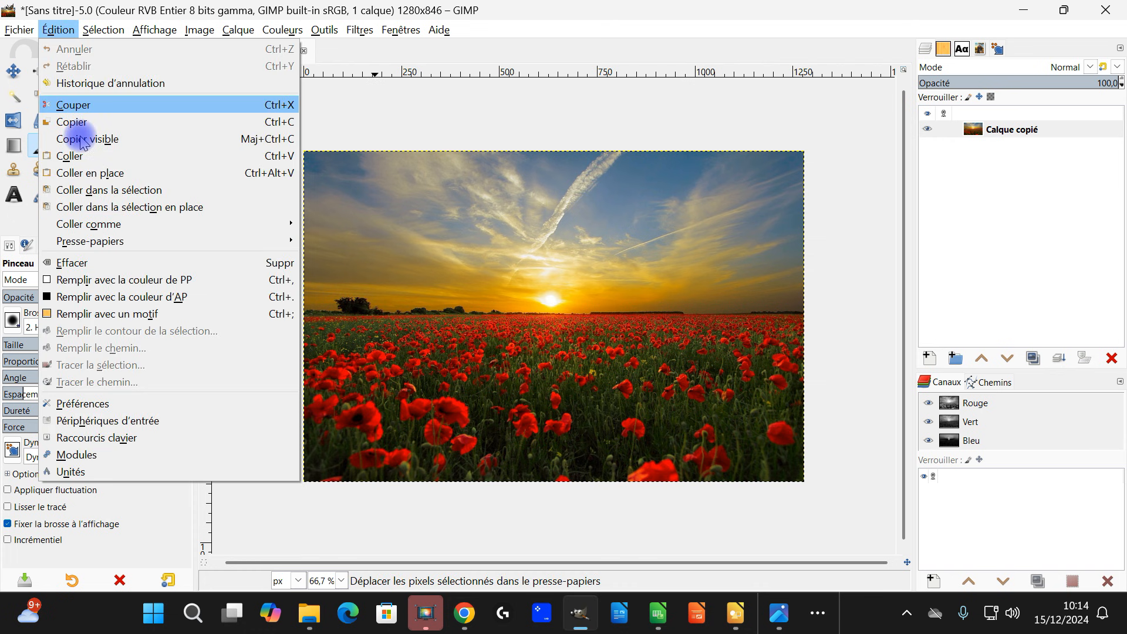
mouse_move(288, 223)
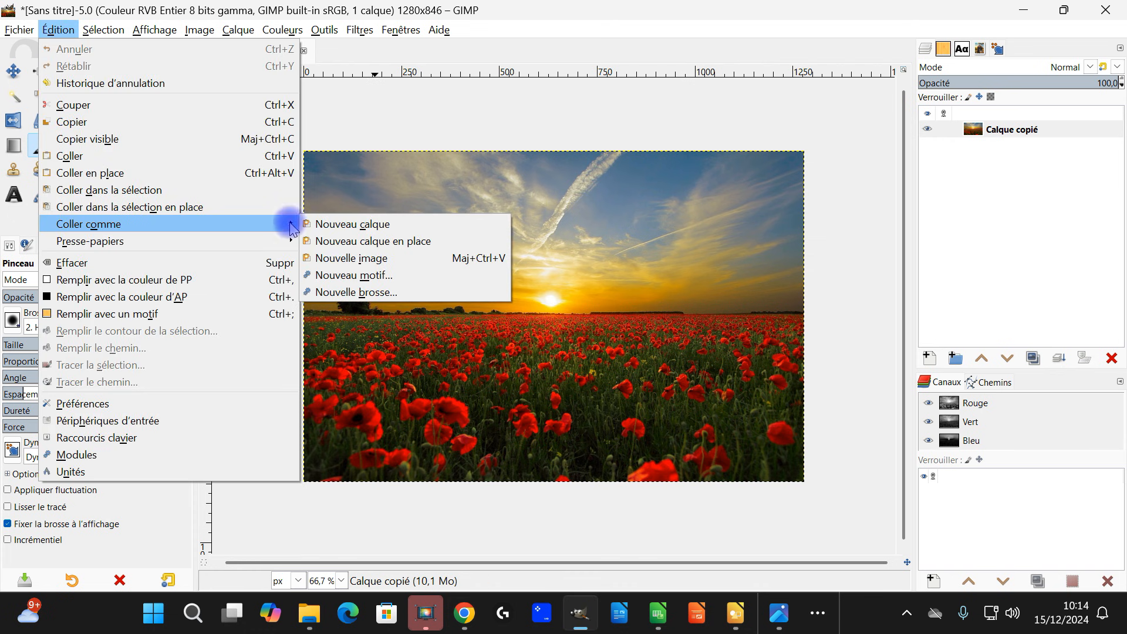
left_click(327, 225)
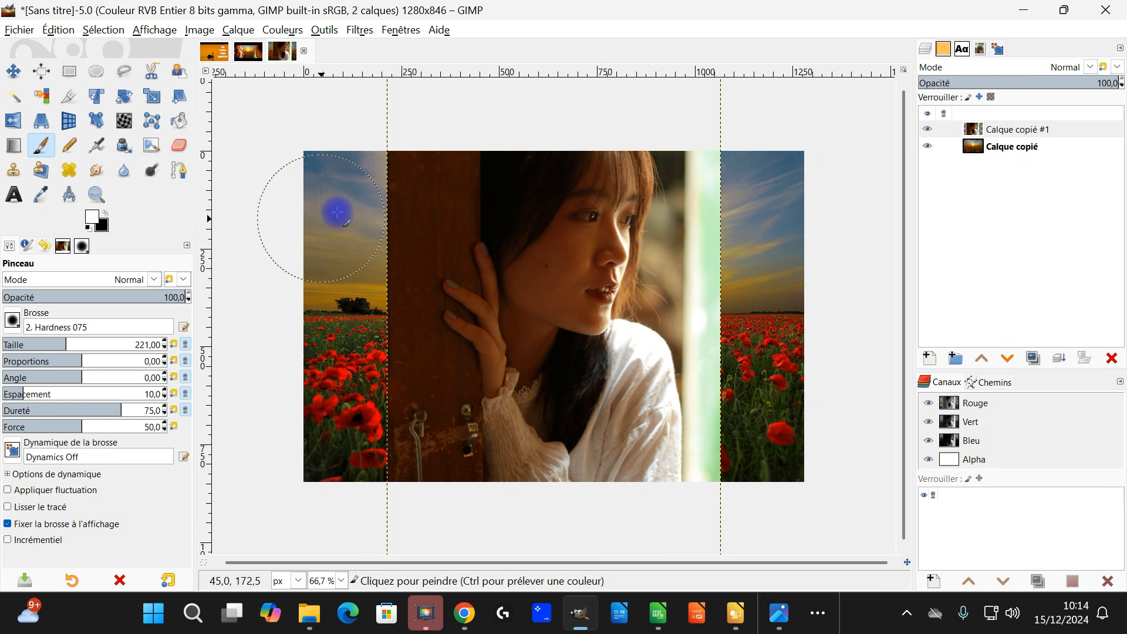
- Move the portrait layer down to show the woman's whole head and draw an elliptical selection of about 604 × 696 px around it
left_click(14, 69)
left_click_drag(691, 281, 696, 357)
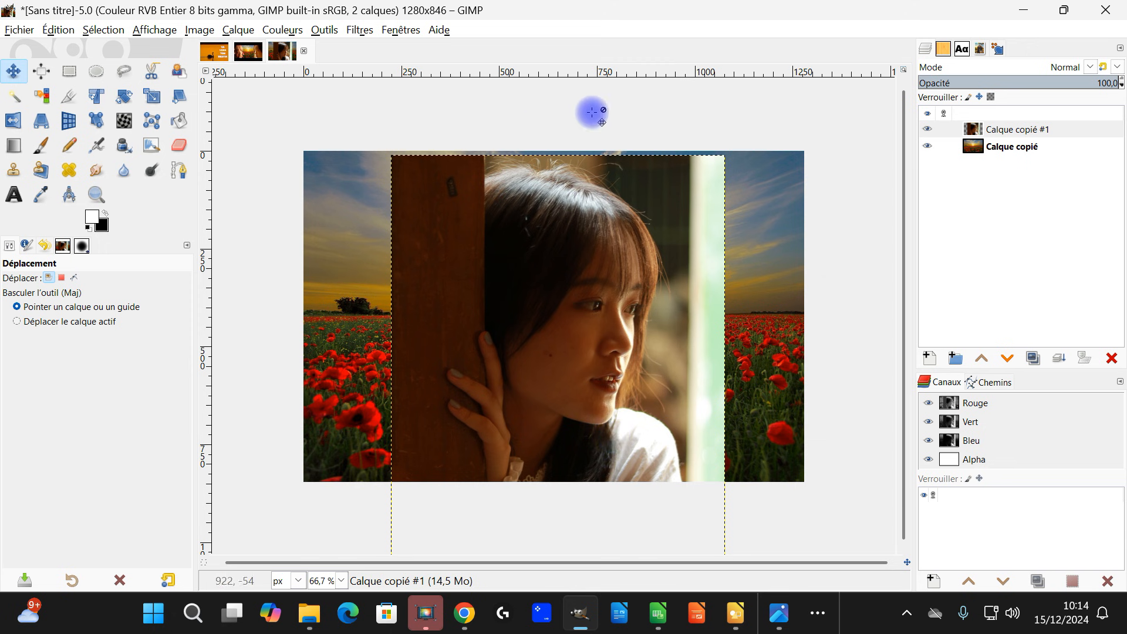
left_click(97, 70)
scroll(565, 234, "up", 1)
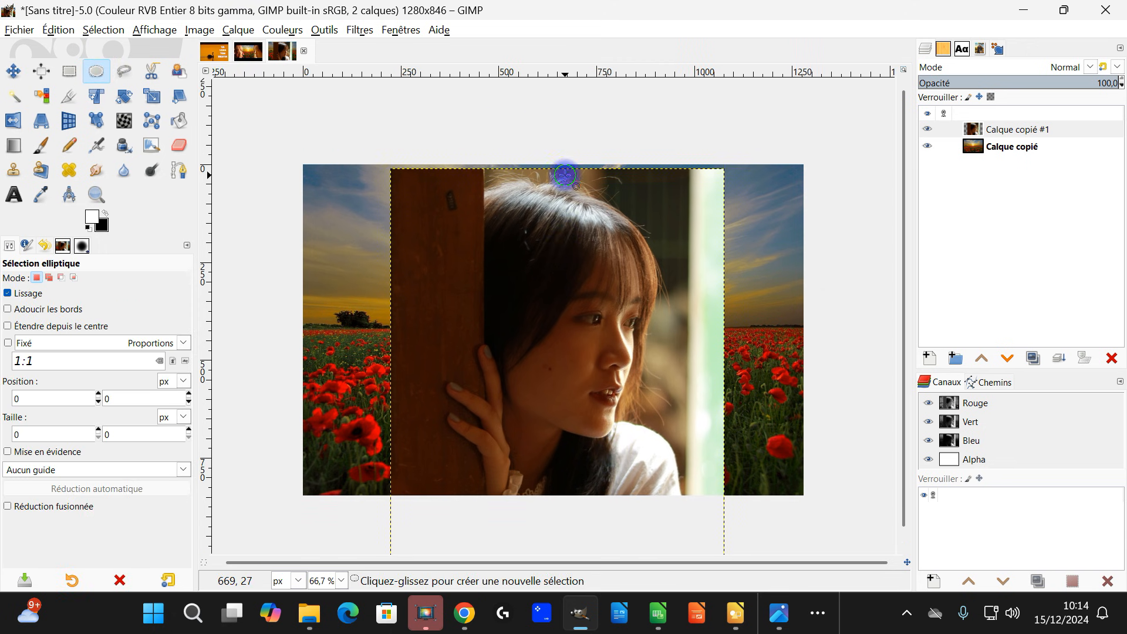
left_click_drag(460, 189, 693, 459)
left_click_drag(590, 346, 575, 331)
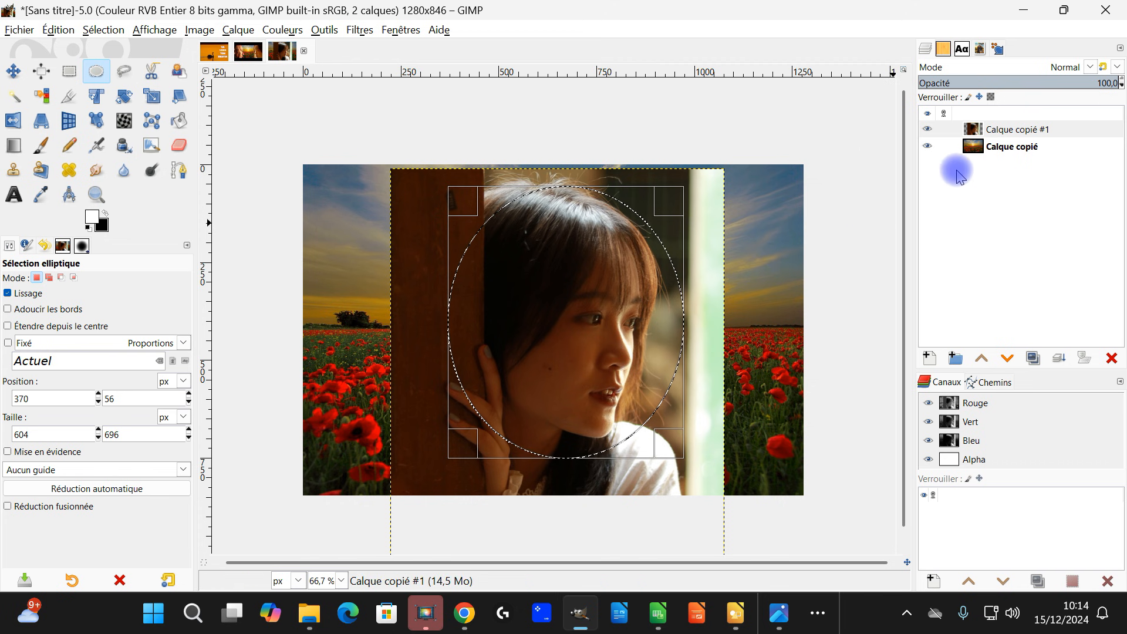
- Invert the elliptical selection and delete everything outside the oval from the Calque copié #1 portrait layer
right_click(999, 130)
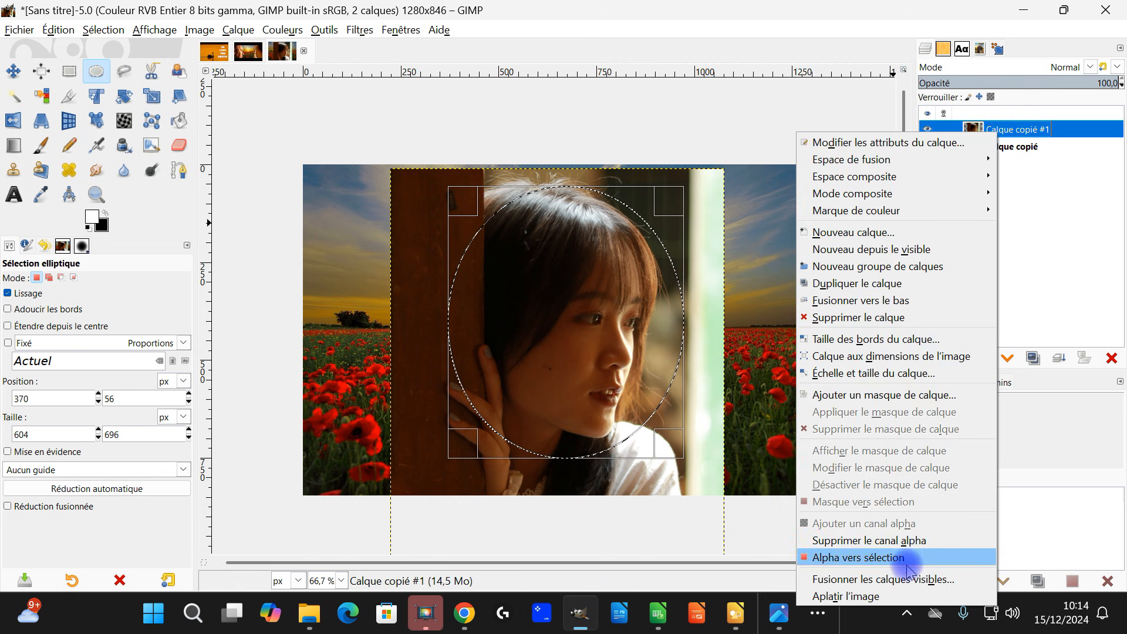
left_click(890, 525)
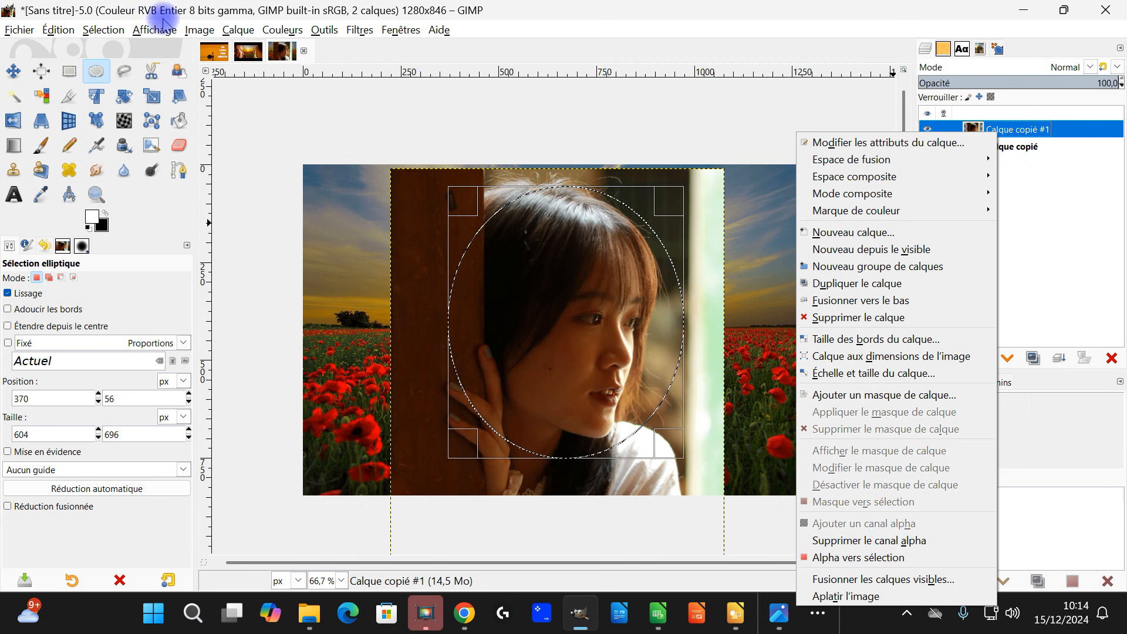
left_click(103, 30)
left_click(101, 29)
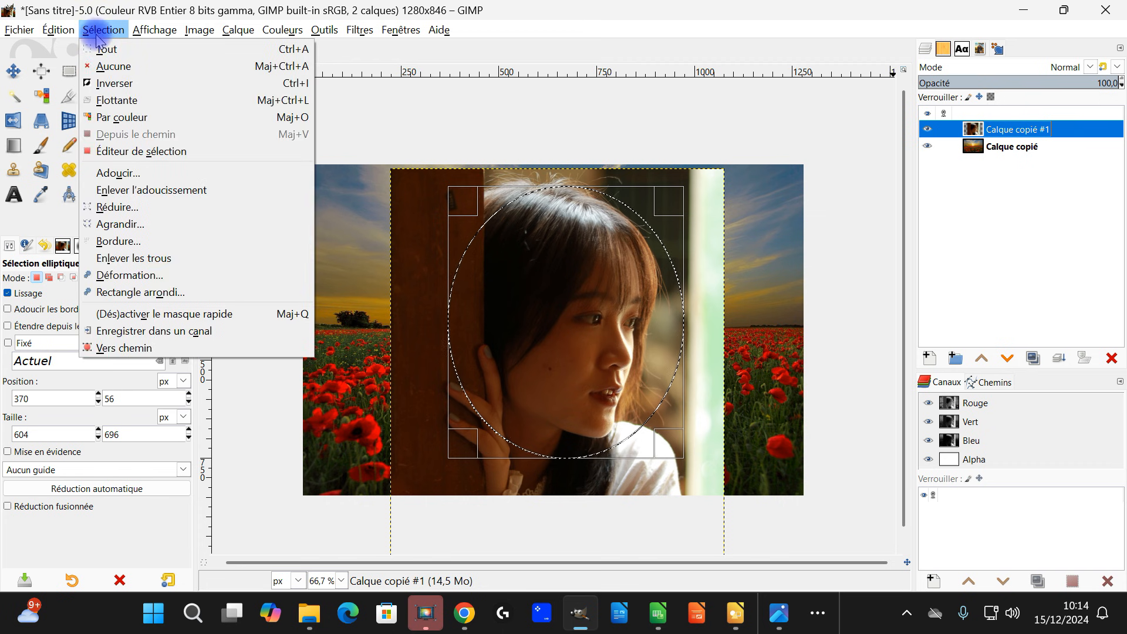
left_click(118, 84)
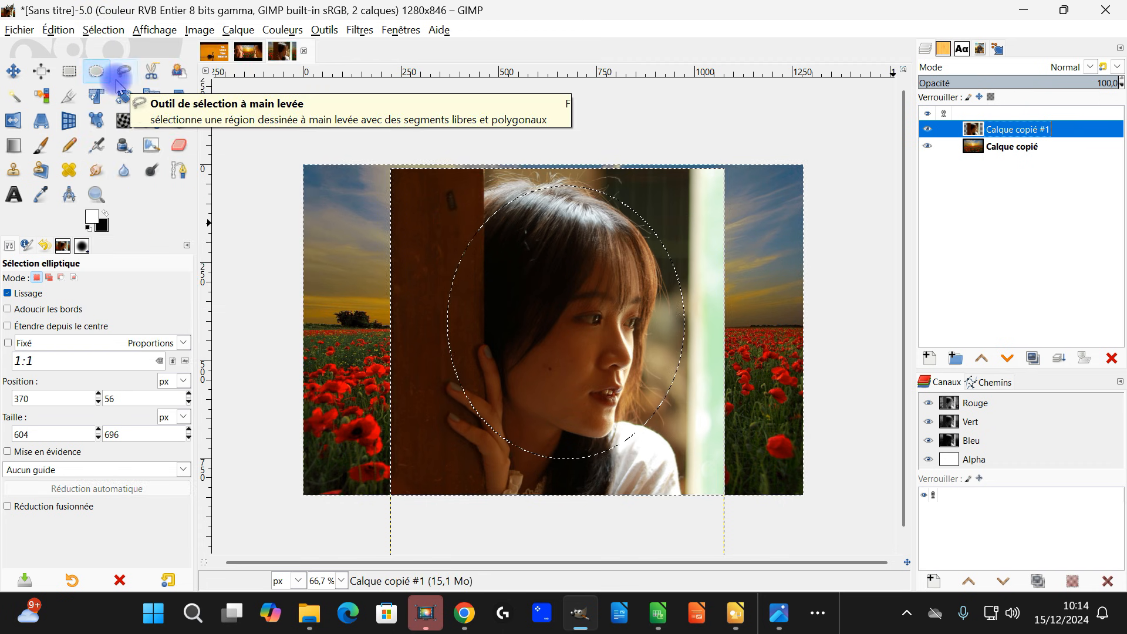
key("Delete")
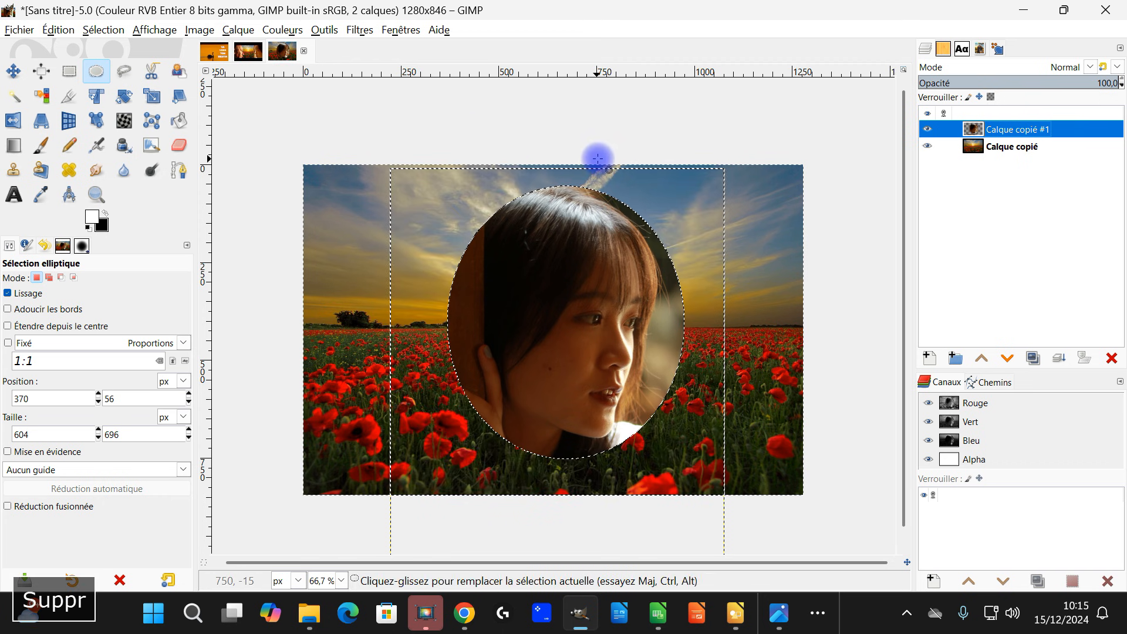
- Fit the Calque copié #1 layer to the image dimensions and clear the selection
right_click(973, 137)
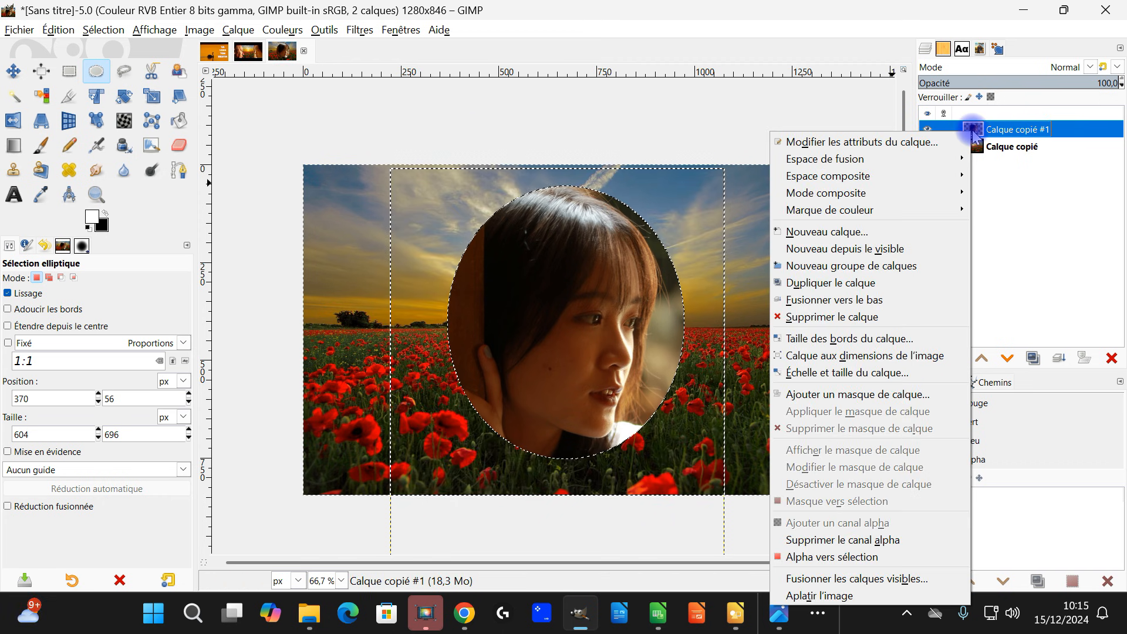
left_click(925, 355)
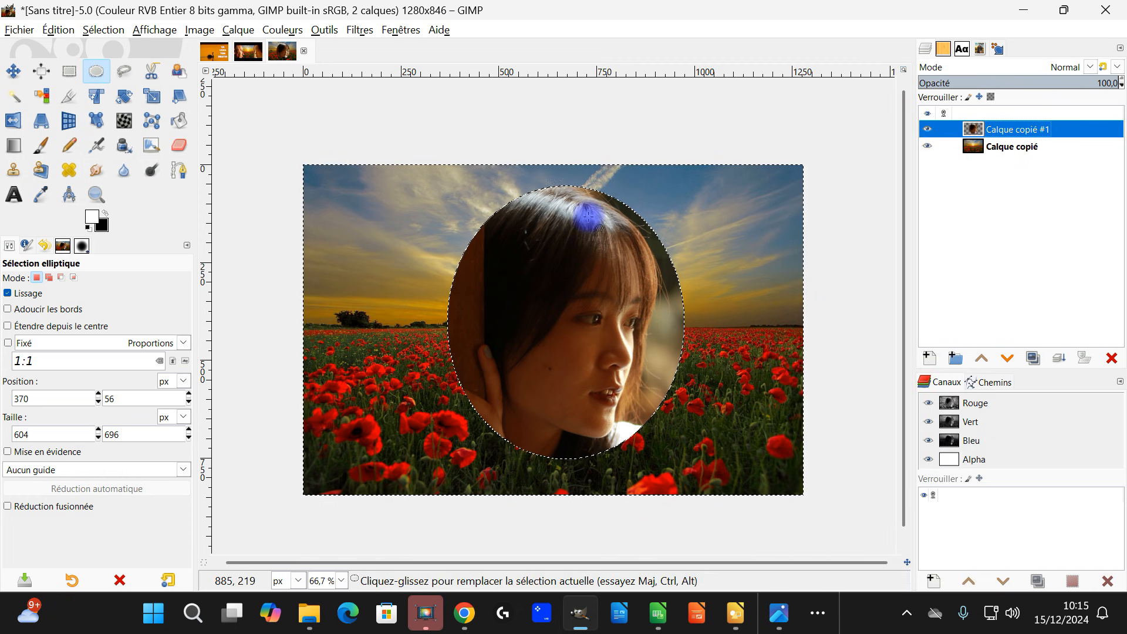
left_click(101, 31)
left_click(109, 65)
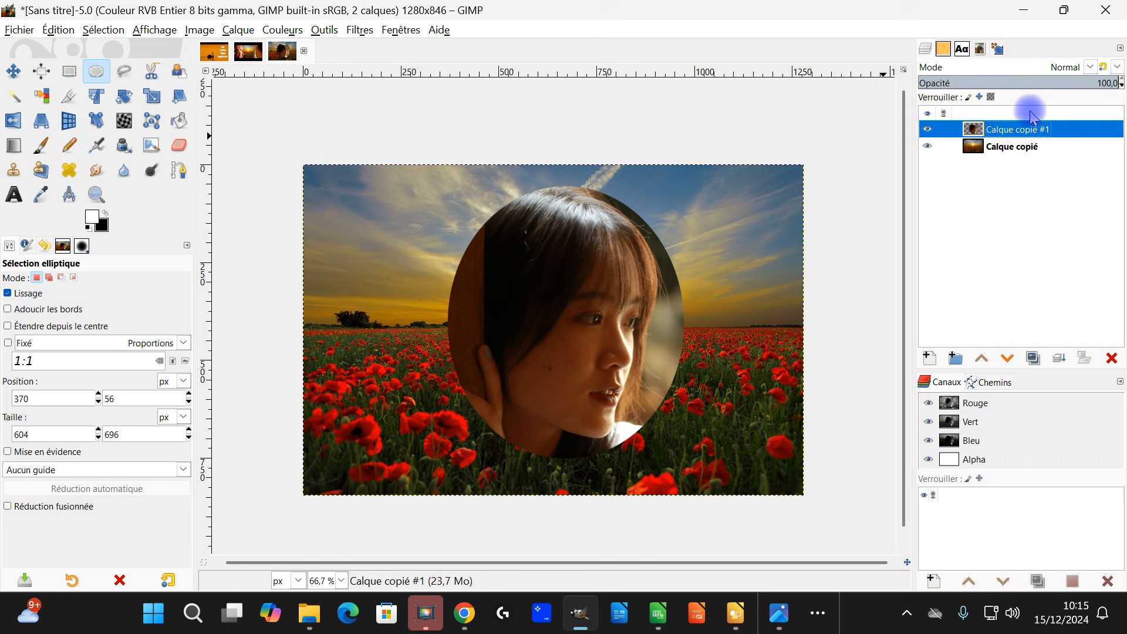
- Add a layer mask to Calque copié #1, initialised to Blanc (opacité complète)
right_click(970, 128)
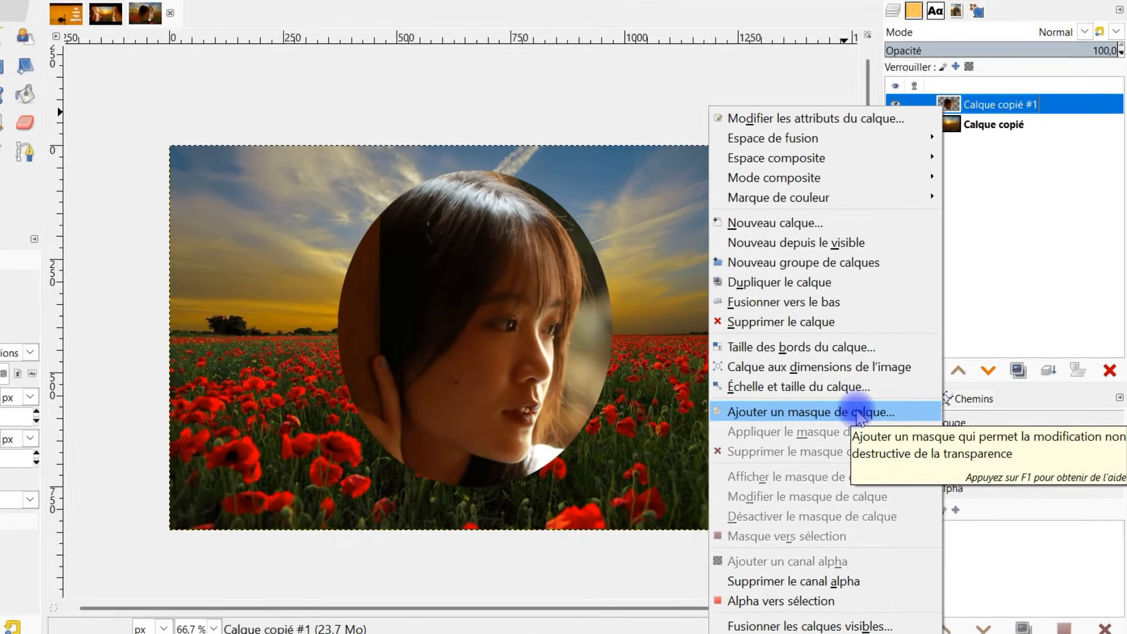
left_click(868, 394)
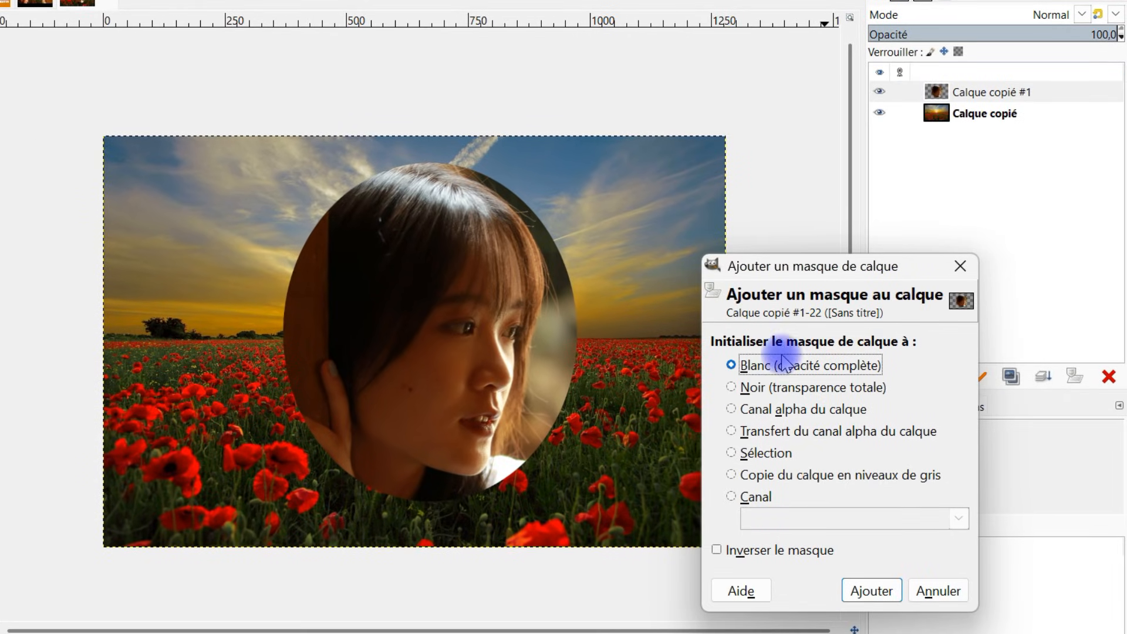
left_click(872, 592)
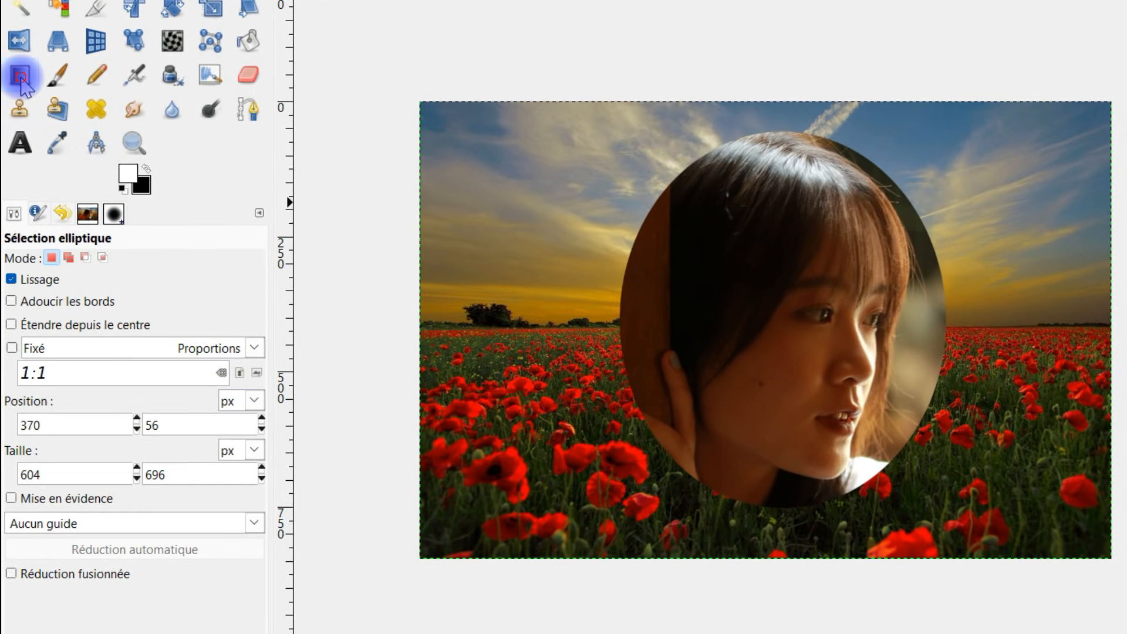
- Draw a radial PP vers AP (RVB) gradient on the mask from the woman's cheek to beyond the oval, with its midpoint at about 64
left_click(20, 83)
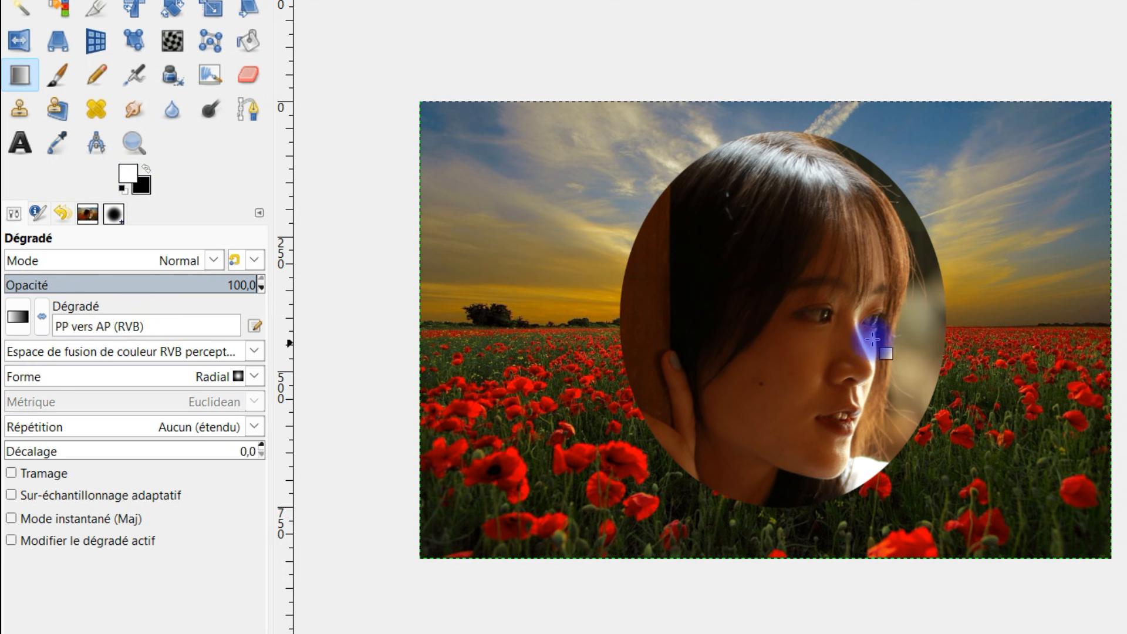
left_click(1000, 129)
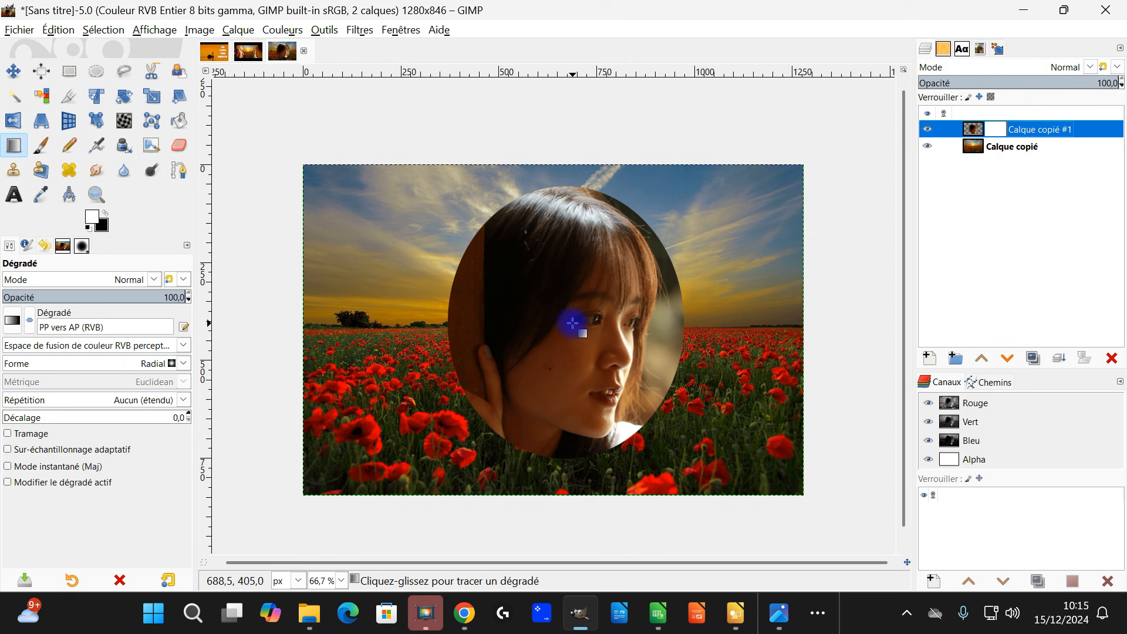
left_click_drag(573, 323, 735, 329)
mouse_move(656, 327)
left_mouse_down()
mouse_move(629, 327)
mouse_move(660, 325)
left_mouse_up()
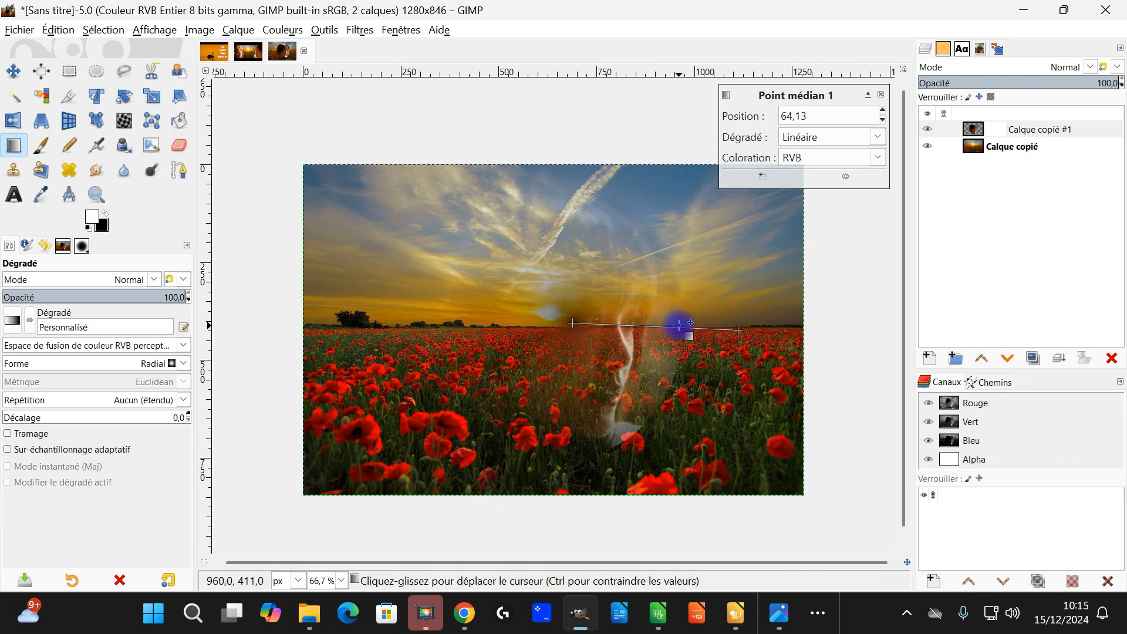
- Adjust the mask gradient's start to 736, 417, end to about 1120, 420 and stops to about 28 and 54, and apply it
left_click(572, 324)
left_click_drag(569, 326, 634, 327)
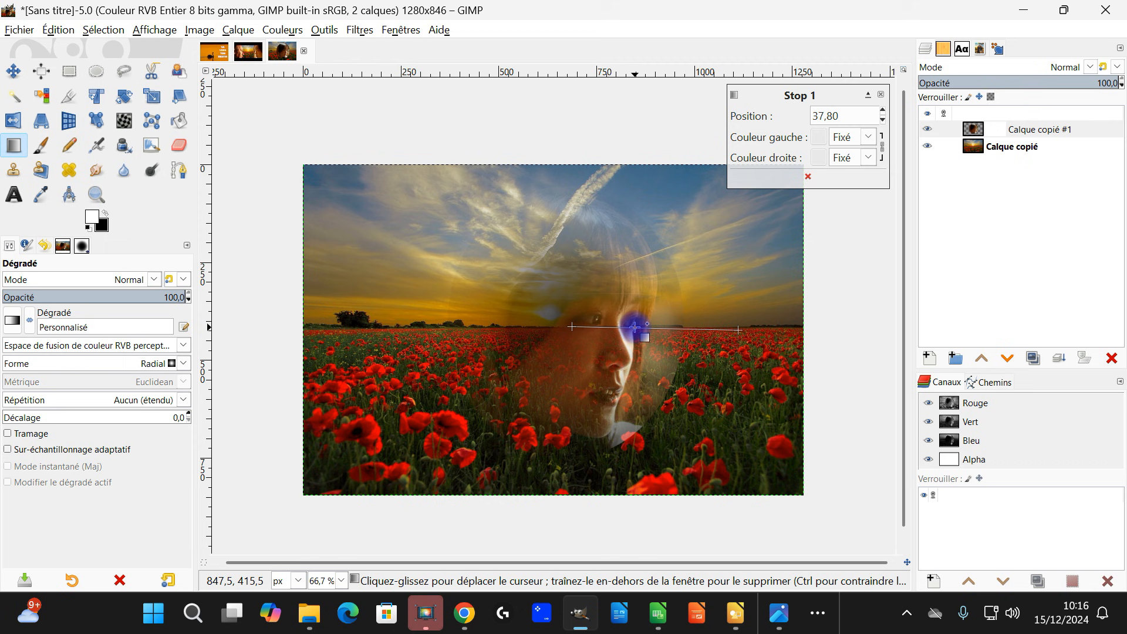
left_click_drag(572, 327, 594, 328)
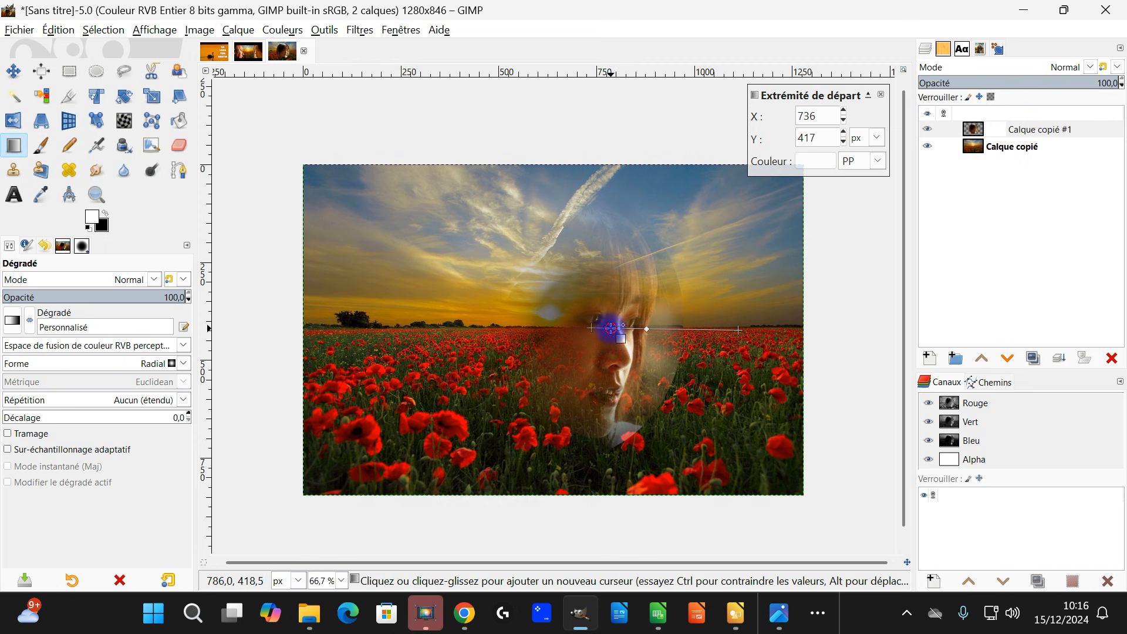
left_click_drag(610, 327, 622, 327)
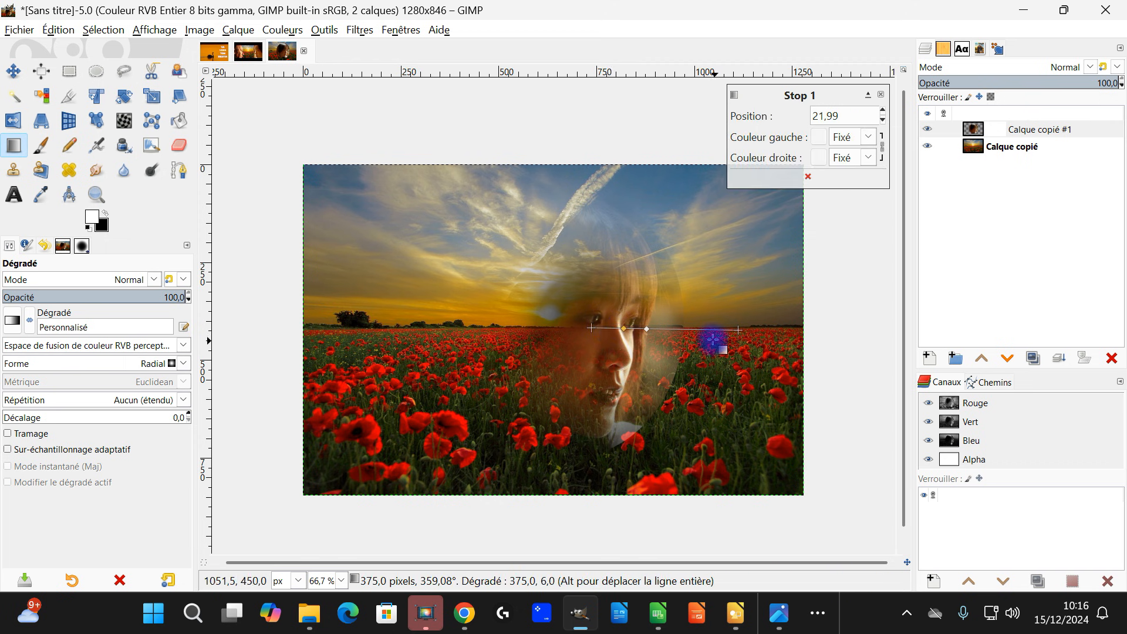
mouse_move(648, 328)
left_mouse_down()
mouse_move(708, 330)
mouse_move(673, 331)
left_mouse_up()
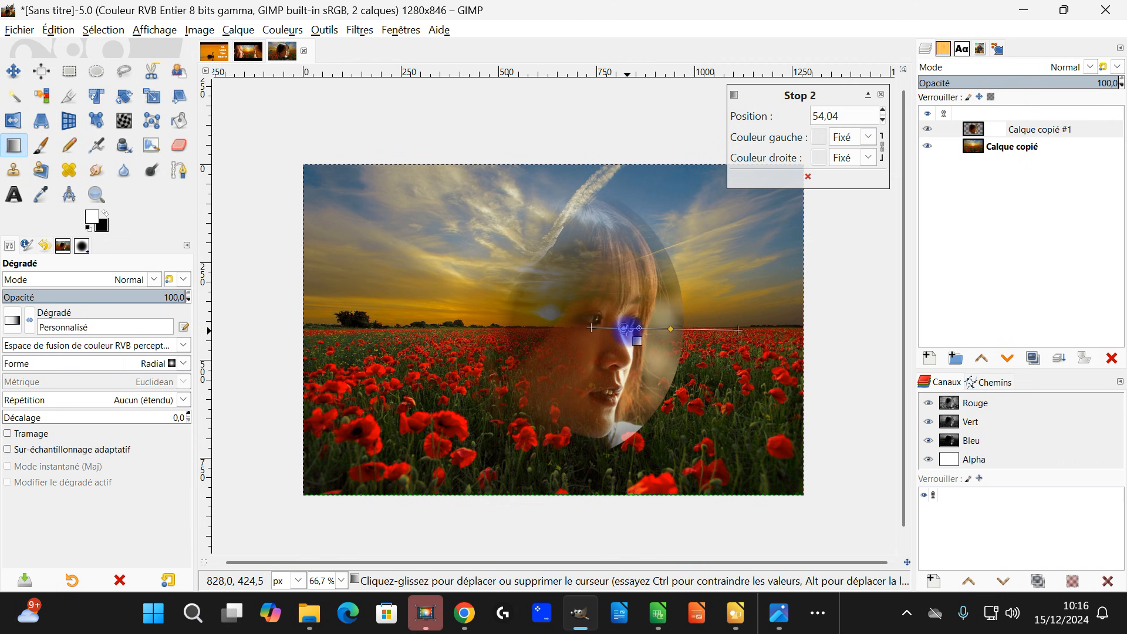
left_click(626, 329)
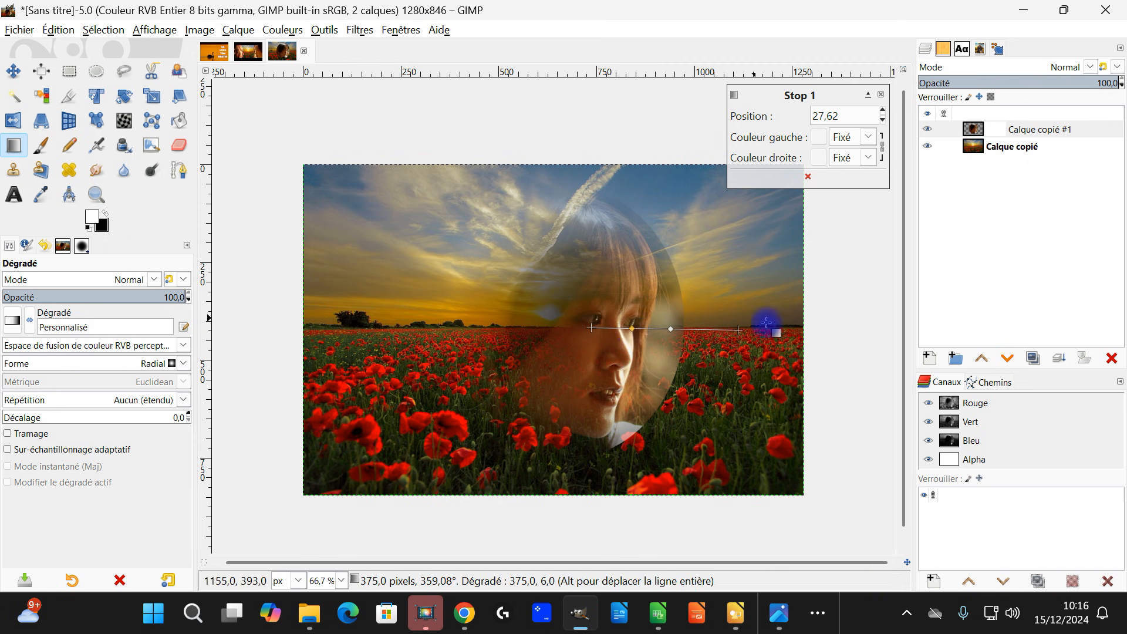
left_click_drag(736, 329, 742, 328)
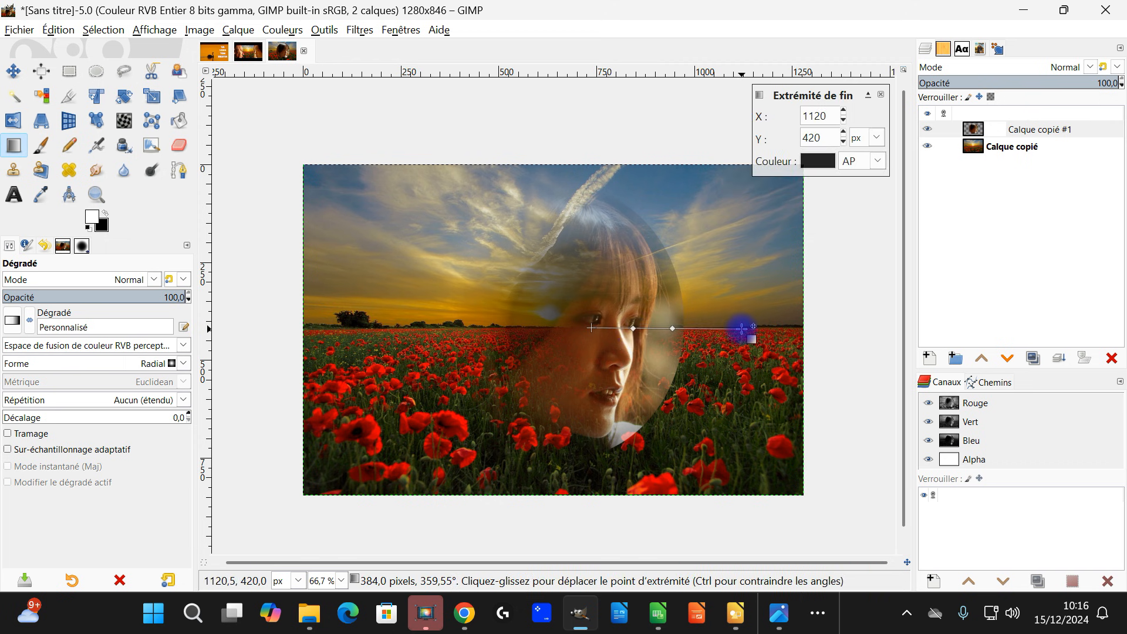
key("Return")
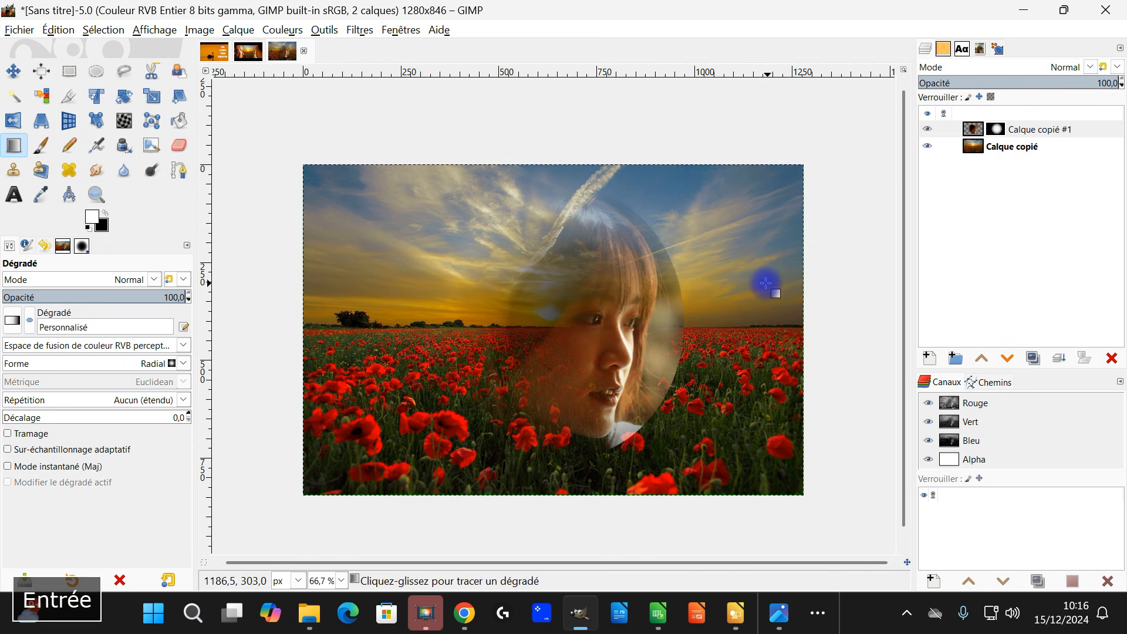
- Paint black on the mask with the 221 px Hardness 075 brush along the oval's edge beside and below the face
left_click(41, 145)
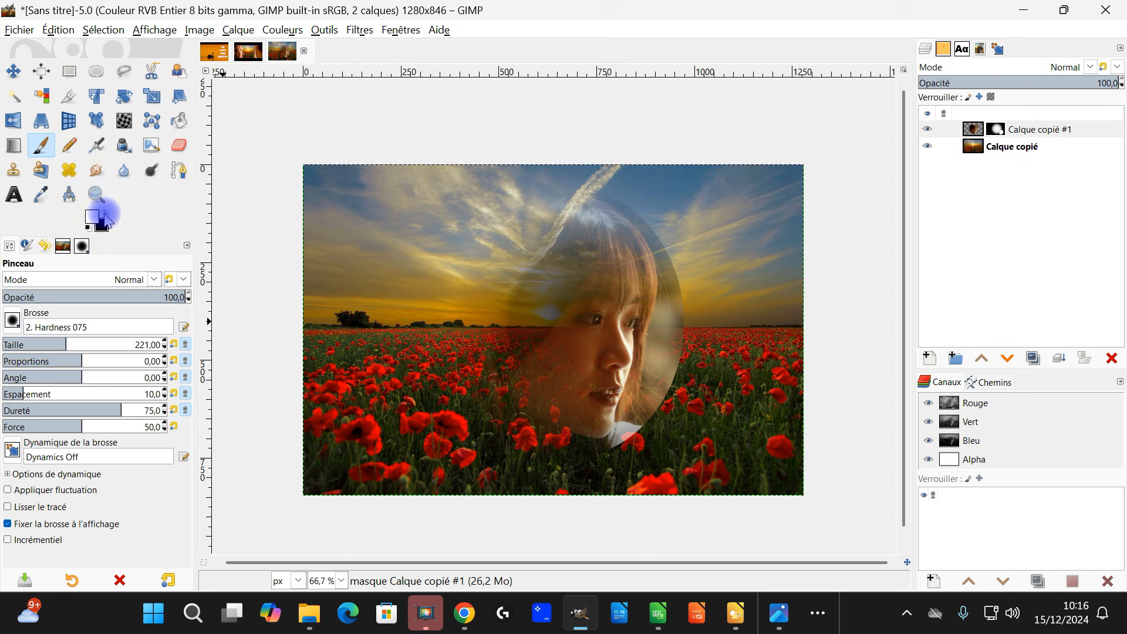
left_click(89, 224)
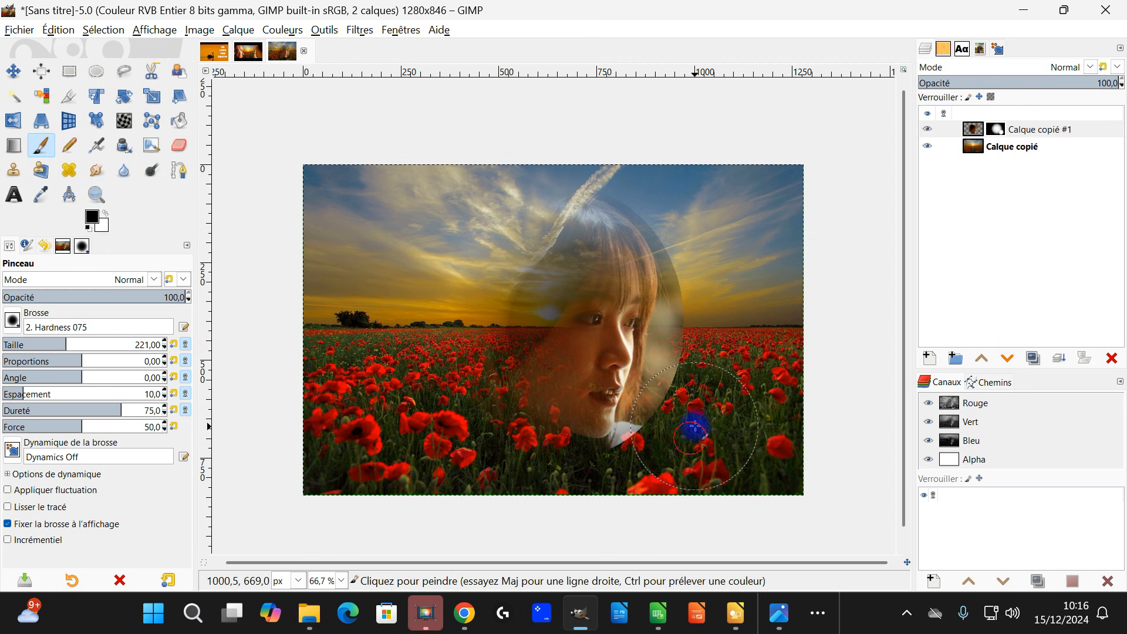
mouse_move(724, 359)
left_mouse_down()
mouse_move(723, 267)
mouse_move(708, 234)
mouse_move(714, 268)
mouse_move(707, 235)
mouse_move(666, 179)
mouse_move(581, 136)
mouse_move(636, 157)
mouse_move(723, 223)
mouse_move(741, 358)
mouse_move(728, 391)
mouse_move(710, 332)
left_mouse_up()
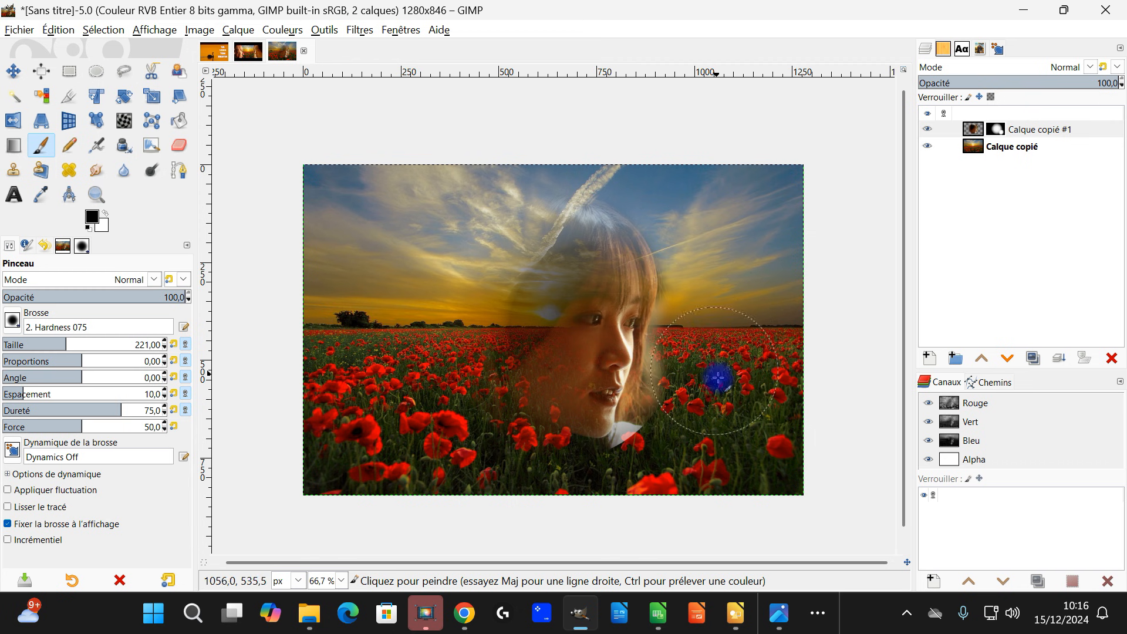
mouse_move(658, 471)
left_mouse_down()
mouse_move(622, 509)
mouse_move(554, 522)
left_mouse_up()
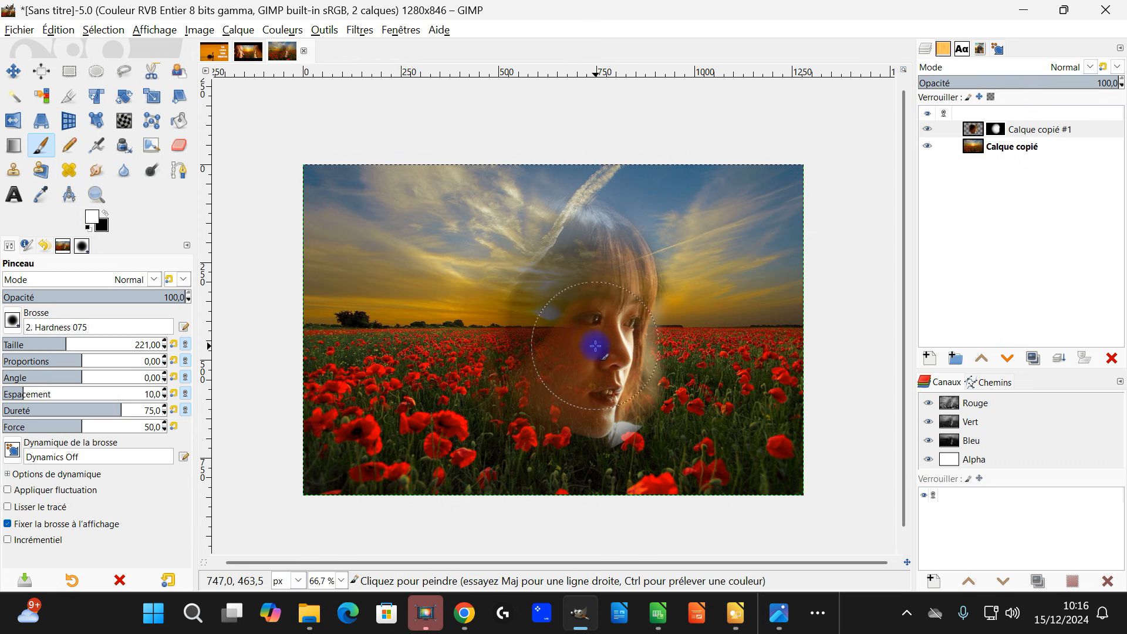
- Paint white on the mask over the woman's eye, nose and cheek to strengthen her face
scroll(591, 340, "up", 2)
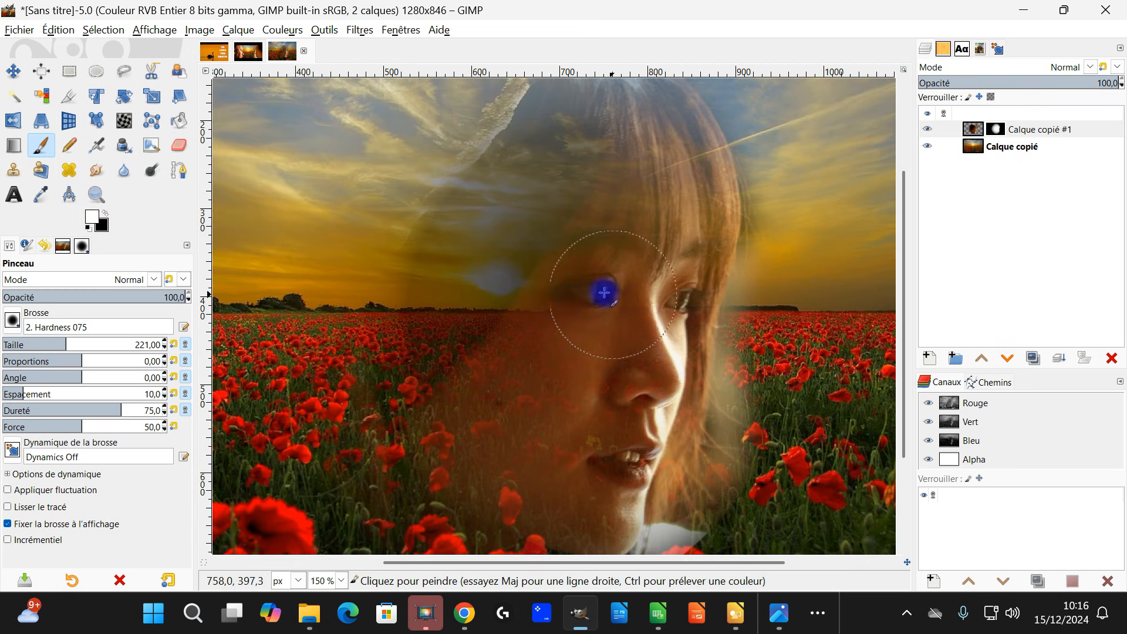
mouse_move(607, 287)
left_mouse_down()
mouse_move(648, 298)
mouse_move(604, 295)
mouse_move(597, 230)
mouse_move(639, 244)
mouse_move(576, 247)
mouse_move(585, 351)
mouse_move(615, 391)
left_mouse_up()
mouse_move(625, 350)
left_mouse_down()
mouse_move(591, 390)
mouse_move(561, 395)
mouse_move(560, 344)
mouse_move(670, 279)
mouse_move(667, 238)
mouse_move(658, 304)
mouse_move(632, 272)
mouse_move(641, 206)
mouse_move(556, 375)
mouse_move(572, 402)
mouse_move(588, 402)
mouse_move(590, 479)
mouse_move(598, 397)
mouse_move(571, 314)
mouse_move(627, 214)
mouse_move(586, 355)
mouse_move(637, 379)
left_mouse_up()
- Paint black on the mask beside the hair in front of the face and behind the head, and undo the stroke behind the head
scroll(636, 369, "down", 2)
scroll(658, 357, "up", 1)
scroll(658, 356, "up", 2)
scroll(558, 397, "down", 1)
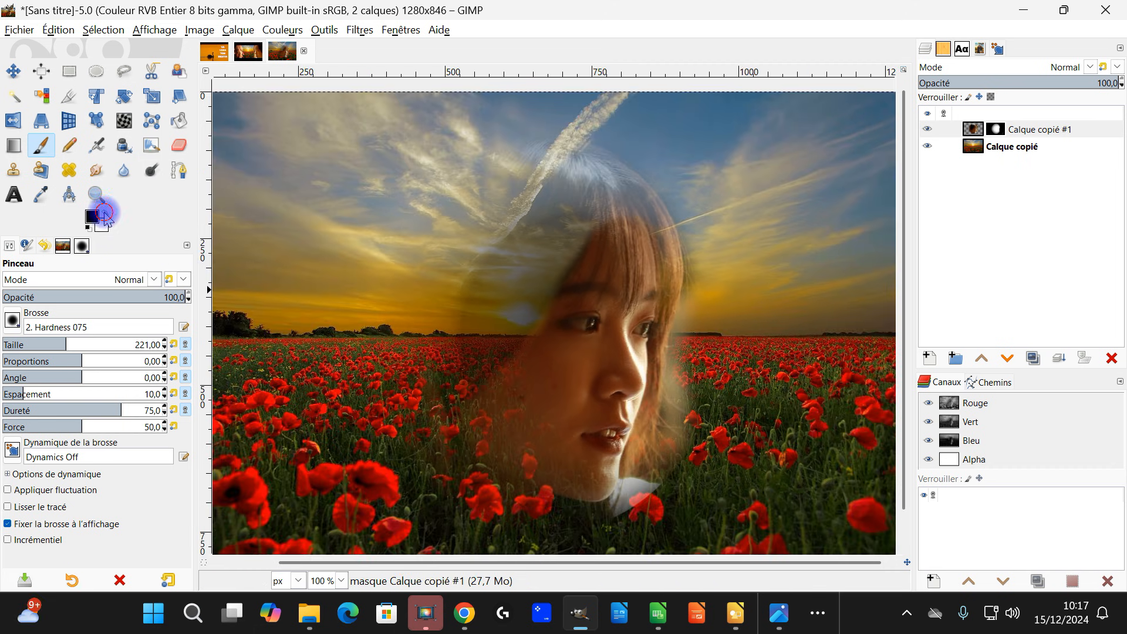
mouse_move(737, 455)
left_mouse_down()
mouse_move(716, 425)
mouse_move(722, 377)
left_mouse_up()
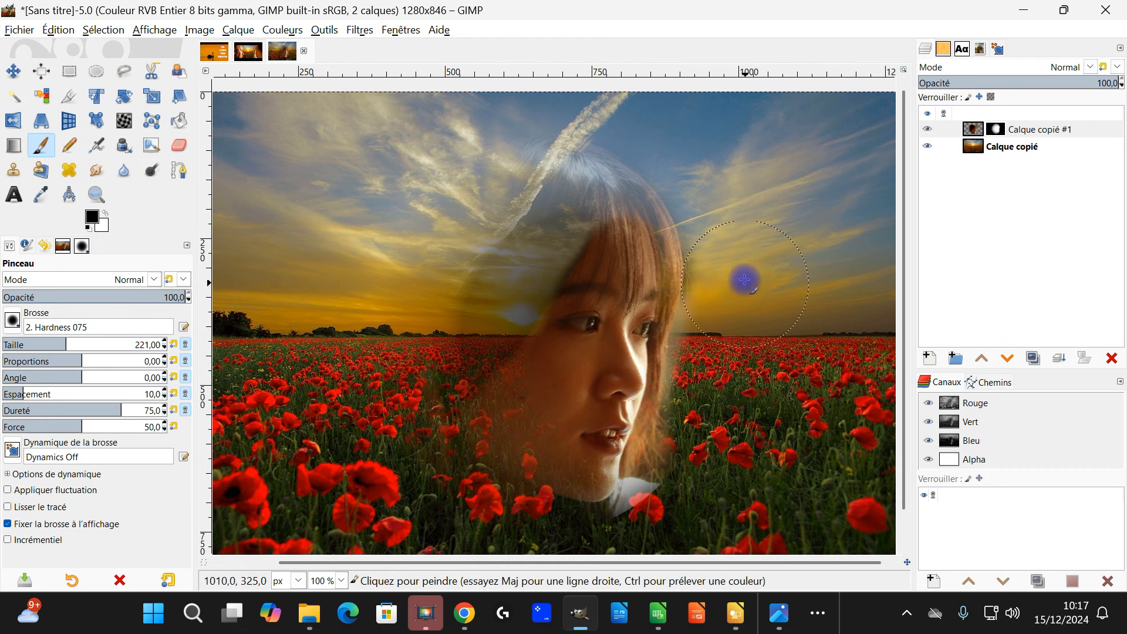
mouse_move(360, 357)
left_mouse_down()
mouse_move(410, 210)
mouse_move(516, 118)
left_mouse_up()
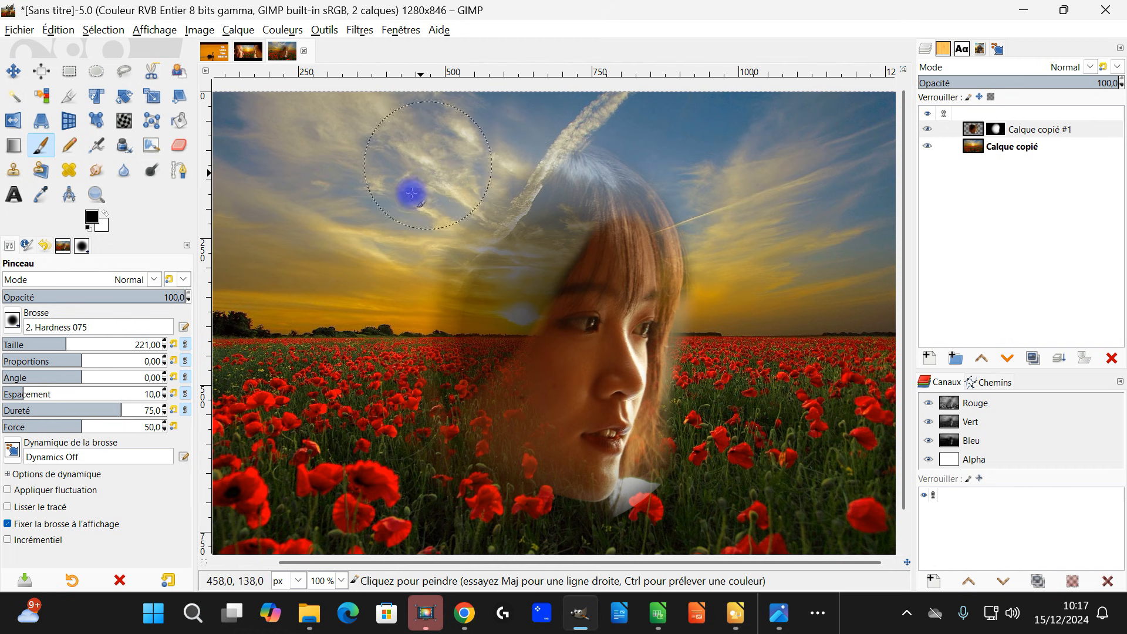
key("ctrl+z")
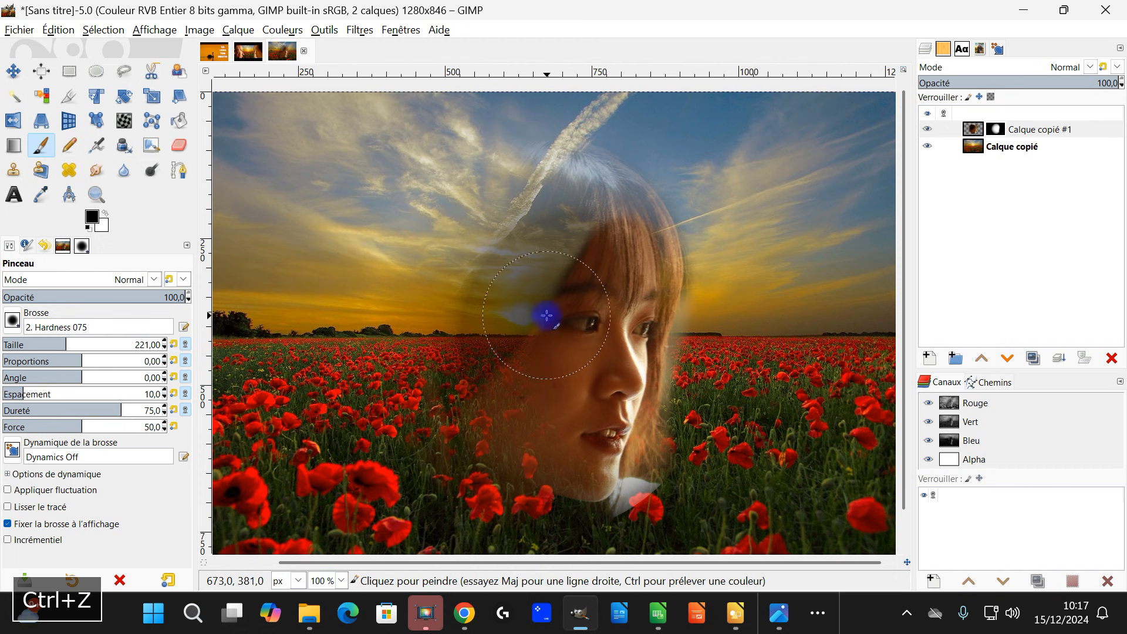
- Smudge the Calque copié #1 mask over the woman's forehead and eye with the 221 px Hardness 075 brush
scroll(649, 332, "down", 2)
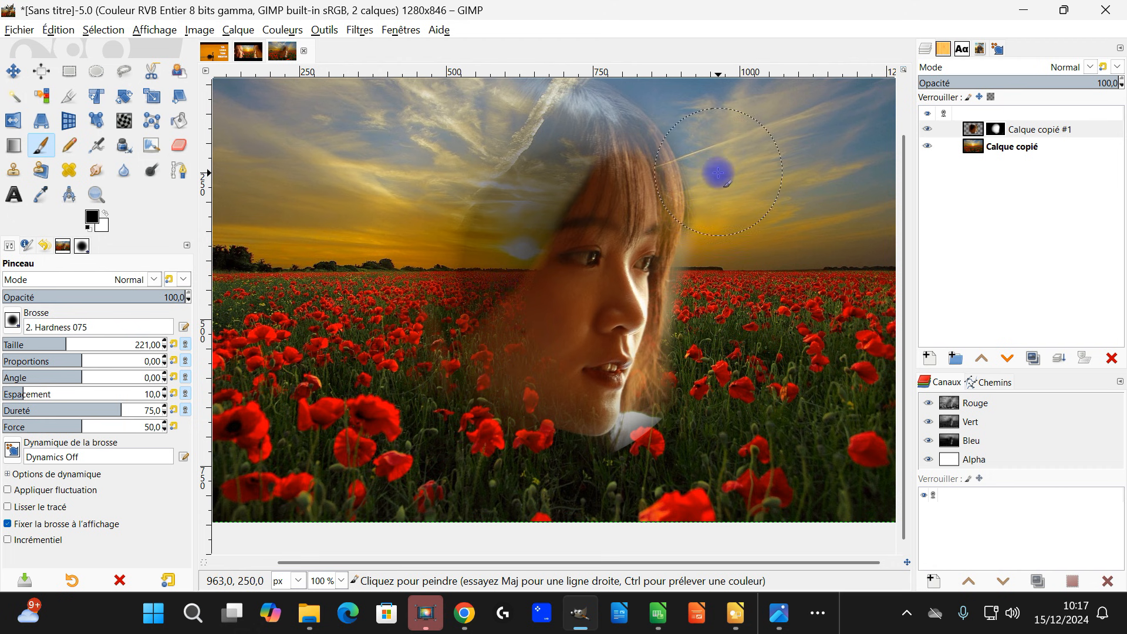
scroll(693, 205, "up", 1)
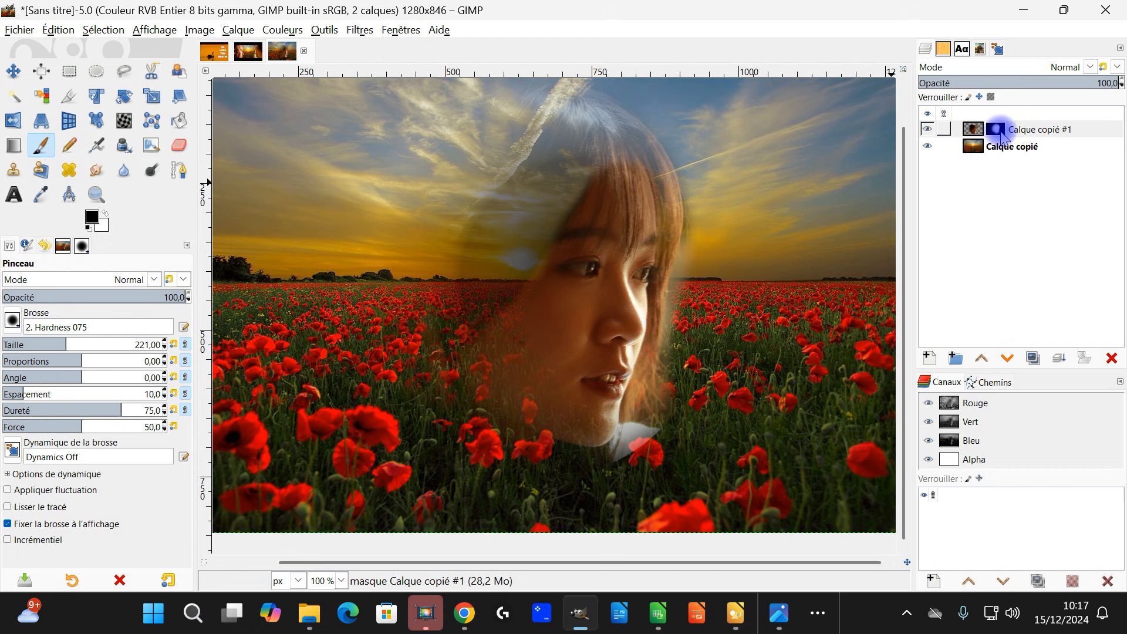
left_click(997, 130)
left_click(95, 170)
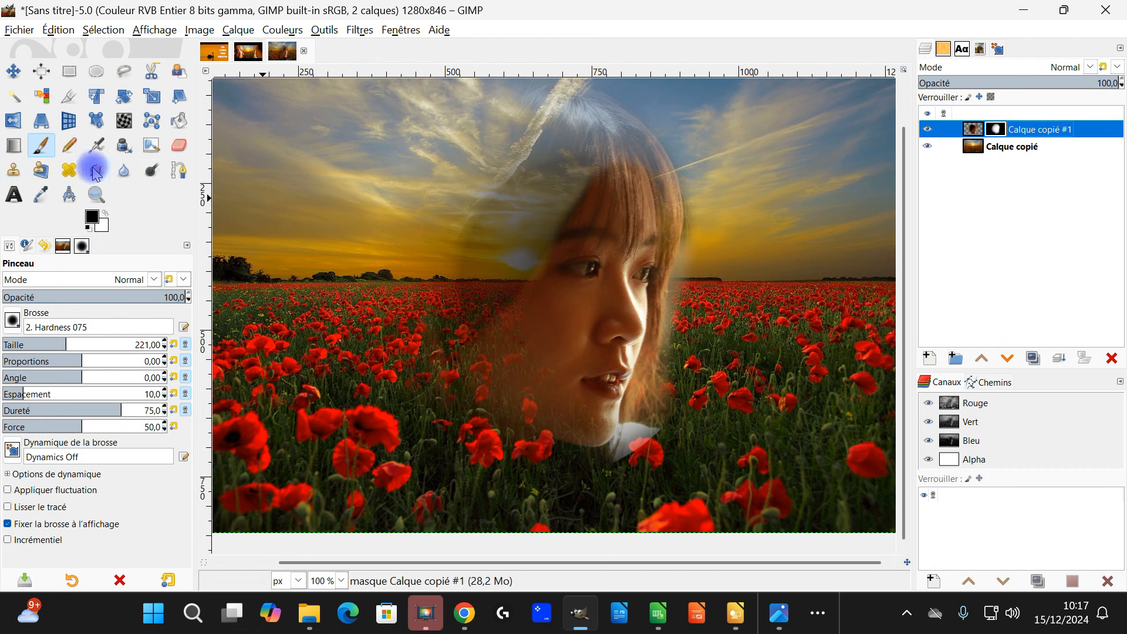
left_click(98, 171)
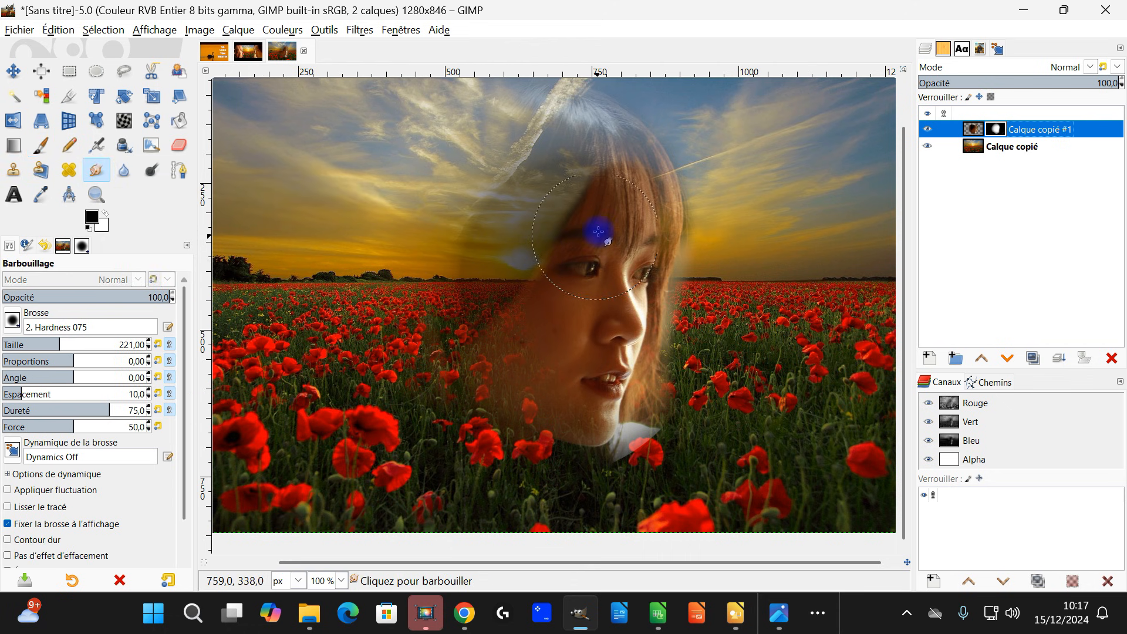
left_click_drag(601, 235, 596, 263)
scroll(585, 288, "up", 1)
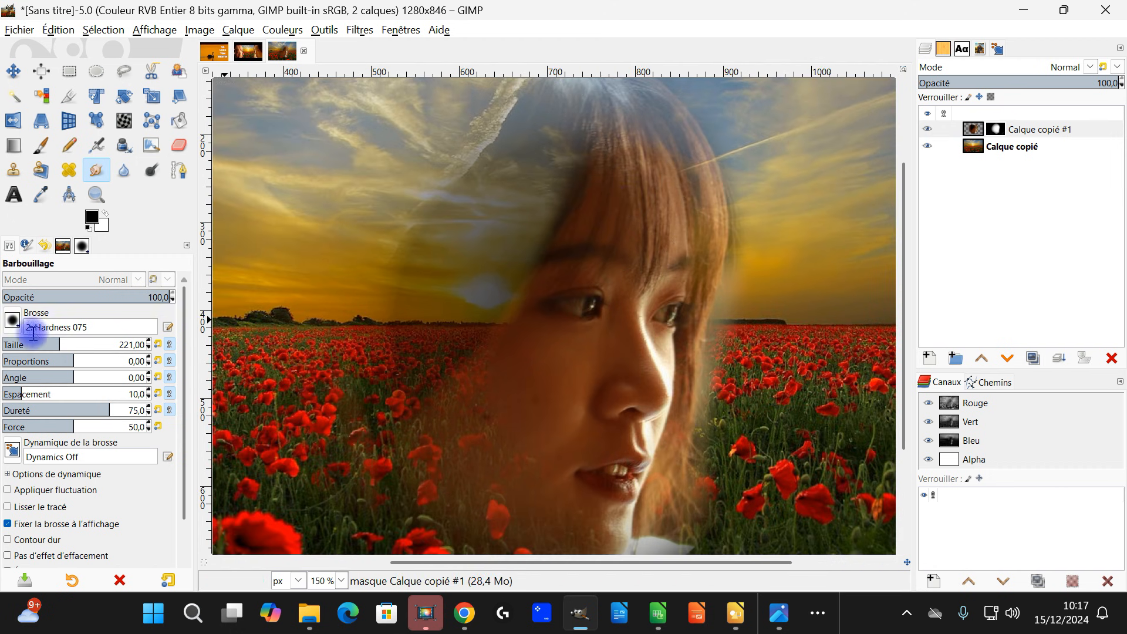
- Set the Smudge brush to Hardness 050 at 189 px and smudge the Calque copié #1 mask over the dark hair above the forehead
left_click(12, 322)
left_click(43, 364)
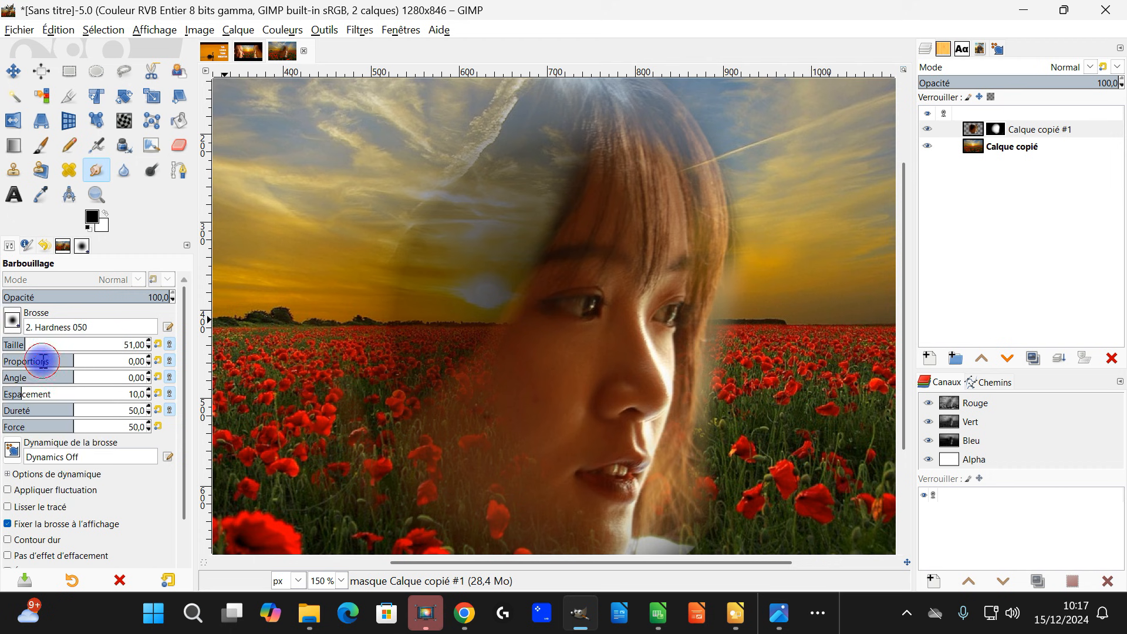
left_click(55, 342)
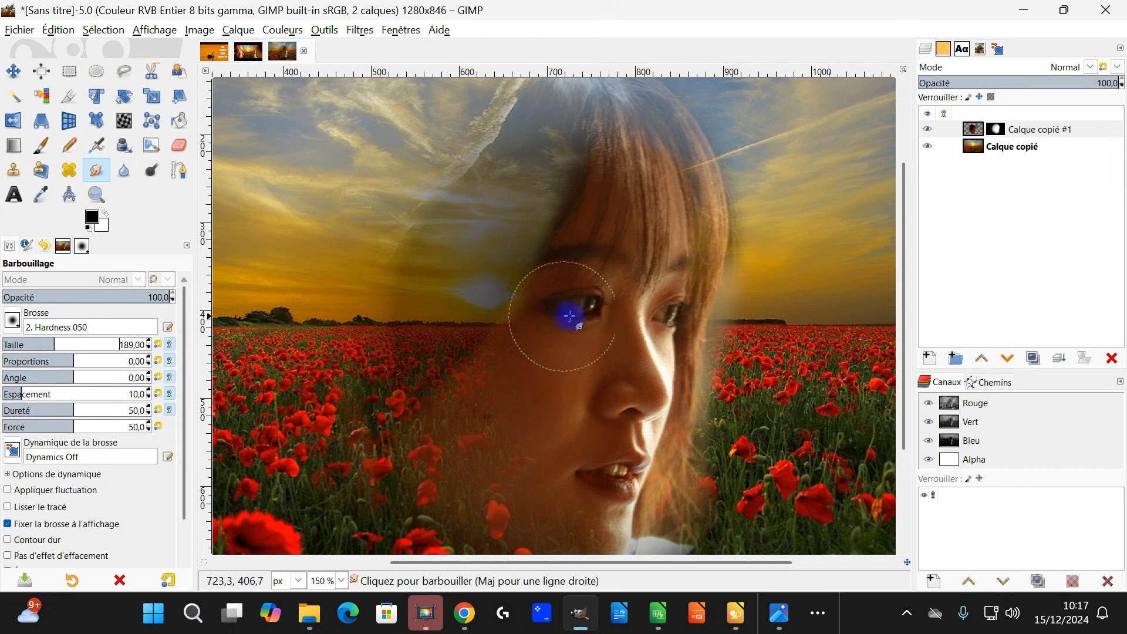
scroll(586, 141, "down", 5)
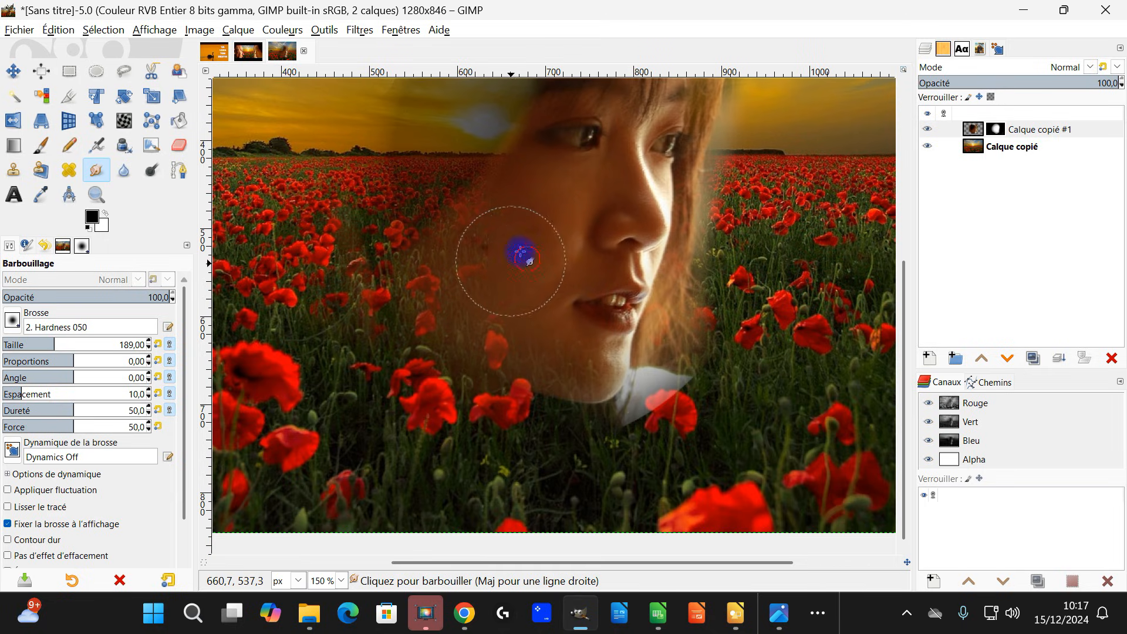
scroll(587, 282, "up", 5)
scroll(587, 281, "left", 2)
mouse_move(571, 170)
left_mouse_down()
mouse_move(549, 136)
mouse_move(609, 160)
mouse_move(597, 127)
mouse_move(627, 150)
mouse_move(583, 158)
left_mouse_up()
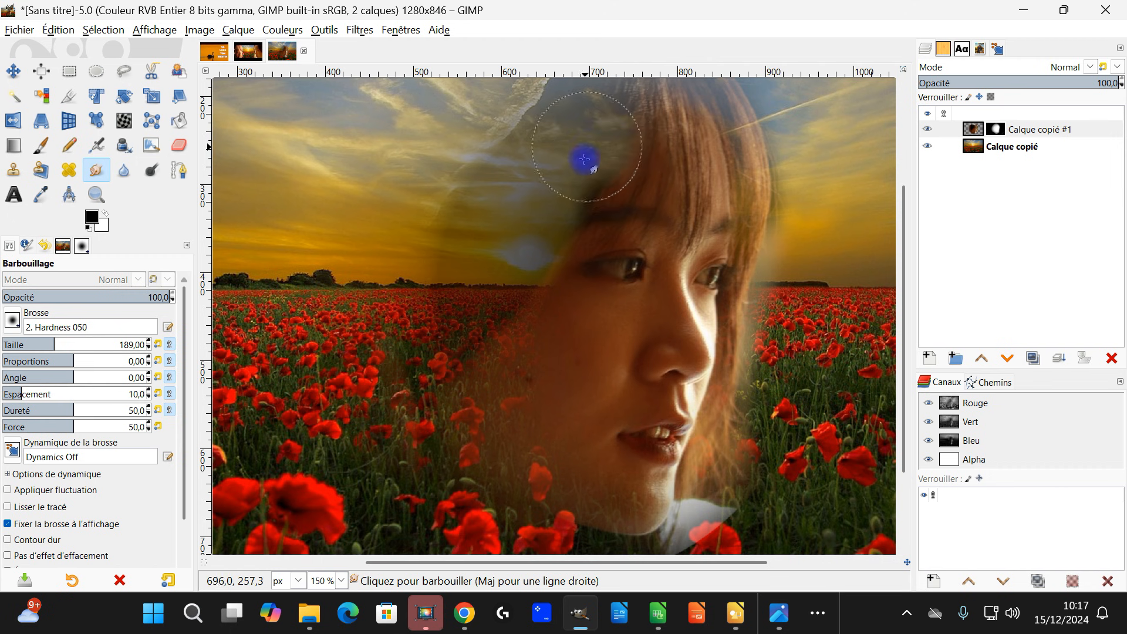
- Display the Calque copié #1 layer mask on its own, smudge its white and grey areas, and hide the mask display again
right_click(1003, 133)
left_click(889, 446)
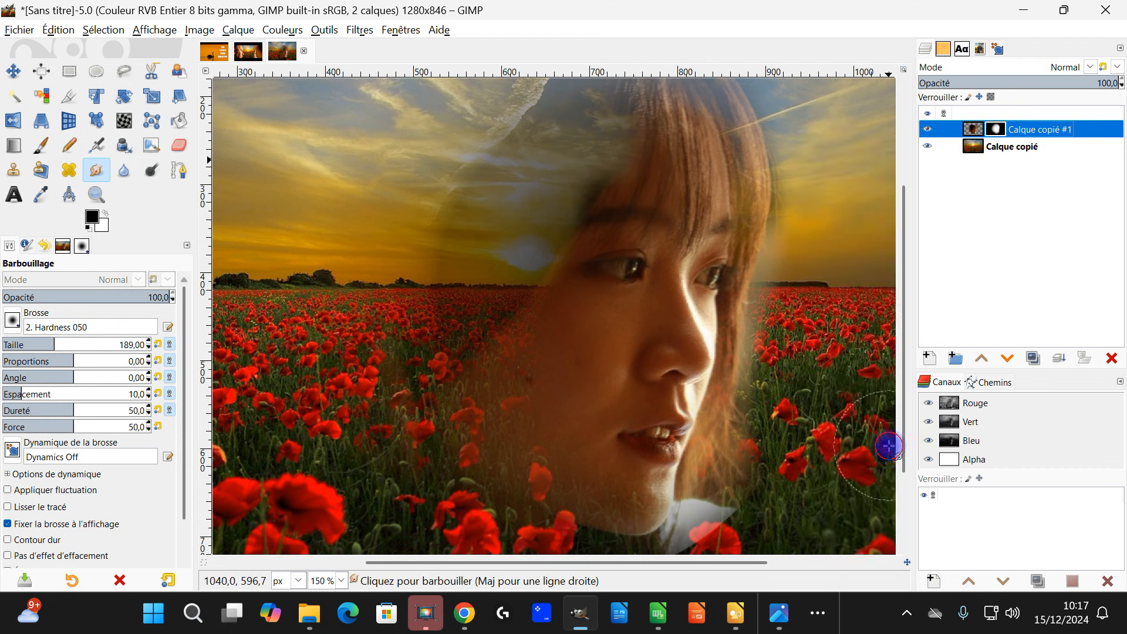
left_click_drag(684, 243, 626, 296)
mouse_move(566, 276)
left_mouse_down()
mouse_move(570, 240)
mouse_move(454, 189)
mouse_move(554, 246)
mouse_move(605, 202)
mouse_move(619, 242)
mouse_move(630, 169)
left_mouse_up()
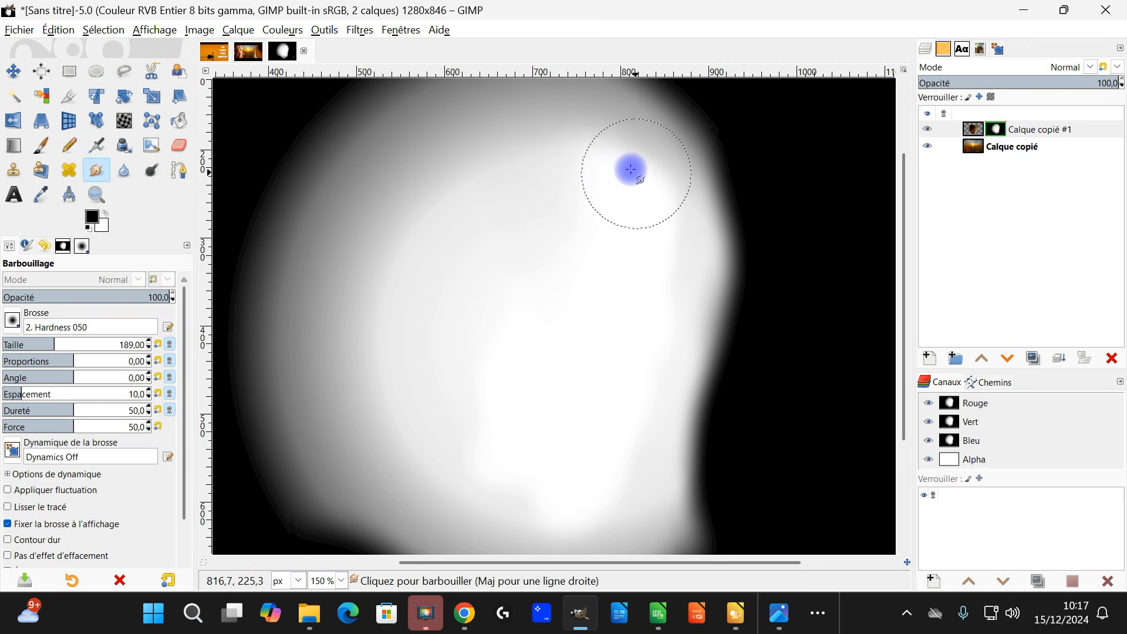
right_click(996, 132)
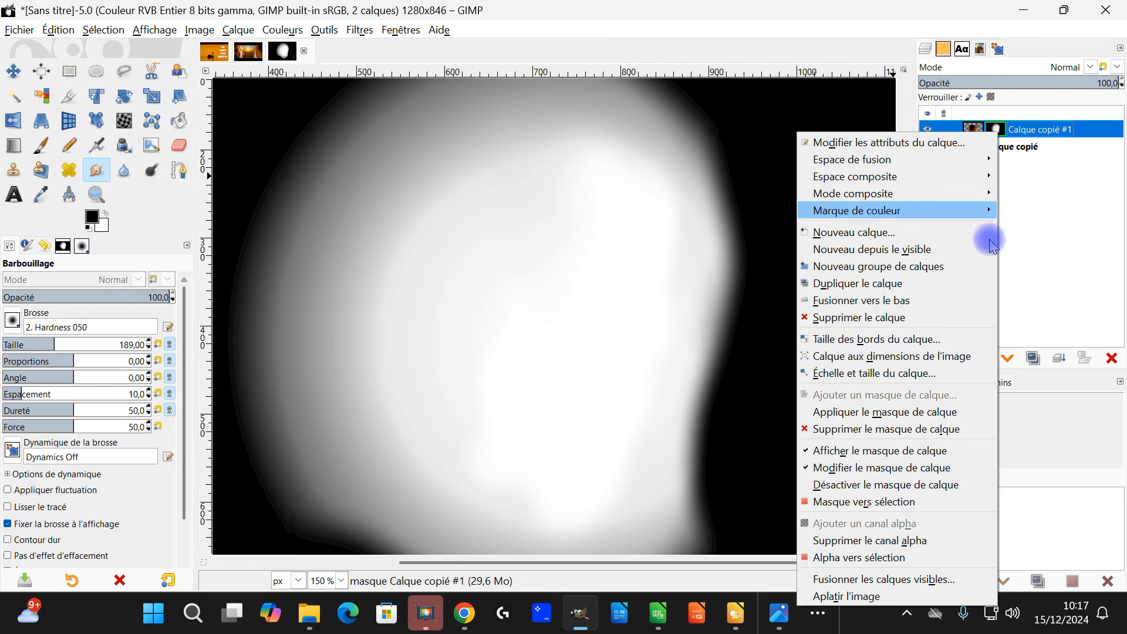
left_click(923, 450)
- Smudge the mask around the chin and over the white collar to fade the collar into the poppies
scroll(659, 311, "down", 3)
scroll(660, 312, "up", 1)
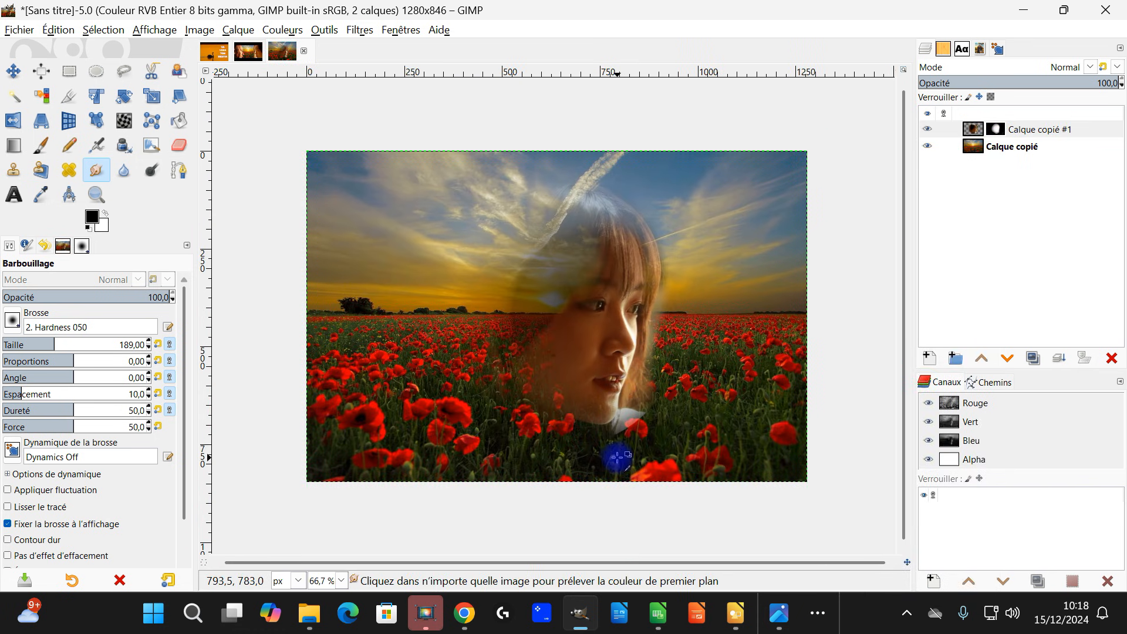
scroll(617, 457, "up", 2)
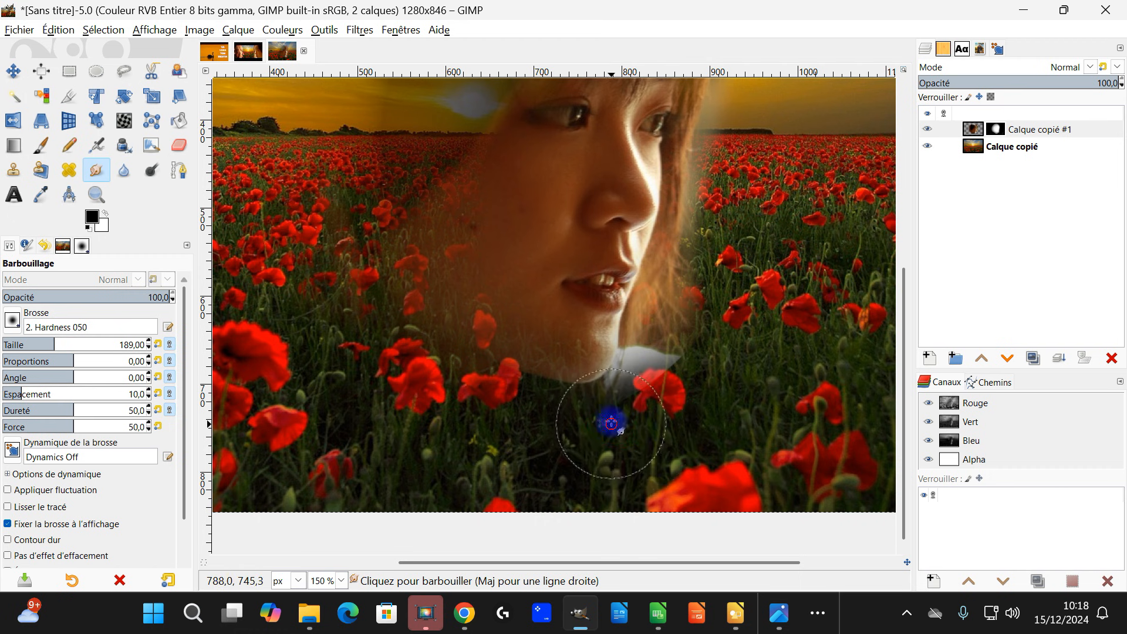
left_click_drag(697, 385, 653, 348)
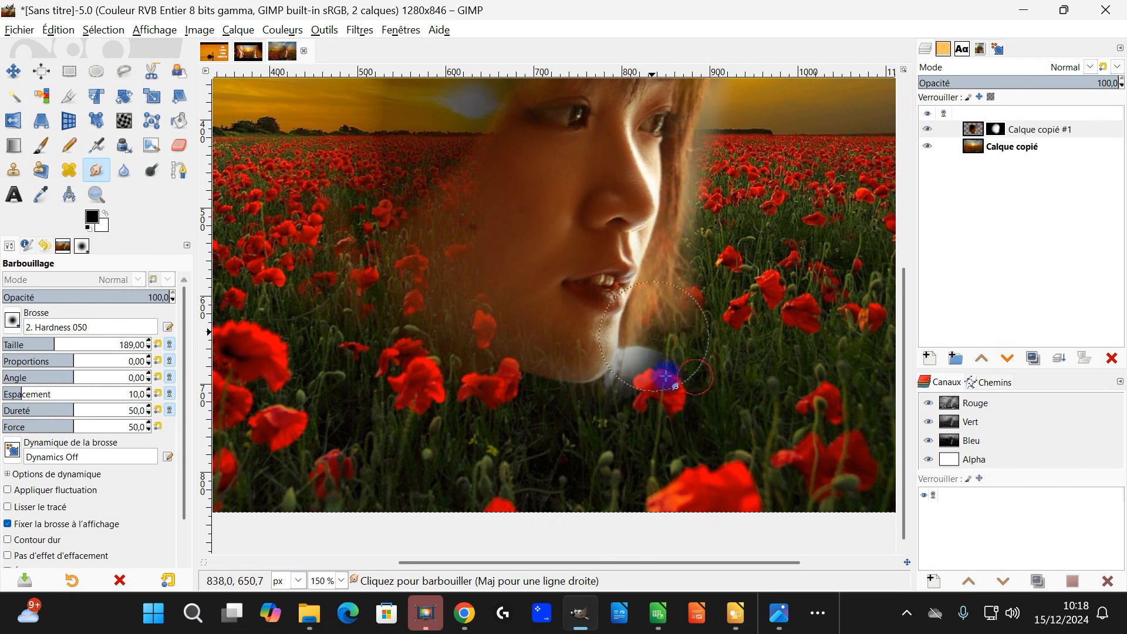
mouse_move(658, 405)
left_mouse_down()
mouse_move(664, 349)
mouse_move(722, 302)
mouse_move(730, 268)
left_mouse_up()
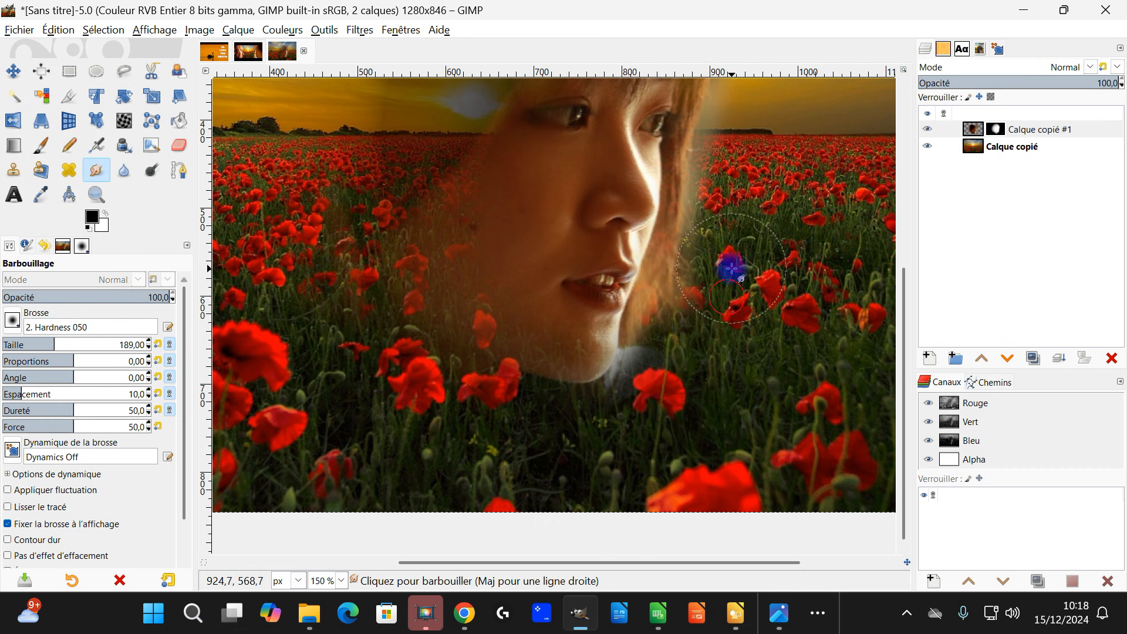
mouse_move(707, 349)
left_mouse_down()
mouse_move(677, 393)
mouse_move(654, 370)
mouse_move(630, 370)
mouse_move(626, 404)
left_mouse_up()
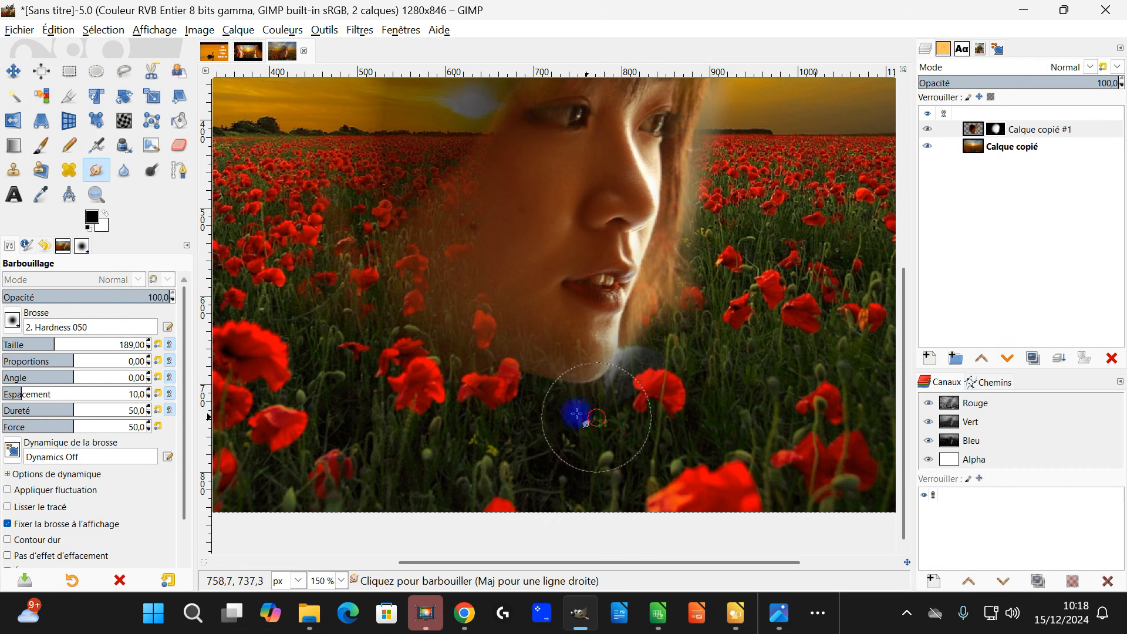
- Smudge the mask along the outer hair edge in front of the face and around the crown of the head
scroll(631, 252, "up", 6)
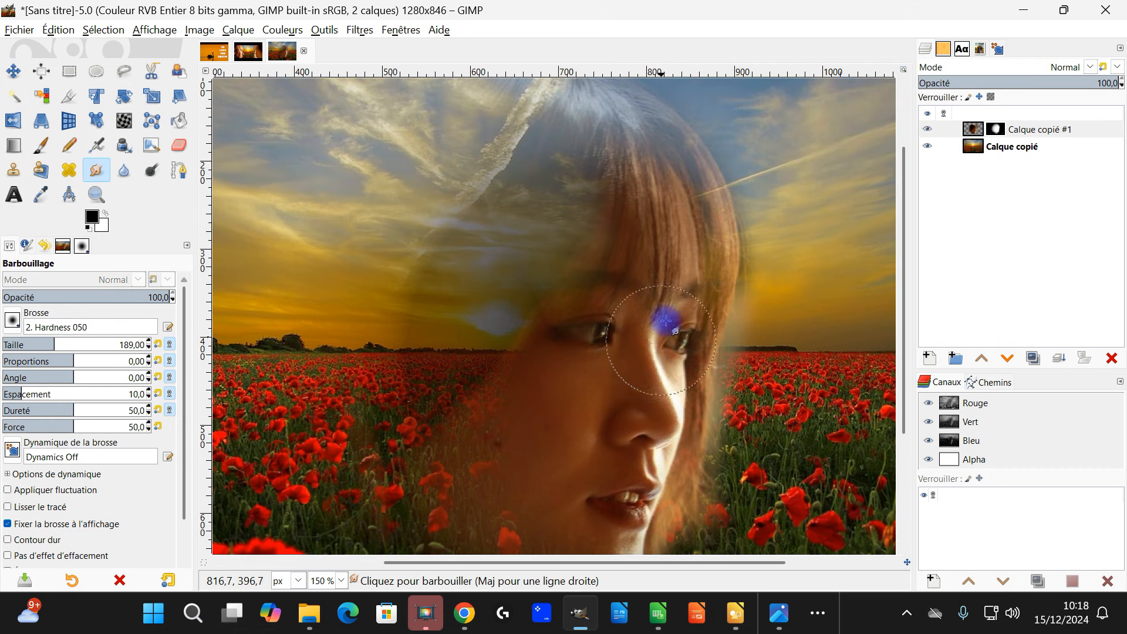
mouse_move(774, 179)
left_mouse_down()
mouse_move(733, 209)
mouse_move(779, 166)
mouse_move(727, 177)
mouse_move(732, 137)
mouse_move(697, 126)
left_mouse_up()
left_click_drag(681, 252, 693, 318)
left_click_drag(741, 172, 714, 187)
mouse_move(697, 145)
left_mouse_down()
mouse_move(622, 121)
mouse_move(523, 125)
mouse_move(513, 169)
left_mouse_up()
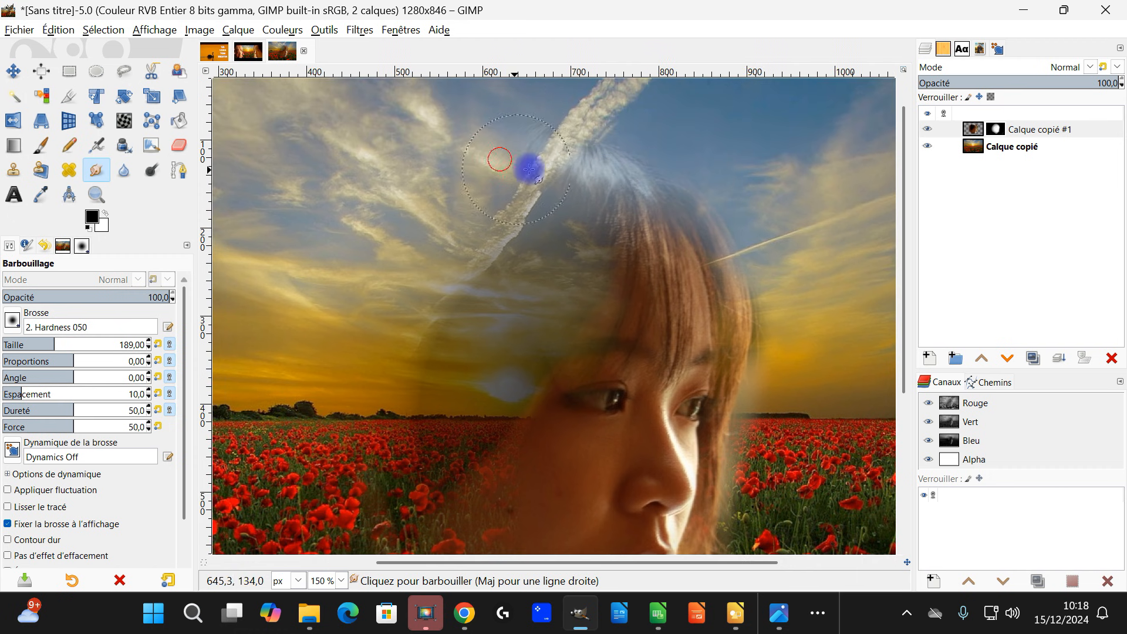
mouse_move(823, 332)
left_mouse_down()
mouse_move(750, 276)
mouse_move(757, 313)
mouse_move(668, 167)
left_mouse_up()
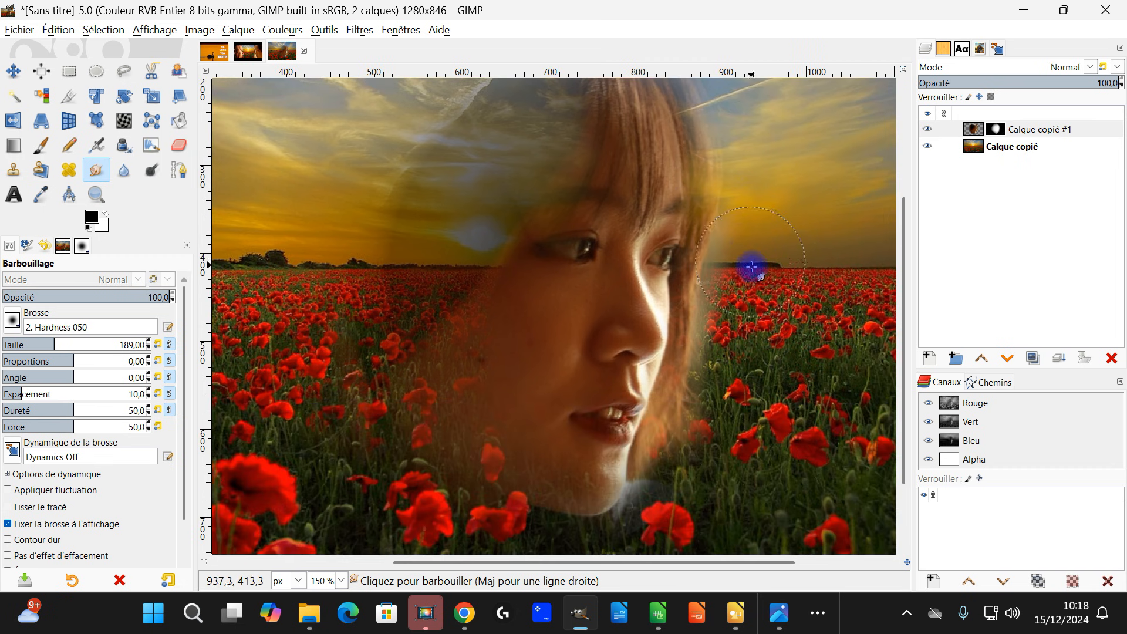
mouse_move(740, 297)
left_mouse_down()
mouse_move(736, 320)
mouse_move(715, 330)
left_mouse_up()
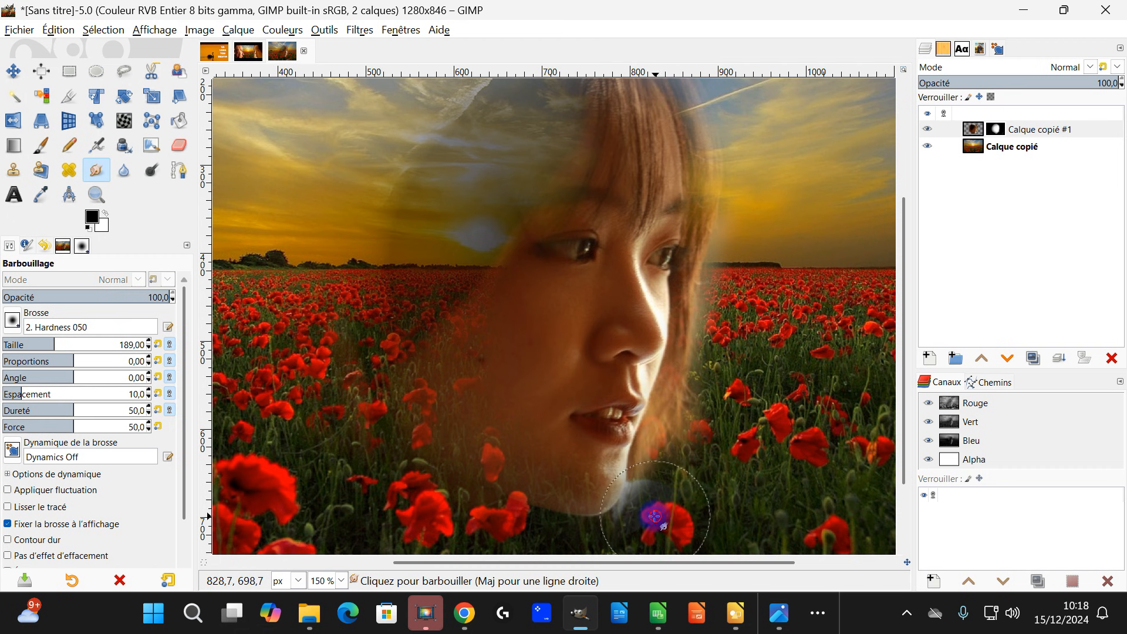
scroll(630, 313, "down", 4)
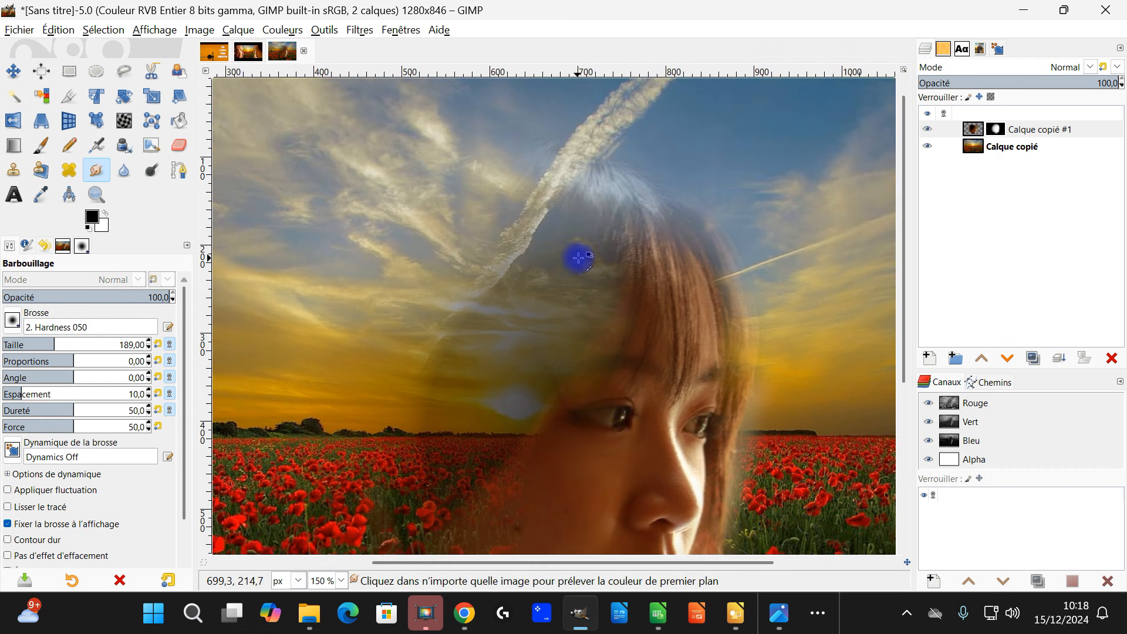
scroll(629, 312, "up", 1)
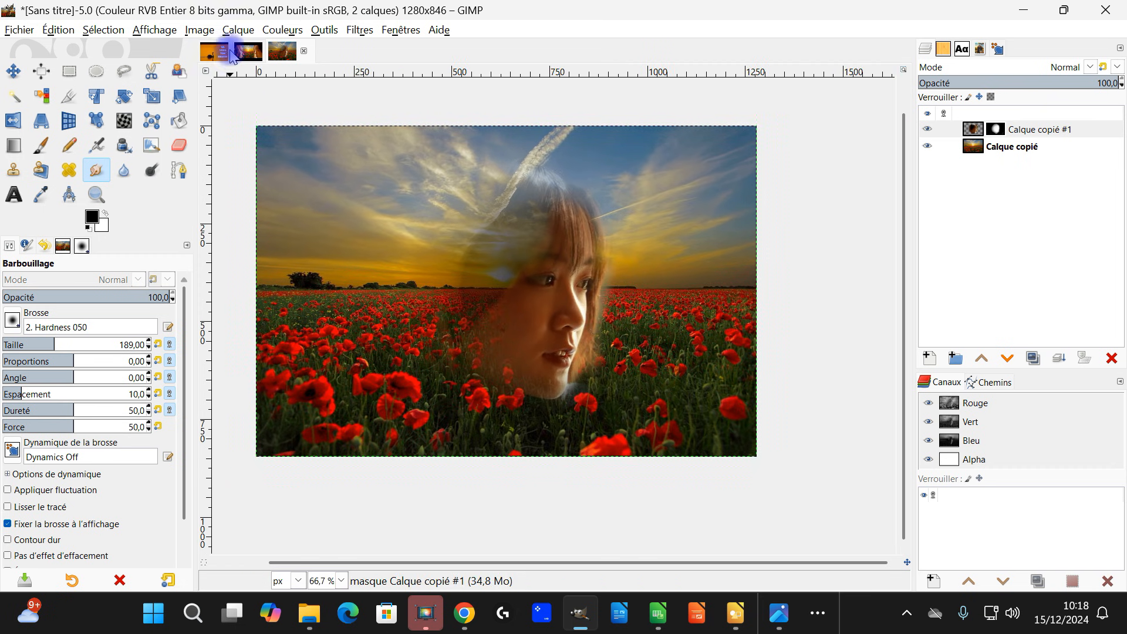
- Review the swan poster and the two-face cinema montage, and return to the oval portrait image
left_click(207, 56)
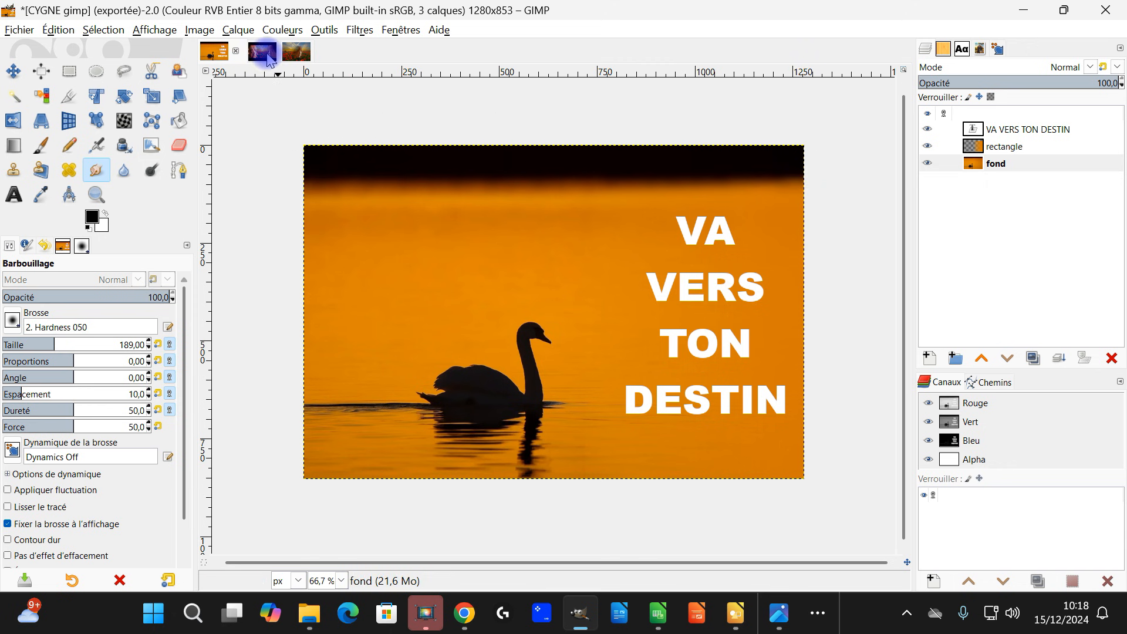
left_click(263, 53)
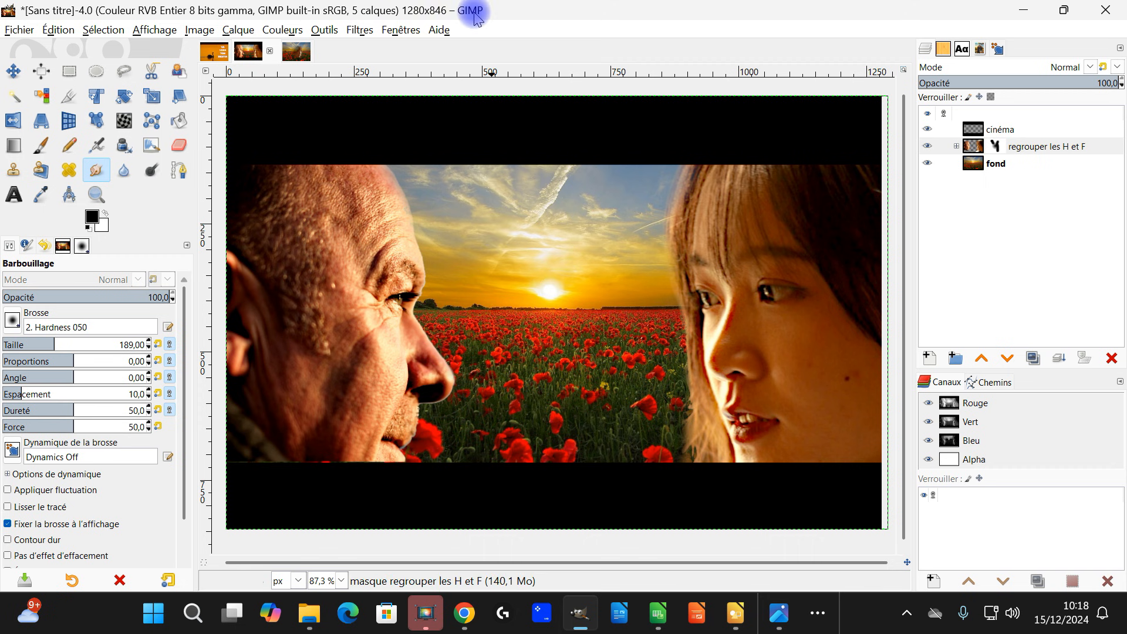
left_click(221, 53)
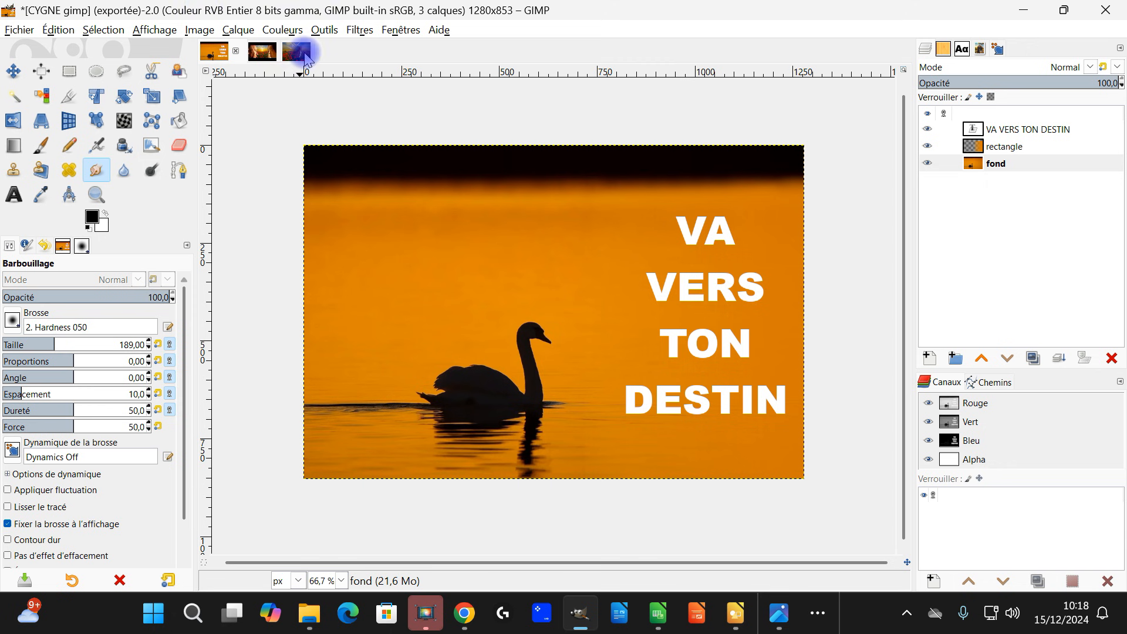
left_click(299, 53)
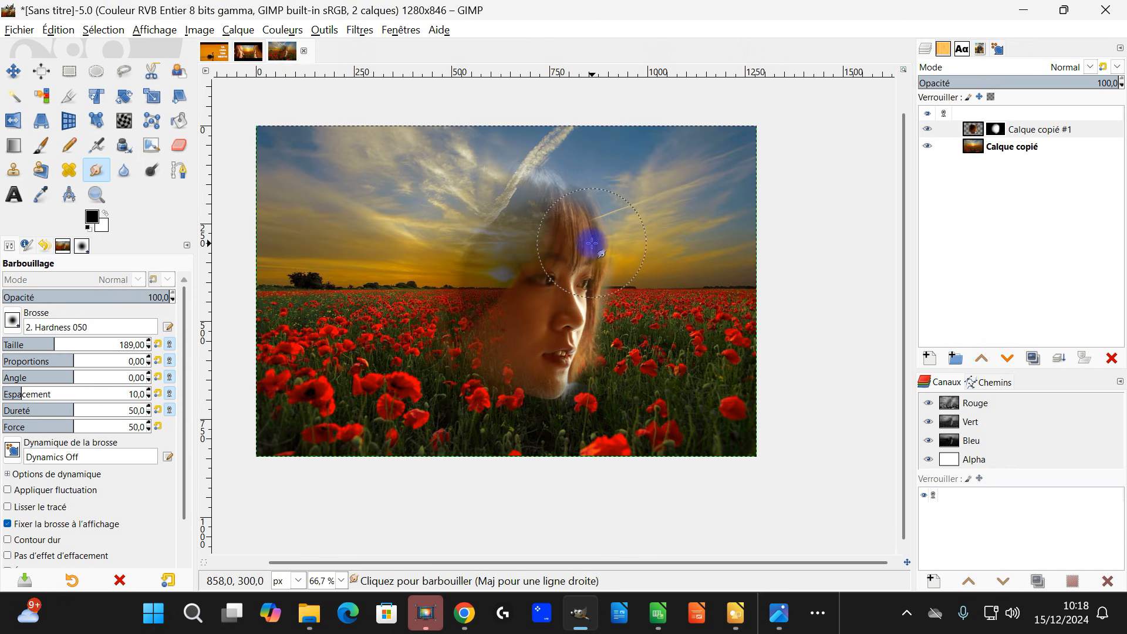
- Target the Calque copié #1 mask and smudge it beside the hair in front of the face, down towards the horizon
scroll(572, 243, "up", 1)
scroll(570, 242, "up", 1)
left_click(996, 129)
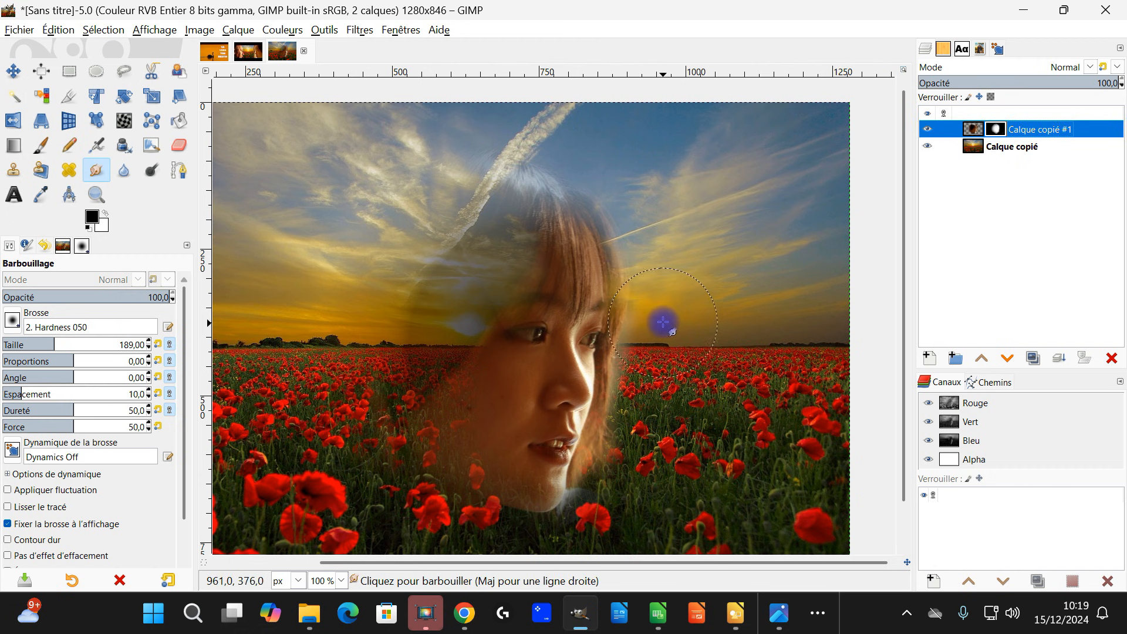
left_click(996, 129)
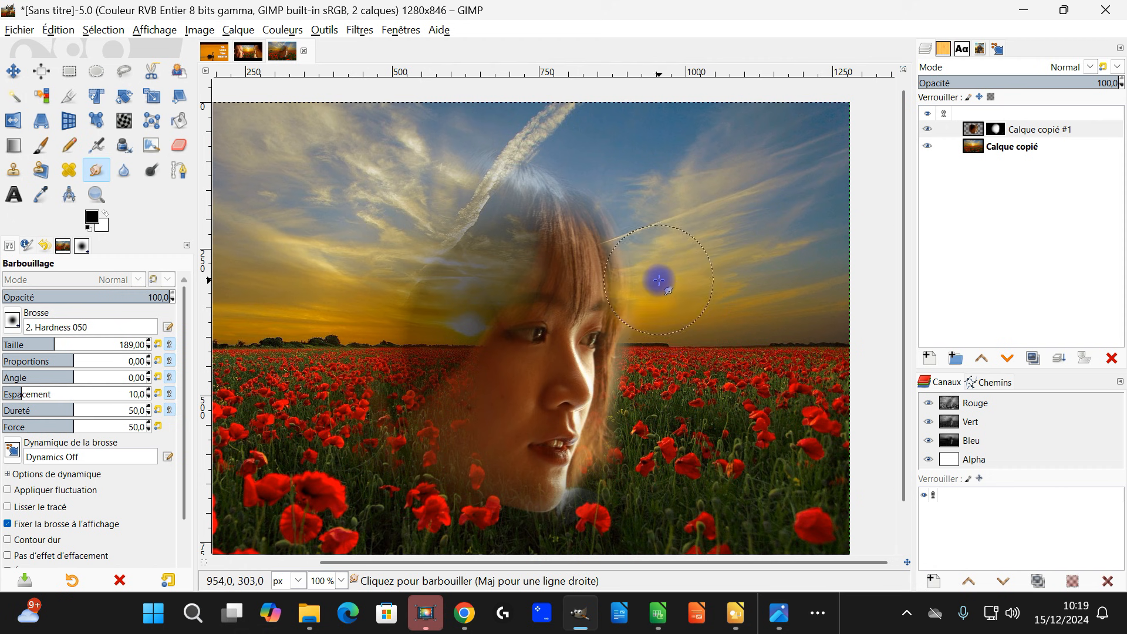
mouse_move(654, 276)
left_mouse_down()
mouse_move(632, 247)
mouse_move(636, 222)
mouse_move(606, 187)
mouse_move(695, 261)
mouse_move(659, 284)
mouse_move(673, 294)
mouse_move(650, 319)
mouse_move(661, 356)
left_mouse_up()
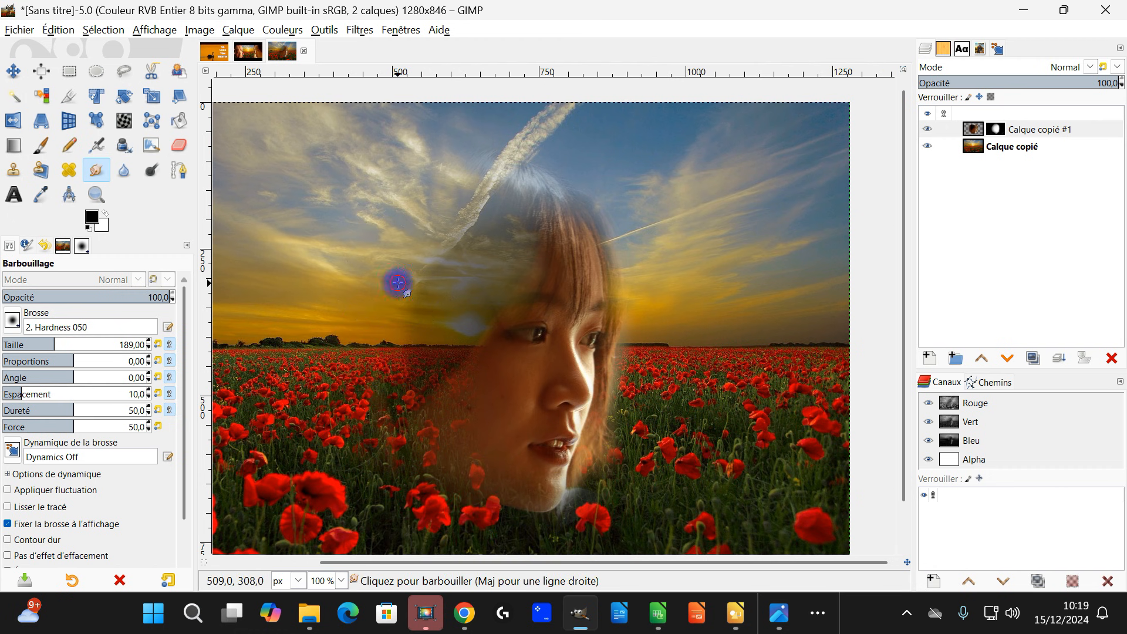
- Smudge the mask over the bright crown and down the back of the head to soften its outline against the sky
mouse_move(425, 229)
left_mouse_down()
mouse_move(449, 223)
mouse_move(460, 174)
mouse_move(503, 166)
mouse_move(547, 175)
mouse_move(545, 196)
left_mouse_up()
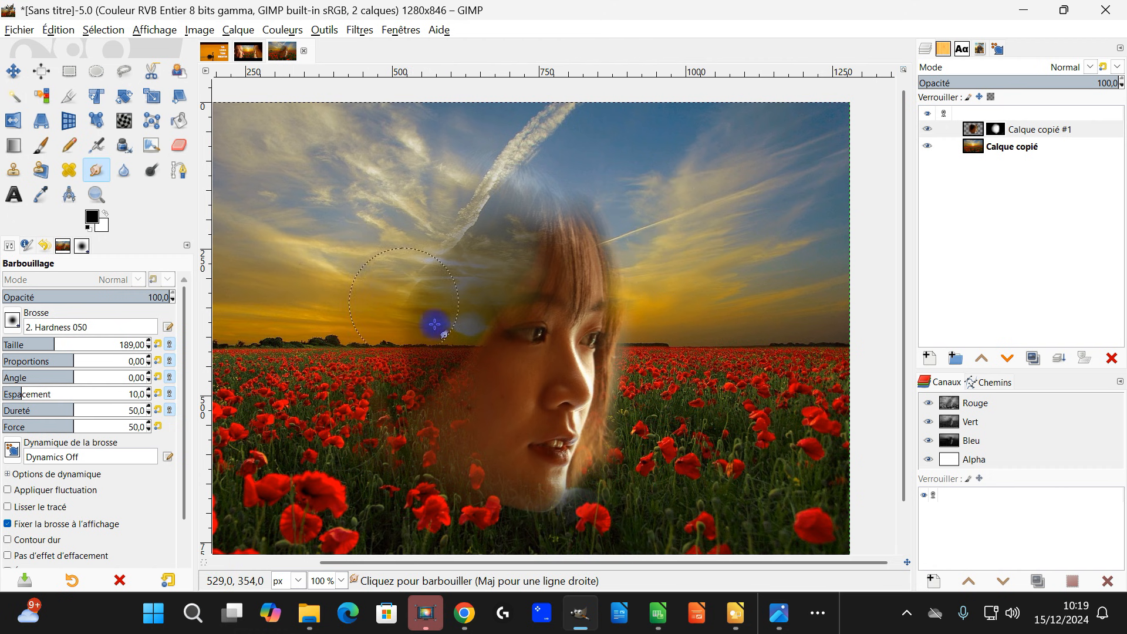
mouse_move(536, 178)
left_mouse_down()
mouse_move(627, 202)
mouse_move(482, 189)
mouse_move(423, 229)
mouse_move(405, 293)
mouse_move(371, 294)
left_mouse_up()
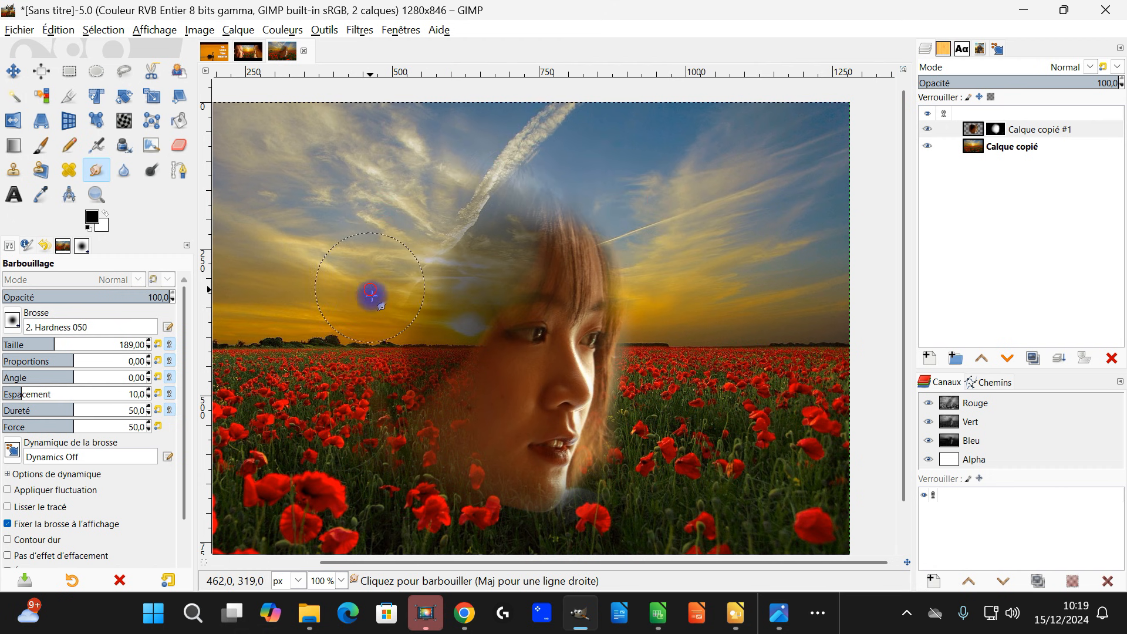
left_click_drag(377, 421, 382, 229)
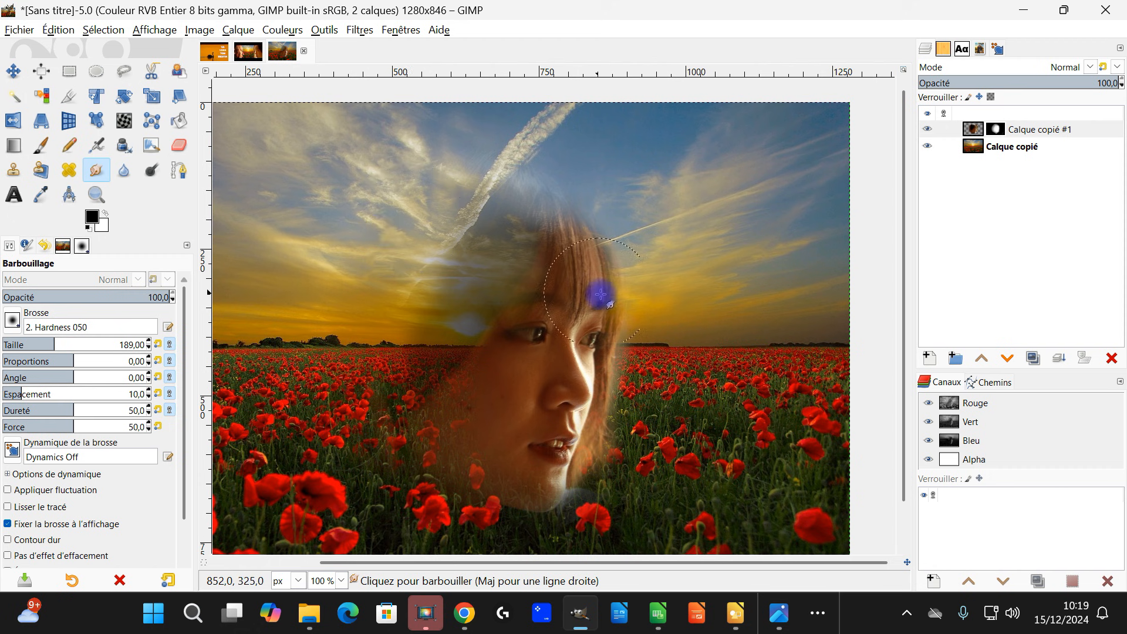
- Check the installed GIMP version in the program information, close it, and look over the whole montage
scroll(600, 294, "down", 2)
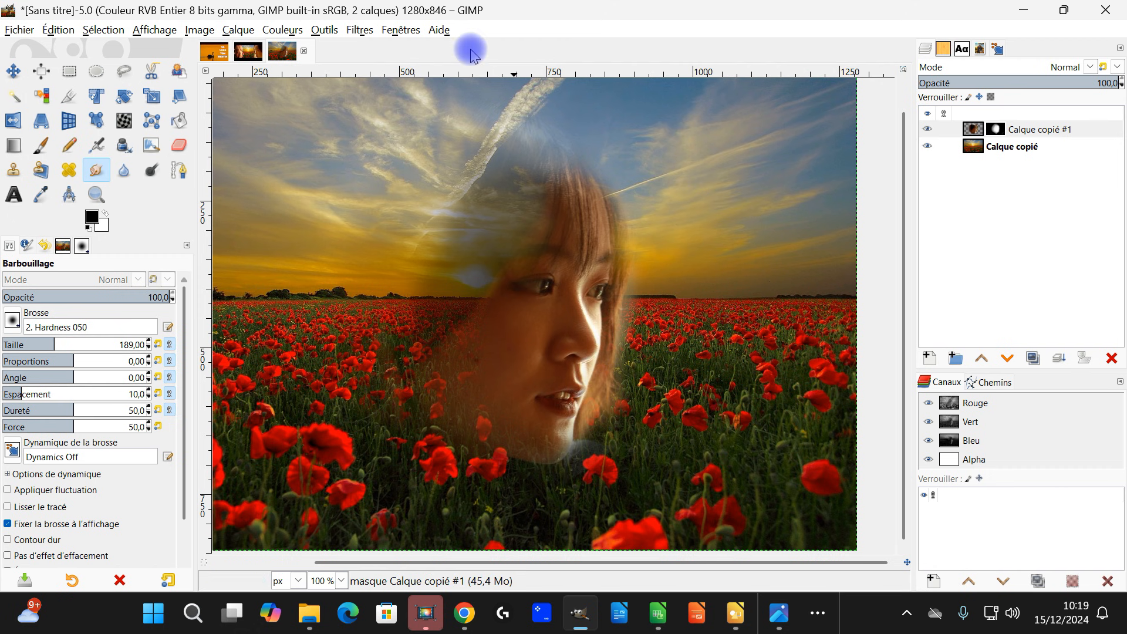
left_click(440, 30)
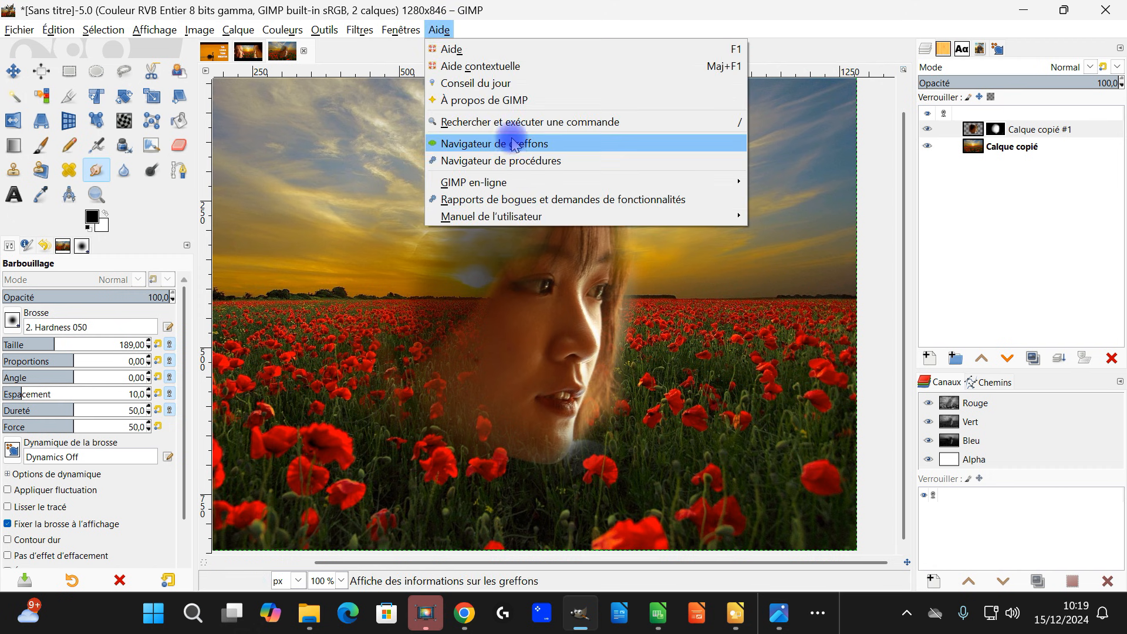
left_click(515, 100)
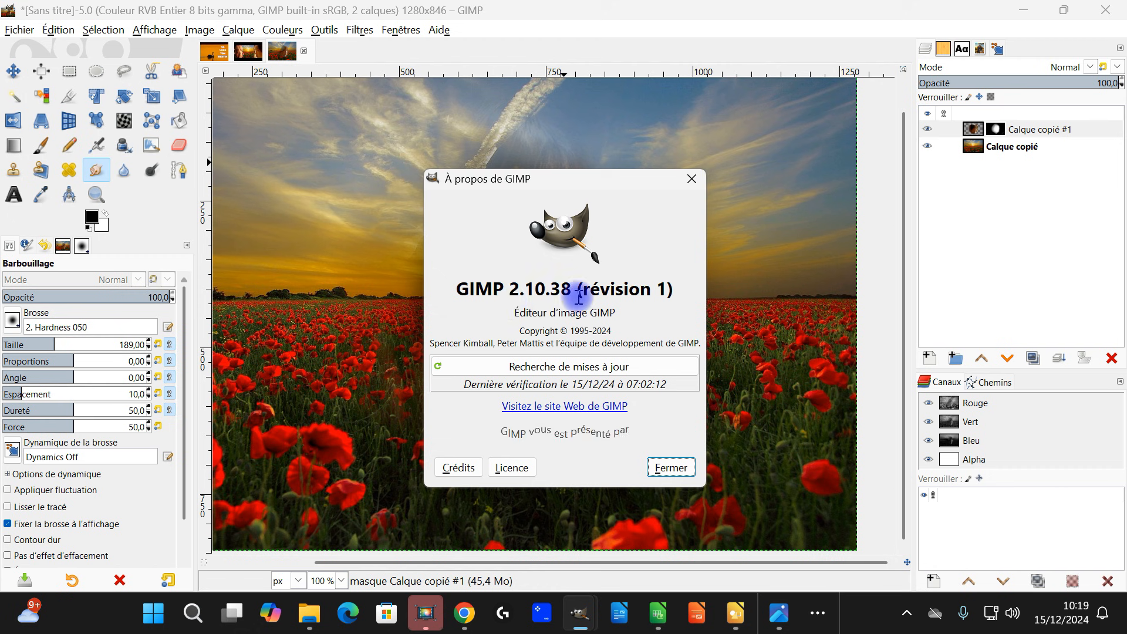
left_click(692, 178)
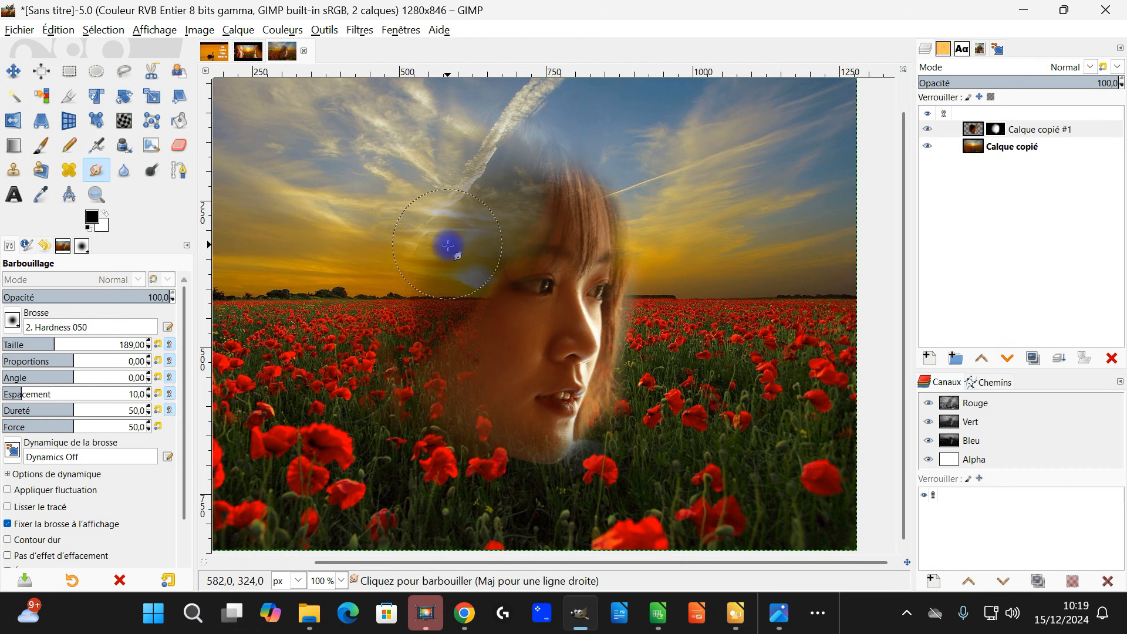
scroll(456, 249, "down", 2)
scroll(457, 241, "up", 1)
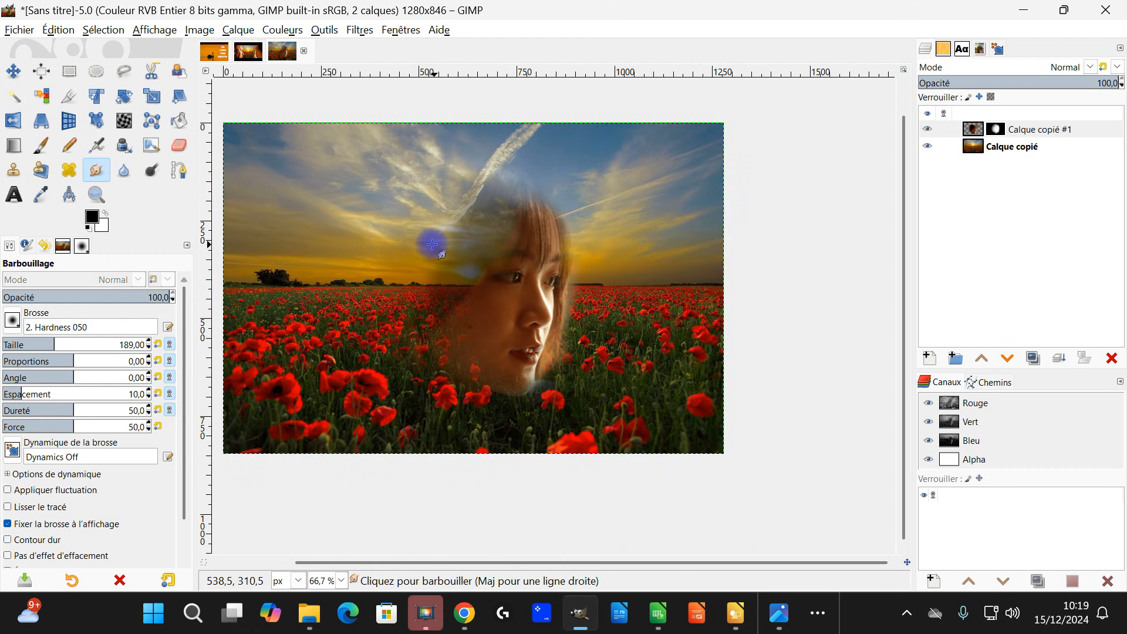